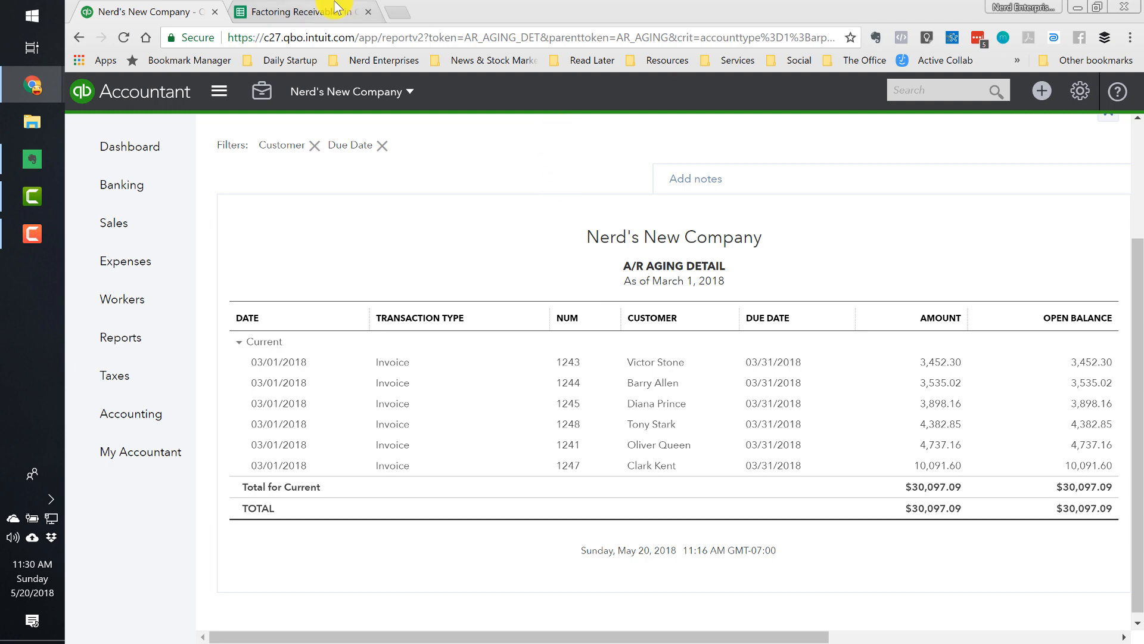
# Step: Switch to the Factoring Receivables spreadsheet and compare the Purchase Advance sheet's invoice total with the A/R Aging Detail report
pyautogui.click(307, 13)
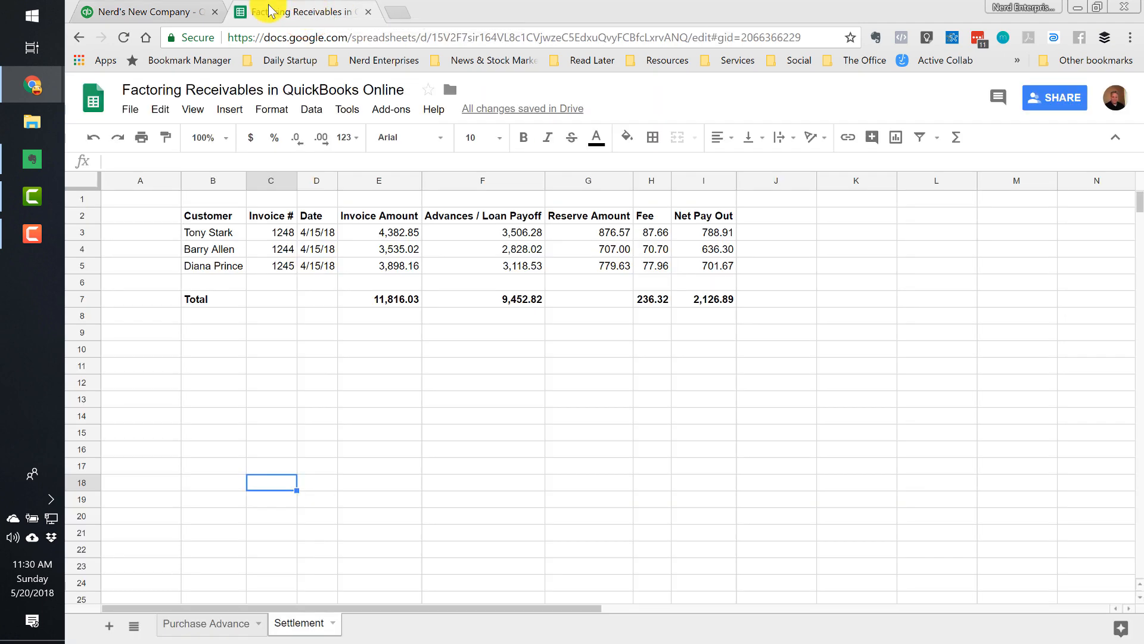
pyautogui.click(146, 198)
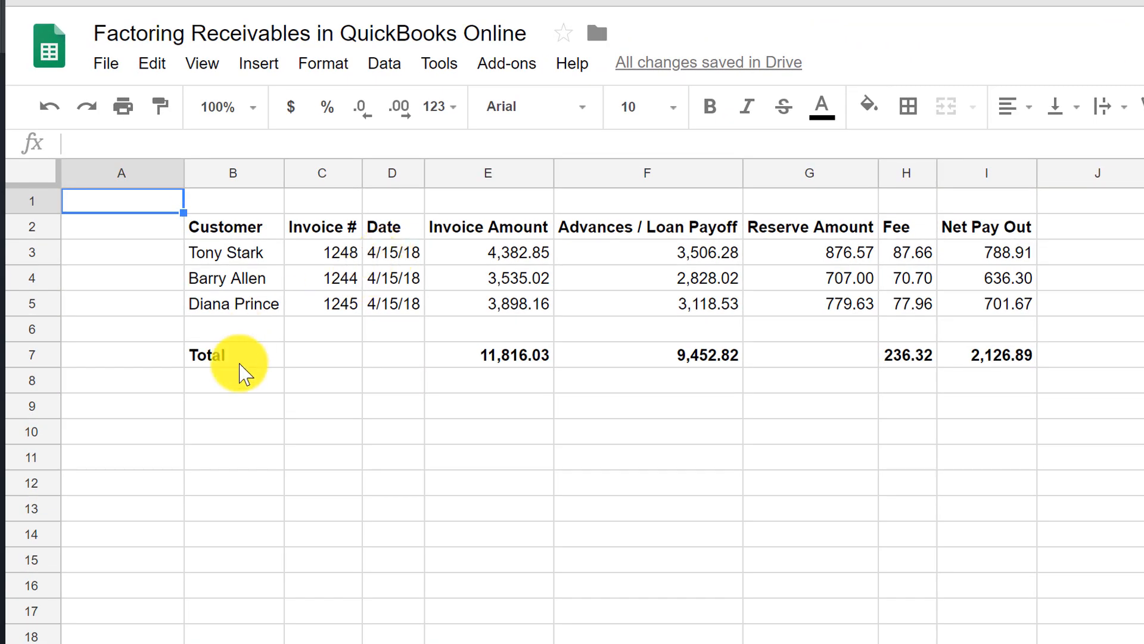
pyautogui.click(235, 416)
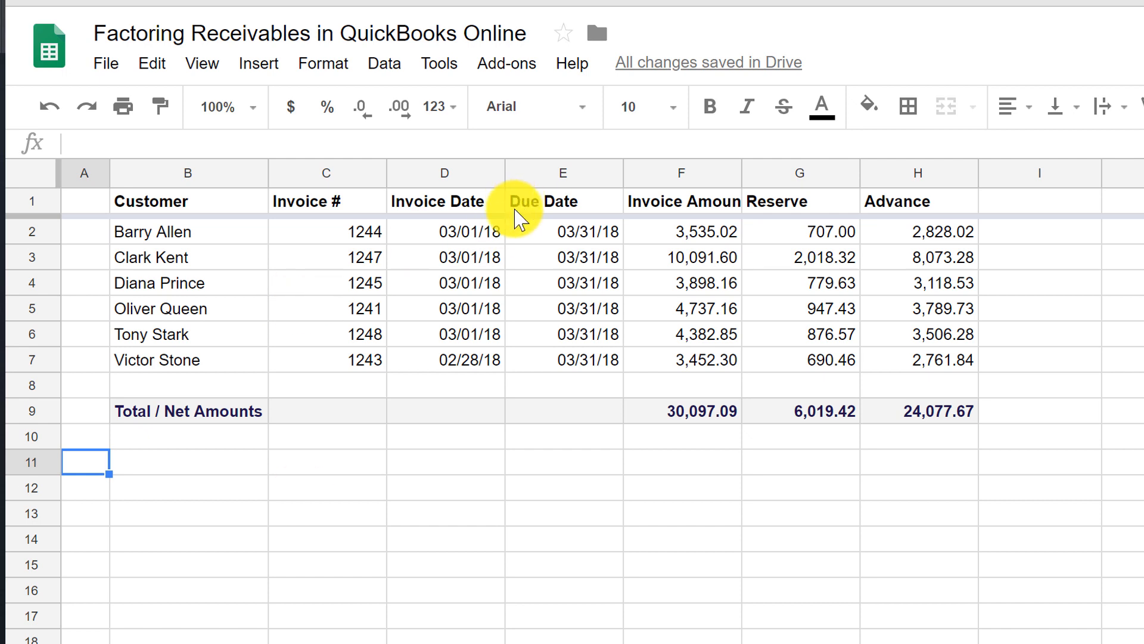
pyautogui.click(671, 410)
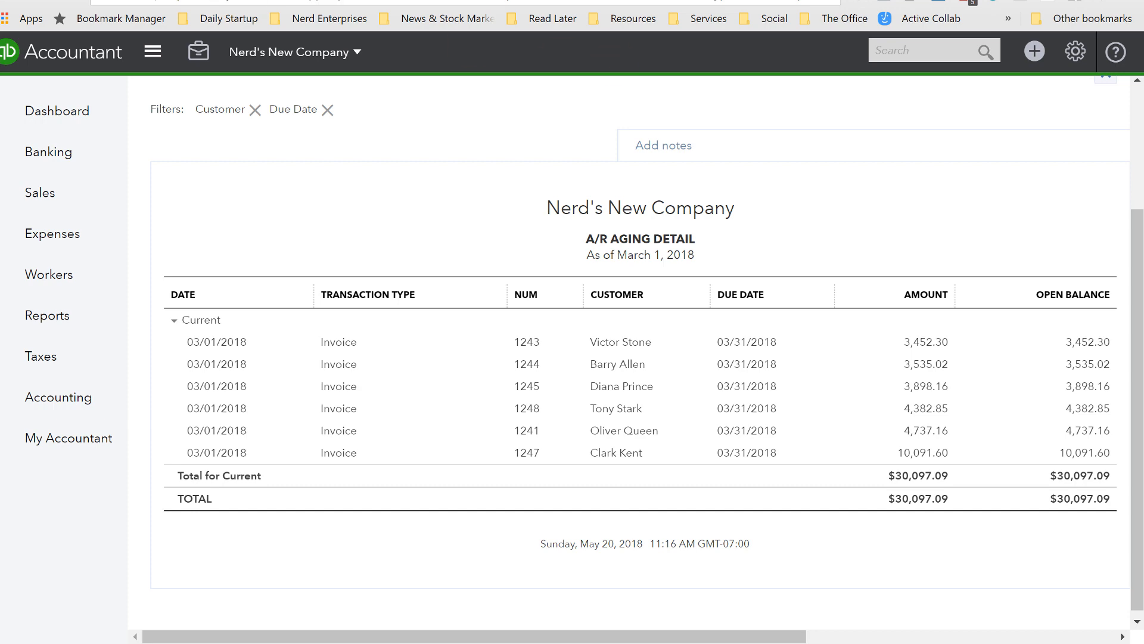
pyautogui.hotkey('ctrl', 'Tab')
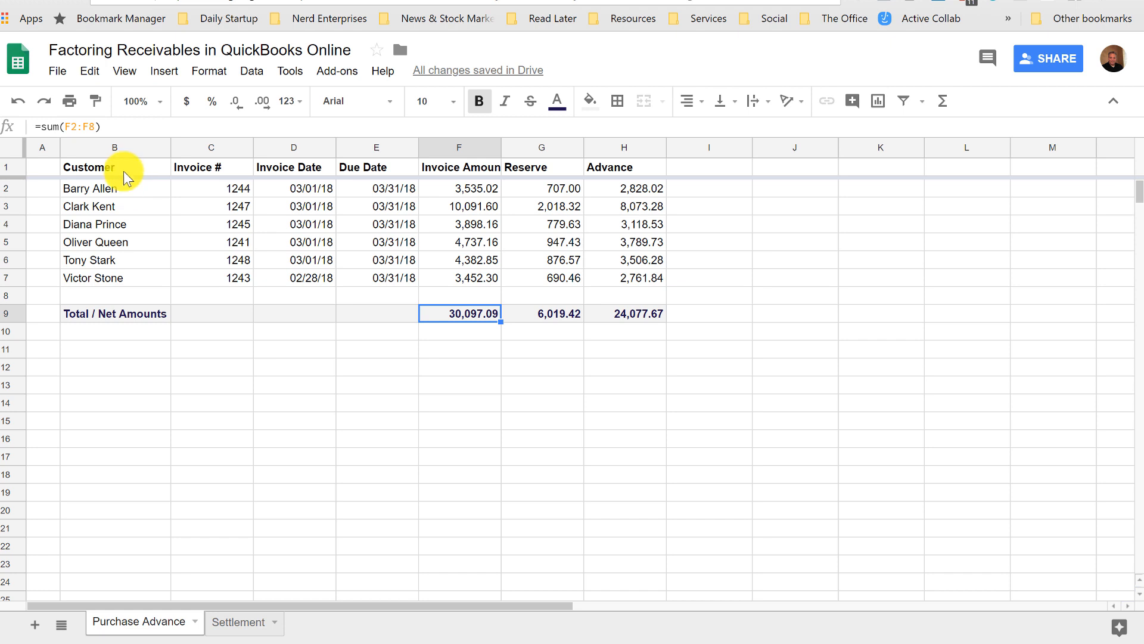
# Step: Review the Customer, Invoice #, Invoice Date and Due Date columns of the Purchase Advance sheet
pyautogui.click(113, 148)
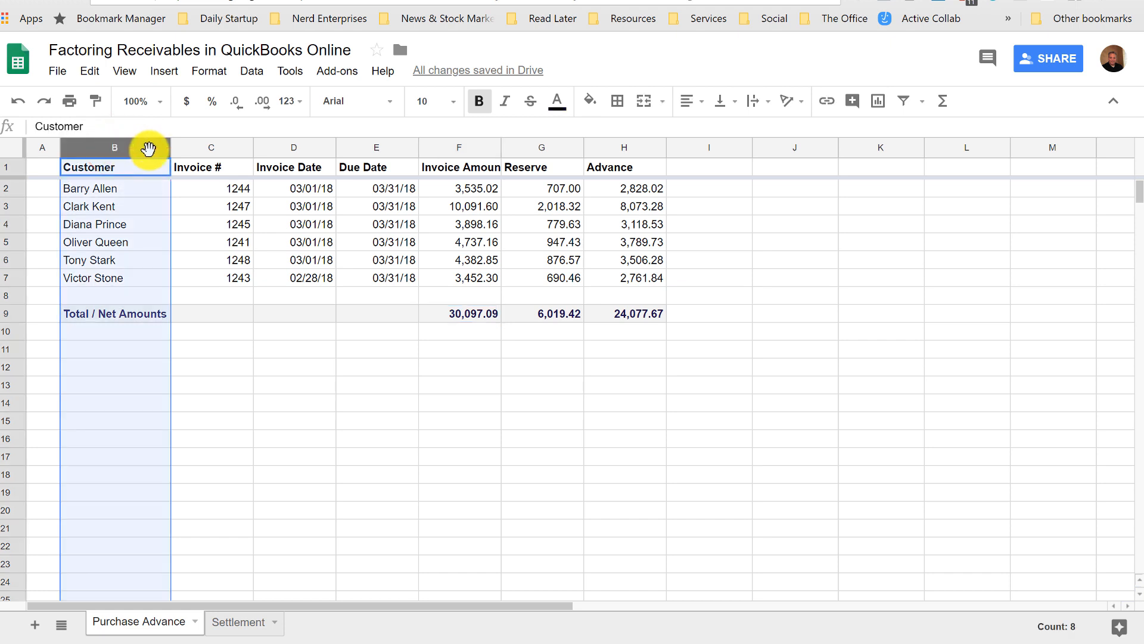
pyautogui.click(204, 148)
pyautogui.click(224, 186)
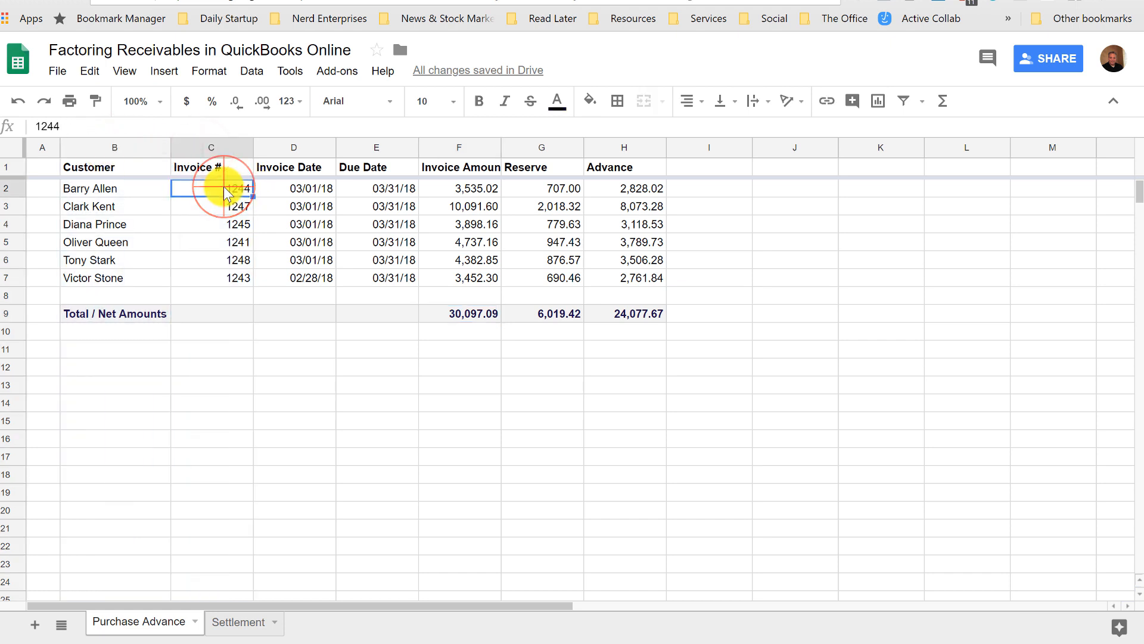
pyautogui.click(274, 147)
pyautogui.click(360, 147)
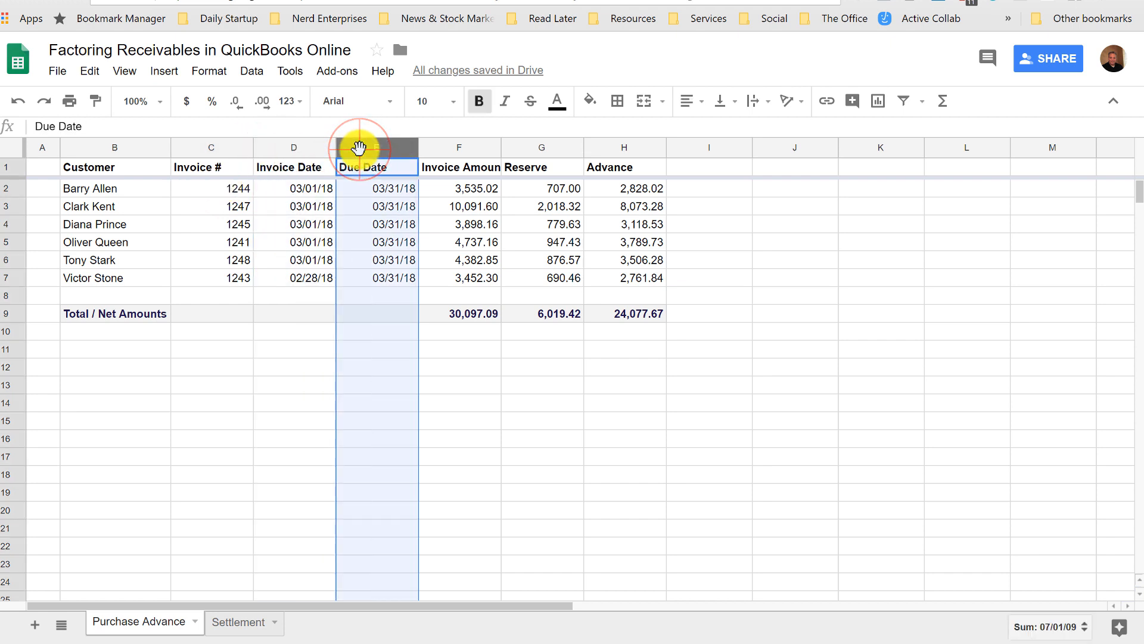
# Step: Widen the Invoice Amount column on the Purchase Advance sheet so its header fits in full
pyautogui.click(450, 147)
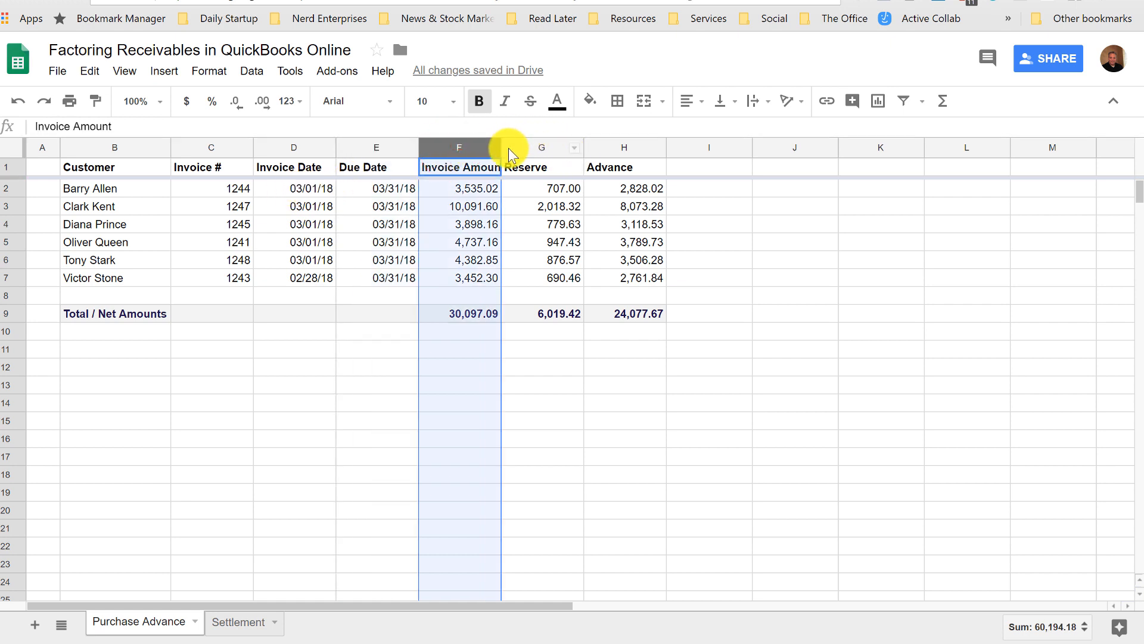
pyautogui.moveTo(501, 149); pyautogui.dragTo(532, 156)
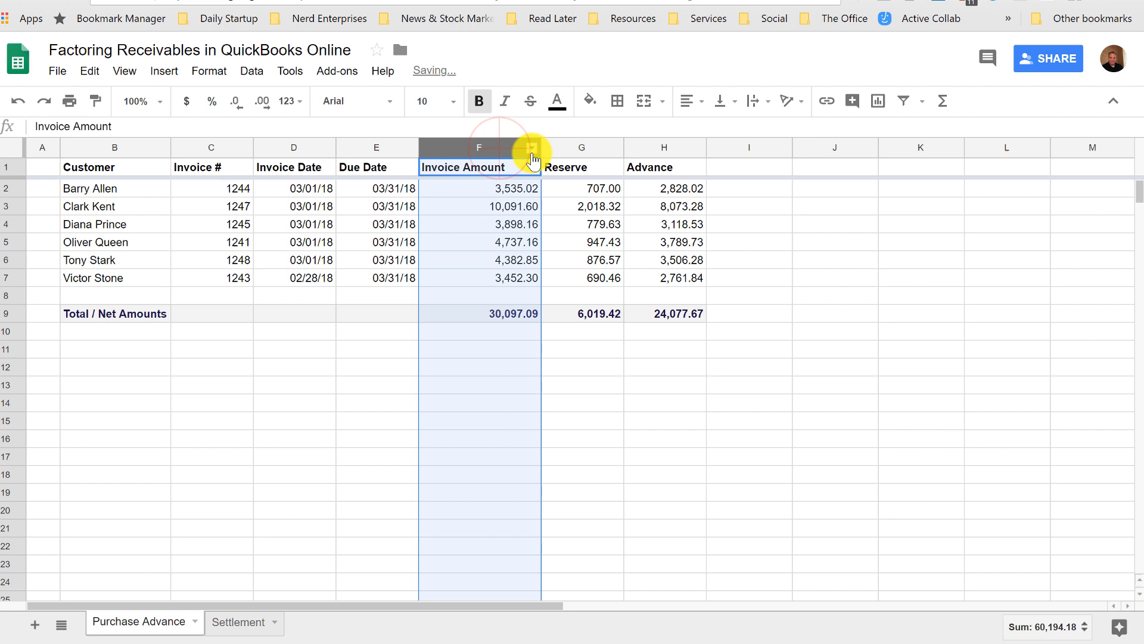
pyautogui.click(492, 191)
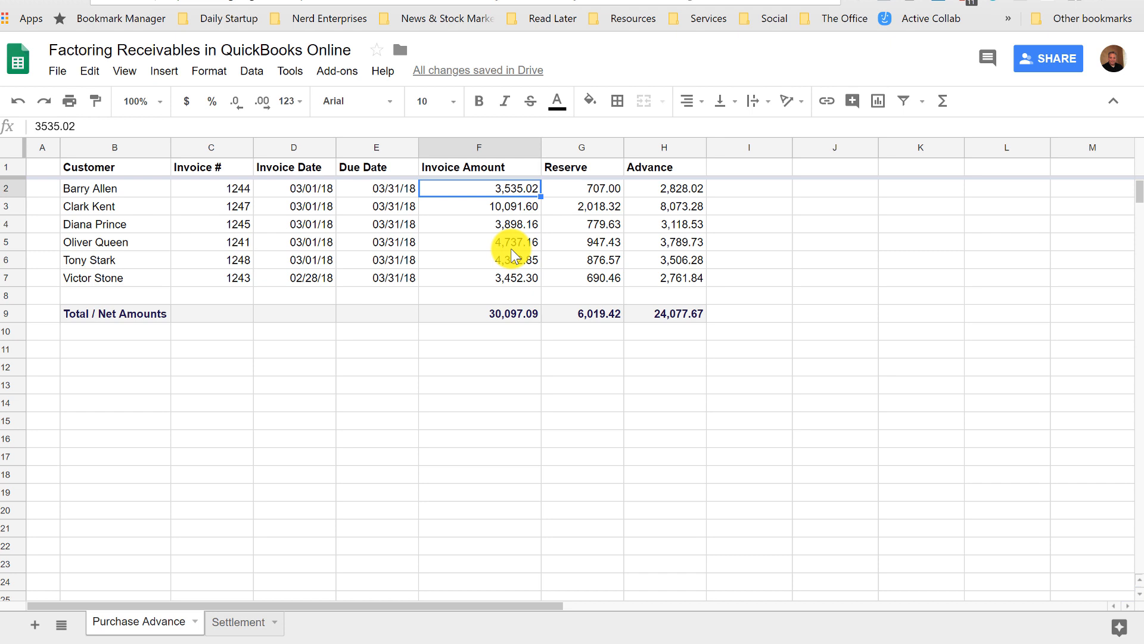
# Step: Examine how the reserve and advance amounts of the first invoice are calculated
pyautogui.click(579, 191)
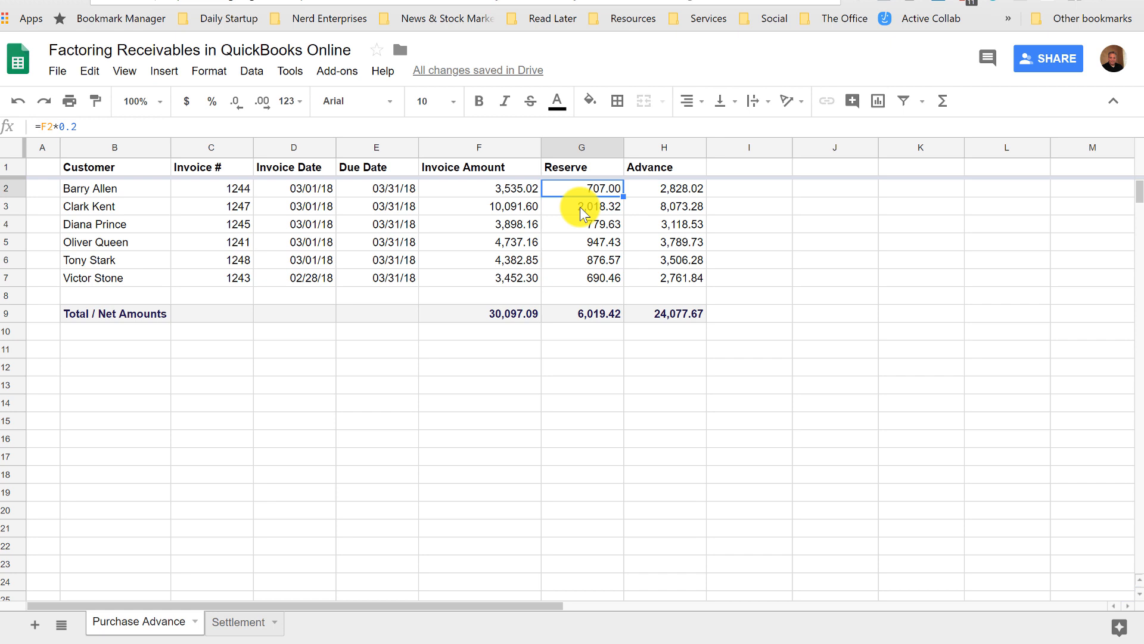
pyautogui.click(689, 186)
pyautogui.click(734, 195)
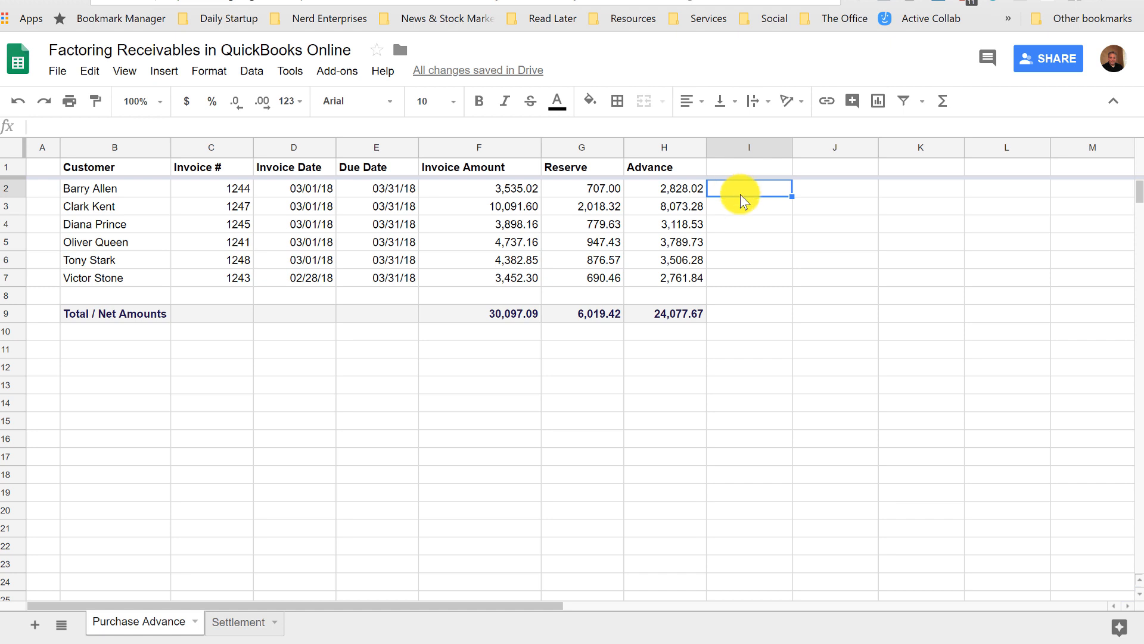
pyautogui.click(597, 189)
pyautogui.click(741, 189)
pyautogui.click(591, 353)
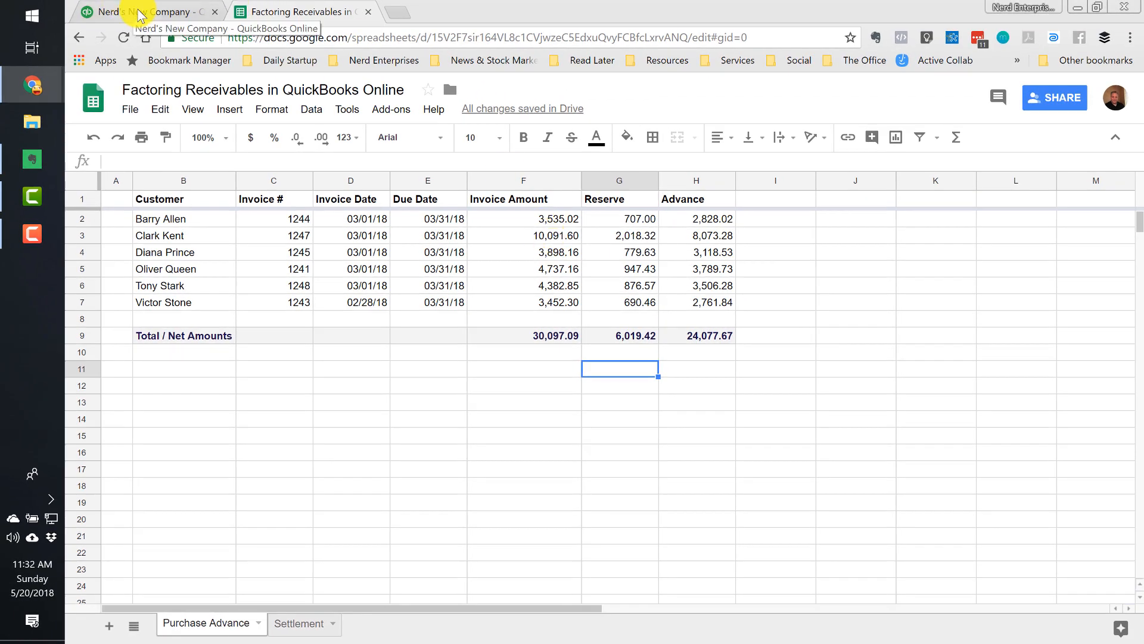
# Step: Switch to QuickBooks Online and start a new bank deposit dated 03/01/2018
pyautogui.click(133, 12)
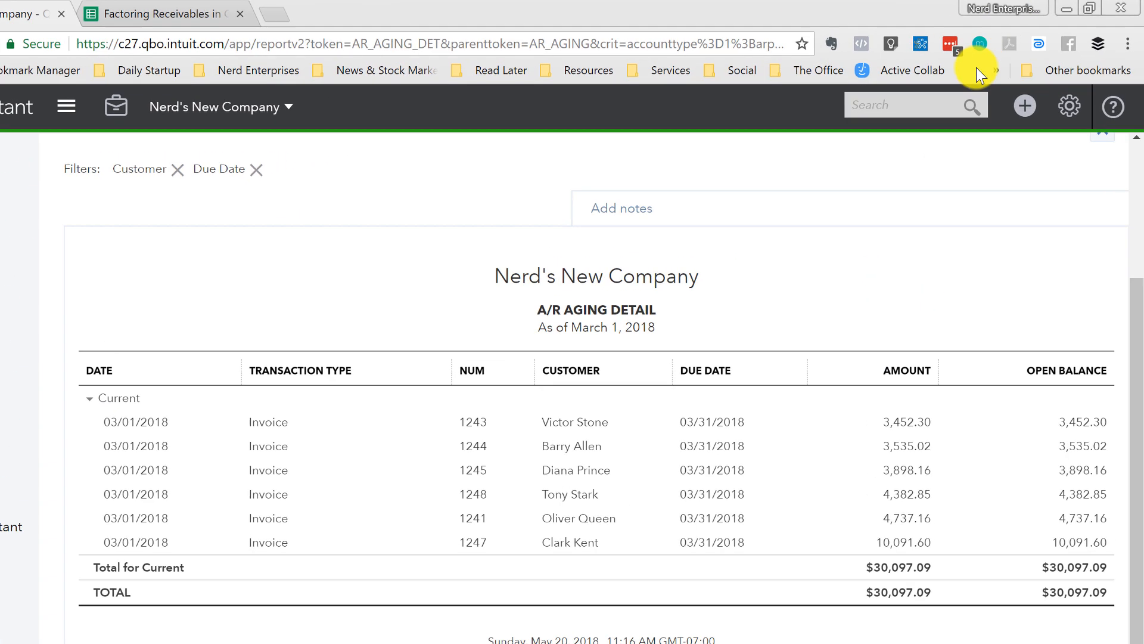
pyautogui.click(1042, 90)
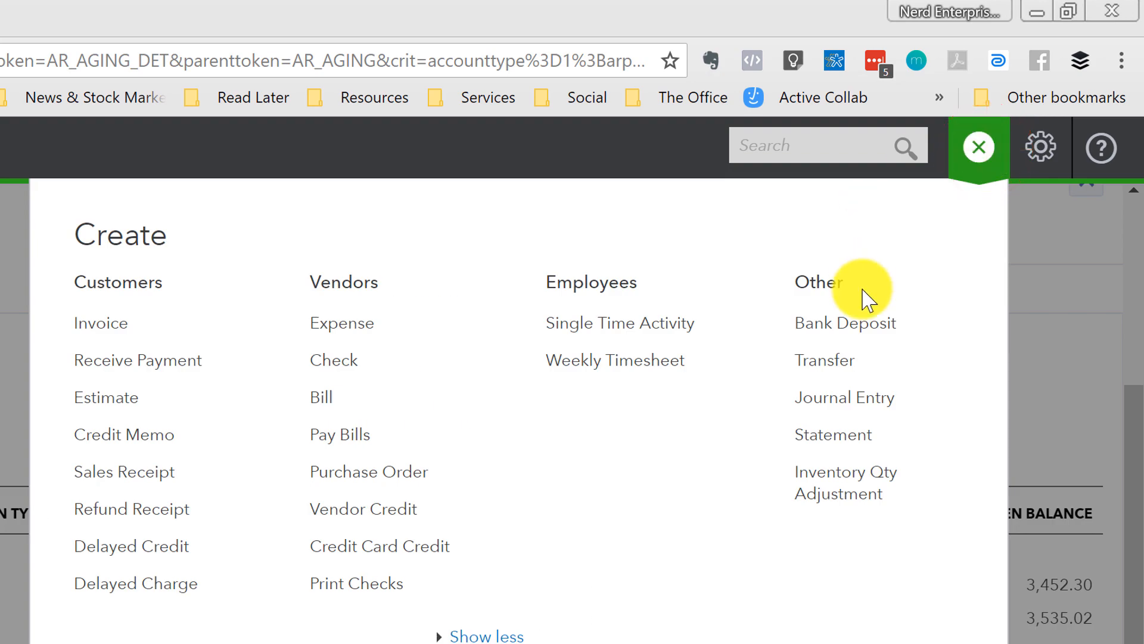
pyautogui.click(843, 325)
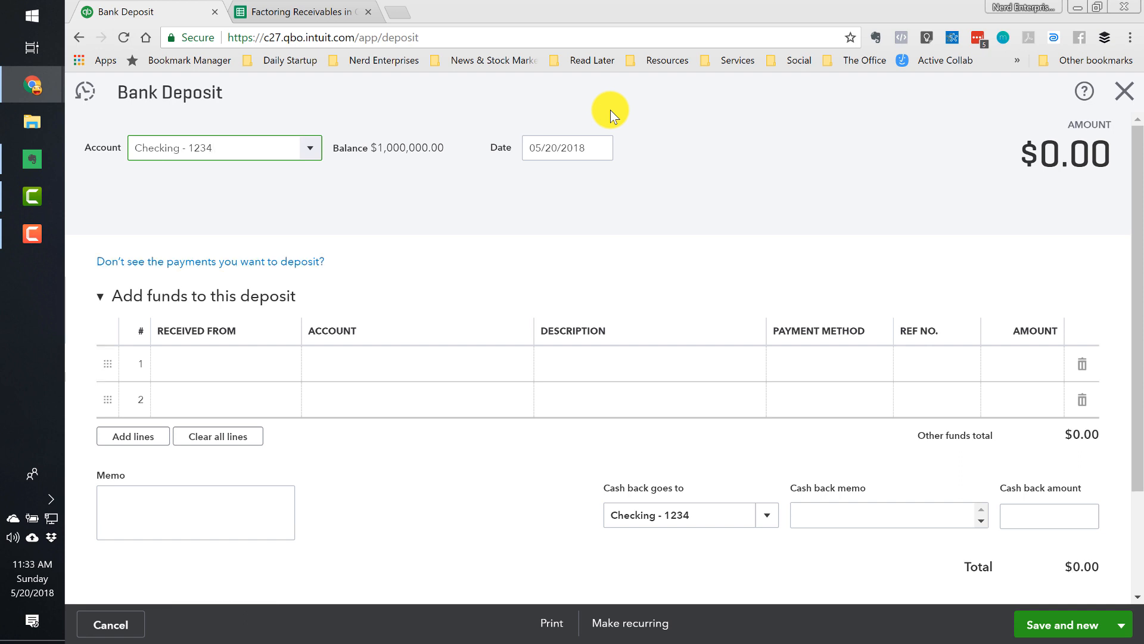
pyautogui.click(602, 148)
pyautogui.click(538, 189)
pyautogui.click(538, 188)
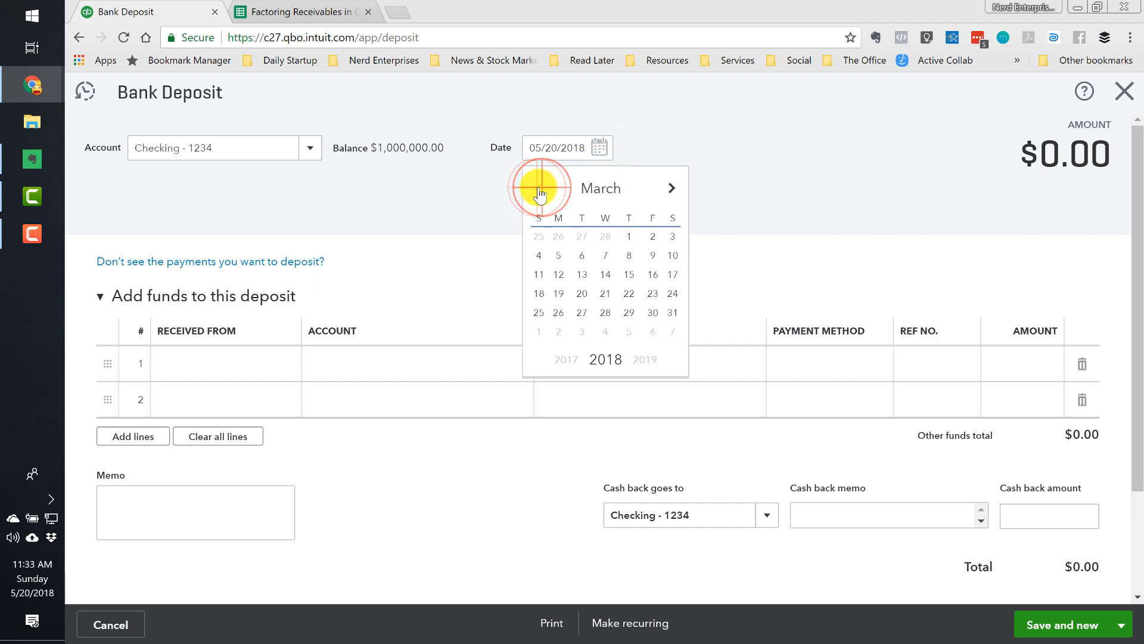
pyautogui.click(627, 240)
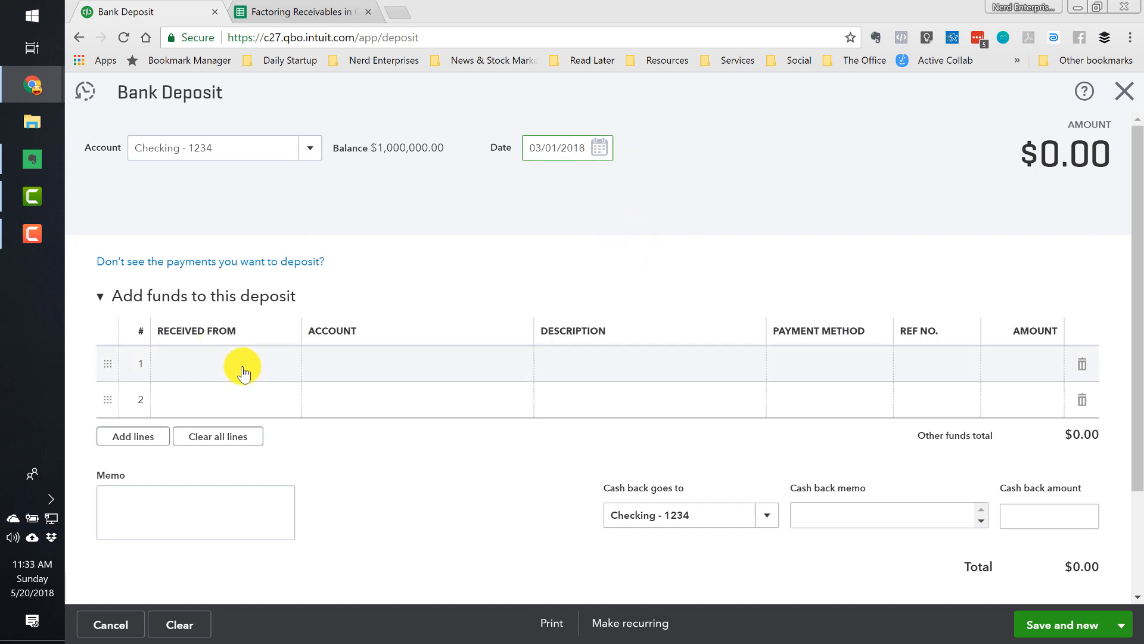
# Step: Start adding a new account named Factor Loan Payable from the account field of the first deposit line
pyautogui.click(374, 371)
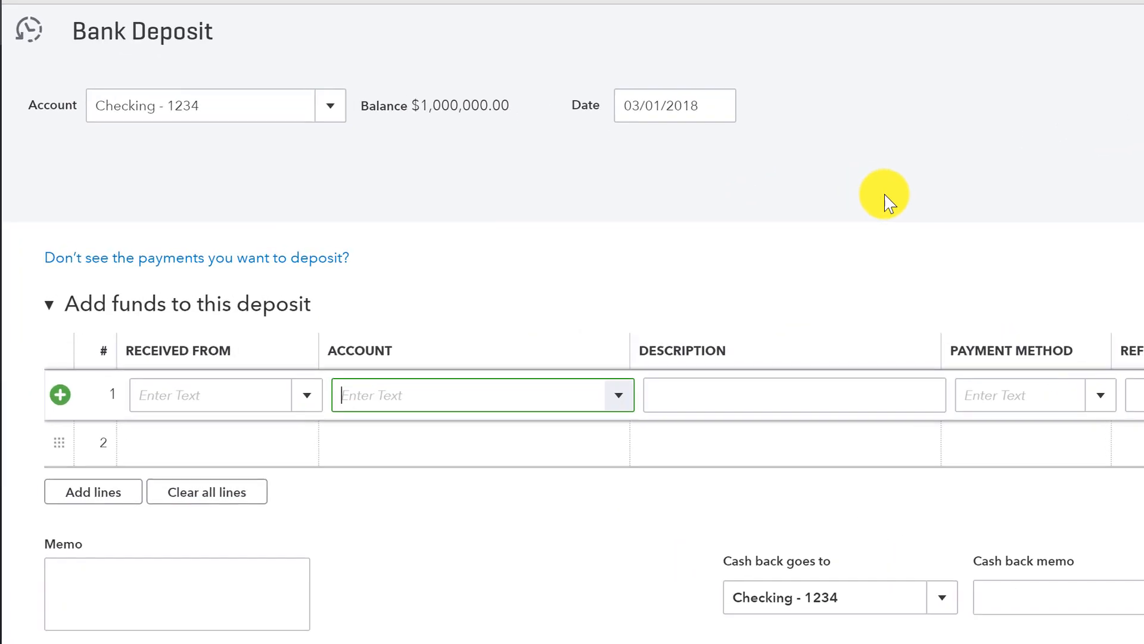
pyautogui.write('Foca')
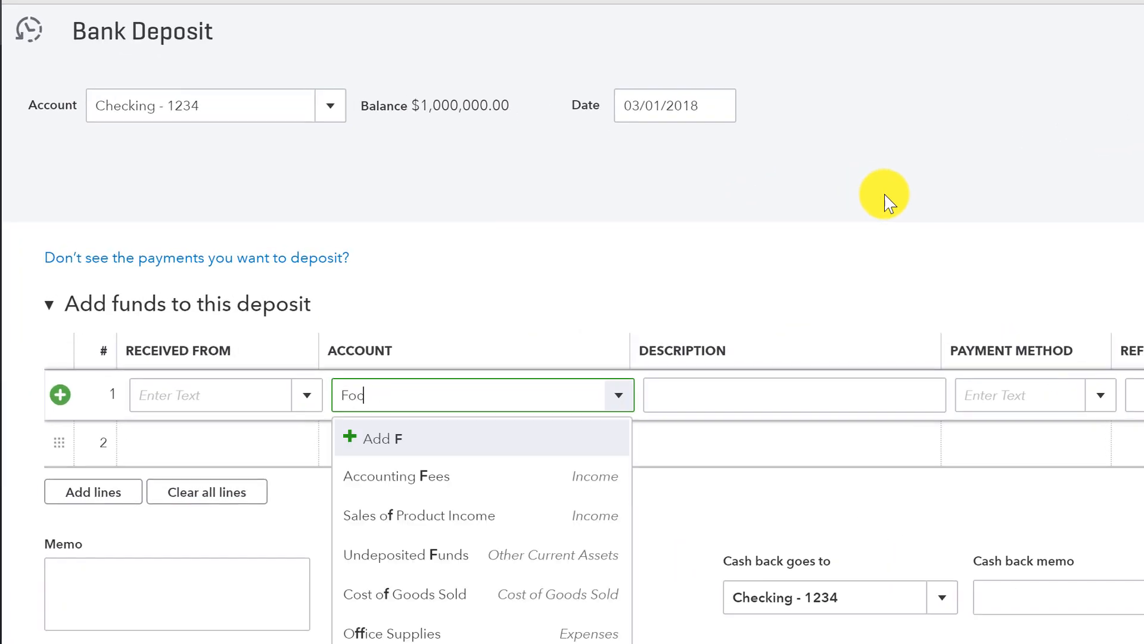
pyautogui.press('BackSpace')
pyautogui.press('BackSpace')
pyautogui.press('BackSpace')
pyautogui.write('actor Loan Payable')
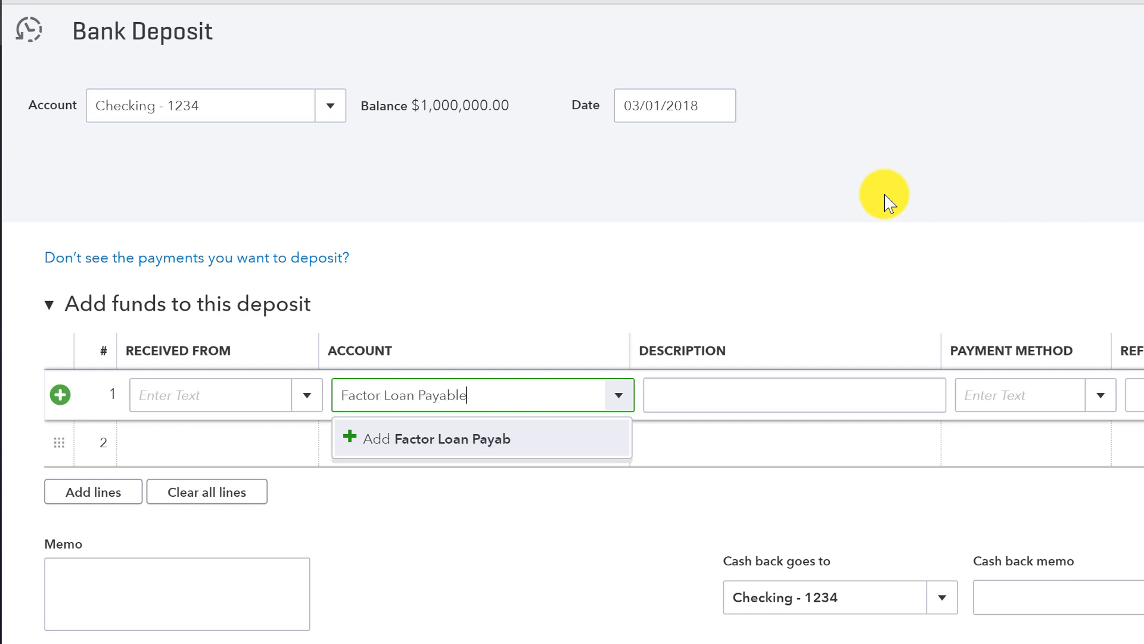
pyautogui.click(450, 447)
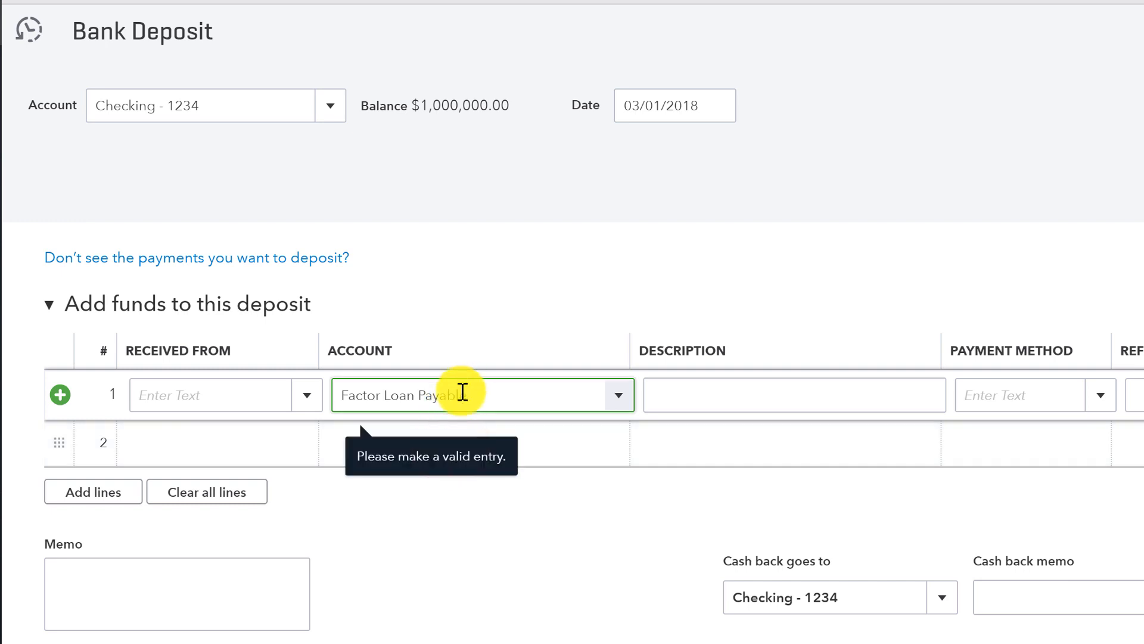
pyautogui.click(495, 395)
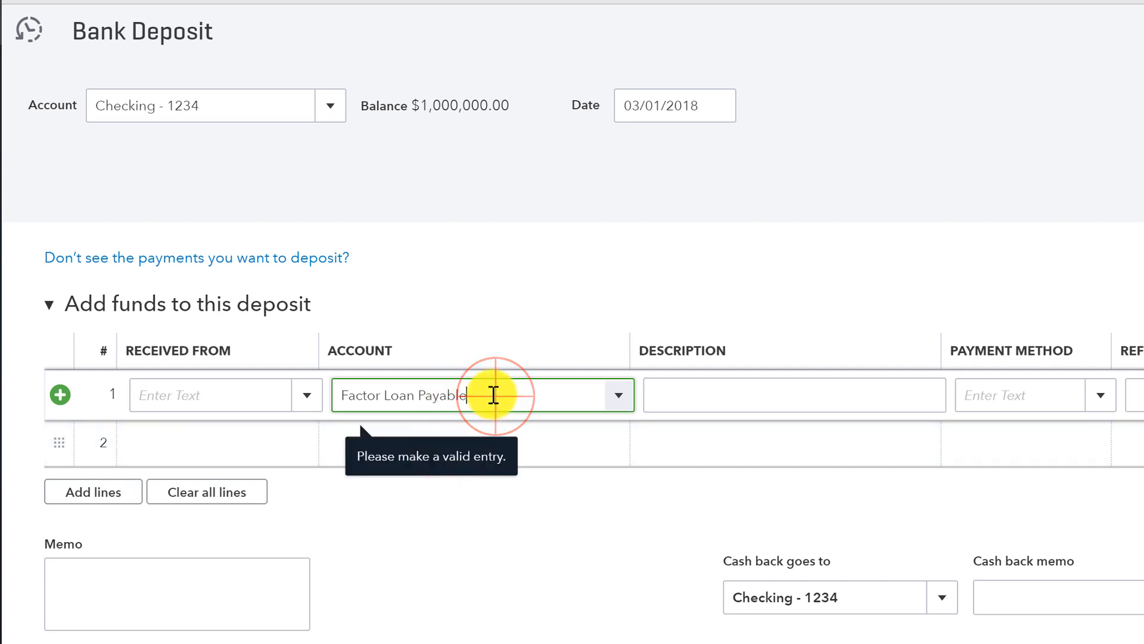
pyautogui.click(622, 401)
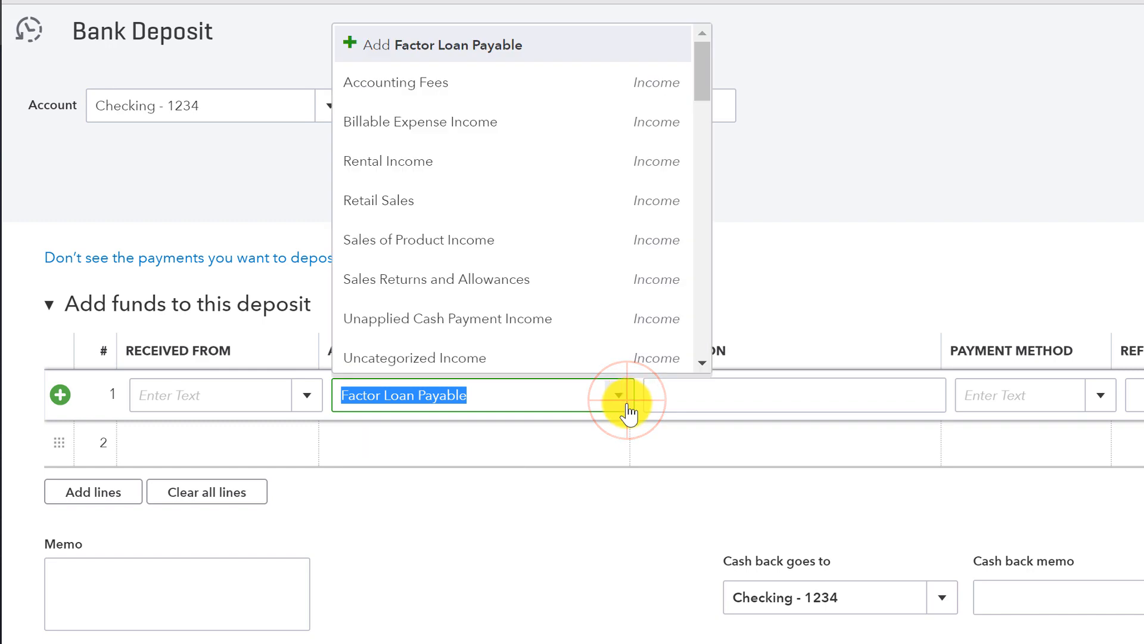
pyautogui.click(455, 44)
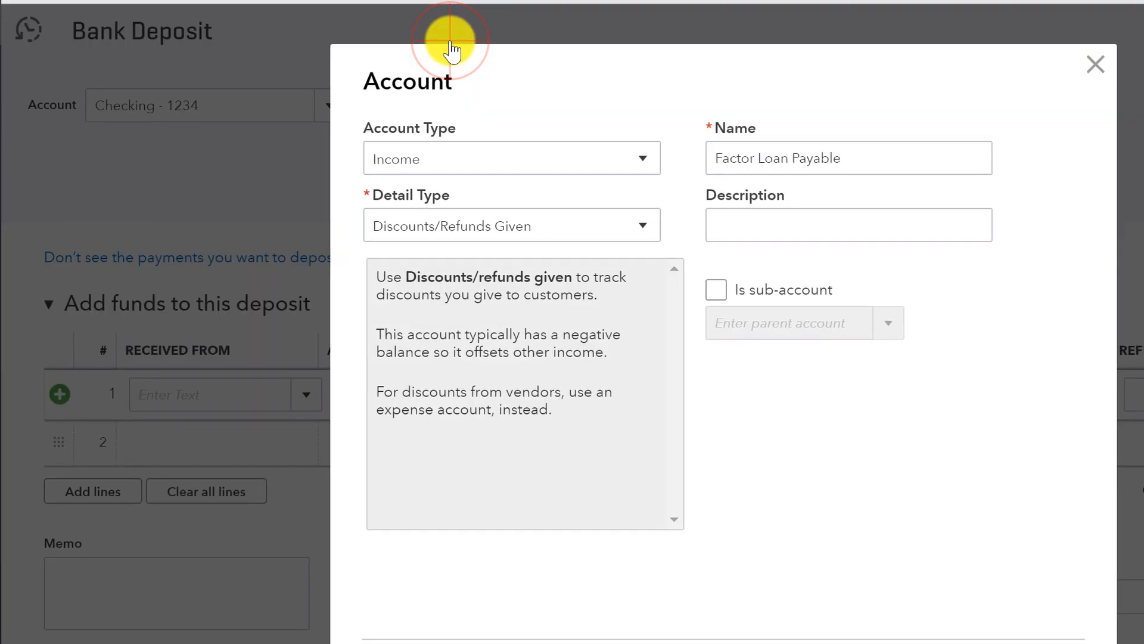
# Step: Set the new account's type and detail type to Other Current Liabilities and save it
pyautogui.click(401, 143)
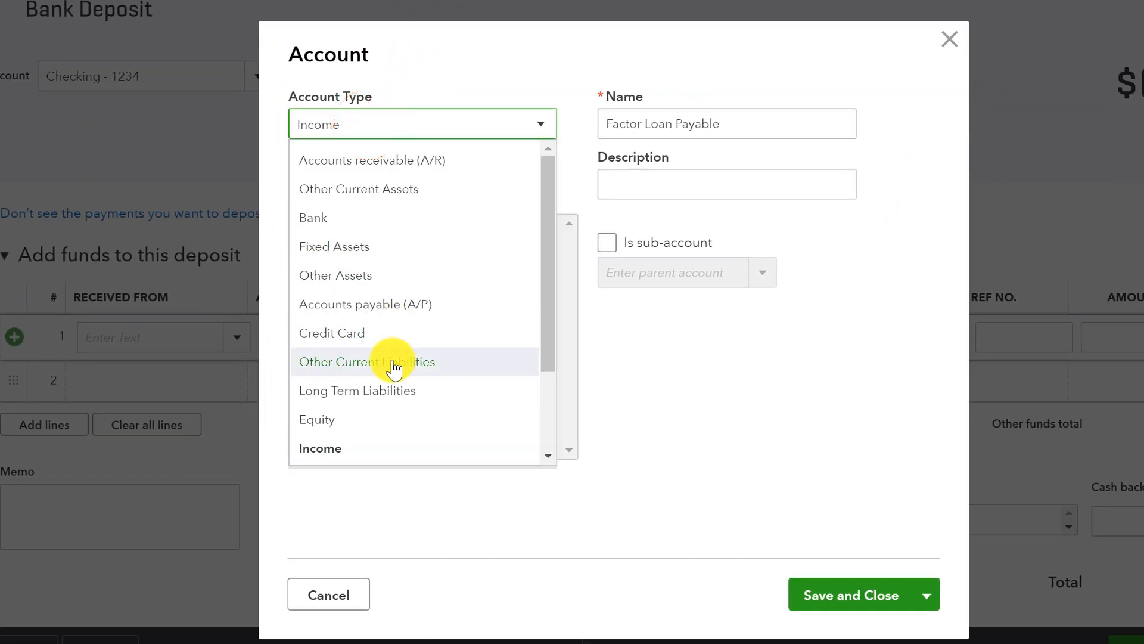
pyautogui.click(425, 382)
pyautogui.click(405, 191)
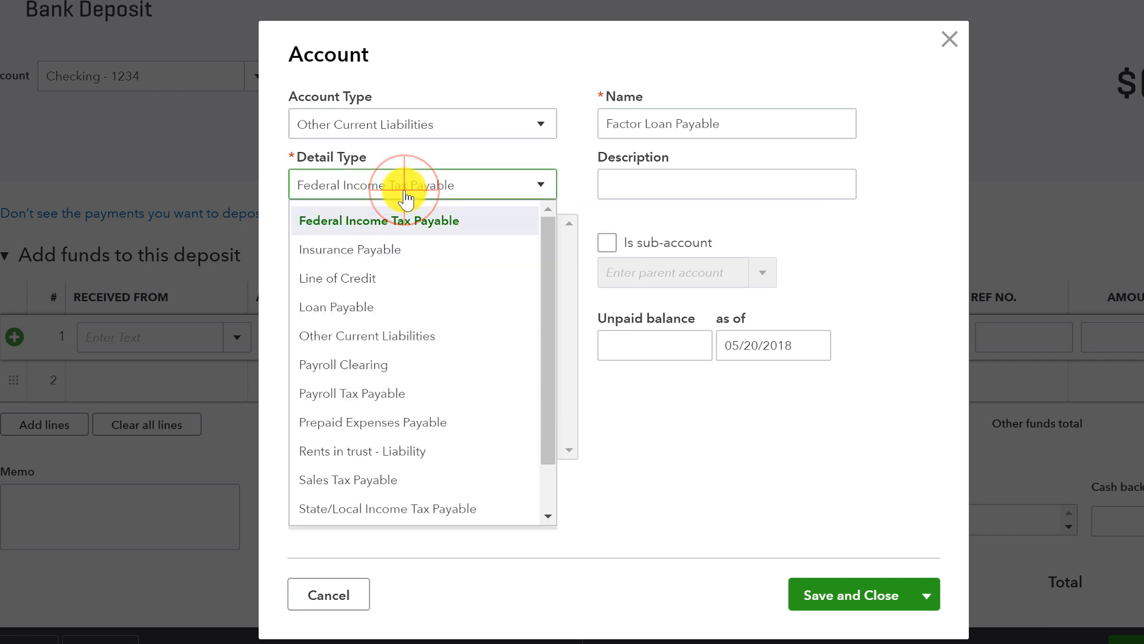
pyautogui.scroll(-2, 433, 310)
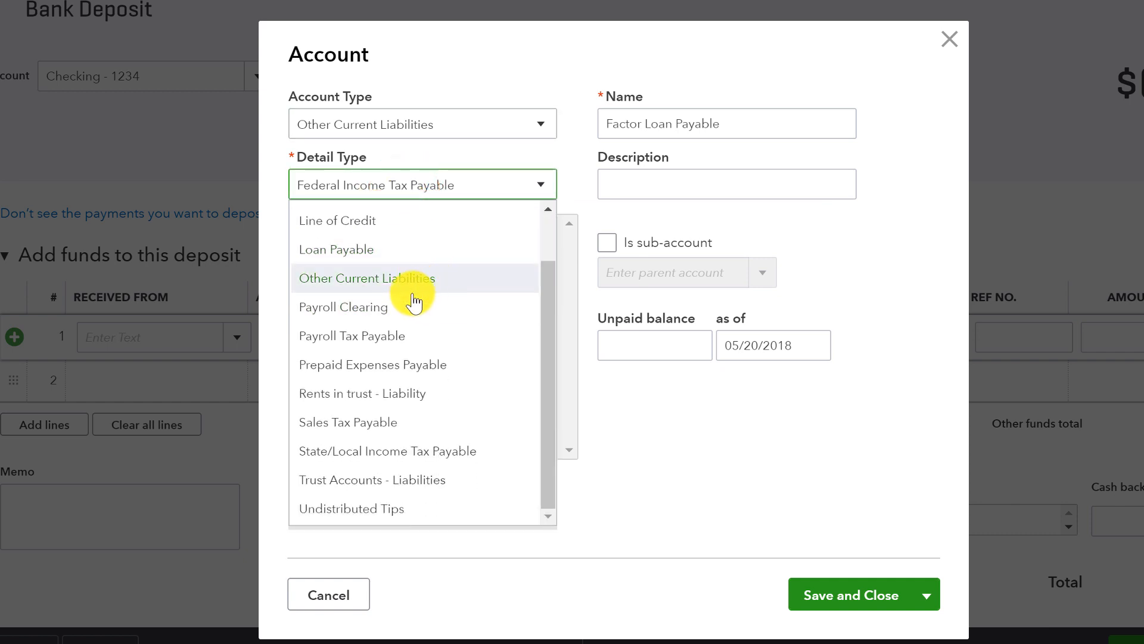
pyautogui.click(384, 279)
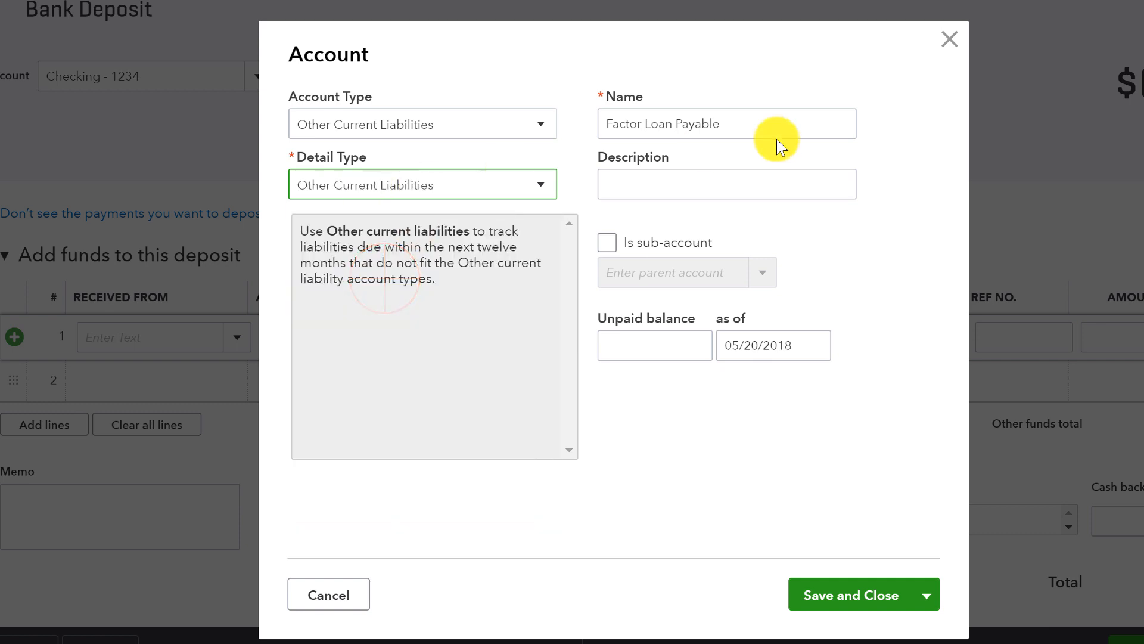
pyautogui.click(760, 124)
pyautogui.hotkey('ctrl', 'a')
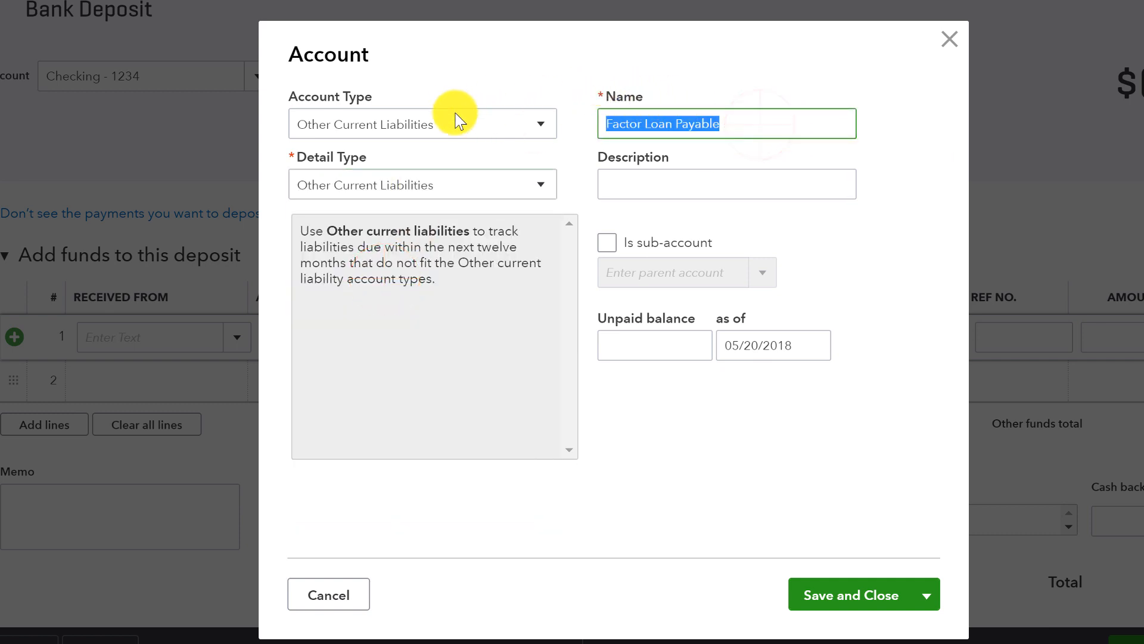
pyautogui.click(721, 124)
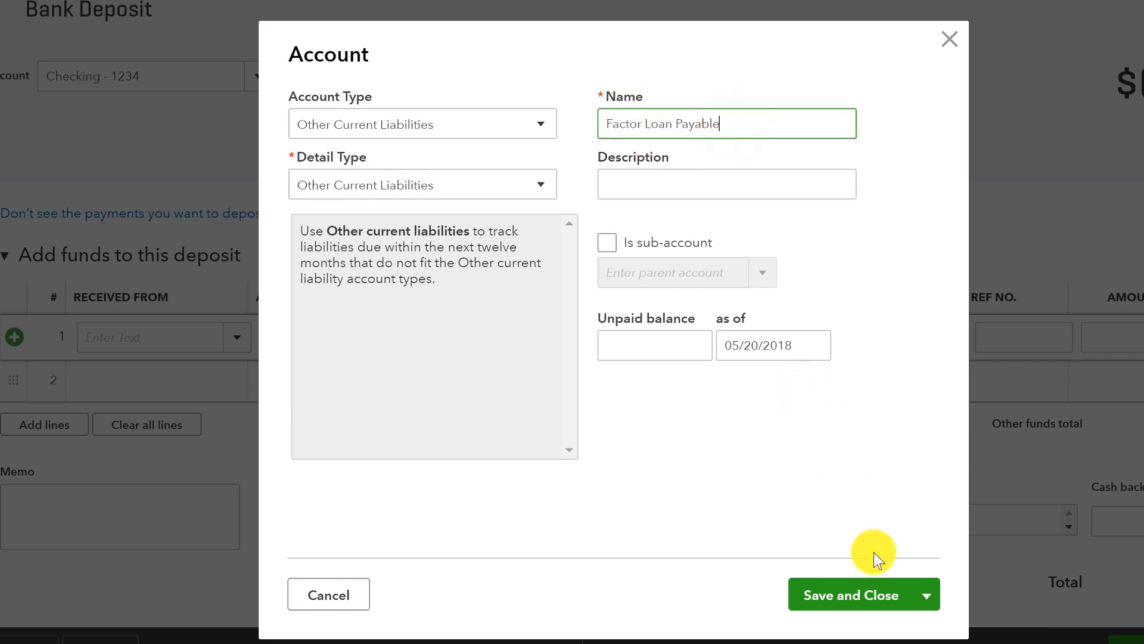
pyautogui.click(855, 596)
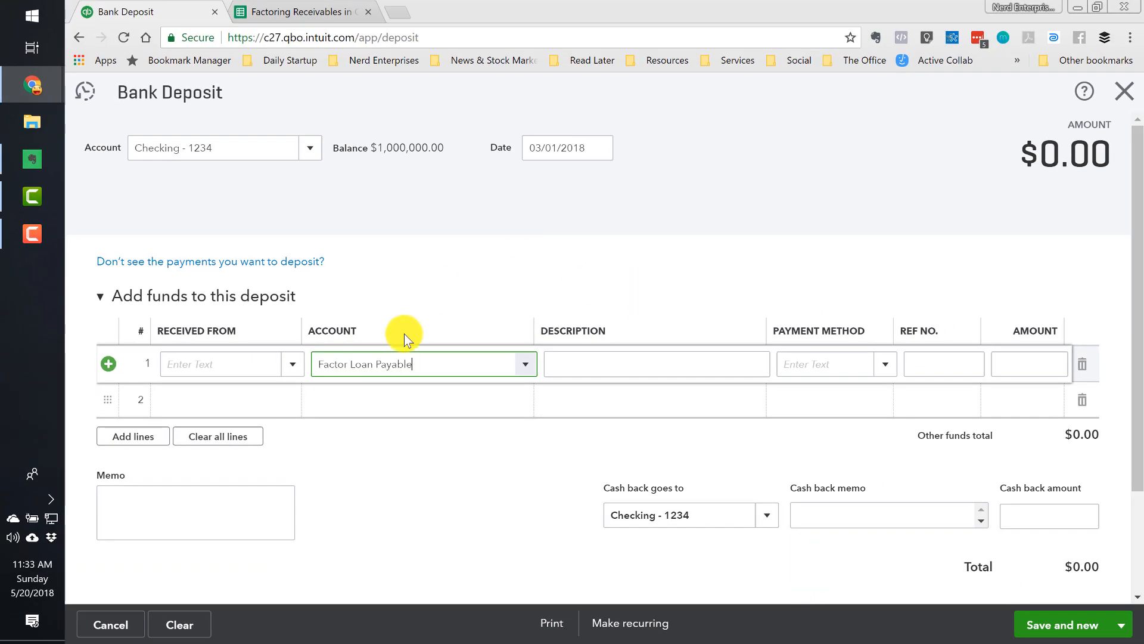
# Step: Describe the first deposit line as "Invoice # 1244", copying the invoice number from the Google Sheets spreadsheet into QuickBooks Online
pyautogui.click(668, 361)
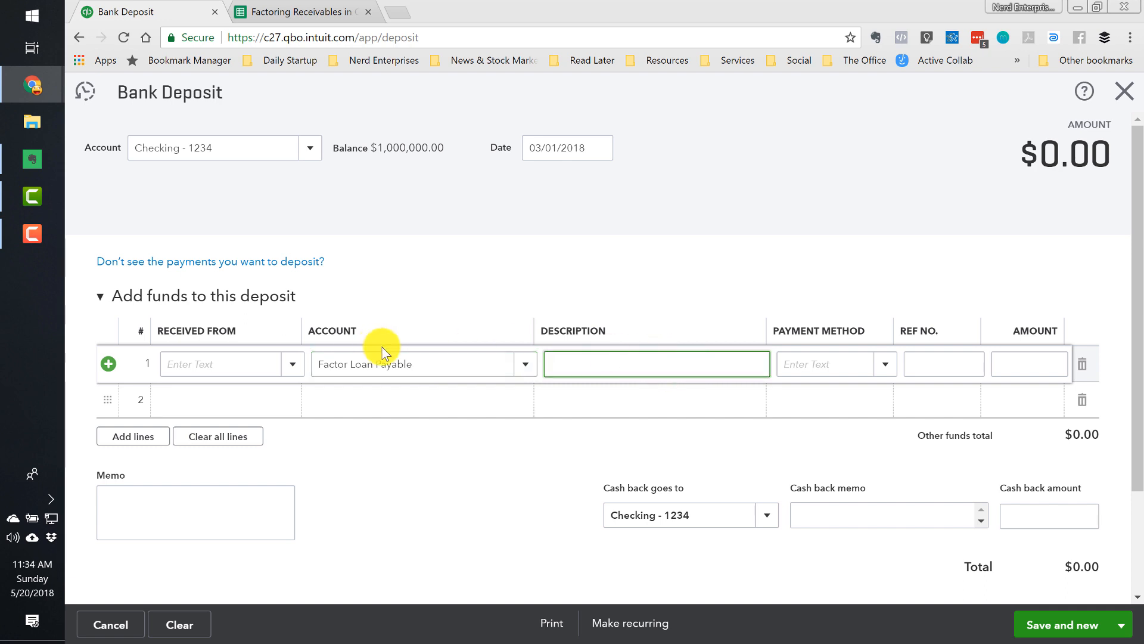
pyautogui.click(435, 363)
pyautogui.click(596, 363)
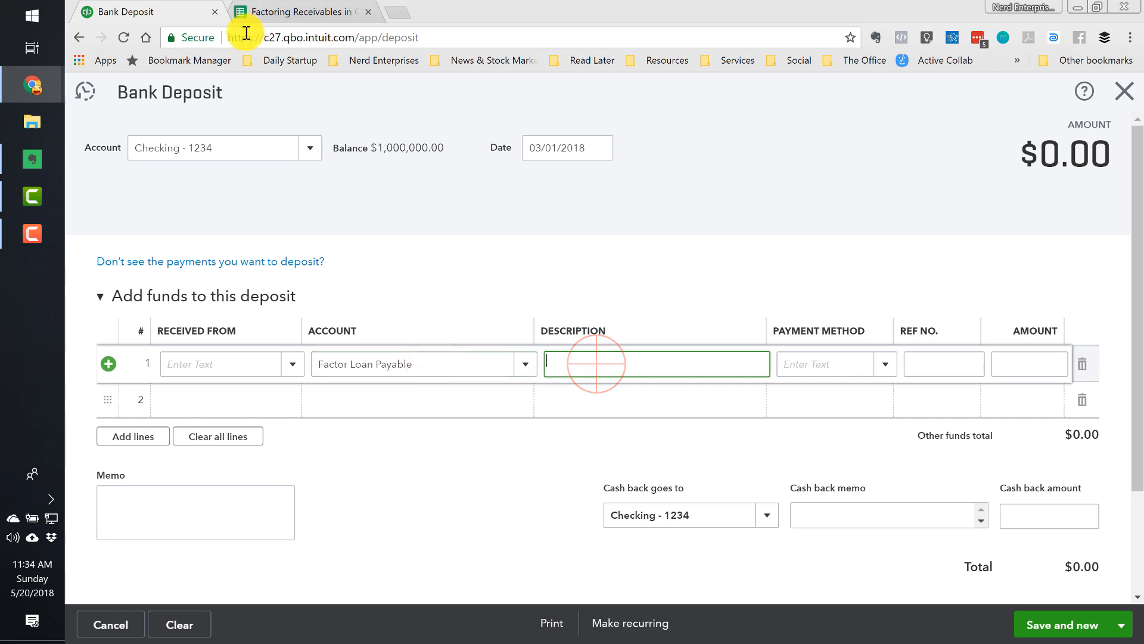
pyautogui.click(285, 13)
pyautogui.click(279, 216)
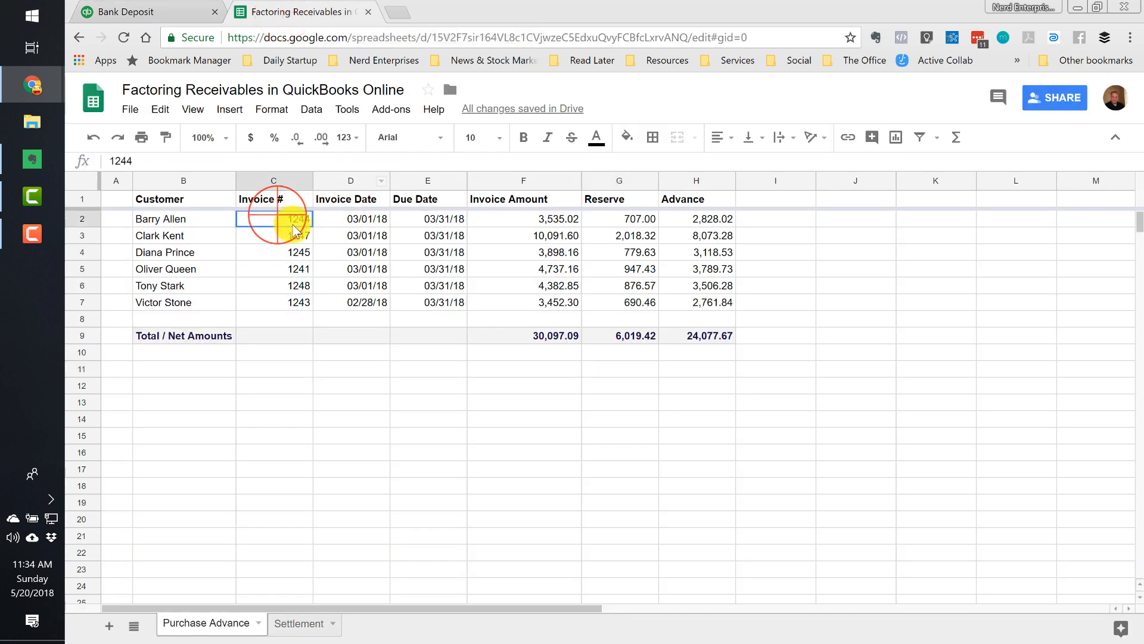
pyautogui.hotkey('ctrl', 'c')
pyautogui.click(137, 12)
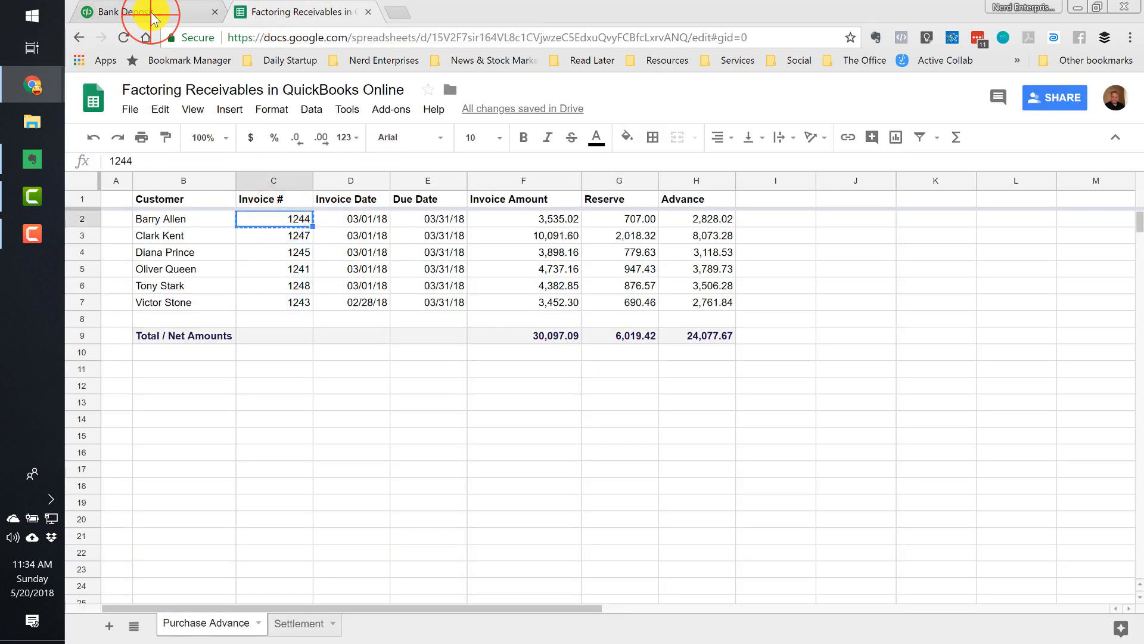
pyautogui.click(582, 372)
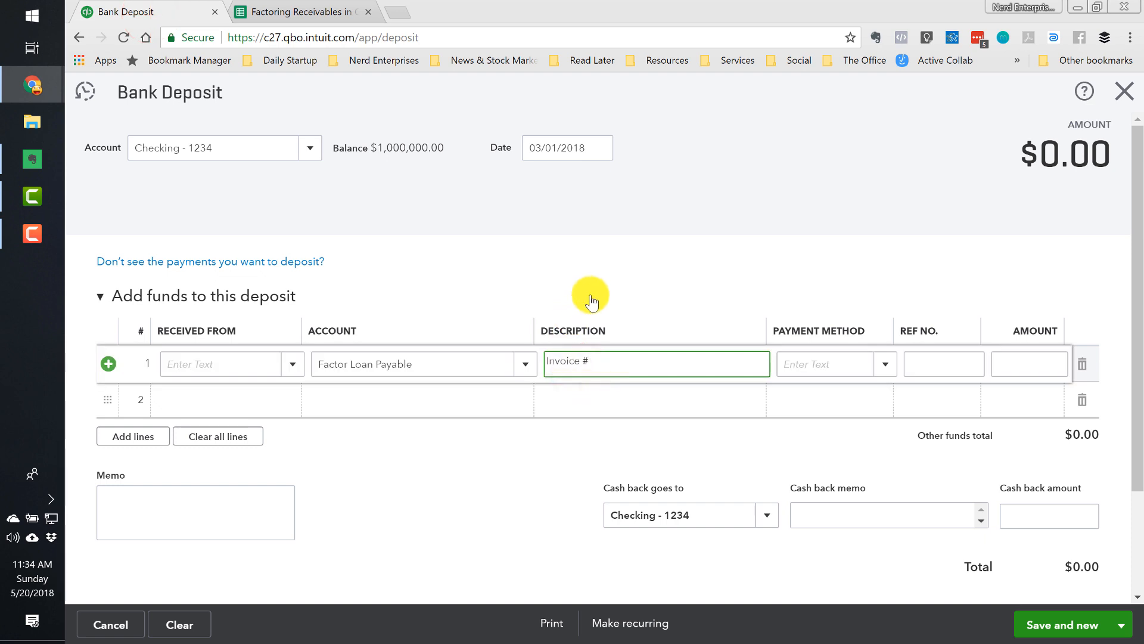
pyautogui.press('Tab')
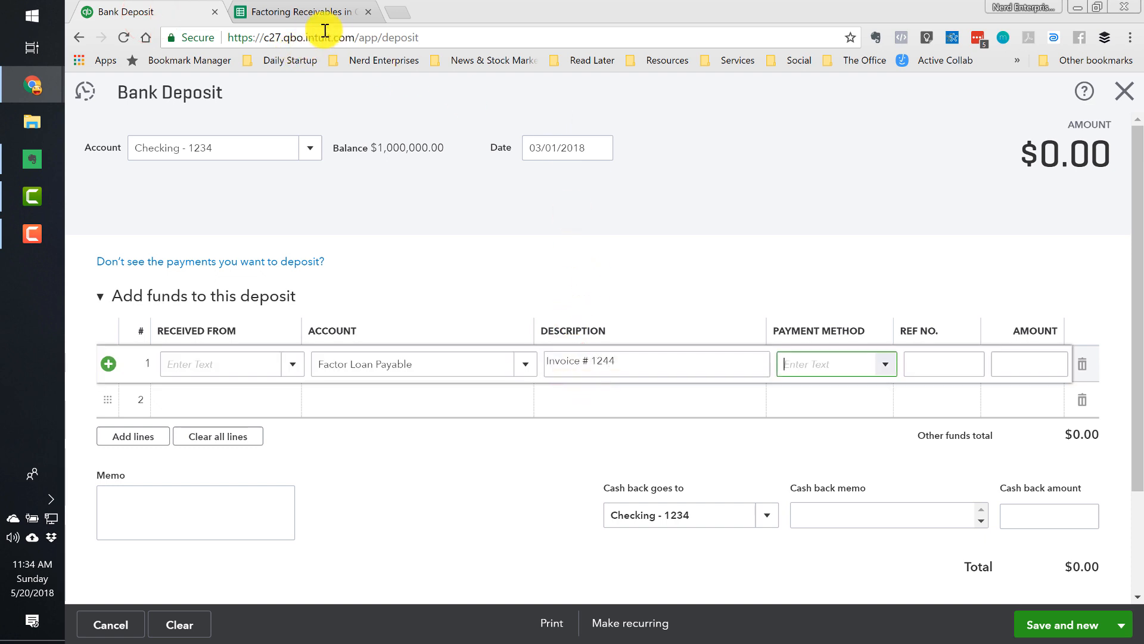
# Step: Copy invoice 1244's full invoice amount, 3,535.02, from the spreadsheet into the amount of the first deposit line
pyautogui.click(289, 13)
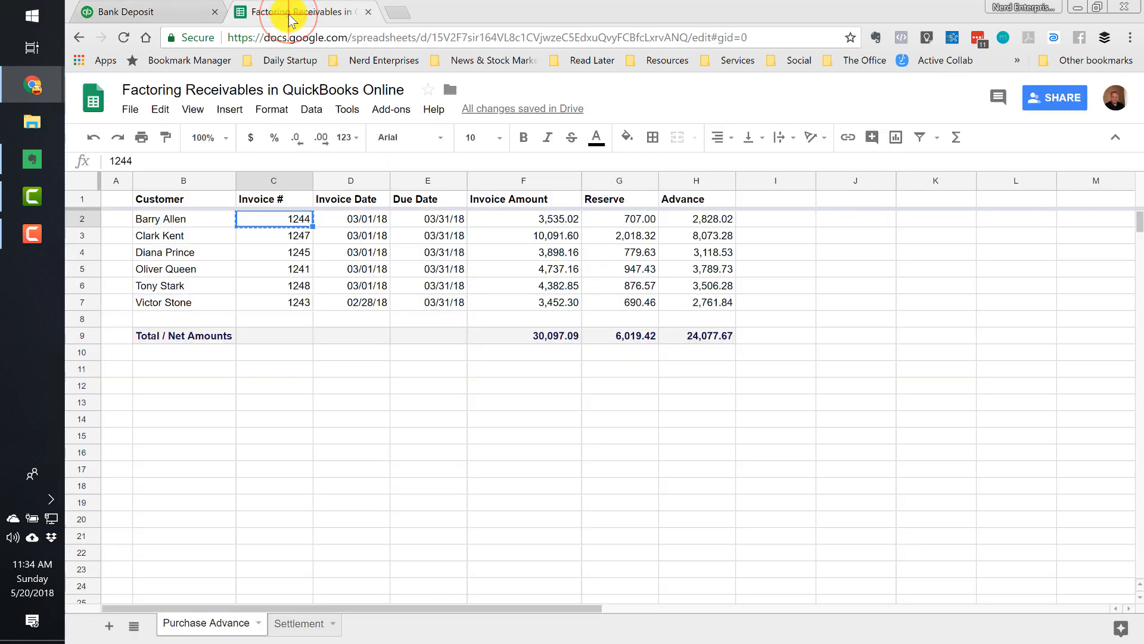
pyautogui.click(547, 222)
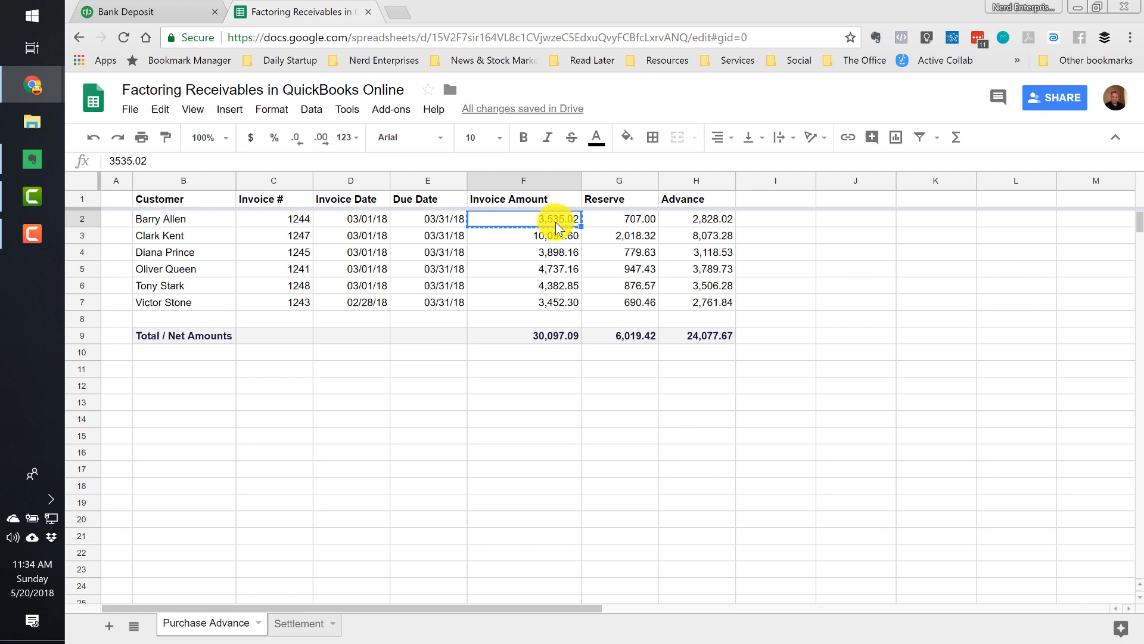
pyautogui.click(146, 18)
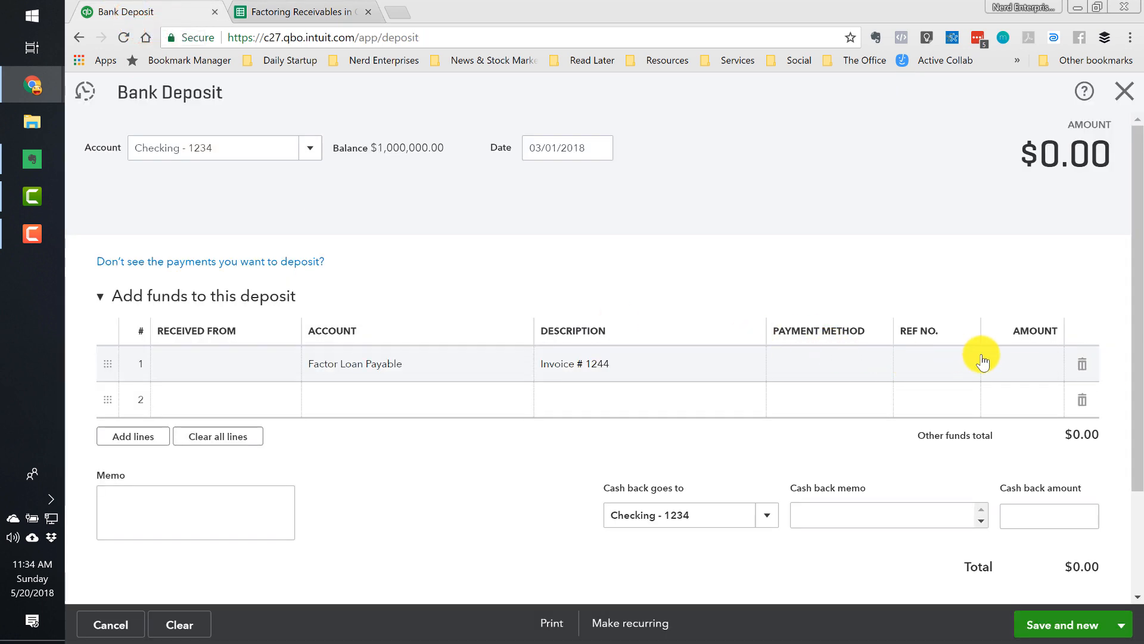
pyautogui.click(1000, 362)
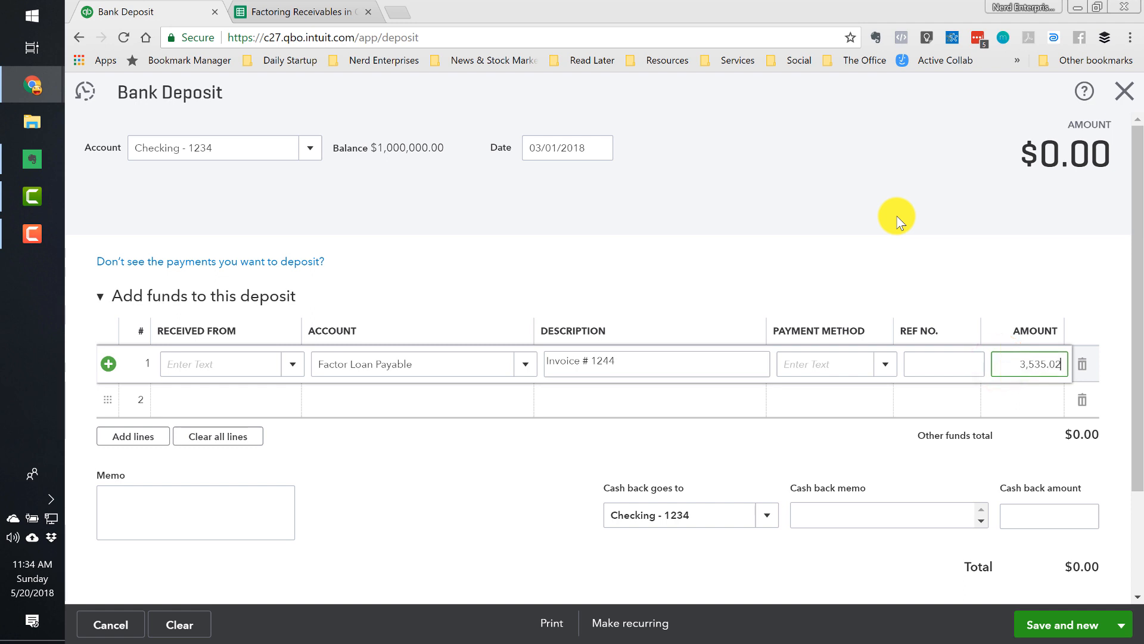
pyautogui.press('Tab')
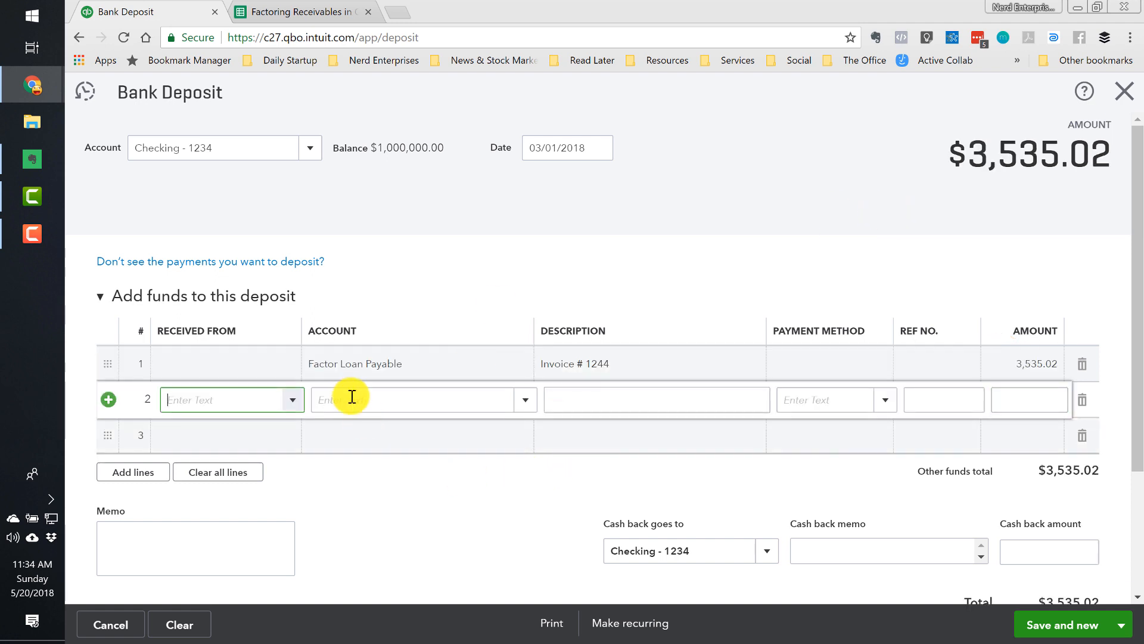
# Step: Assign the Factor Loan Payable account to the second deposit line
pyautogui.click(350, 366)
pyautogui.hotkey('ctrl', 'c')
pyautogui.click(388, 398)
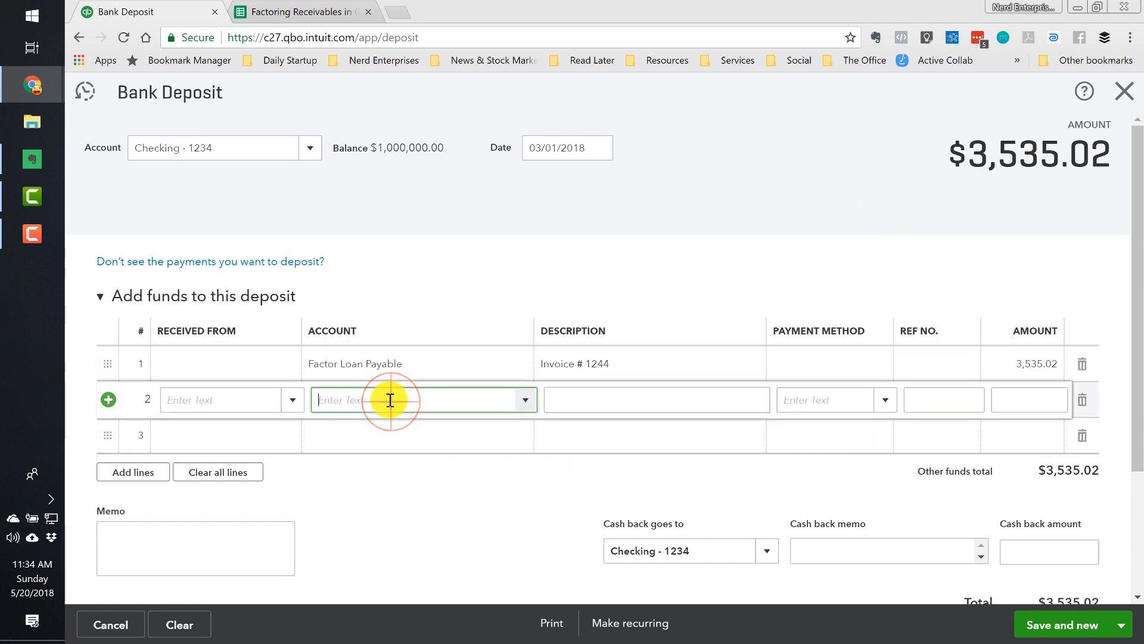
pyautogui.hotkey('ctrl', 'v')
pyautogui.click(547, 406)
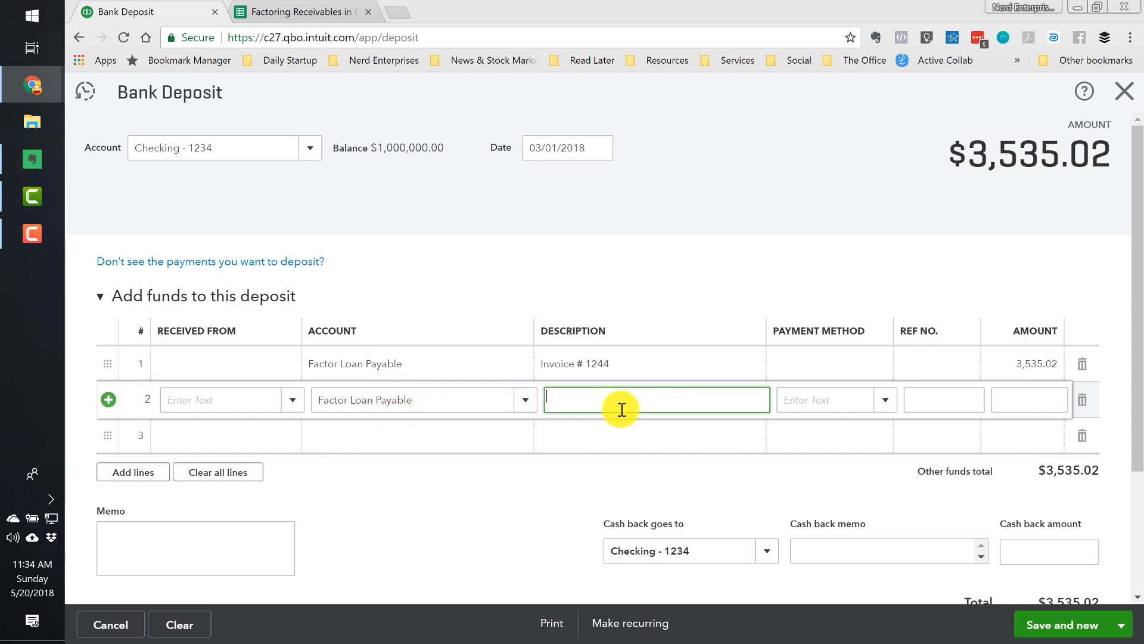
# Step: Copy the second invoice number from the spreadsheet and describe the second deposit line as "Invoice # 1247"
pyautogui.click(300, 10)
pyautogui.click(271, 234)
pyautogui.hotkey('ctrl', 'c')
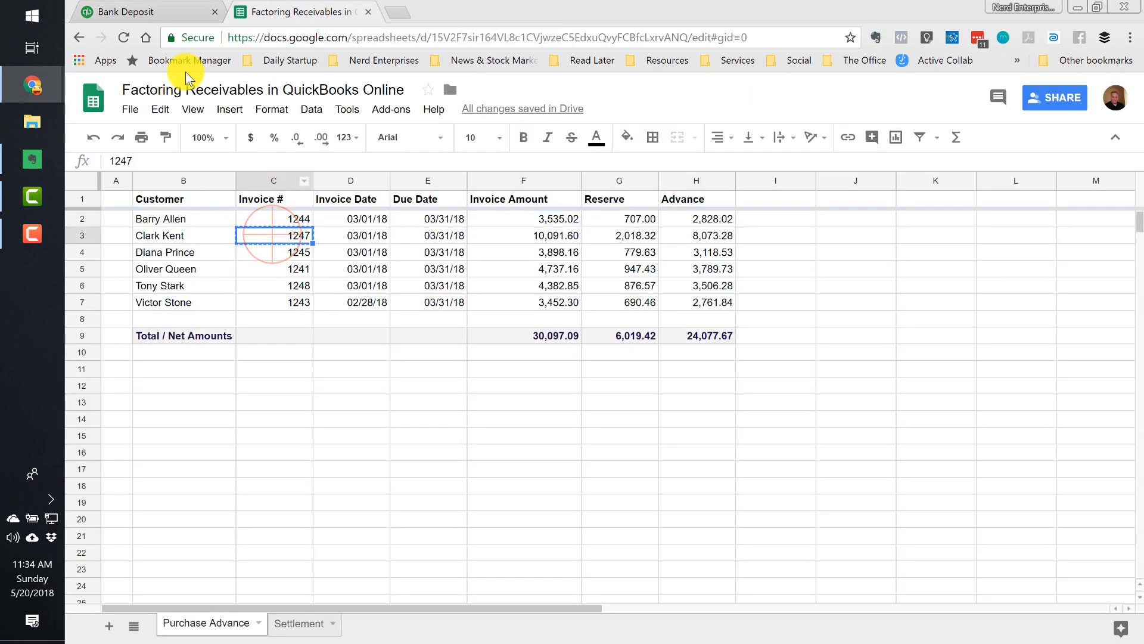
pyautogui.click(166, 10)
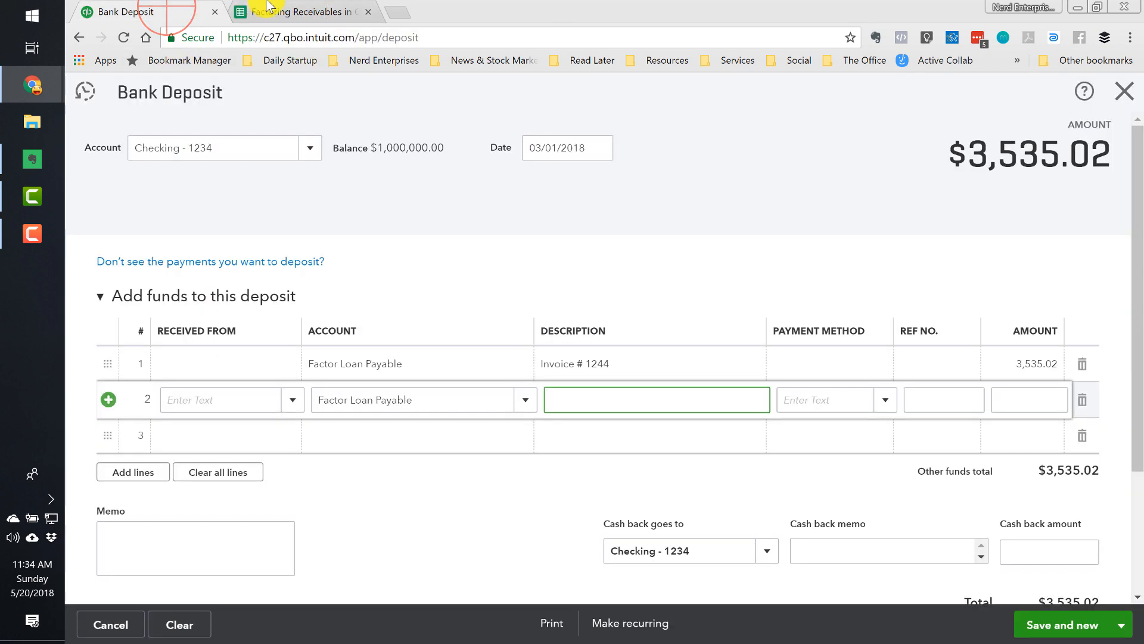
pyautogui.click(578, 413)
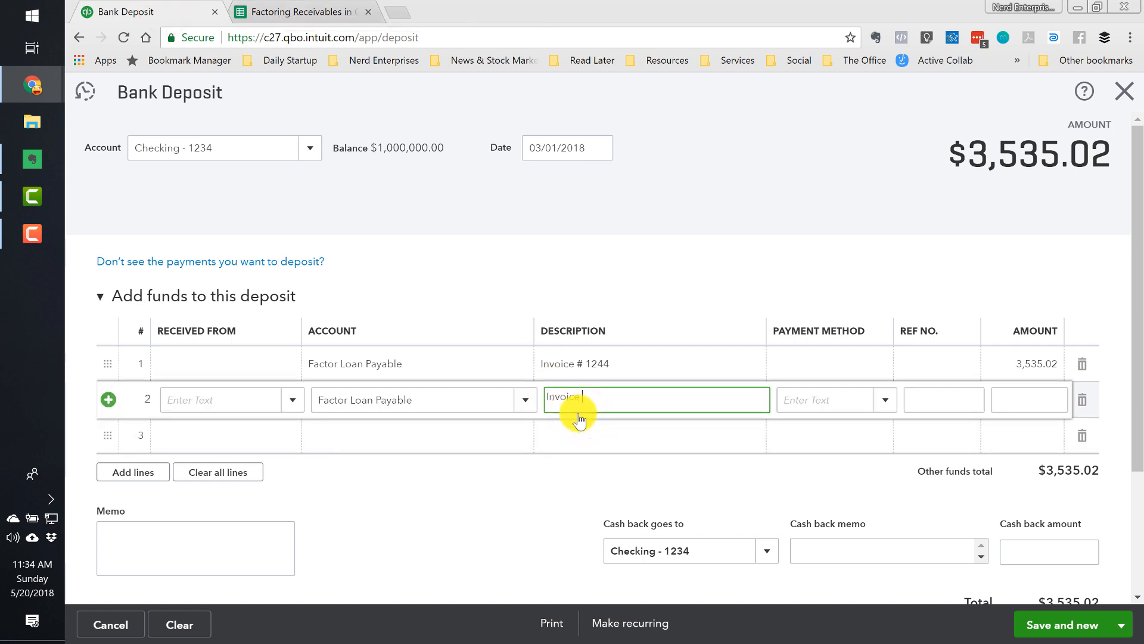
pyautogui.press('Tab')
pyautogui.press('Tab')
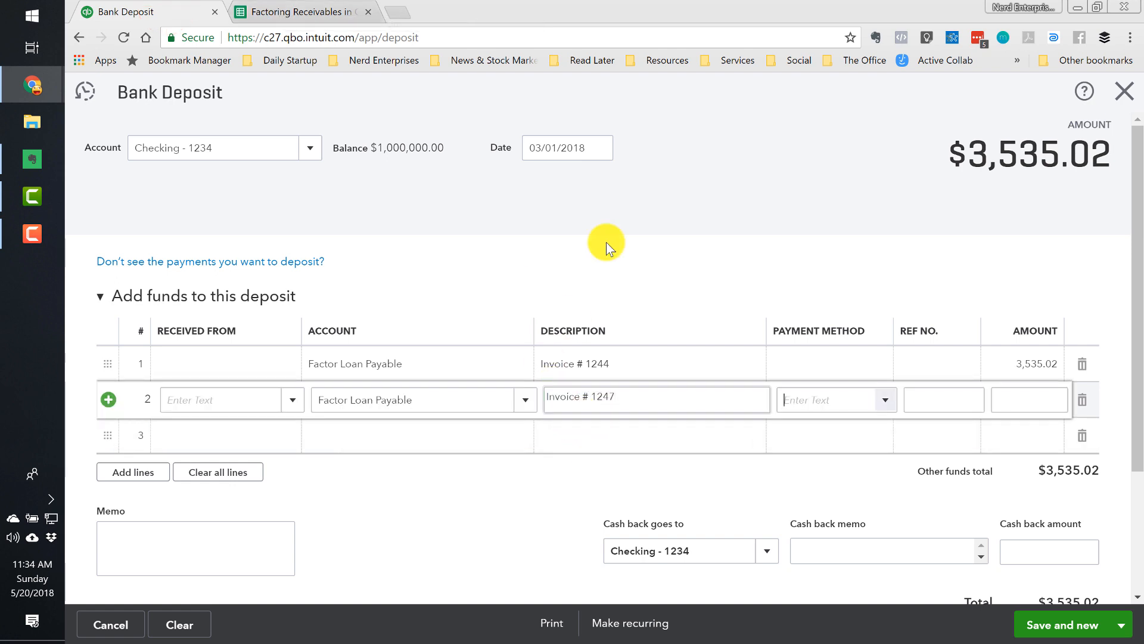
# Step: Copy invoice 1247's invoice amount, 10,091.60, from the spreadsheet into the amount of the second deposit line
pyautogui.click(299, 19)
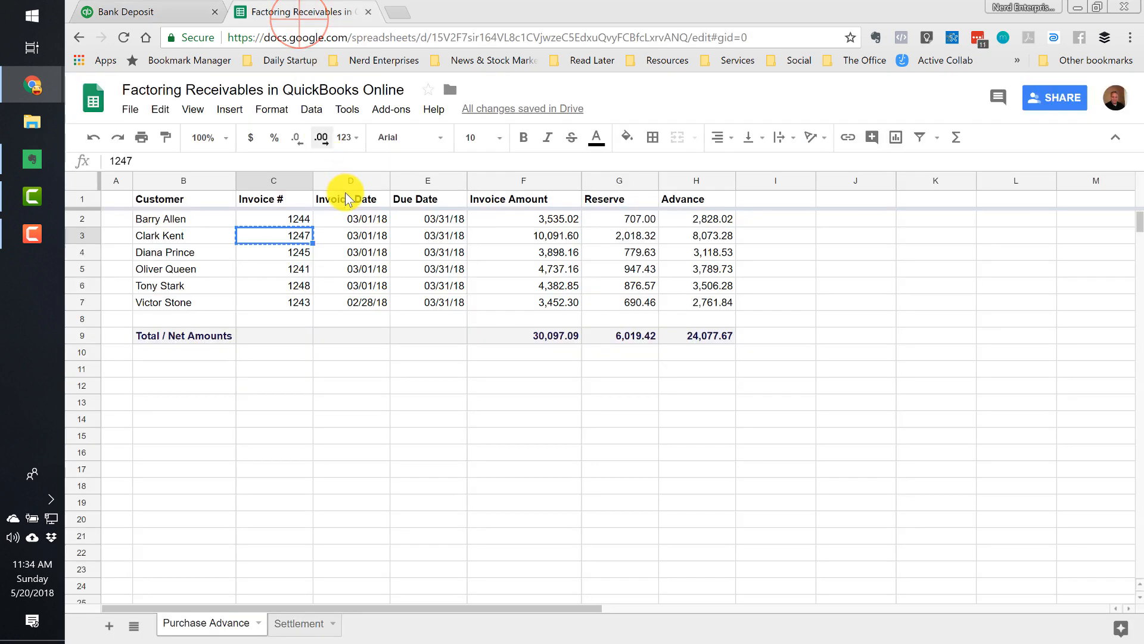
pyautogui.click(556, 236)
pyautogui.hotkey('ctrl', 'c')
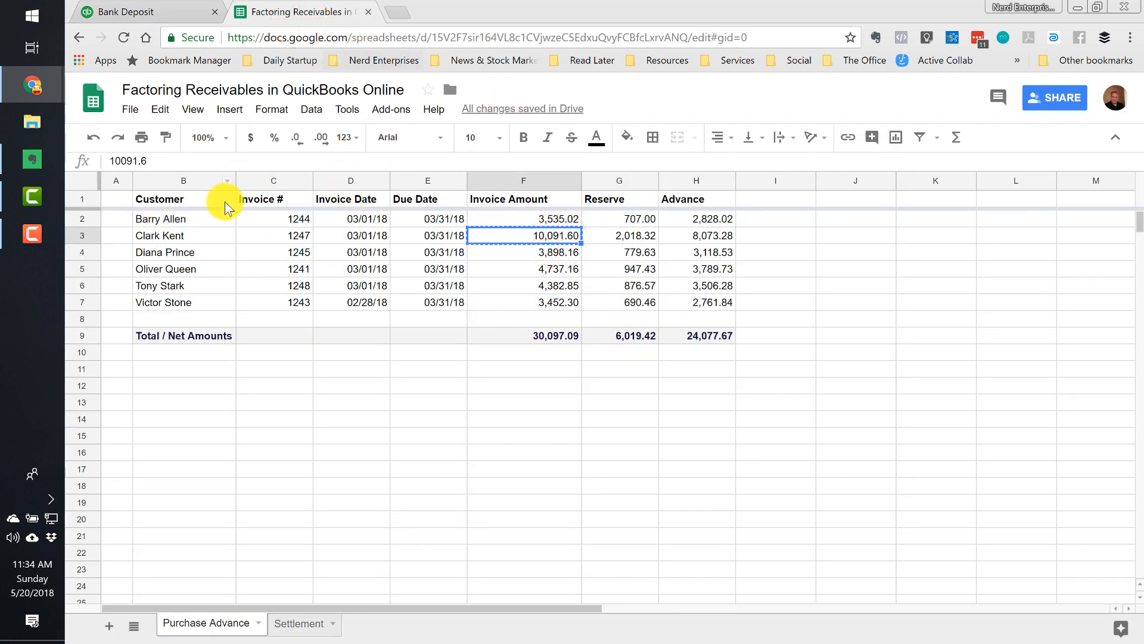
pyautogui.click(177, 14)
pyautogui.click(1020, 400)
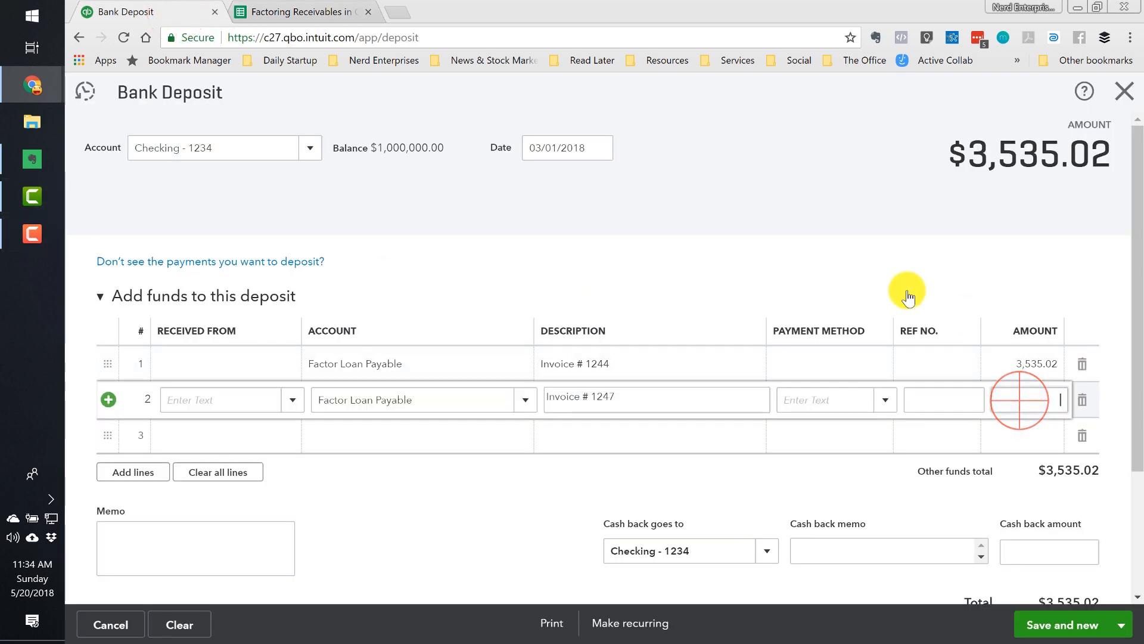
pyautogui.press('Tab')
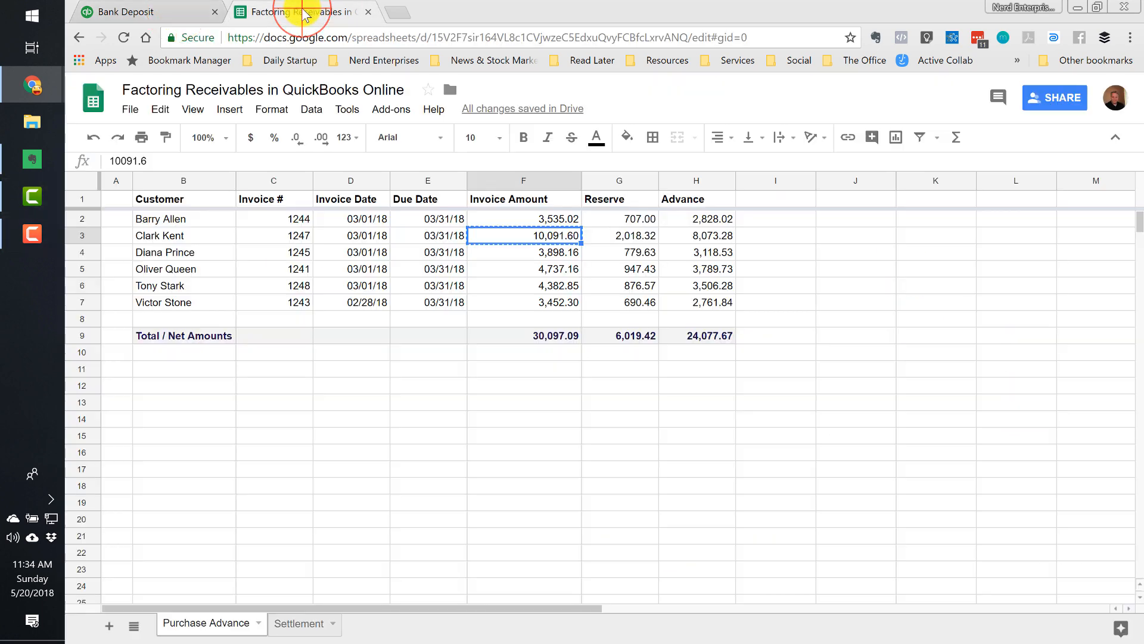
# Step: Fill in the third deposit line with the Factor Loan Payable account and the description "Invoice # 1245", taking the invoice number from the spreadsheet
pyautogui.click(301, 12)
pyautogui.click(286, 249)
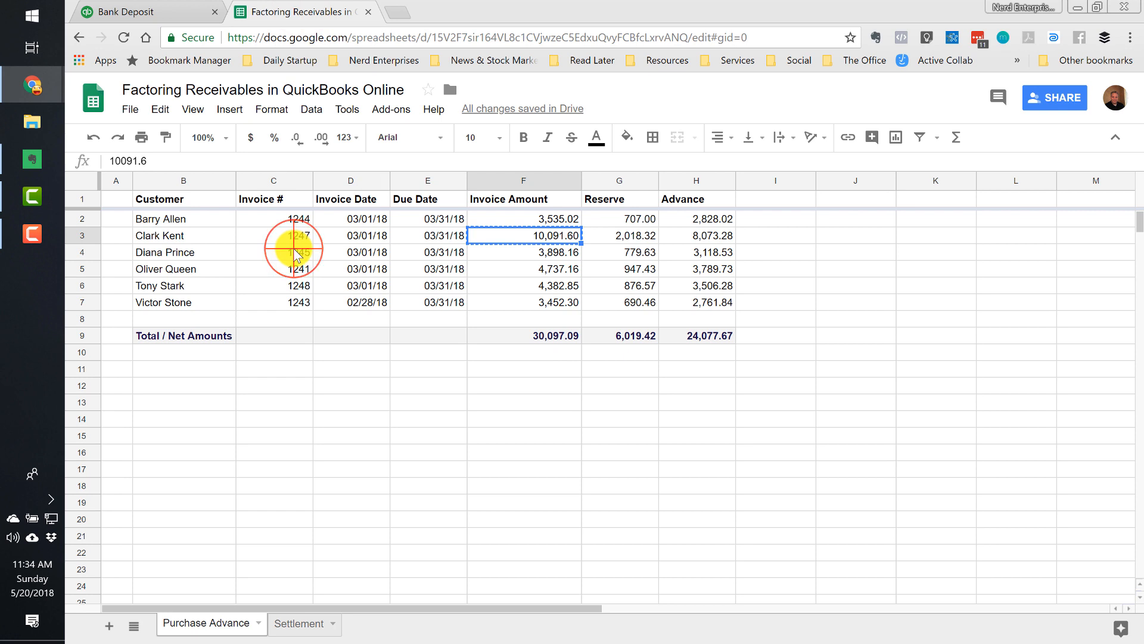
pyautogui.click(179, 18)
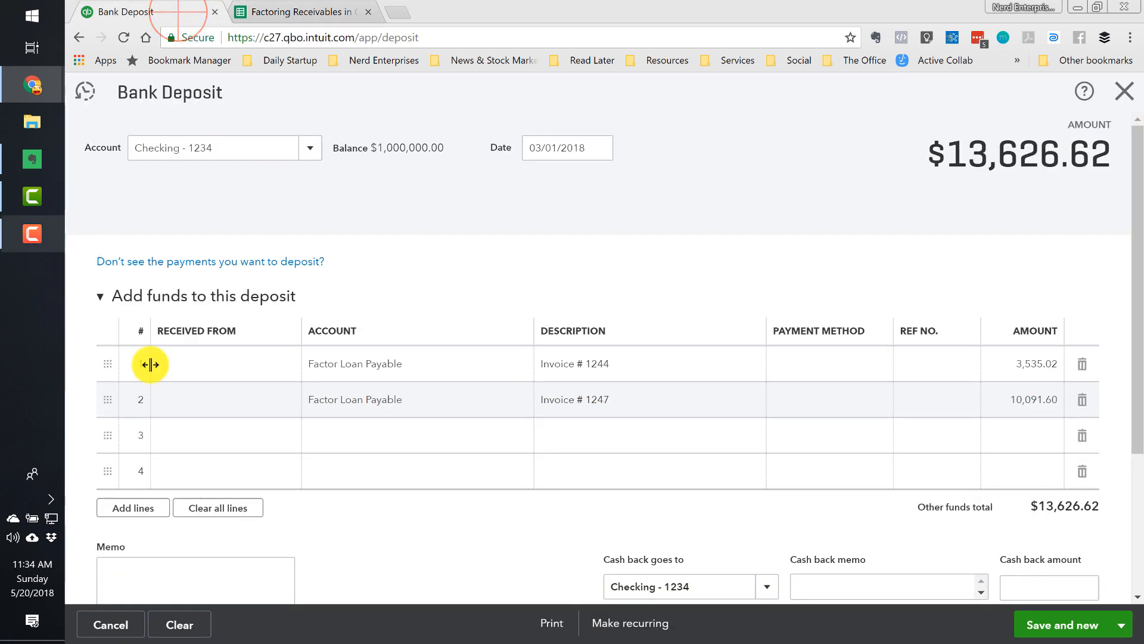
pyautogui.click(356, 429)
pyautogui.click(388, 399)
pyautogui.click(383, 434)
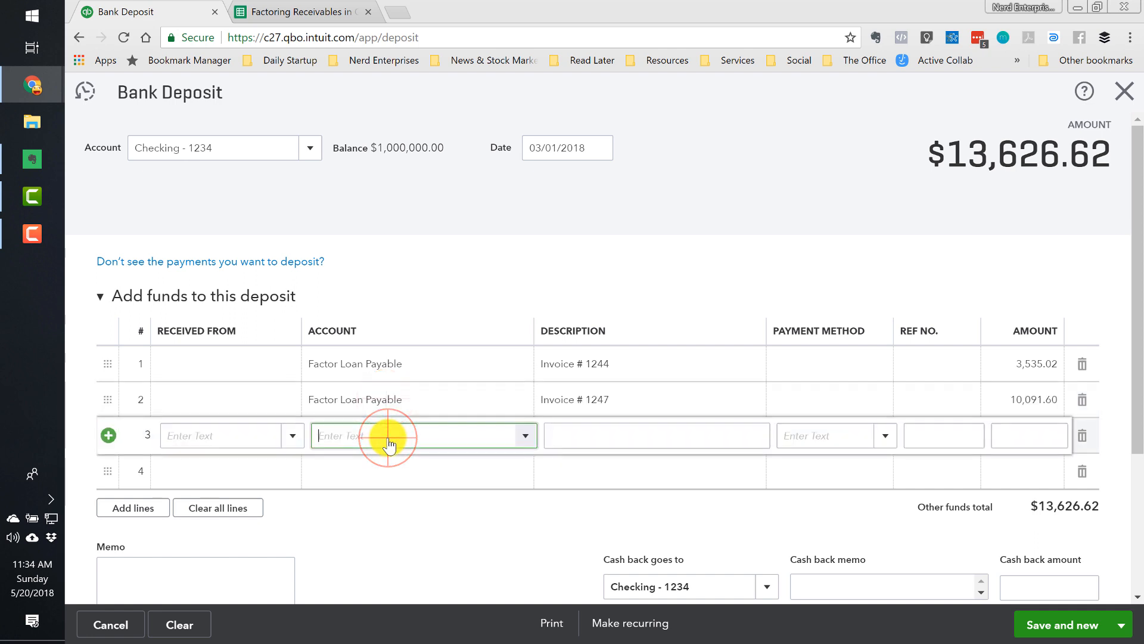
pyautogui.hotkey('ctrl', 'v')
pyautogui.press('Tab')
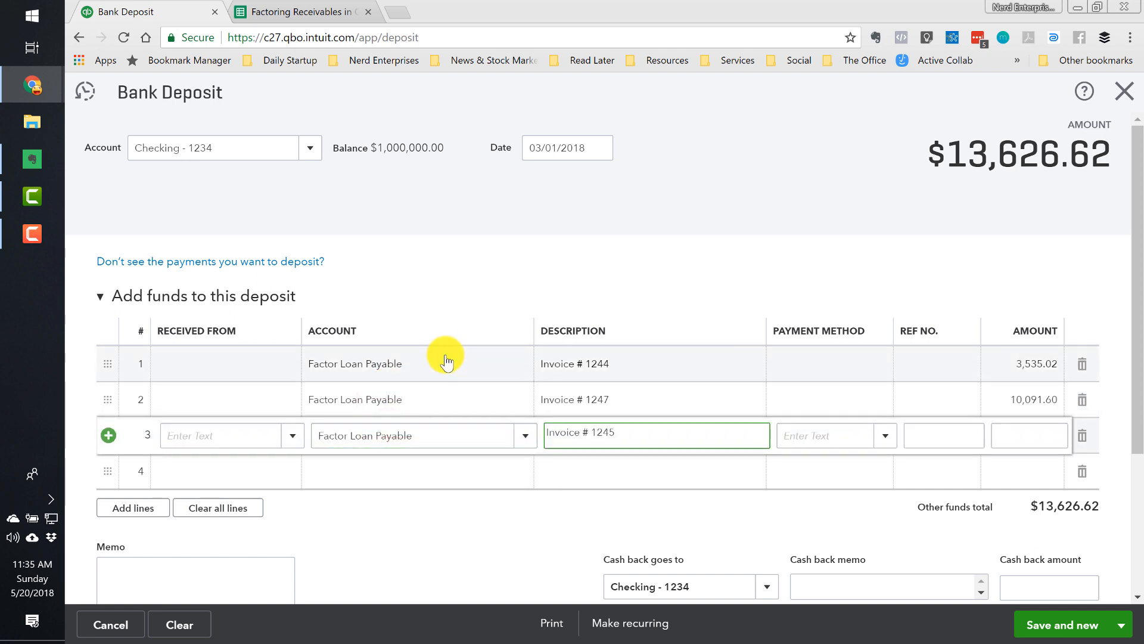
pyautogui.press('Tab')
pyautogui.press('Tab')
pyautogui.press('Tab')
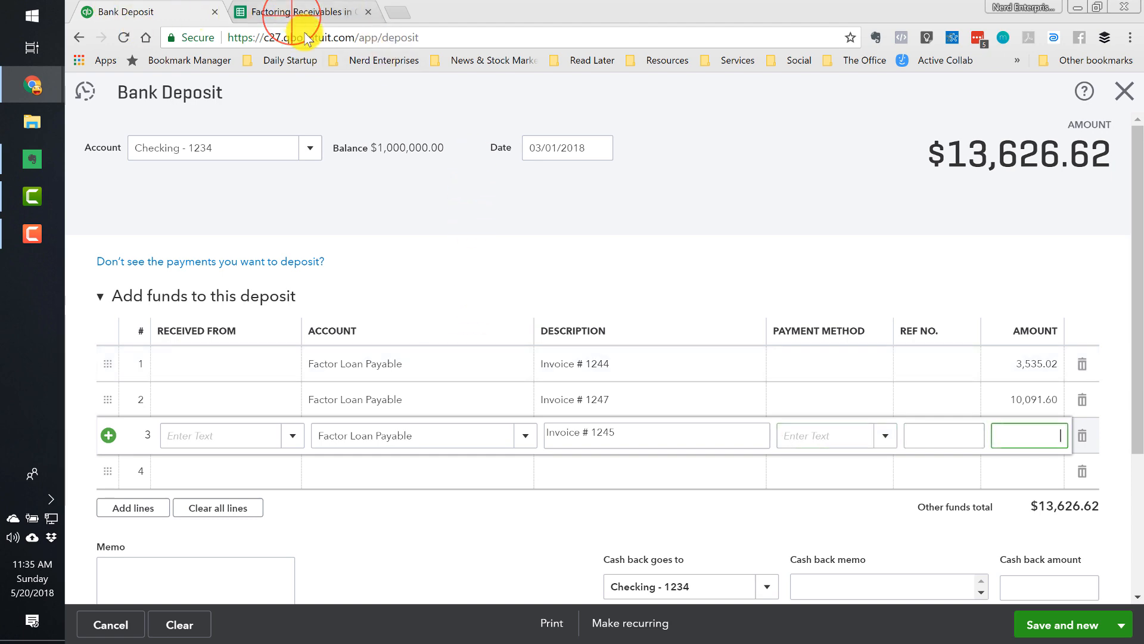
# Step: Copy invoice 1245's invoice amount, 3,898.16, from the spreadsheet into the amount of the third deposit line
pyautogui.click(298, 14)
pyautogui.click(562, 254)
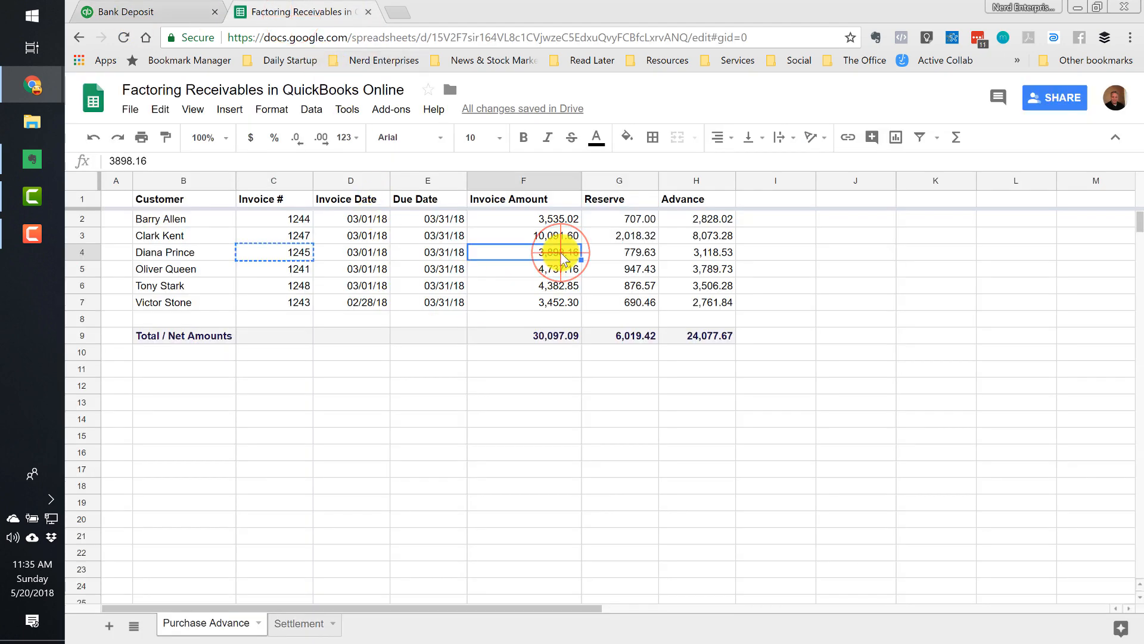
pyautogui.hotkey('ctrl', 'c')
pyautogui.click(170, 12)
pyautogui.click(1021, 442)
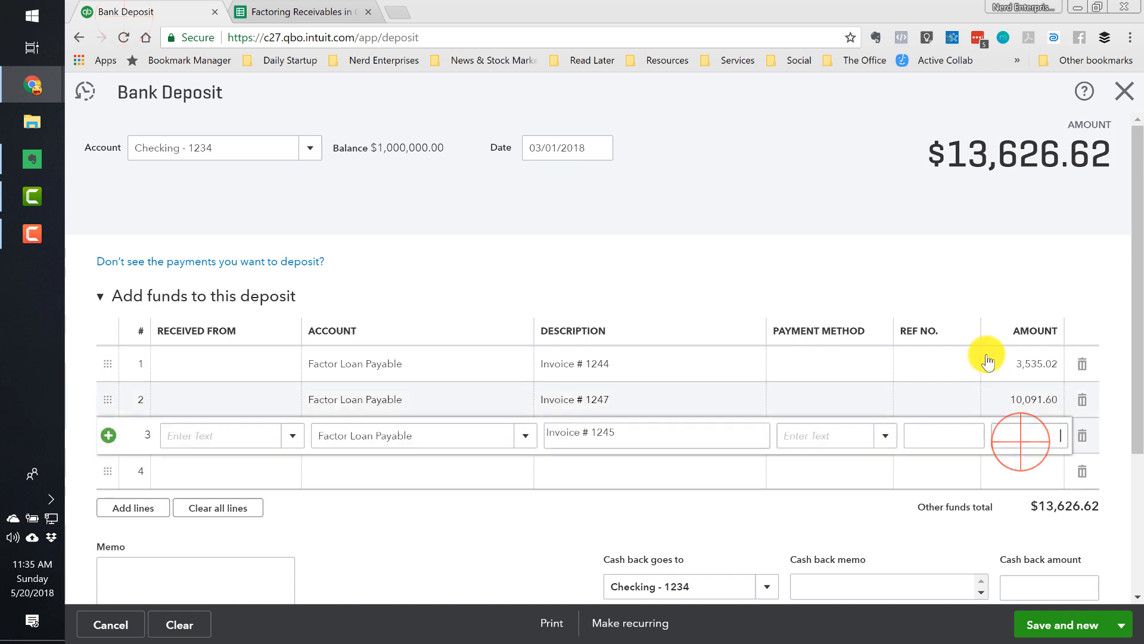
pyautogui.hotkey('ctrl', 'v')
pyautogui.press('Tab')
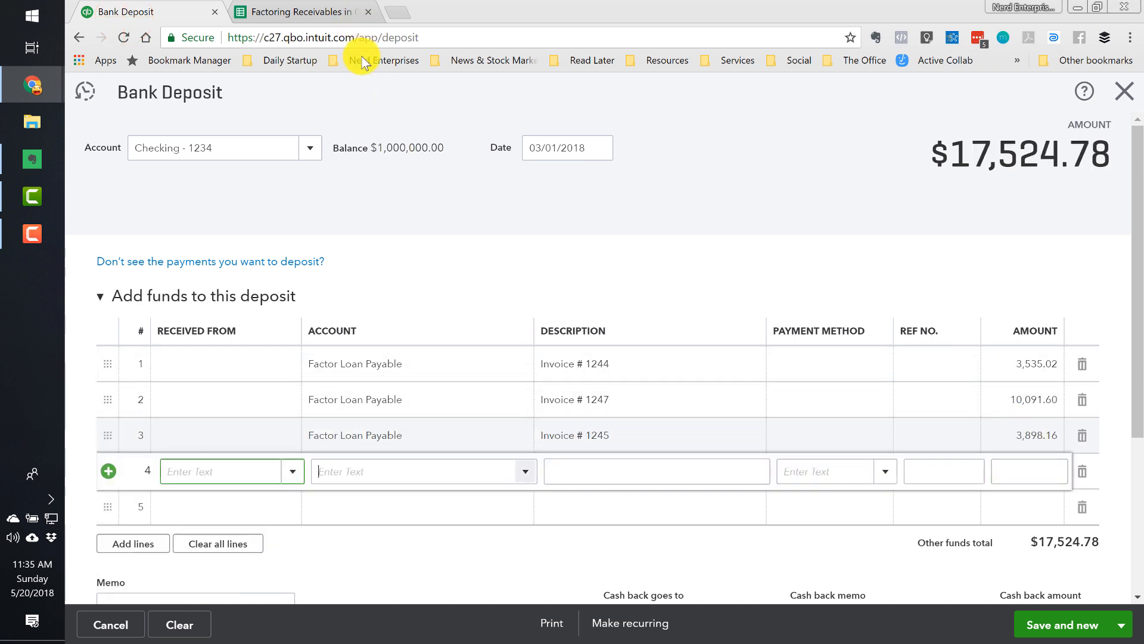
# Step: Fill in the fourth deposit line with the Factor Loan Payable account and the description "Invoice # 1241", taking the invoice number from the spreadsheet
pyautogui.click(384, 435)
pyautogui.click(386, 468)
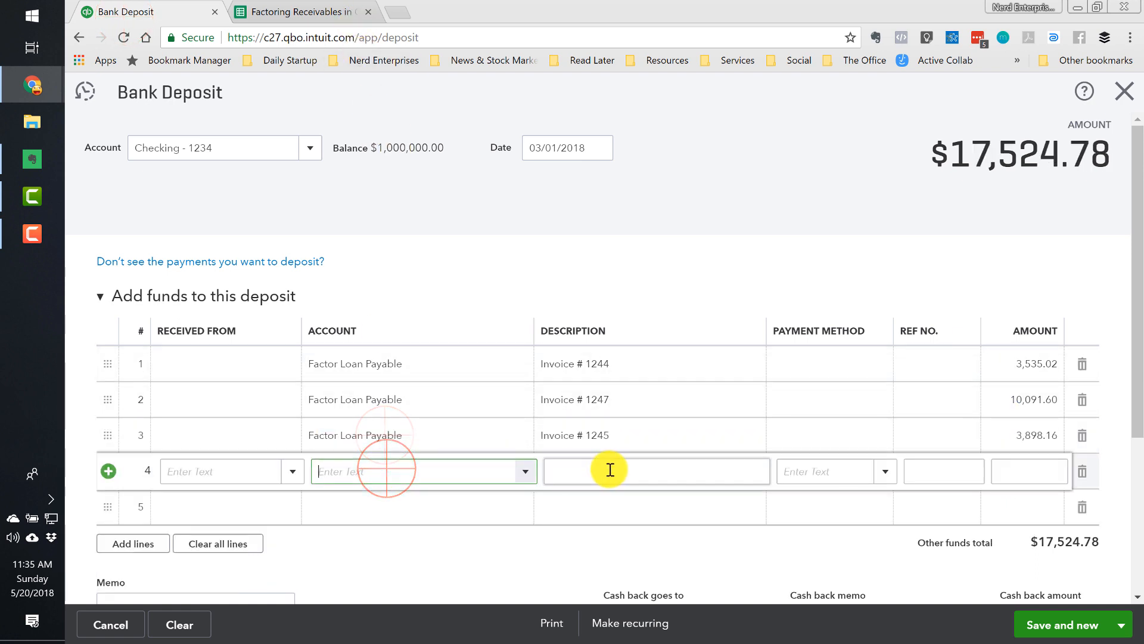
pyautogui.click(610, 470)
pyautogui.click(244, 12)
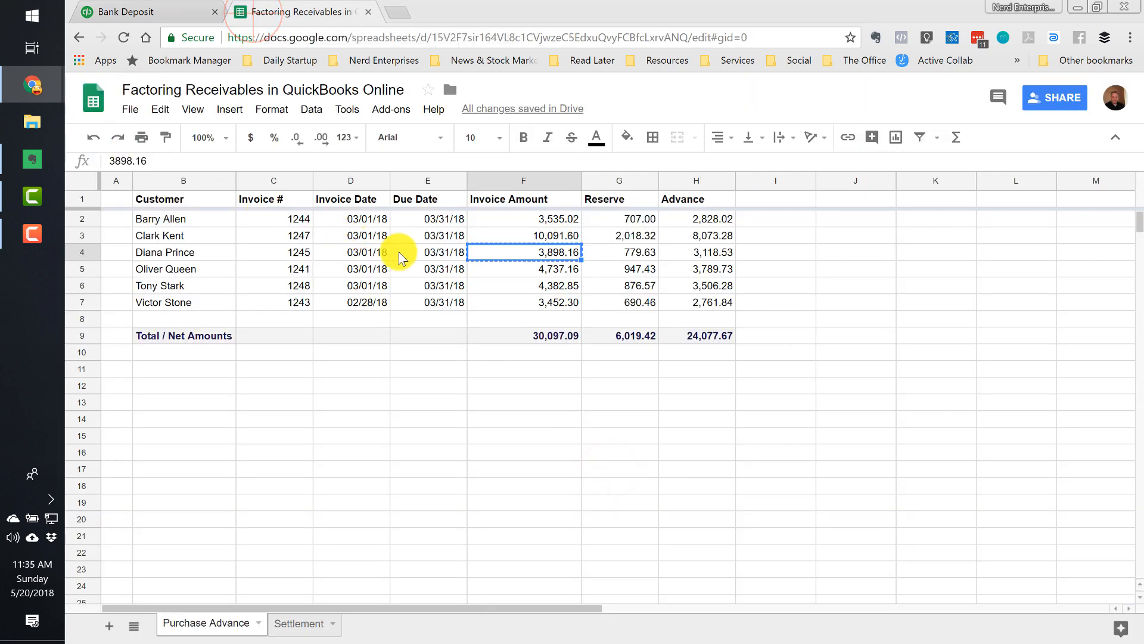
pyautogui.click(292, 269)
pyautogui.hotkey('ctrl', 'c')
pyautogui.click(161, 12)
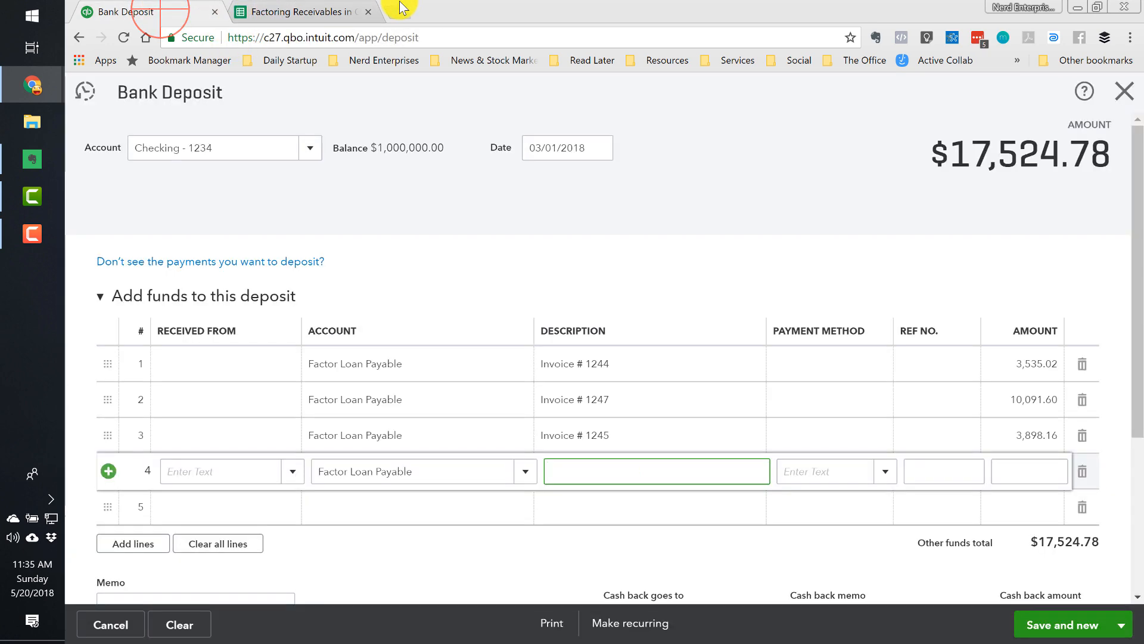
pyautogui.click(596, 475)
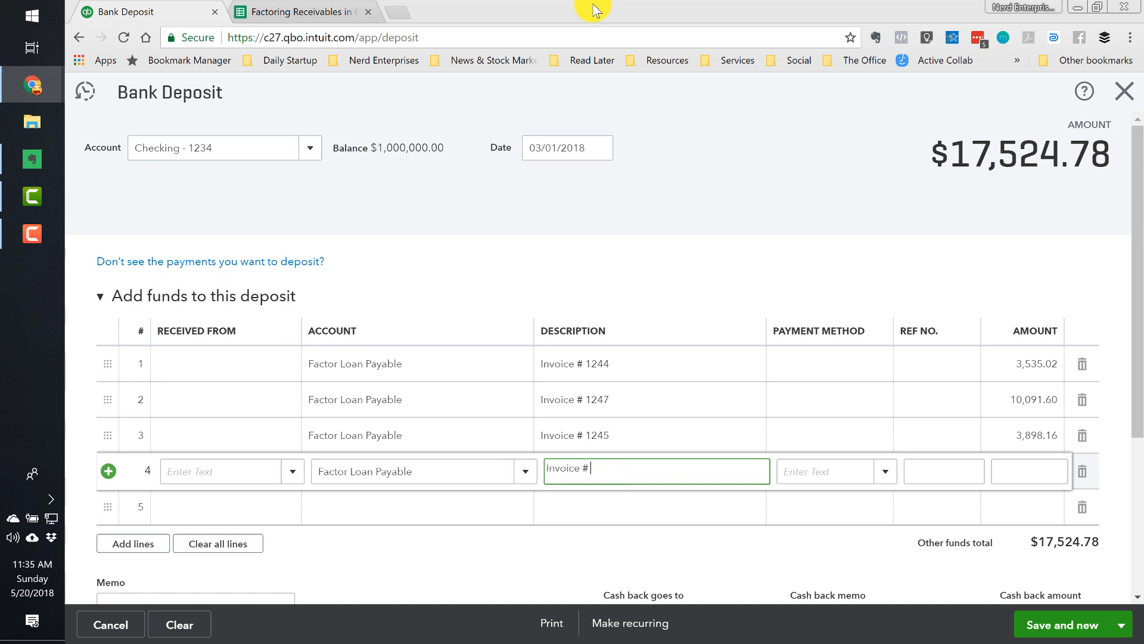
pyautogui.press('Tab')
pyautogui.press('Tab')
pyautogui.press('Tab')
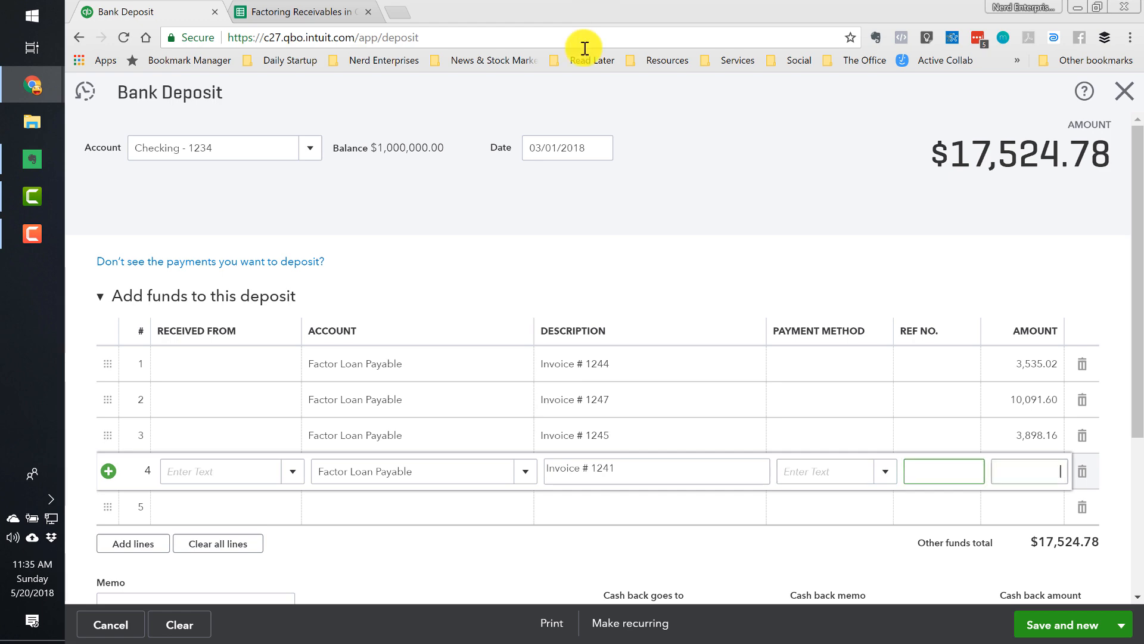
# Step: Copy invoice 1241's invoice amount, 4,737.16, from the spreadsheet into the amount of the fourth deposit line
pyautogui.click(298, 11)
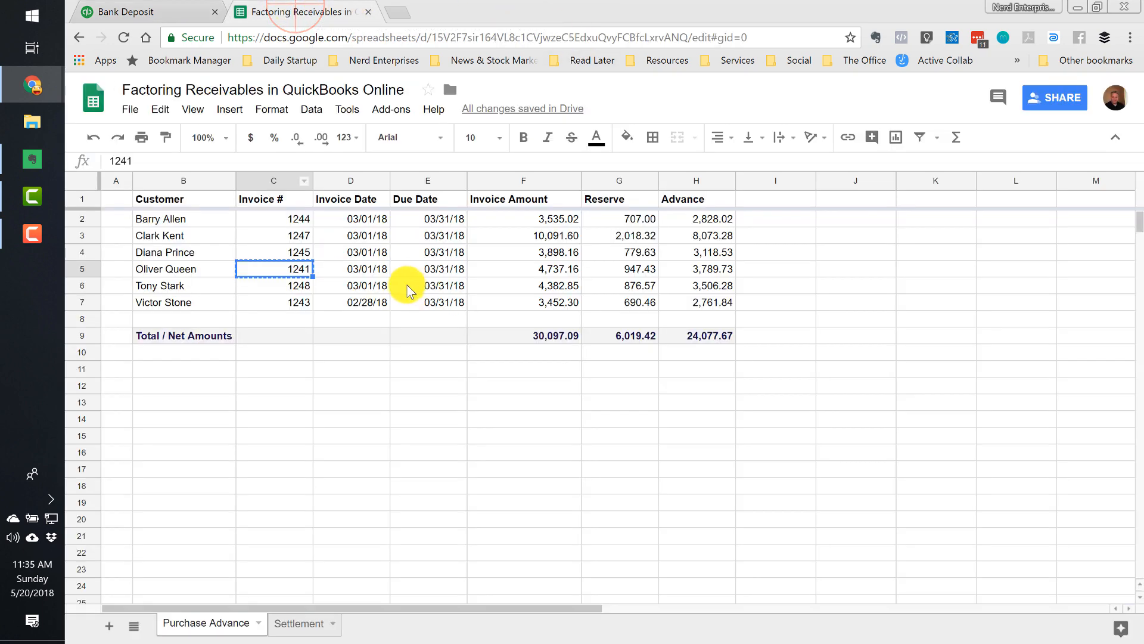
pyautogui.click(526, 269)
pyautogui.hotkey('ctrl', 'c')
pyautogui.click(186, 9)
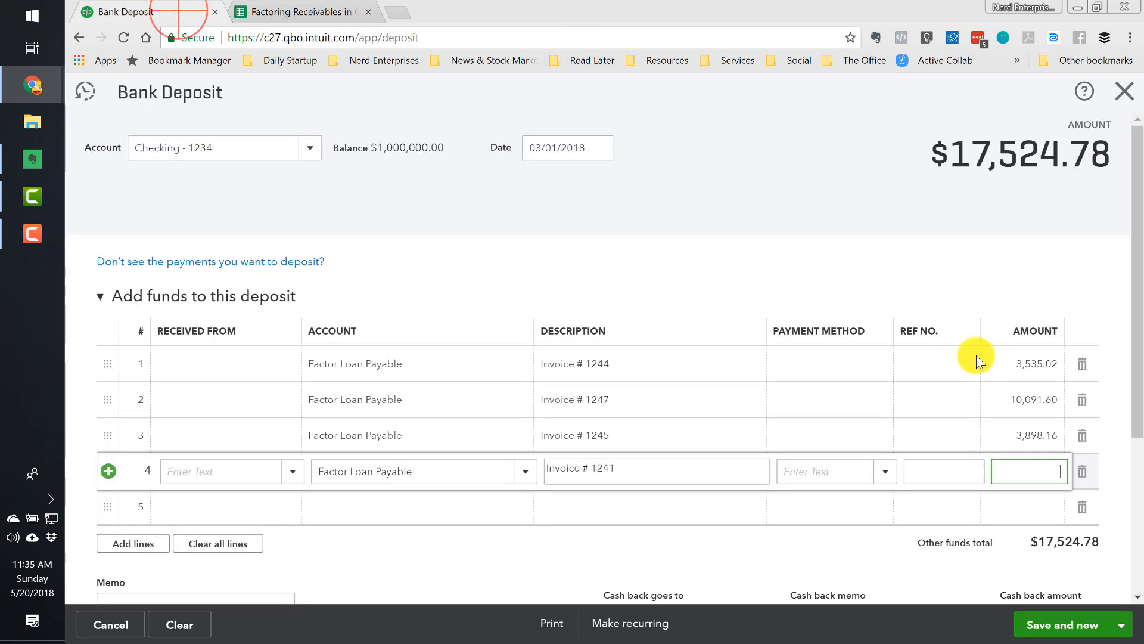
pyautogui.click(1017, 486)
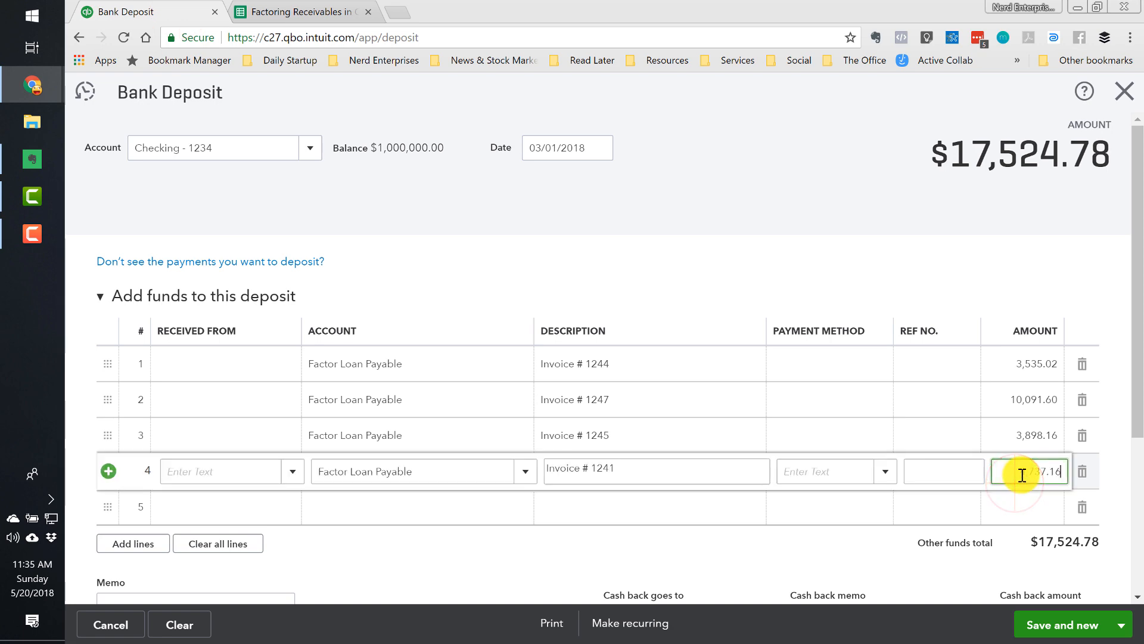
pyautogui.press('Tab')
# Step: Fill in the fifth deposit line with the Factor Loan Payable account and the description "Invoice # 1248", taking the invoice number from the spreadsheet
pyautogui.click(384, 479)
pyautogui.click(381, 501)
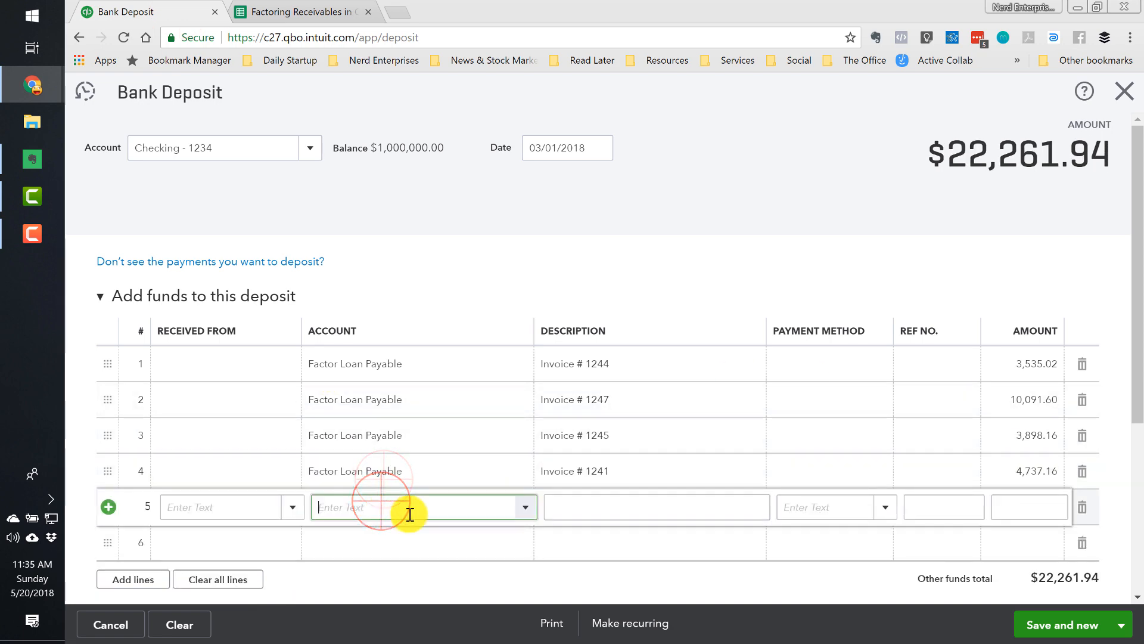
pyautogui.click(577, 513)
pyautogui.click(273, 12)
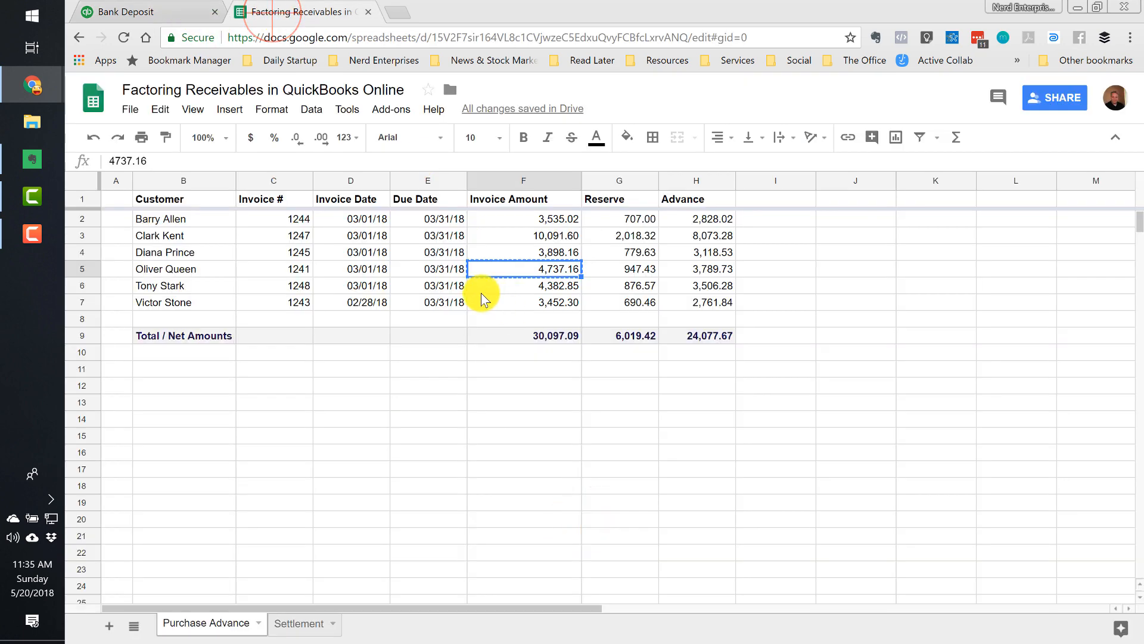
pyautogui.click(288, 284)
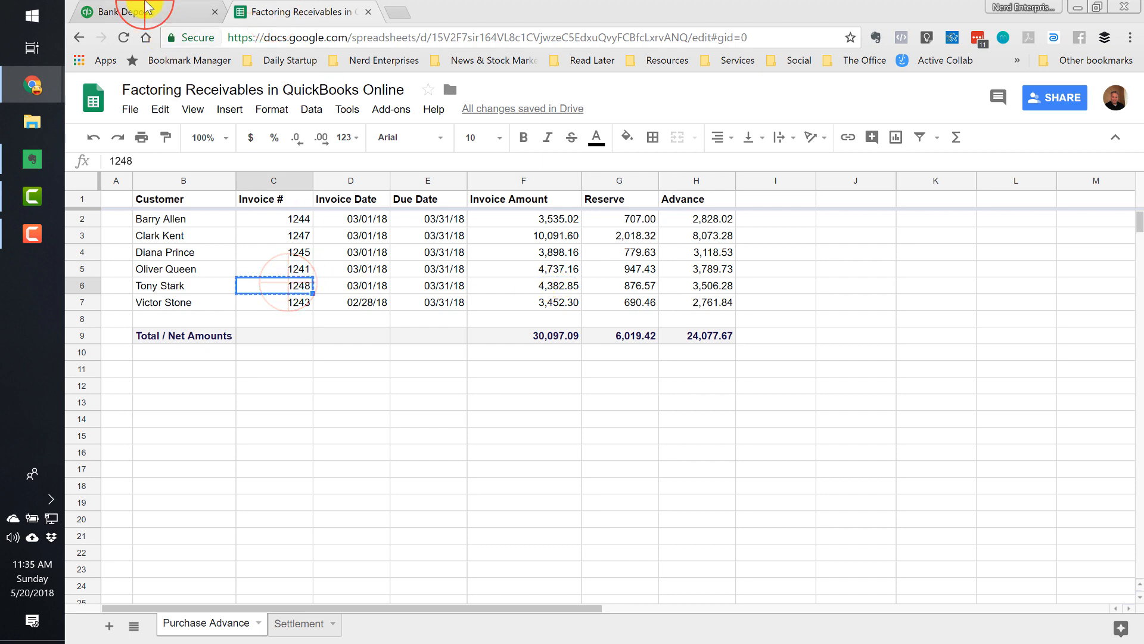
pyautogui.click(146, 7)
pyautogui.click(545, 494)
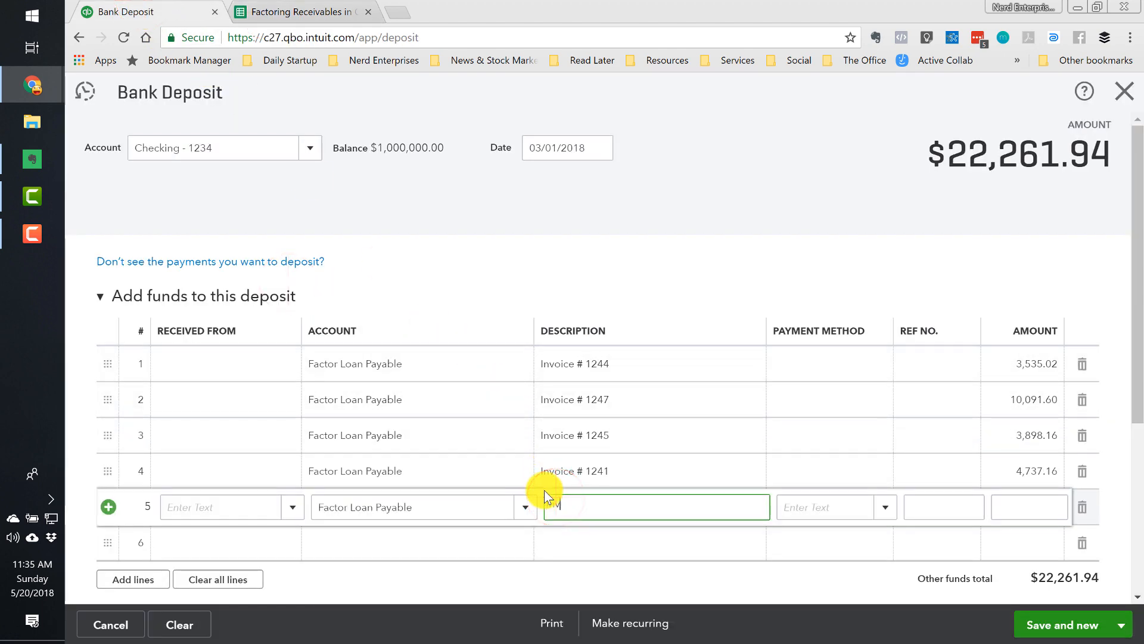
pyautogui.write('Invoice # 1248')
pyautogui.press('Tab')
pyautogui.press('Tab')
pyautogui.press('Tab')
pyautogui.press('Tab')
pyautogui.click(545, 490)
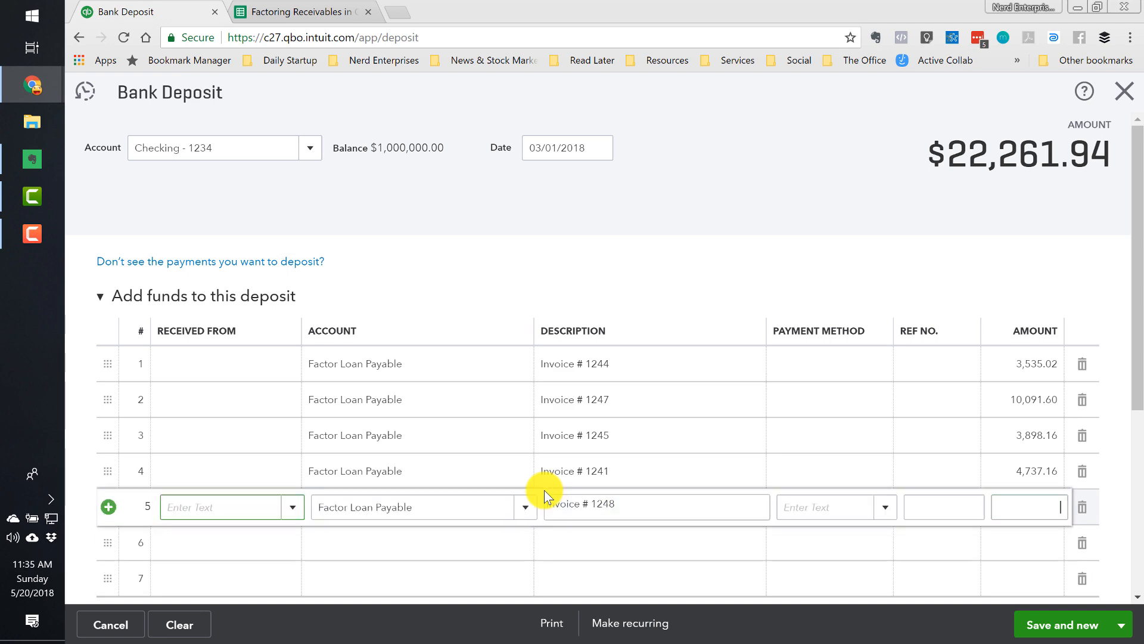
# Step: Copy invoice 1248's invoice amount, 4,382.85, from the spreadsheet into the amount of the fifth deposit line
pyautogui.hotkey('ctrl', 'Tab')
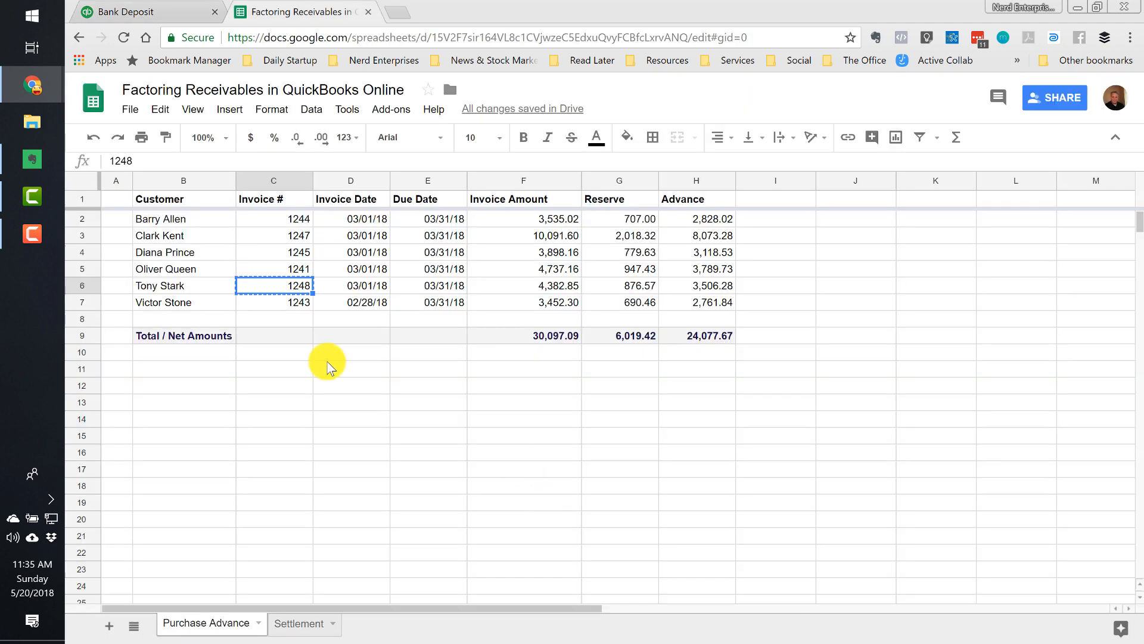
pyautogui.click(495, 287)
pyautogui.click(176, 8)
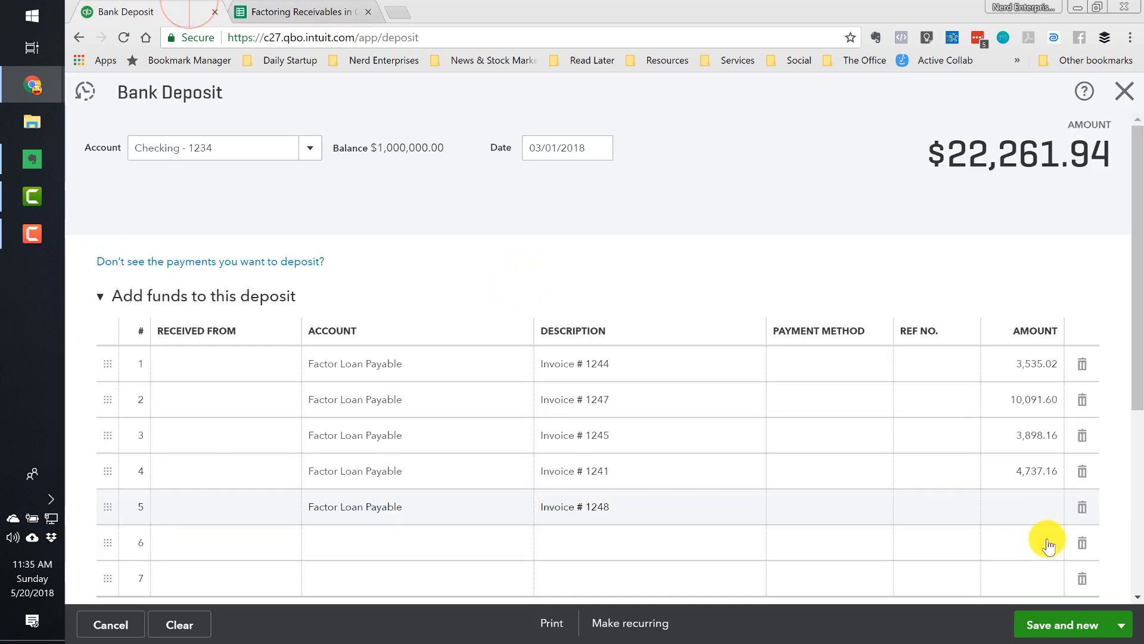
pyautogui.click(1029, 507)
pyautogui.hotkey('ctrl', 'v')
pyautogui.press('Tab')
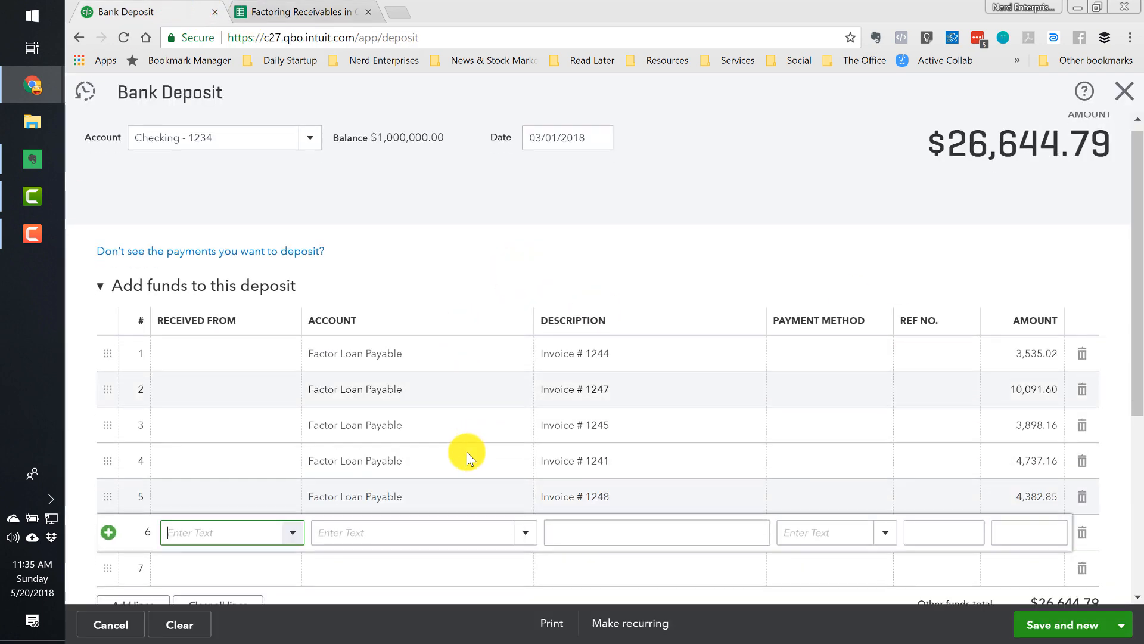
# Step: Fill in the sixth deposit line with the Factor Loan Payable account and the description "Invoice # 1243", taking the invoice number from the spreadsheet
pyautogui.scroll(-3, 467, 452)
pyautogui.click(380, 356)
pyautogui.click(391, 381)
pyautogui.write('Factor Loan Payable')
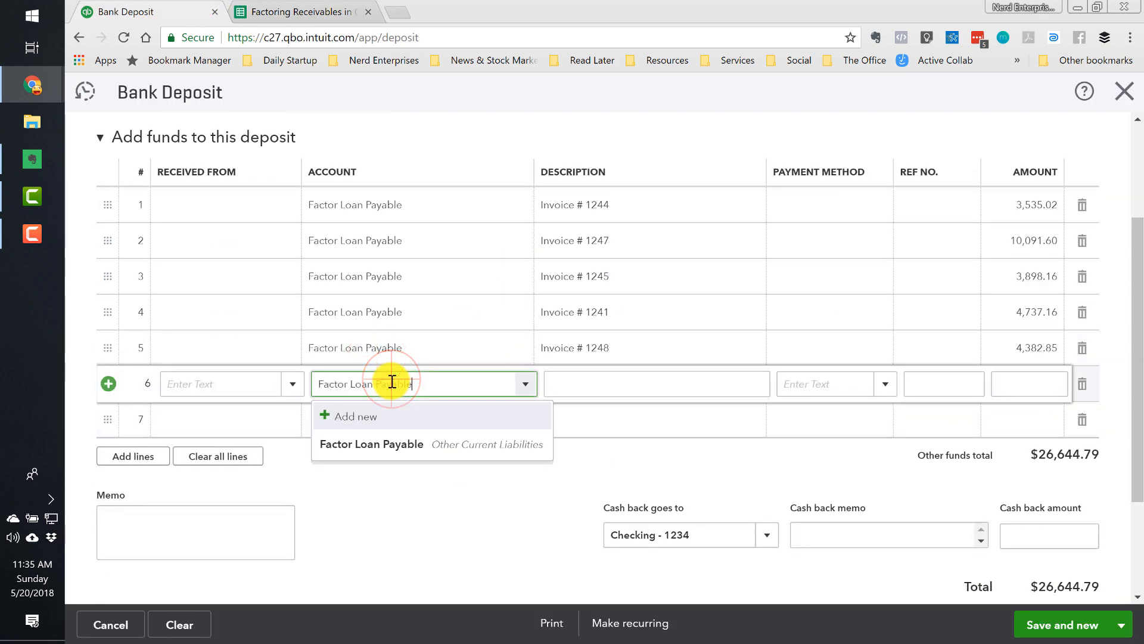
pyautogui.press('Tab')
pyautogui.click(259, 11)
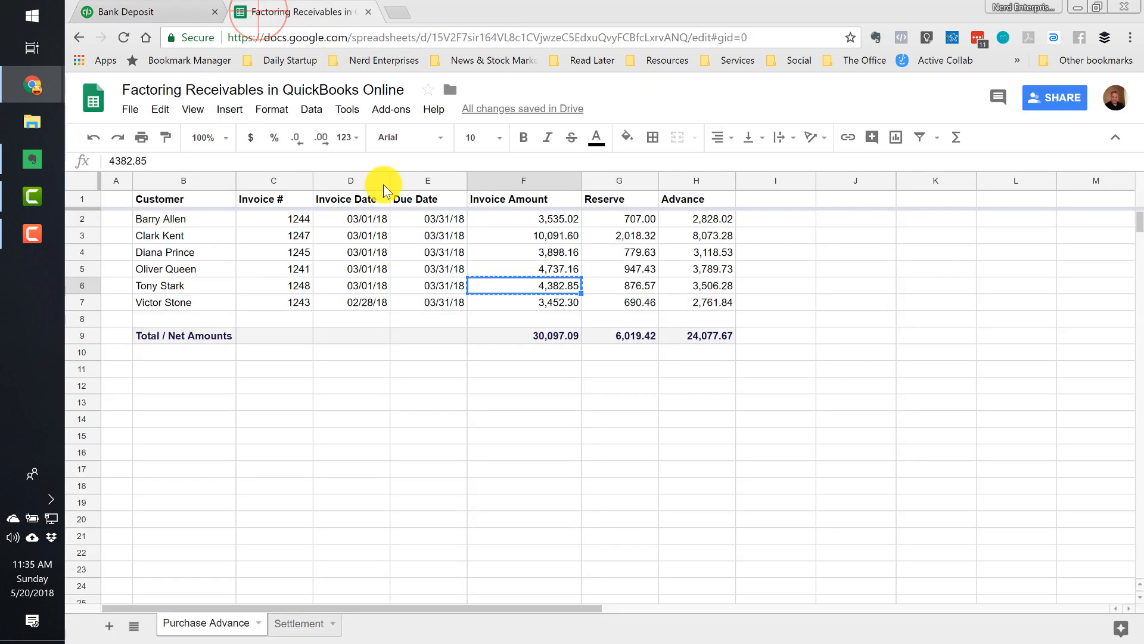
pyautogui.click(288, 305)
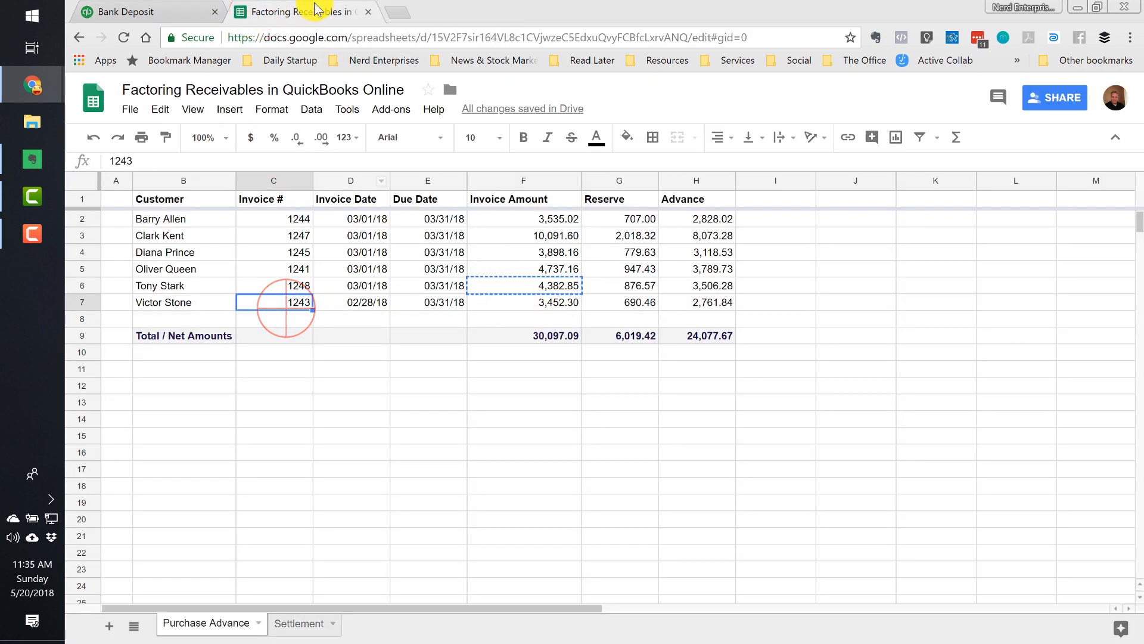
pyautogui.click(134, 12)
pyautogui.click(549, 381)
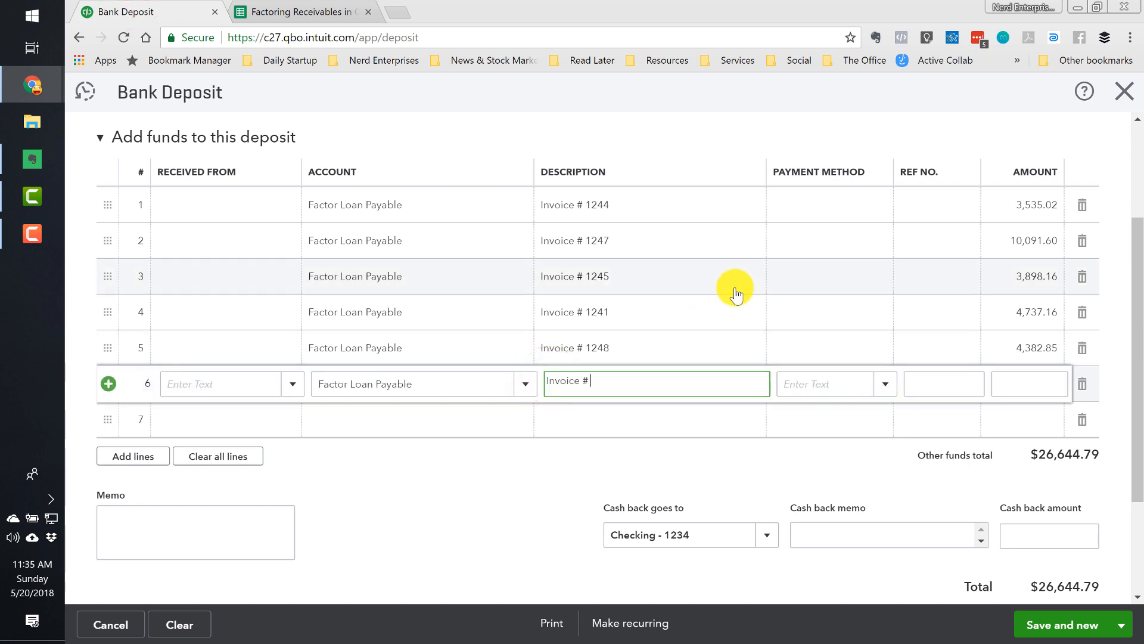
pyautogui.press('Tab')
pyautogui.press('Tab')
pyautogui.press('Tab')
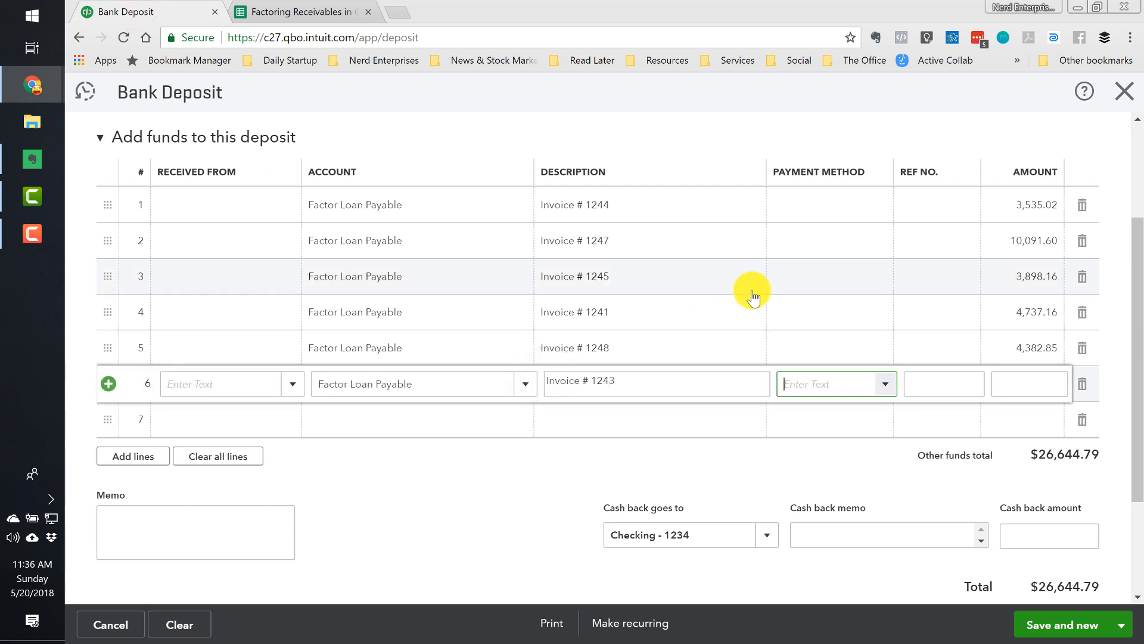
# Step: Copy invoice 1243's invoice amount, 3,452.30, from the spreadsheet into the amount of the sixth deposit line
pyautogui.click(295, 11)
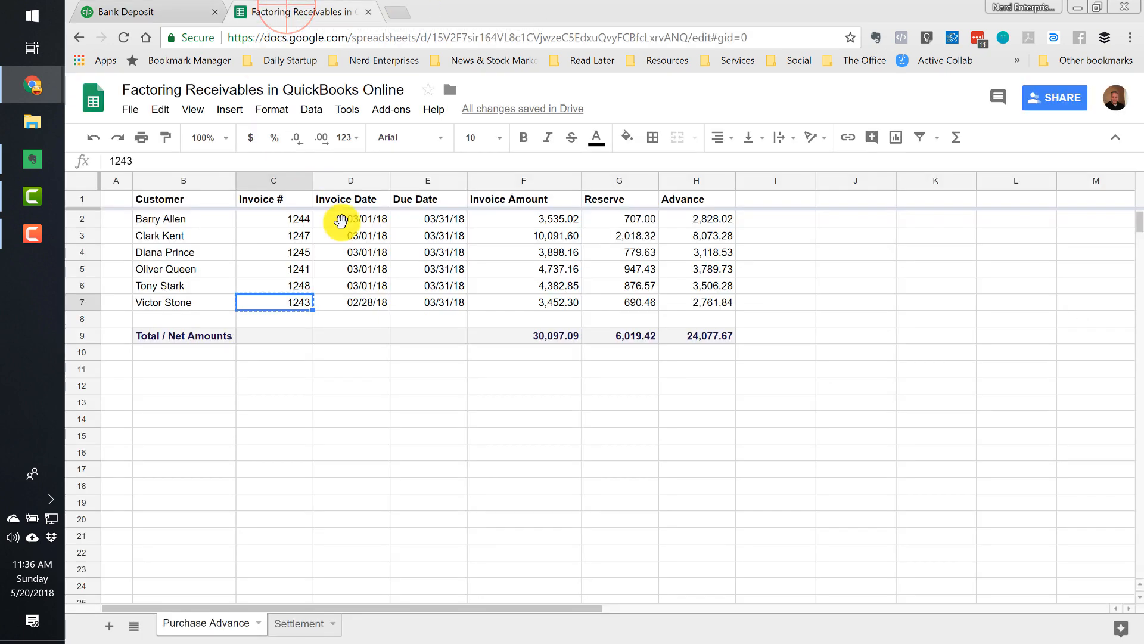
pyautogui.click(124, 9)
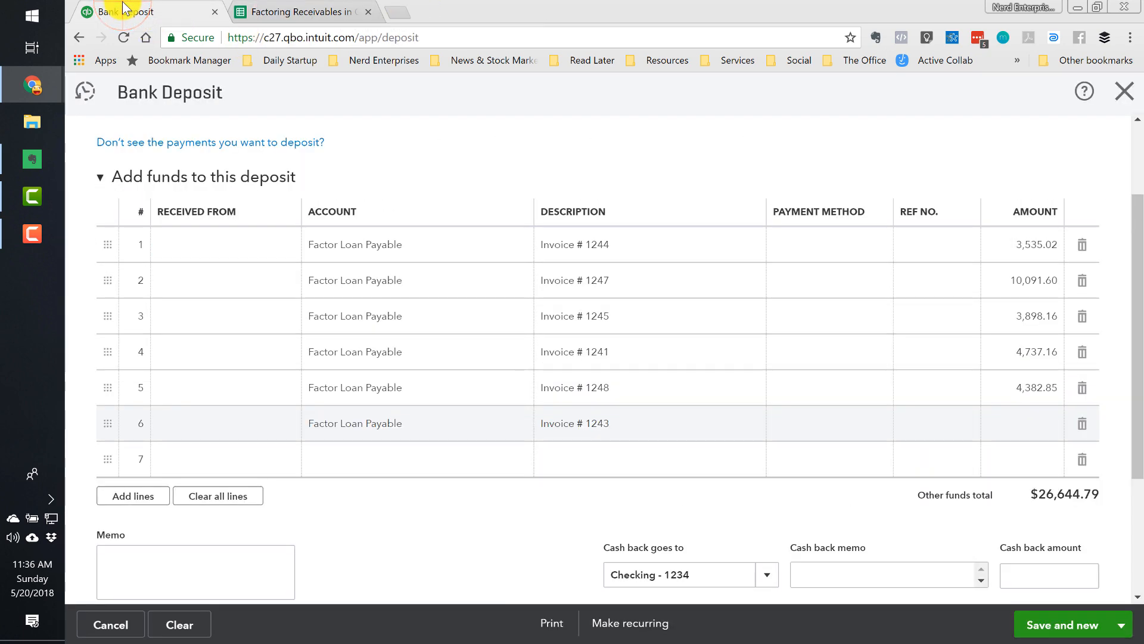
pyautogui.click(277, 12)
pyautogui.click(546, 298)
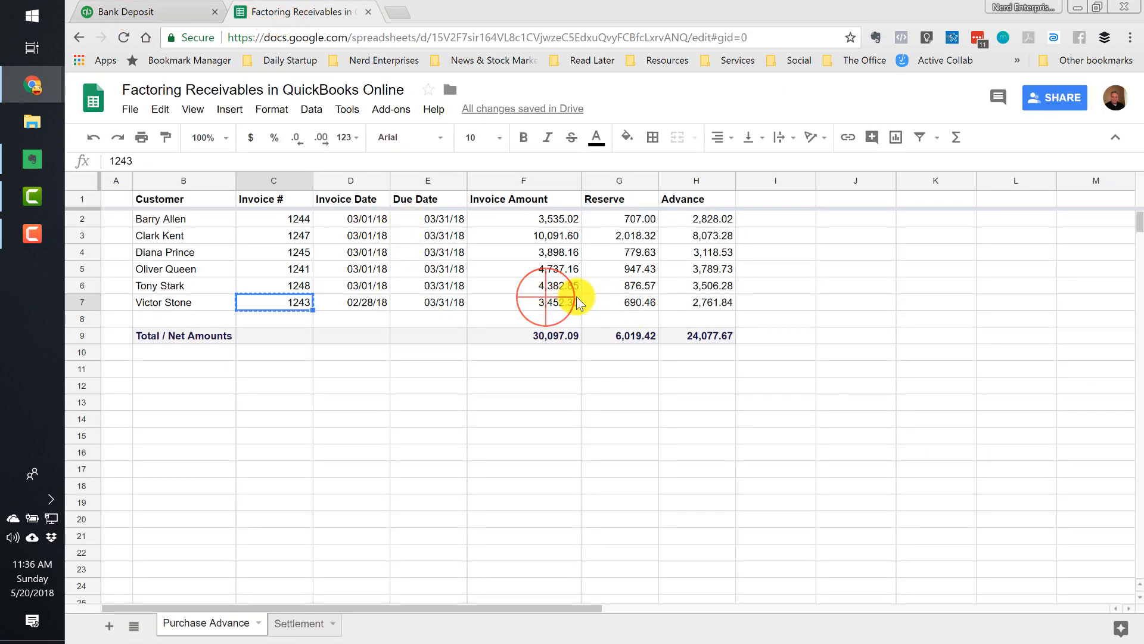
pyautogui.click(161, 10)
pyautogui.click(1028, 419)
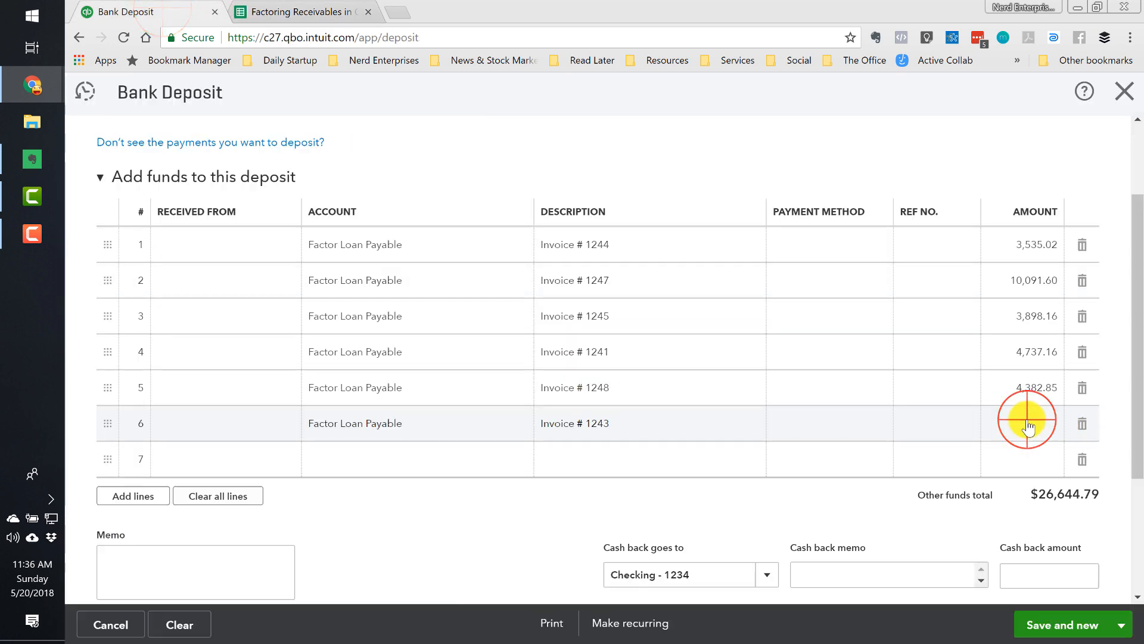
pyautogui.press('Tab')
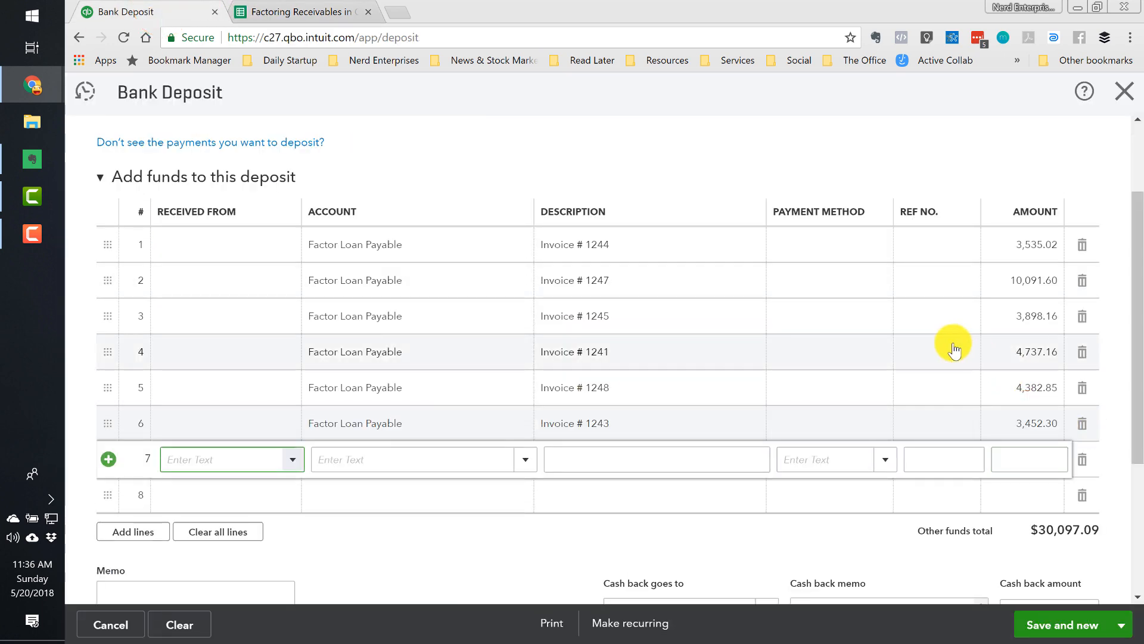
# Step: Copy the total reserve amount, 6,019.42, from the spreadsheet's totals row and return to the bank deposit
pyautogui.scroll(-1, 950, 340)
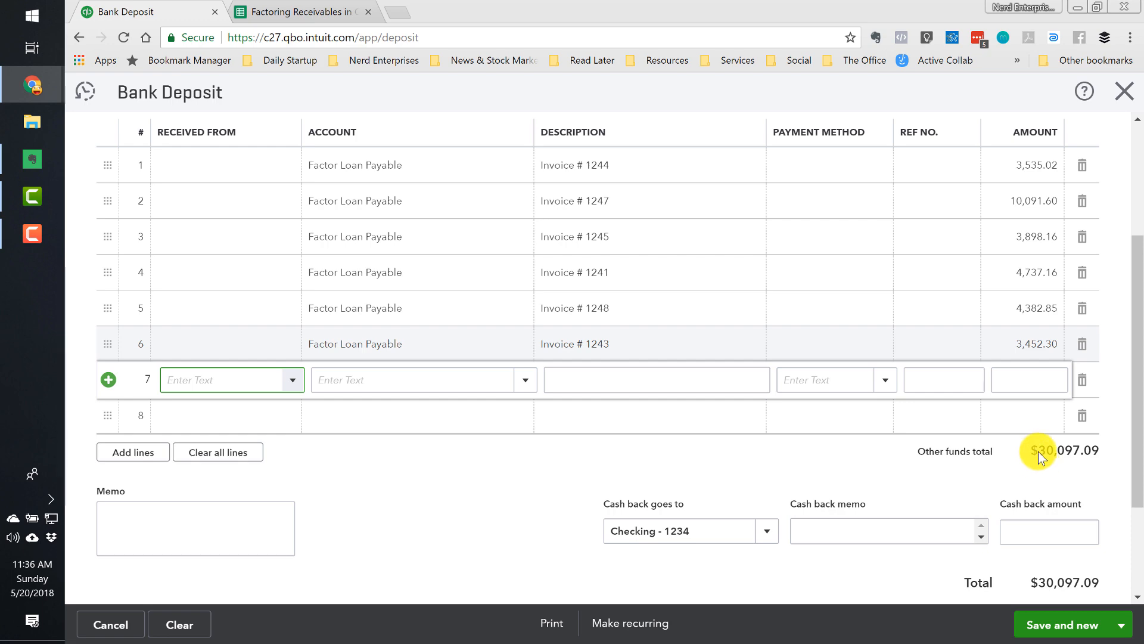
pyautogui.click(288, 11)
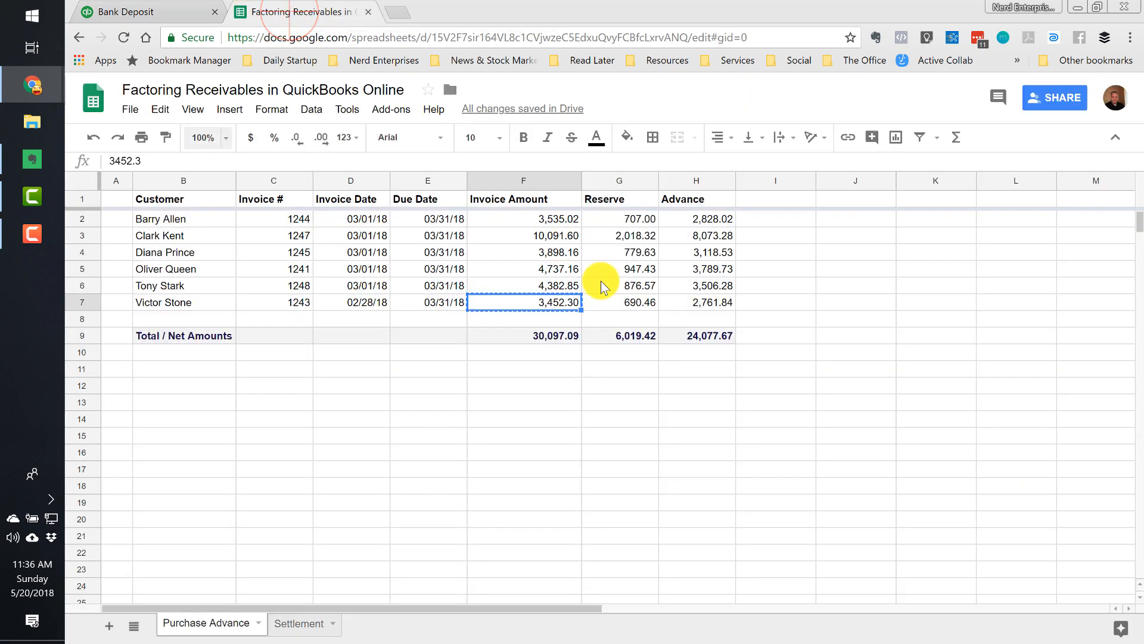
pyautogui.click(616, 334)
pyautogui.hotkey('ctrl', 'c')
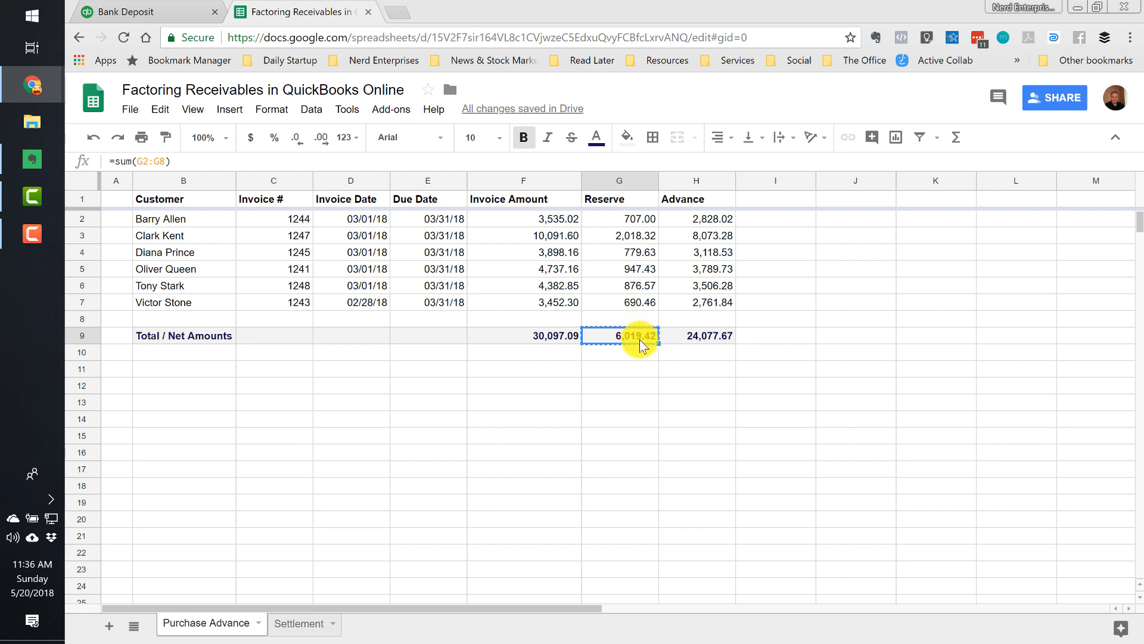
pyautogui.click(163, 17)
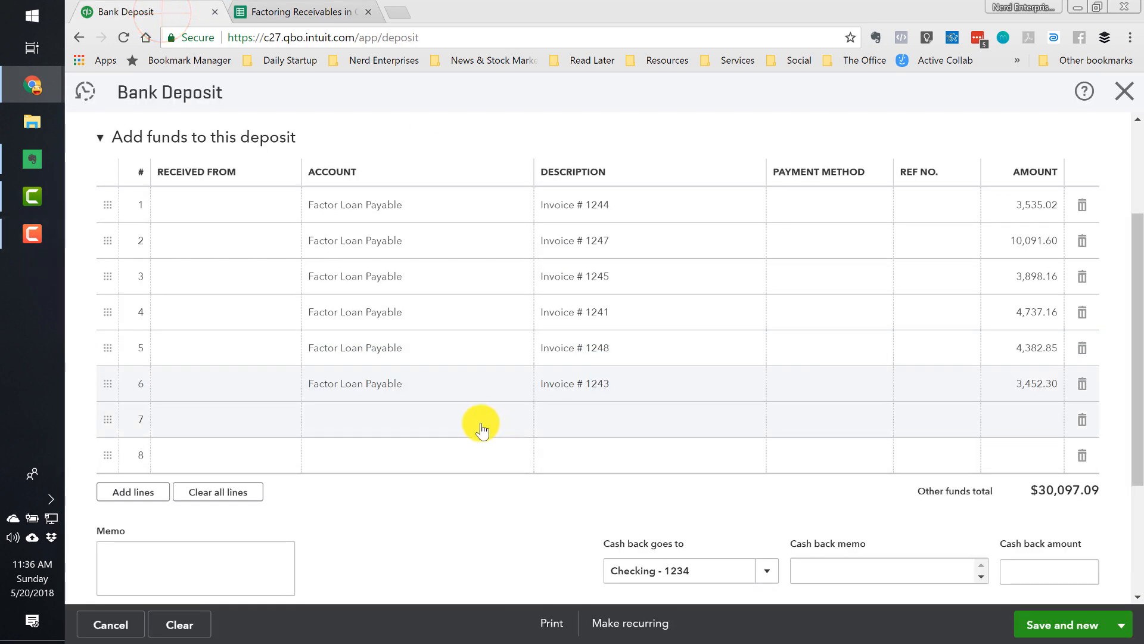
# Step: Create a new account named Factor Reserve Account from the seventh deposit line, with Other Current Assets as both account type and detail type
pyautogui.click(393, 418)
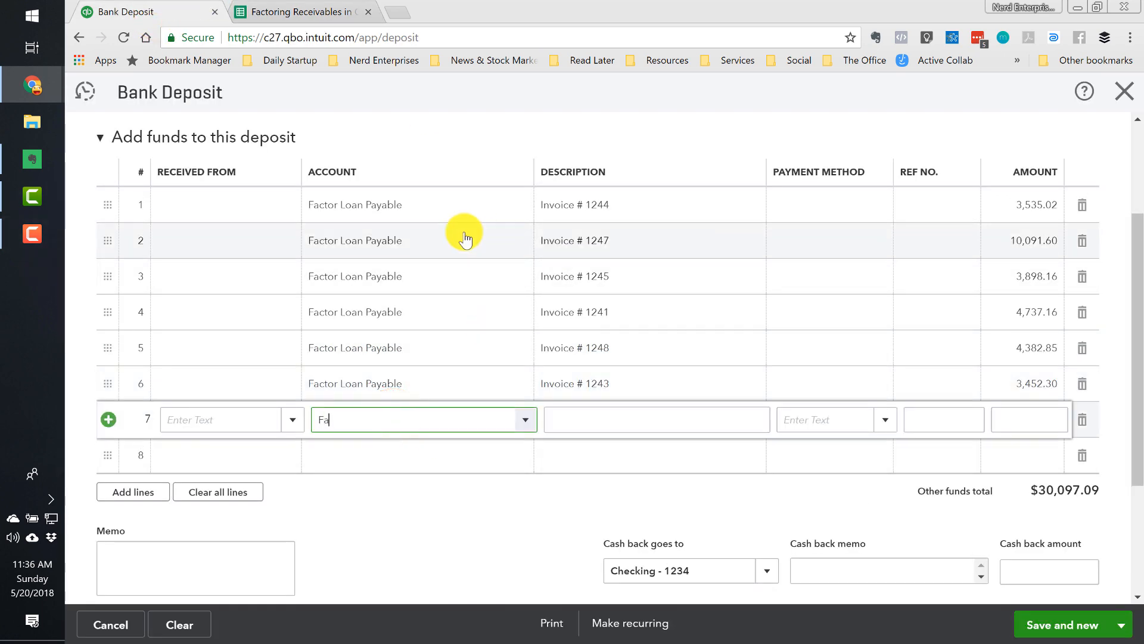
pyautogui.write('Factor Reserve Account')
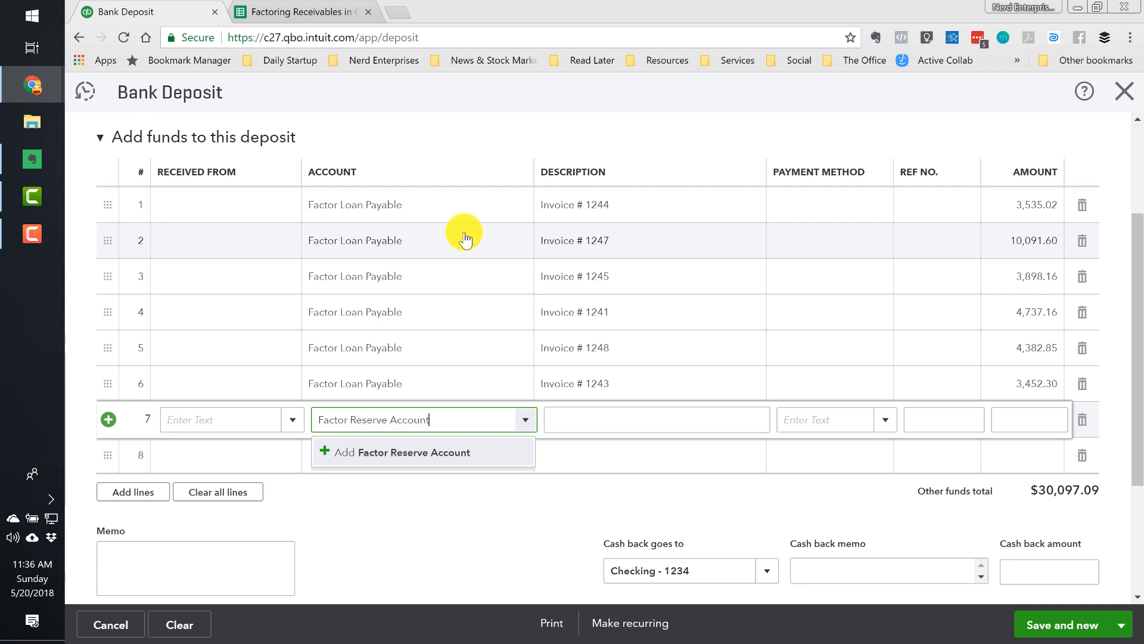
pyautogui.click(413, 453)
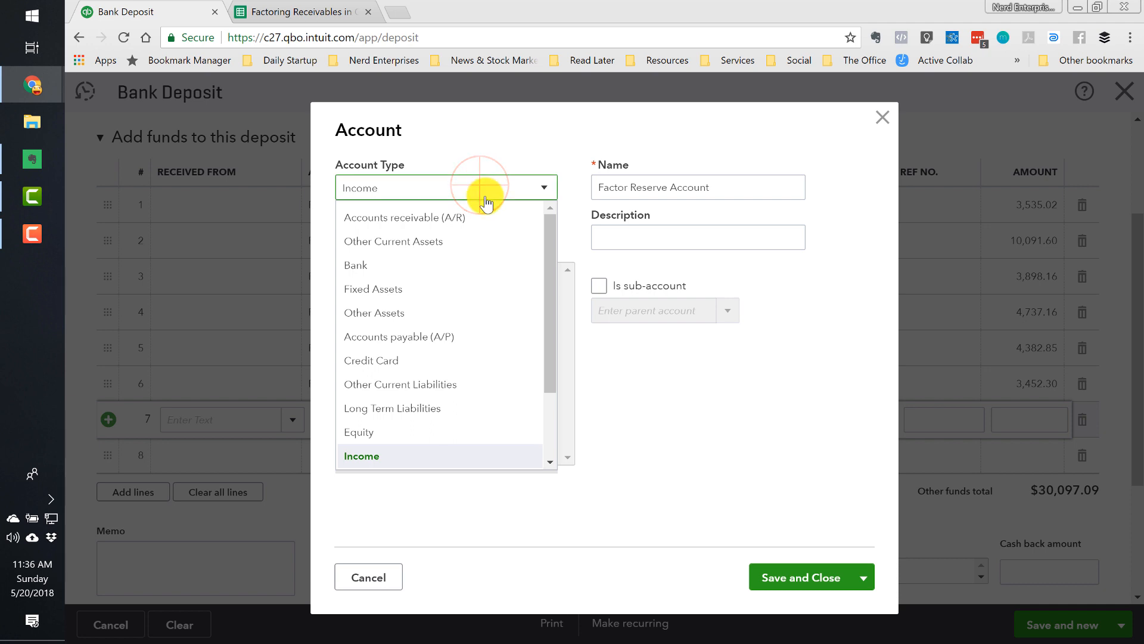
pyautogui.click(434, 241)
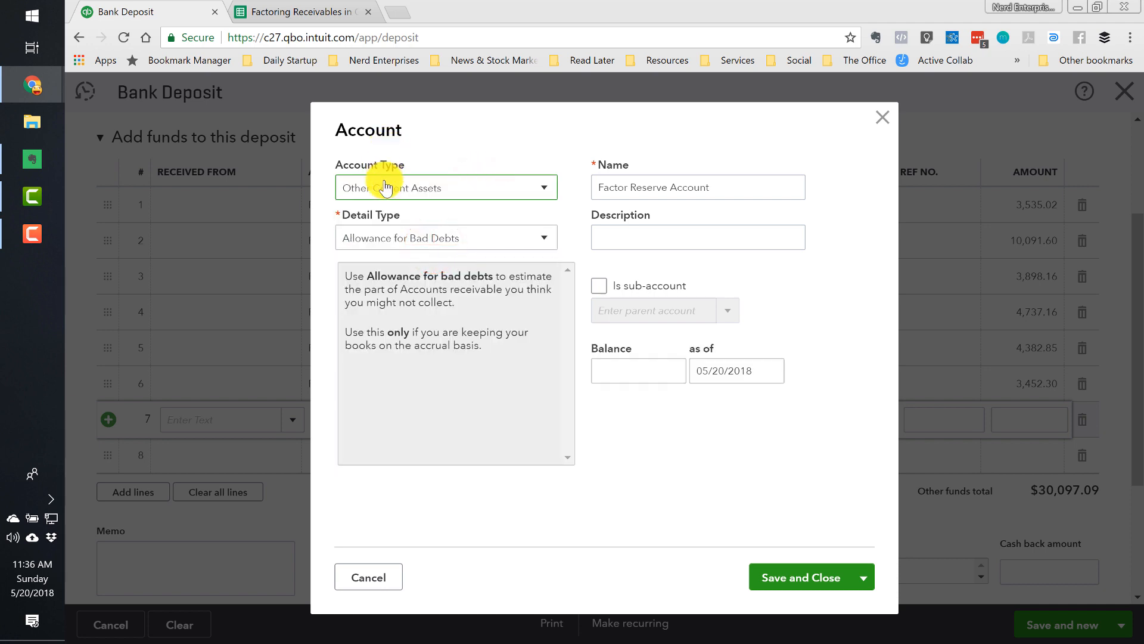
pyautogui.click(460, 241)
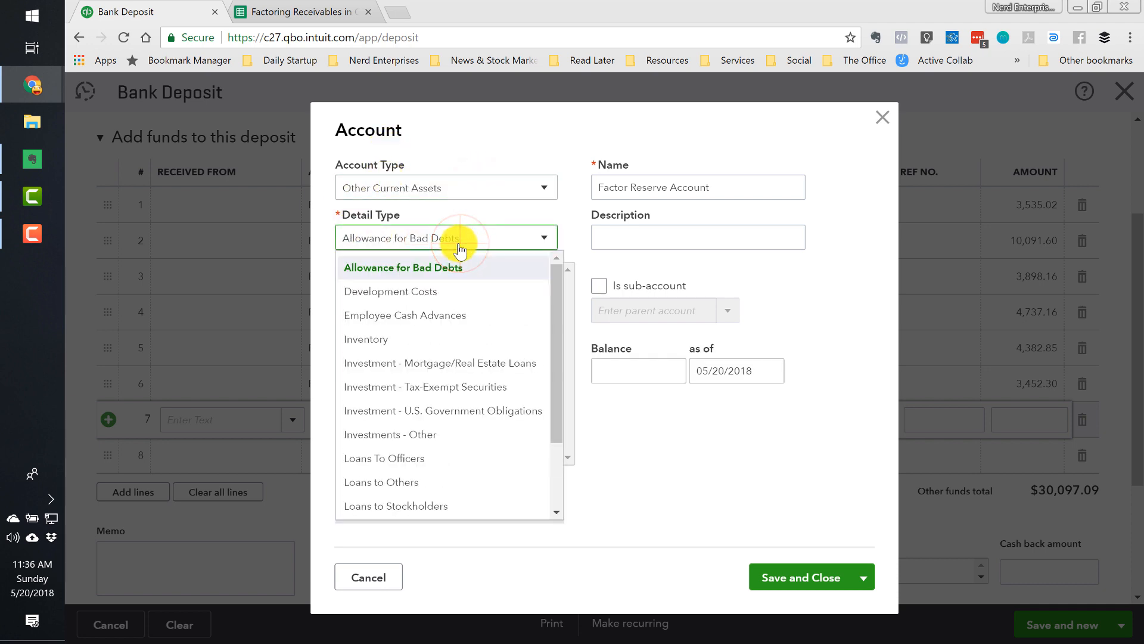
pyautogui.scroll(-2, 479, 326)
pyautogui.scroll(2, 459, 370)
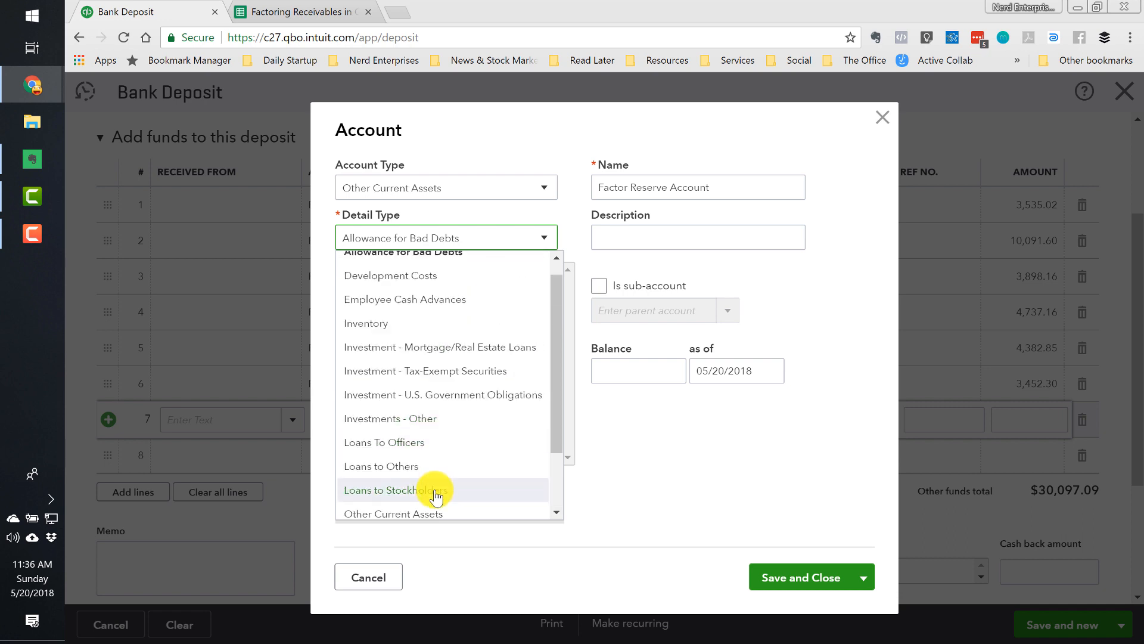
pyautogui.scroll(-2, 402, 456)
pyautogui.click(404, 434)
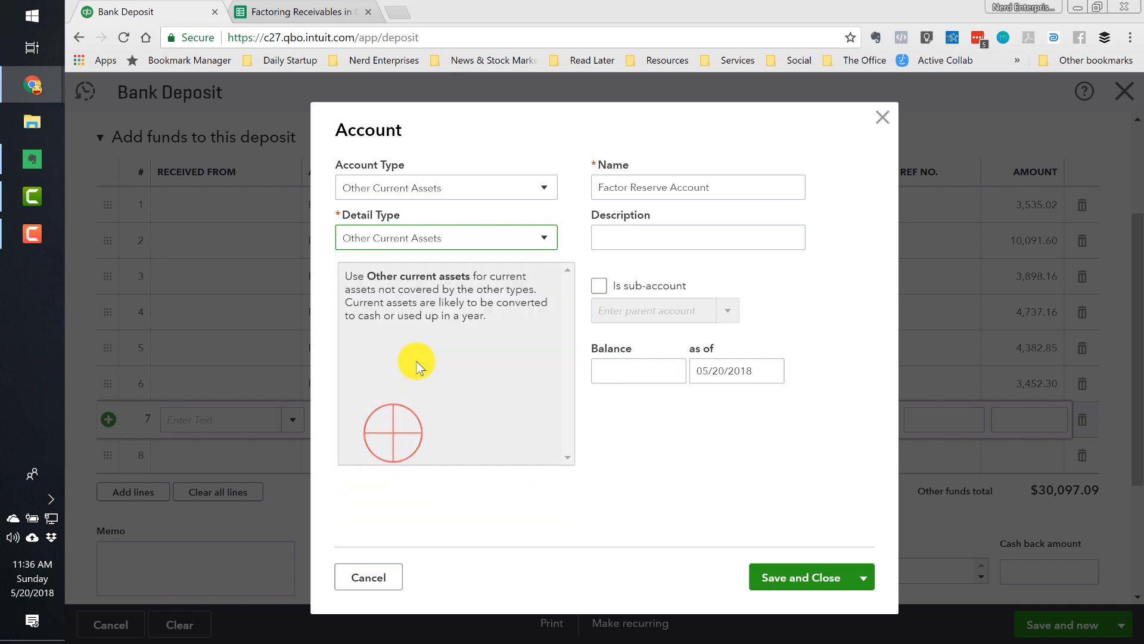
pyautogui.tripleClick(733, 186)
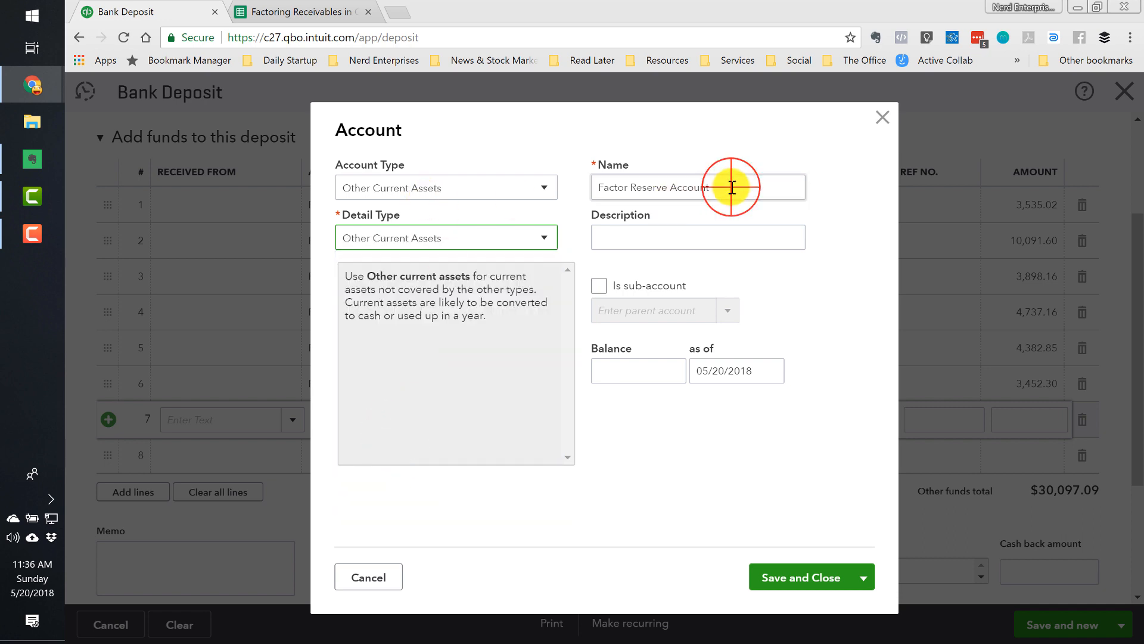
pyautogui.click(807, 576)
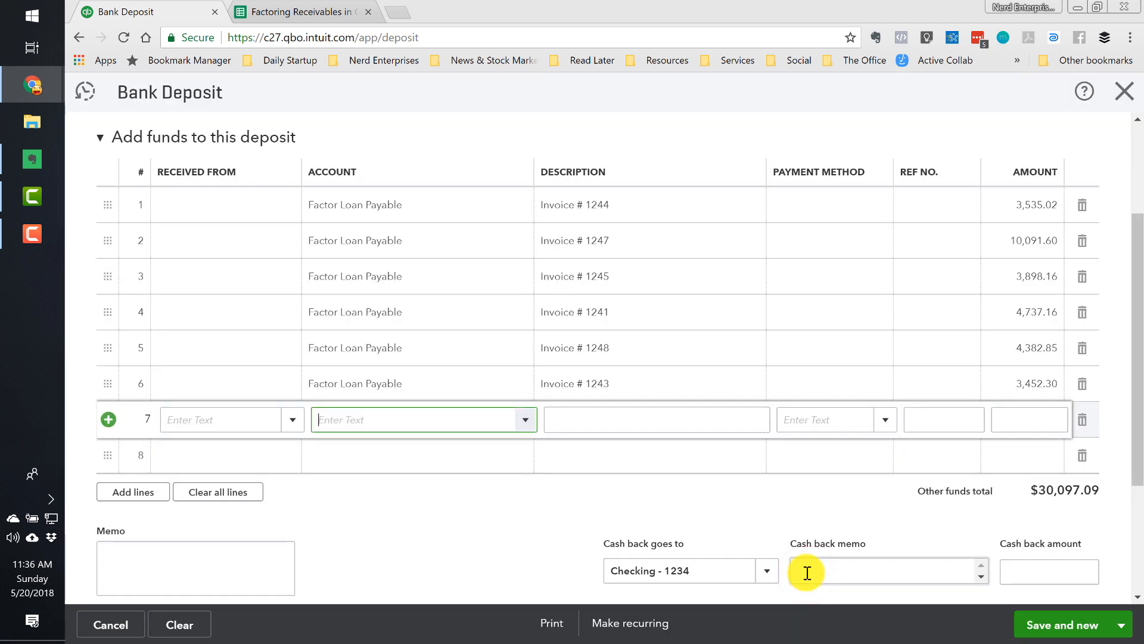
# Step: Fill in the seventh deposit line with the Factor Reserve Account and the description "Invoice #'s 1244, 1247, 1245, 1241, 1248, & 1243"
pyautogui.click(361, 417)
pyautogui.click(576, 421)
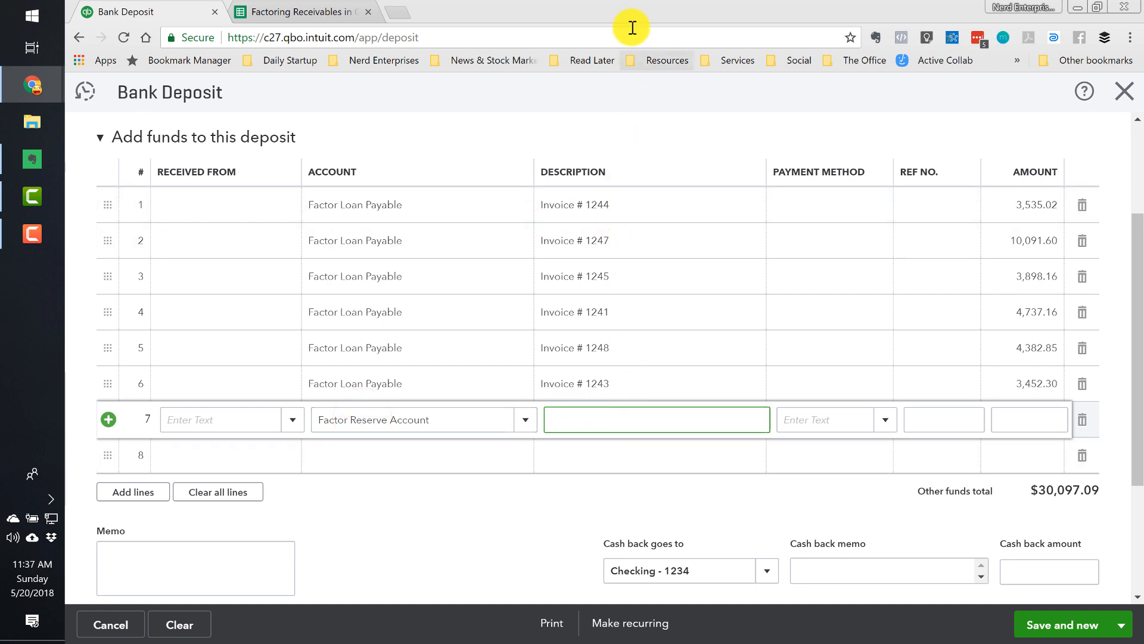
pyautogui.write('Invoice ')
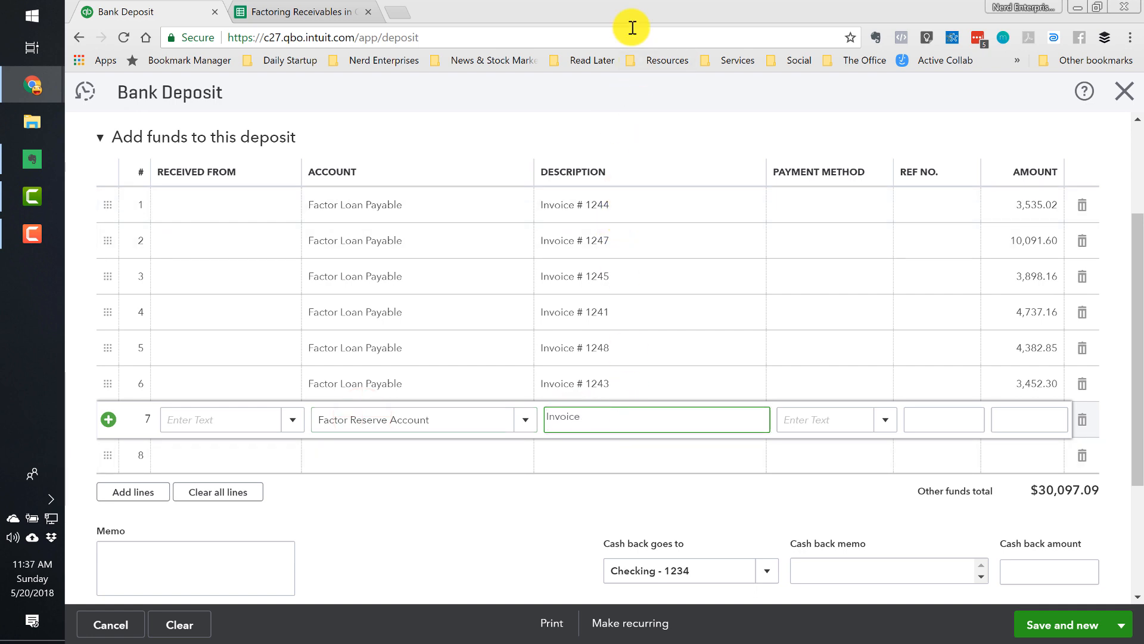
pyautogui.write("#'s 1244, 1247, 1245, 1241, 1248, & 1243")
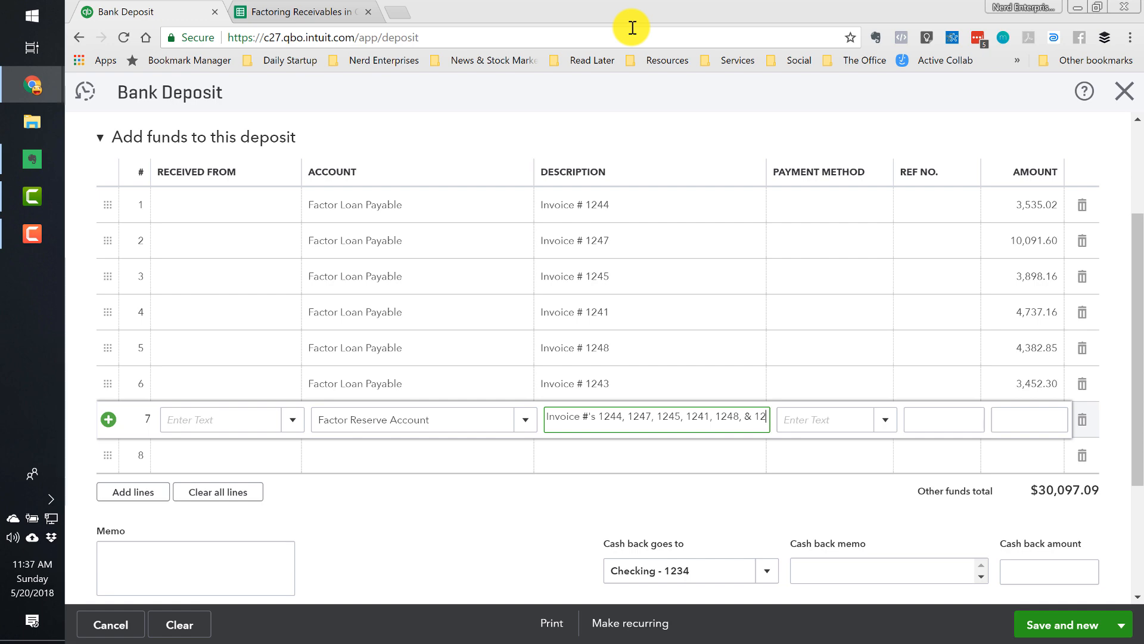
pyautogui.press('Tab')
pyautogui.press('Tab')
pyautogui.press('Tab')
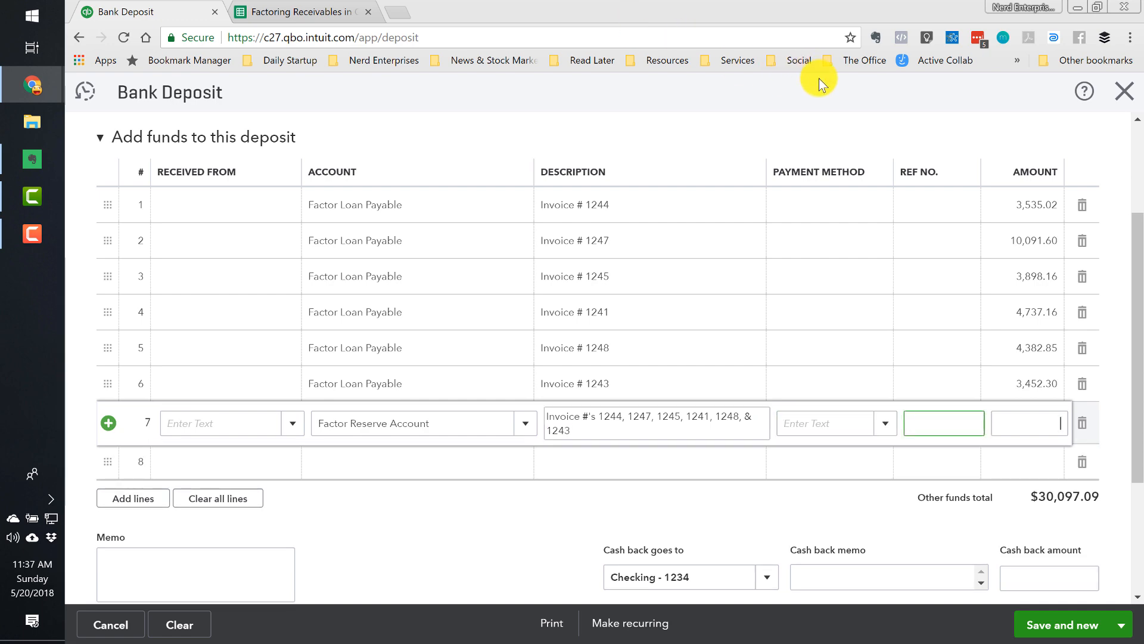
# Step: Enter the spreadsheet's total reserve as a negative amount, -6,019.42, on the seventh deposit line
pyautogui.click(253, 15)
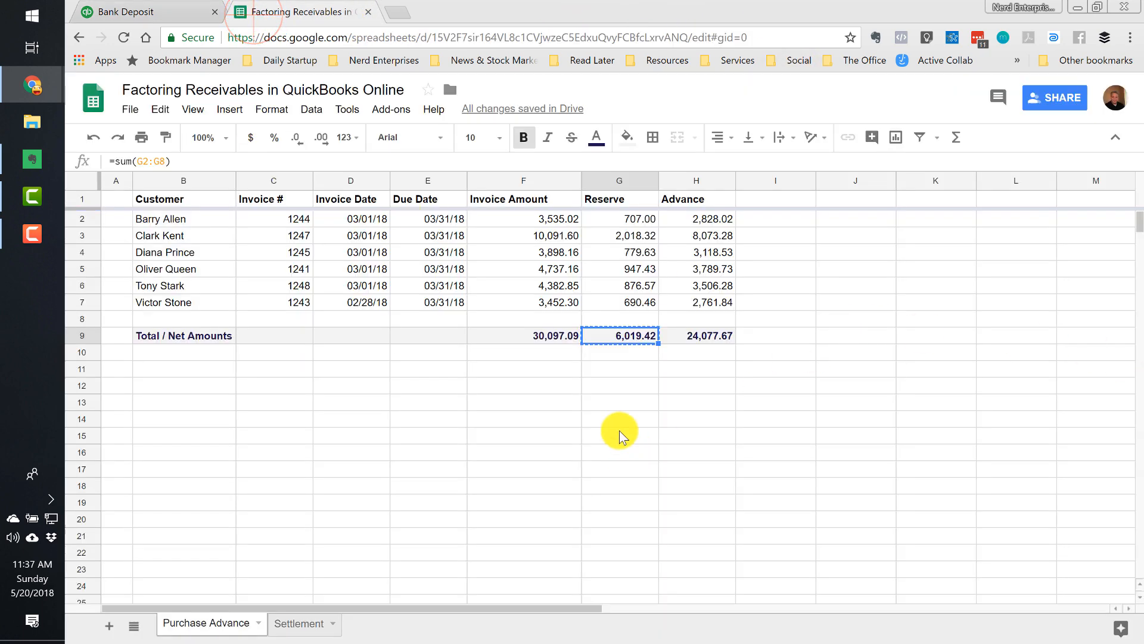
pyautogui.hotkey('ctrl', 'c')
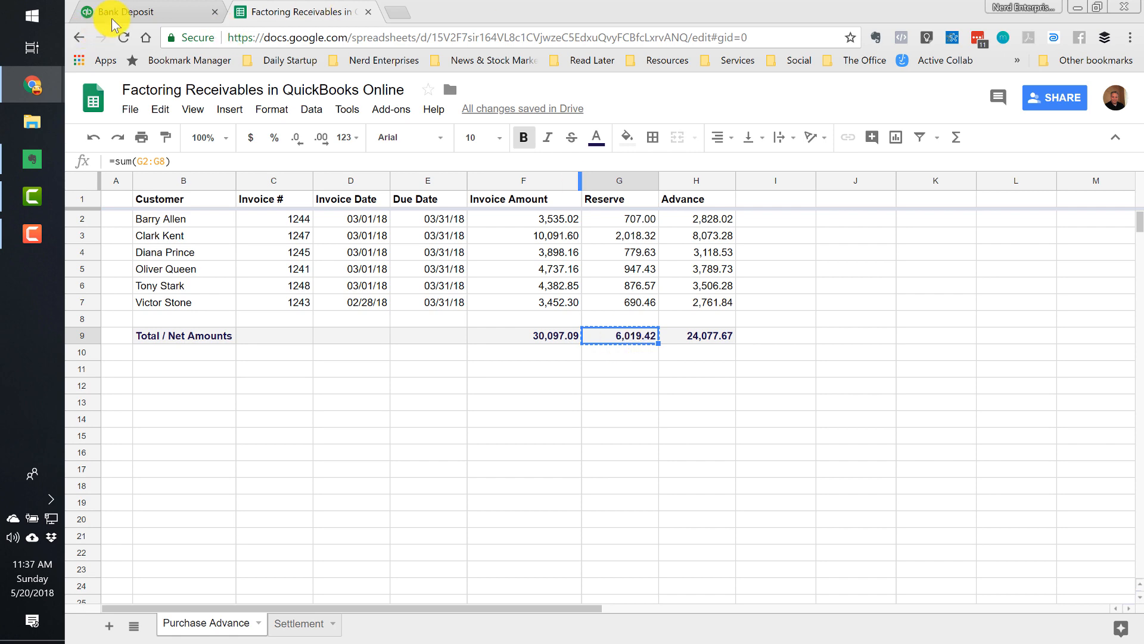
pyautogui.click(111, 15)
pyautogui.click(1019, 421)
pyautogui.write('-6,019')
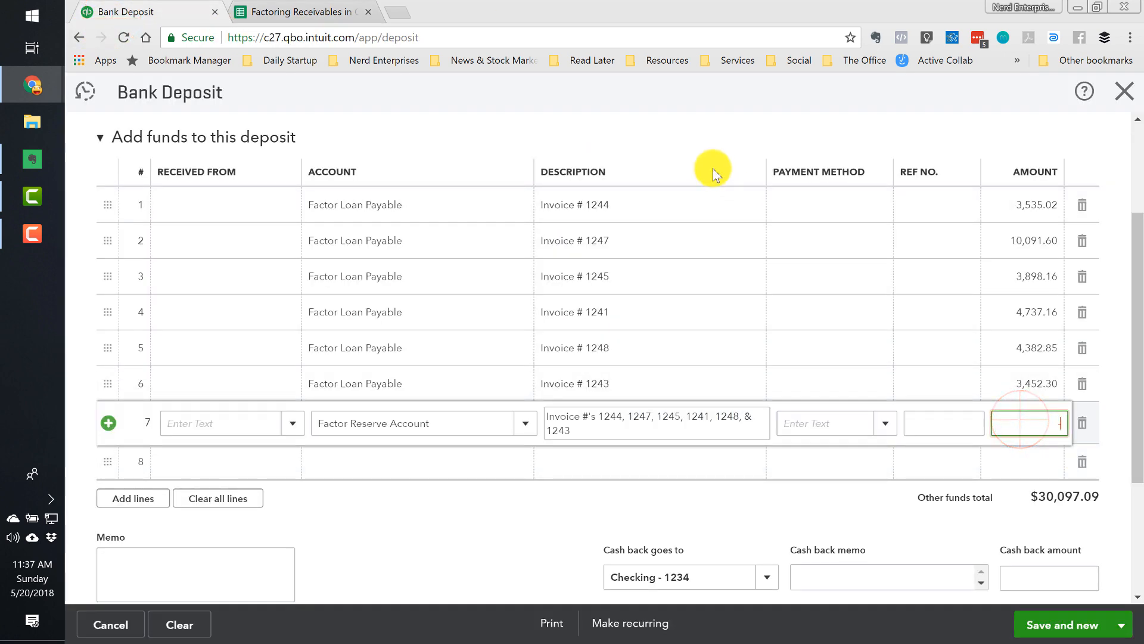
pyautogui.write('.42')
pyautogui.press('Tab')
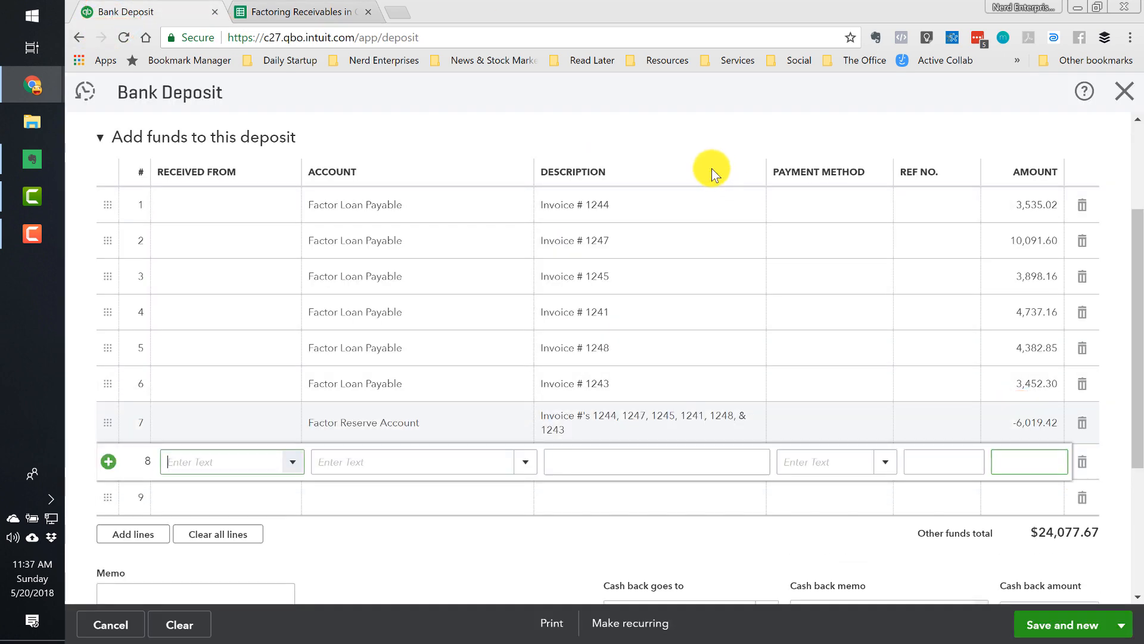
# Step: Compare the deposit's other funds total with the total advance in the spreadsheet's totals row
pyautogui.click(1037, 534)
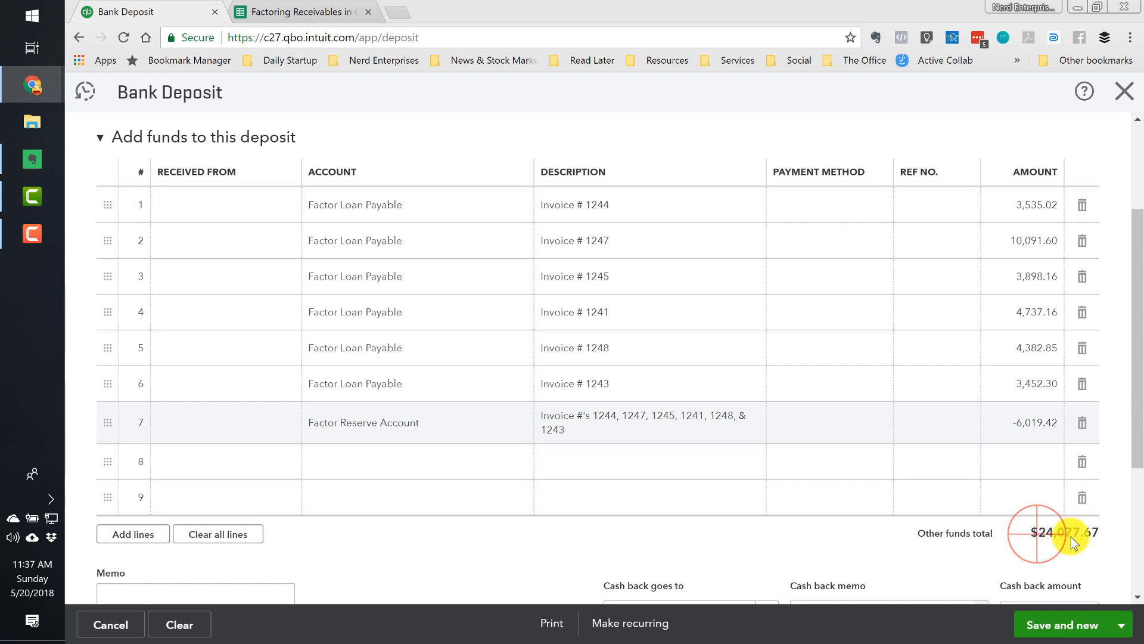
pyautogui.click(320, 17)
pyautogui.click(726, 342)
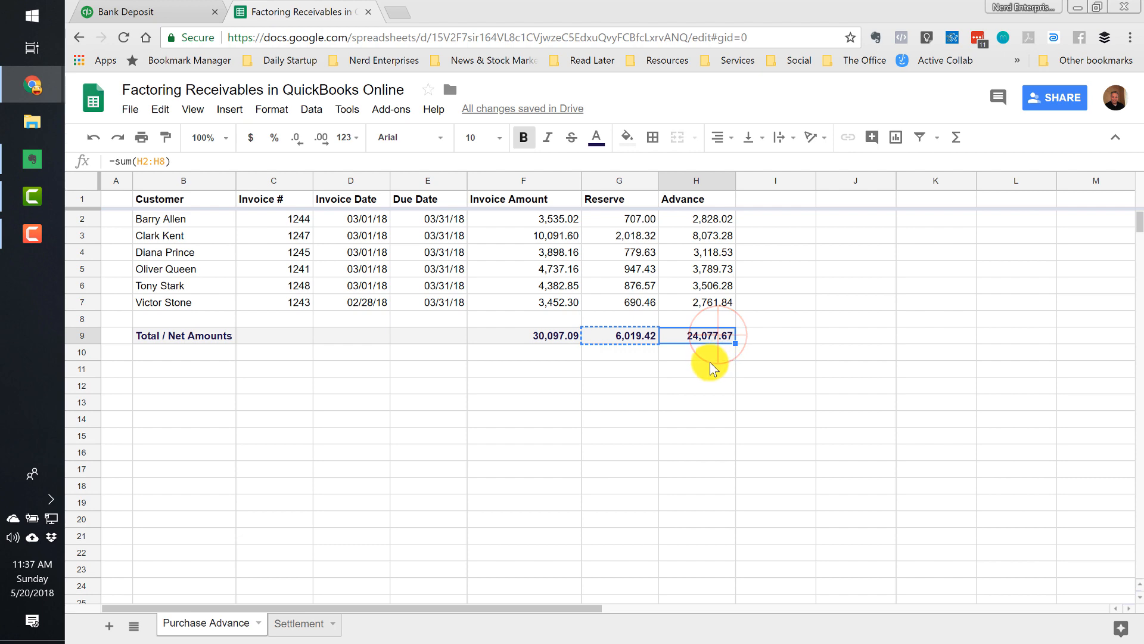
pyautogui.click(709, 359)
pyautogui.click(149, 11)
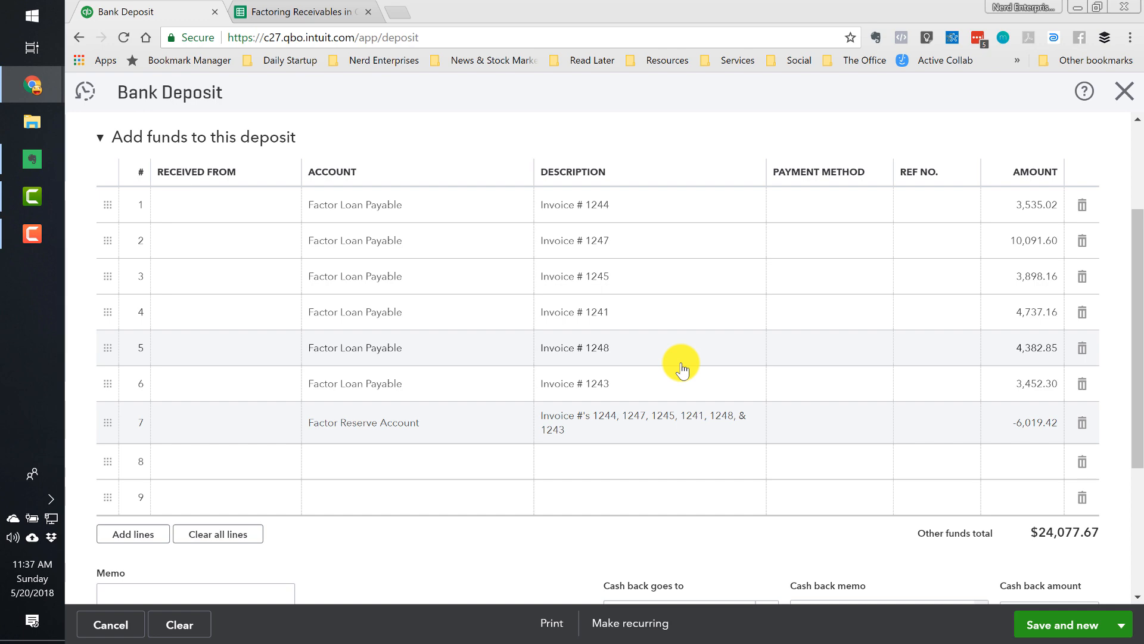
pyautogui.click(277, 13)
pyautogui.click(706, 329)
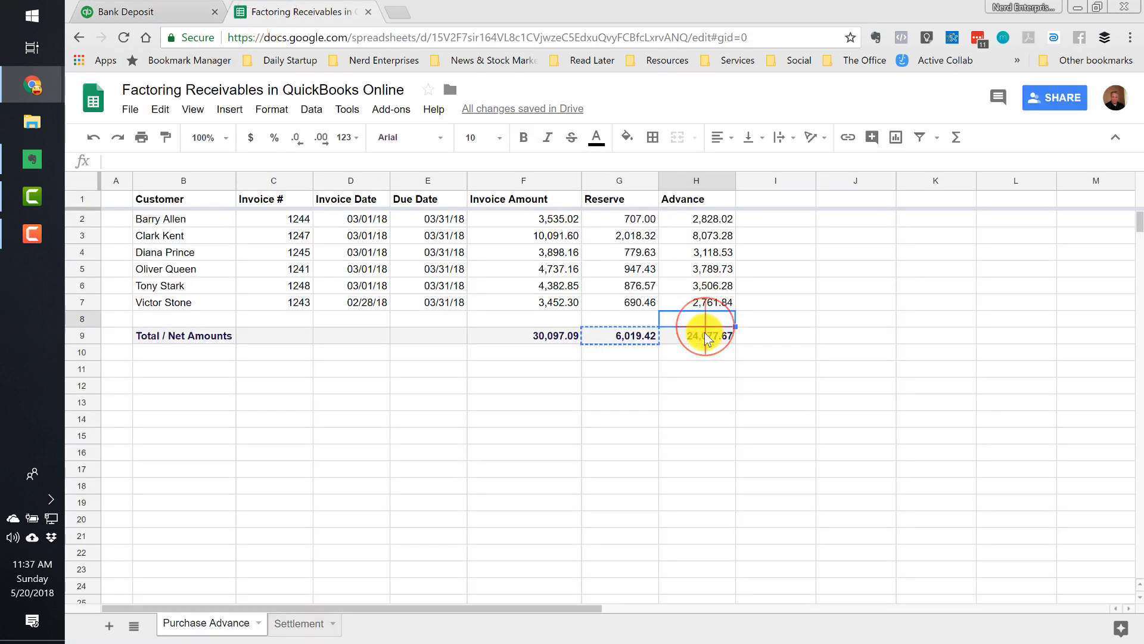
pyautogui.click(701, 370)
pyautogui.click(152, 12)
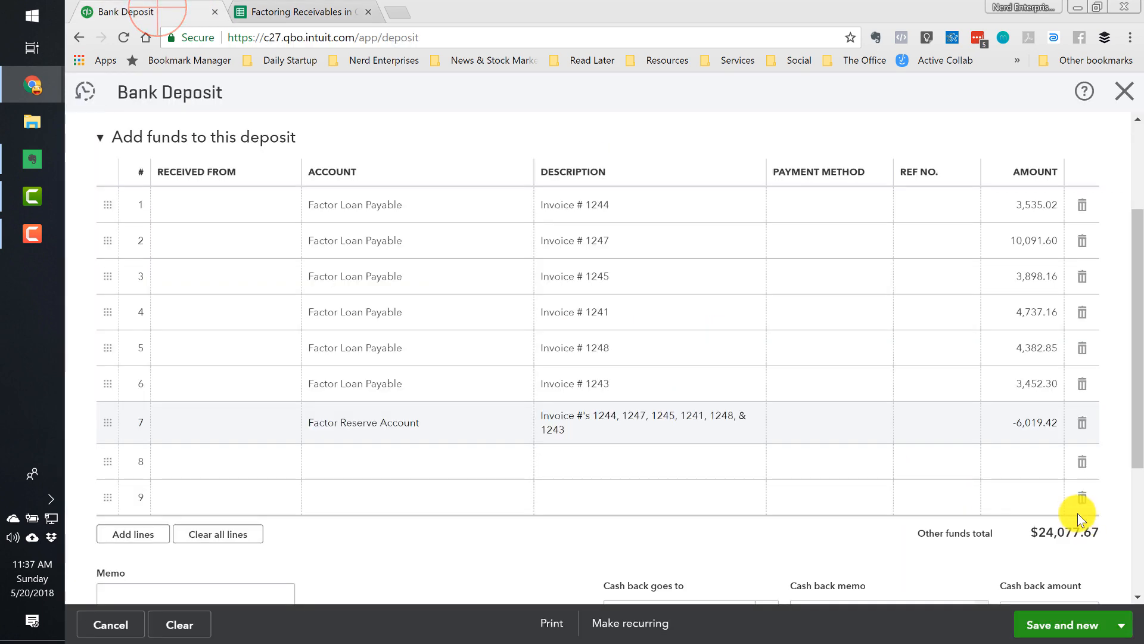
# Step: Save the bank deposit and close it
pyautogui.click(1123, 626)
pyautogui.click(1049, 590)
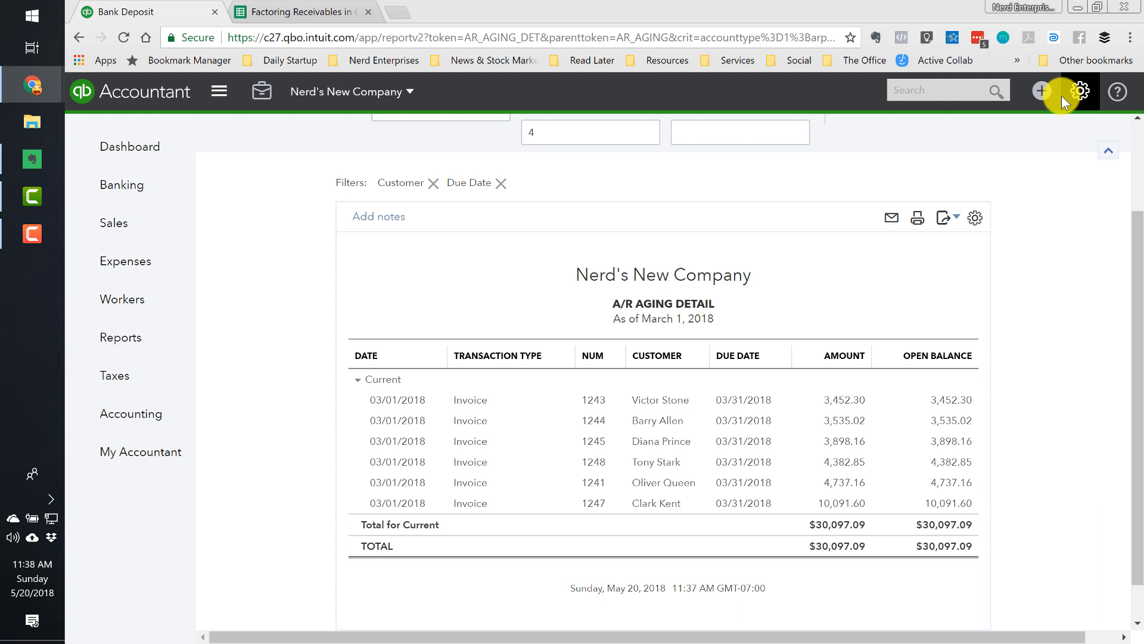
# Step: Examine the spreadsheet's Settlement sheet, comparing the invoice amounts, loan payoffs, reserves, fees and net payouts of invoices 1248, 1244 and 1245
pyautogui.click(304, 12)
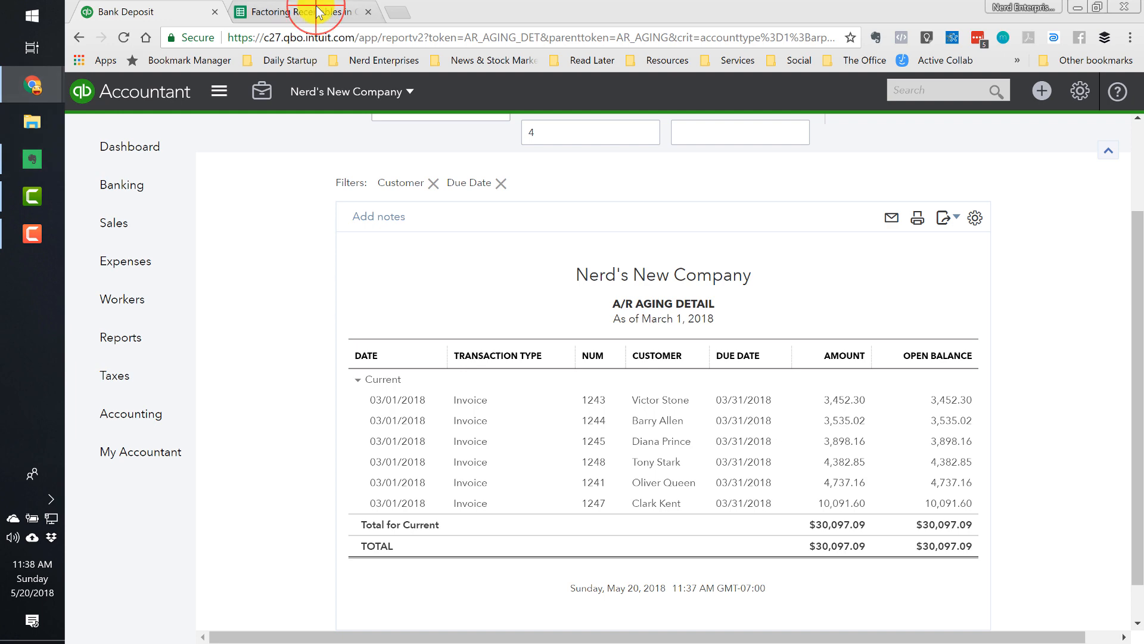
pyautogui.click(305, 287)
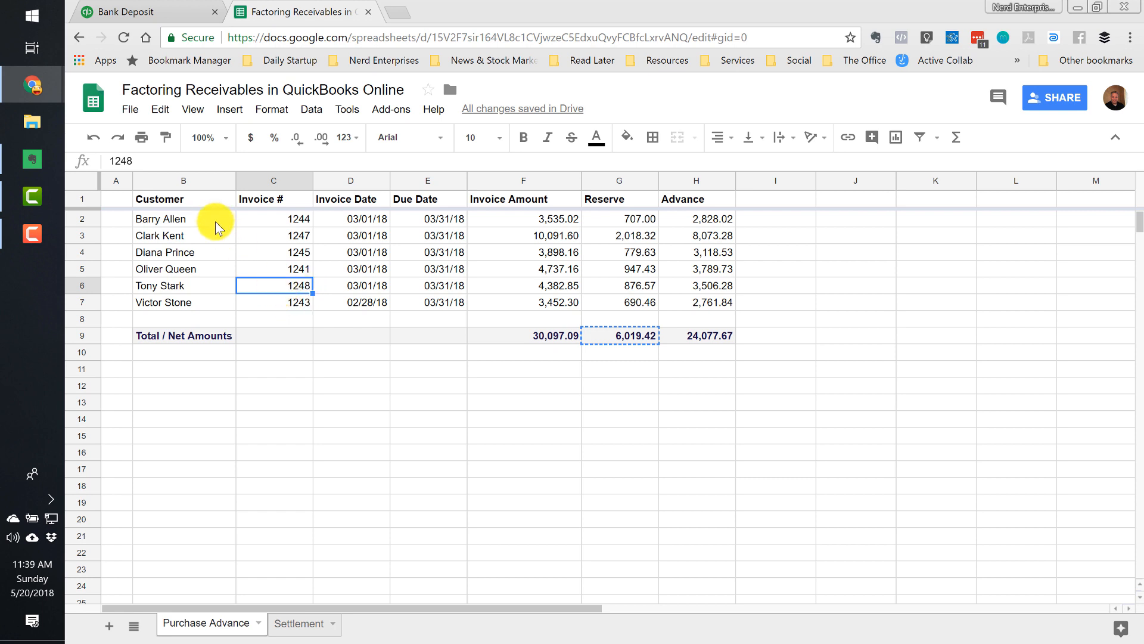
pyautogui.click(199, 206)
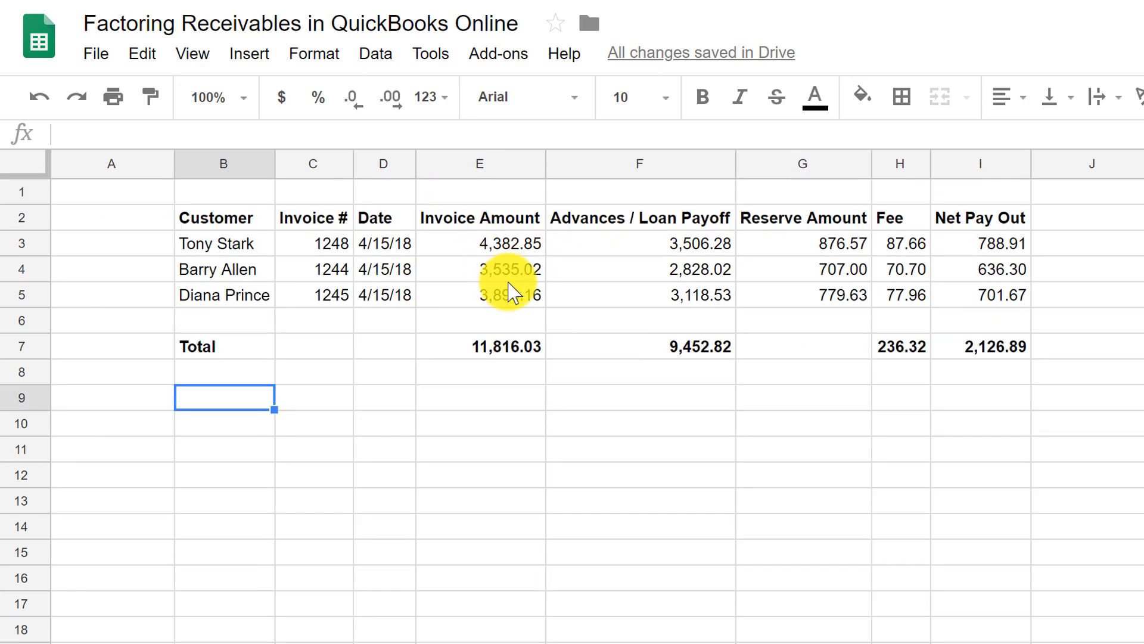
pyautogui.click(208, 244)
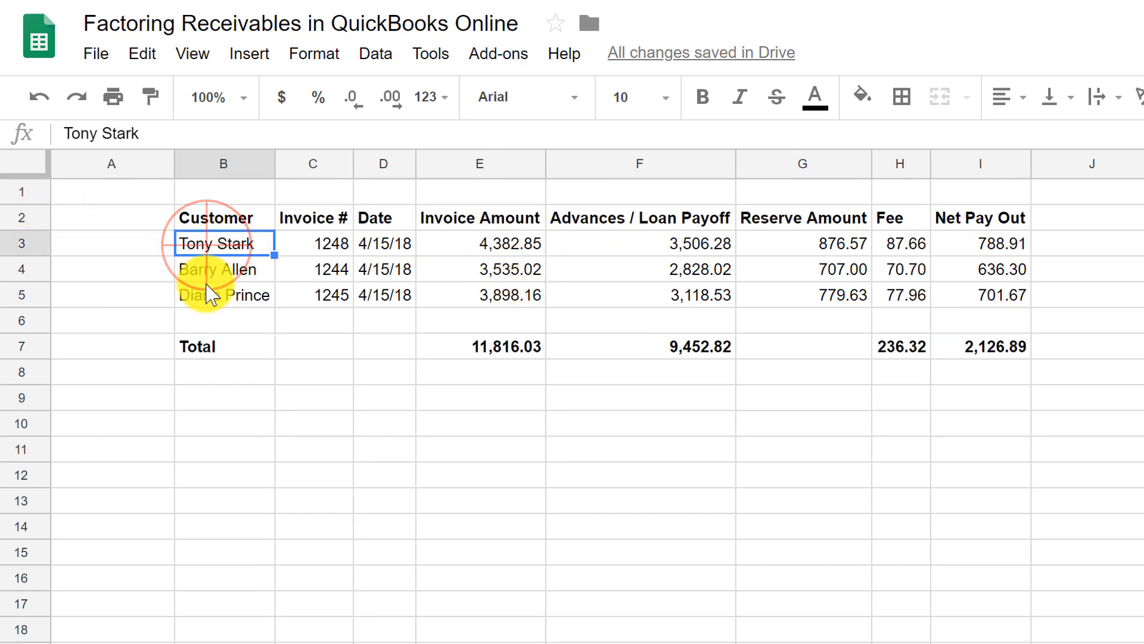
pyautogui.click(226, 398)
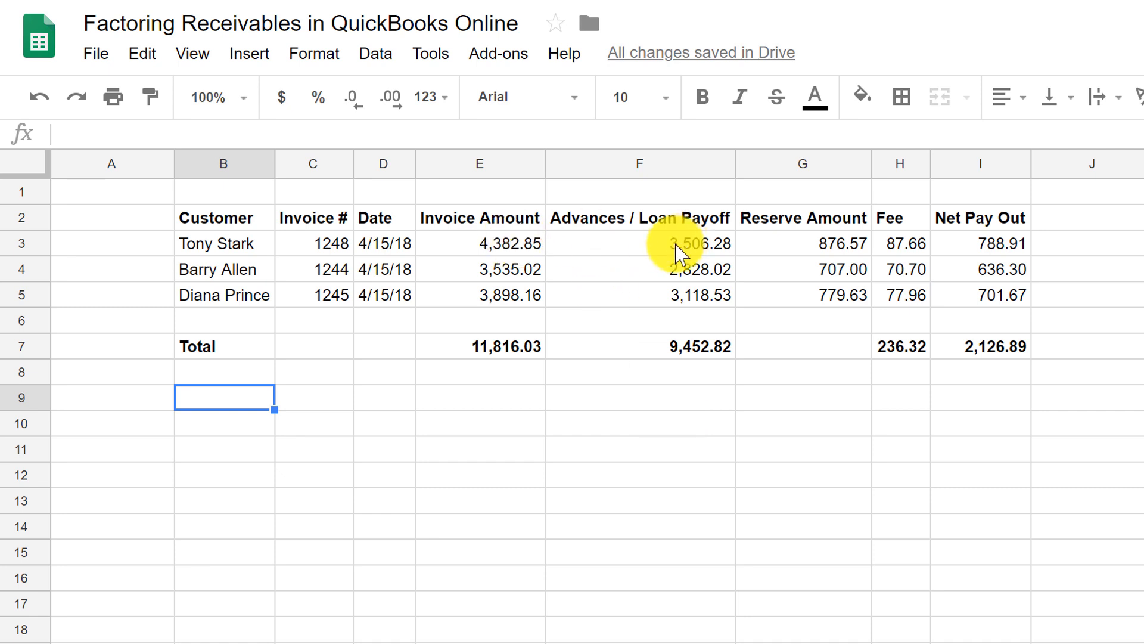
pyautogui.moveTo(489, 255); pyautogui.dragTo(486, 301)
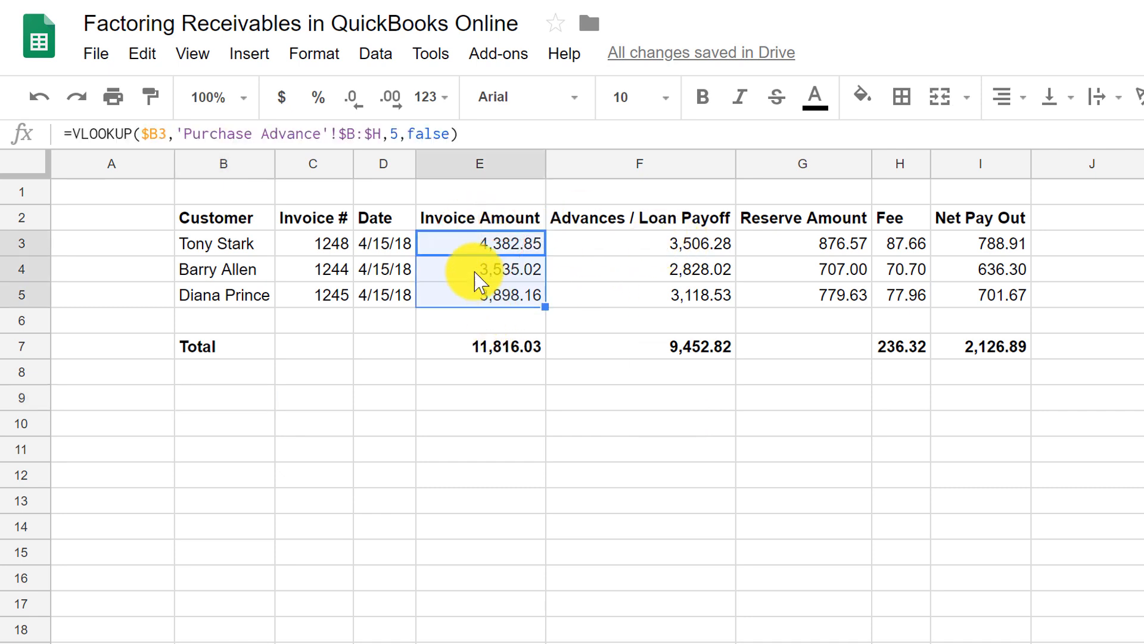
pyautogui.click(497, 398)
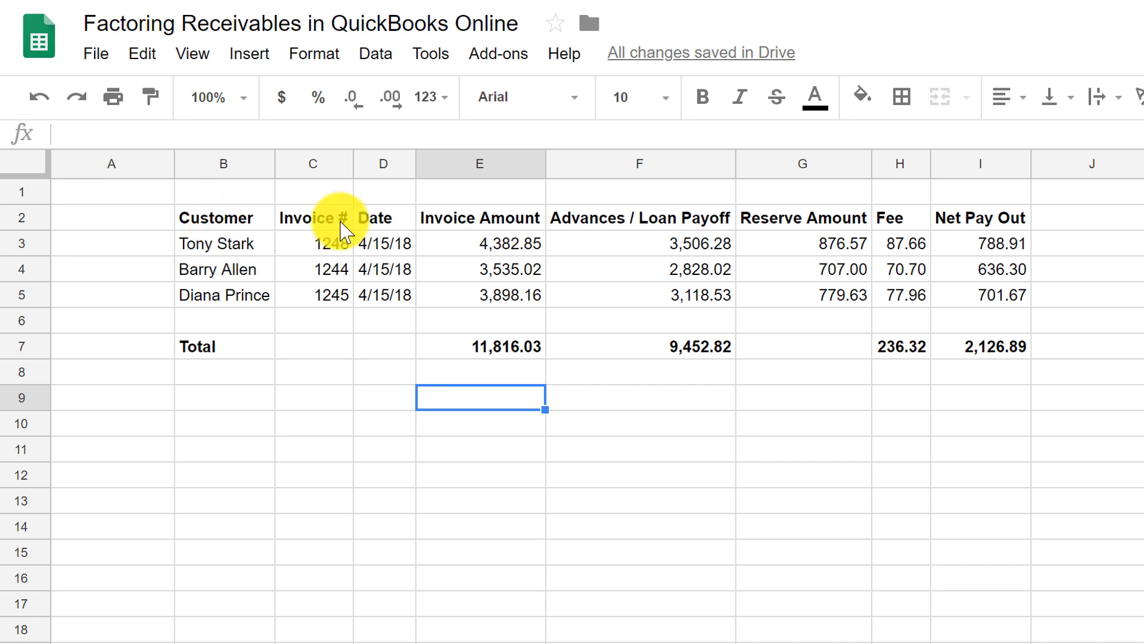
pyautogui.click(1005, 349)
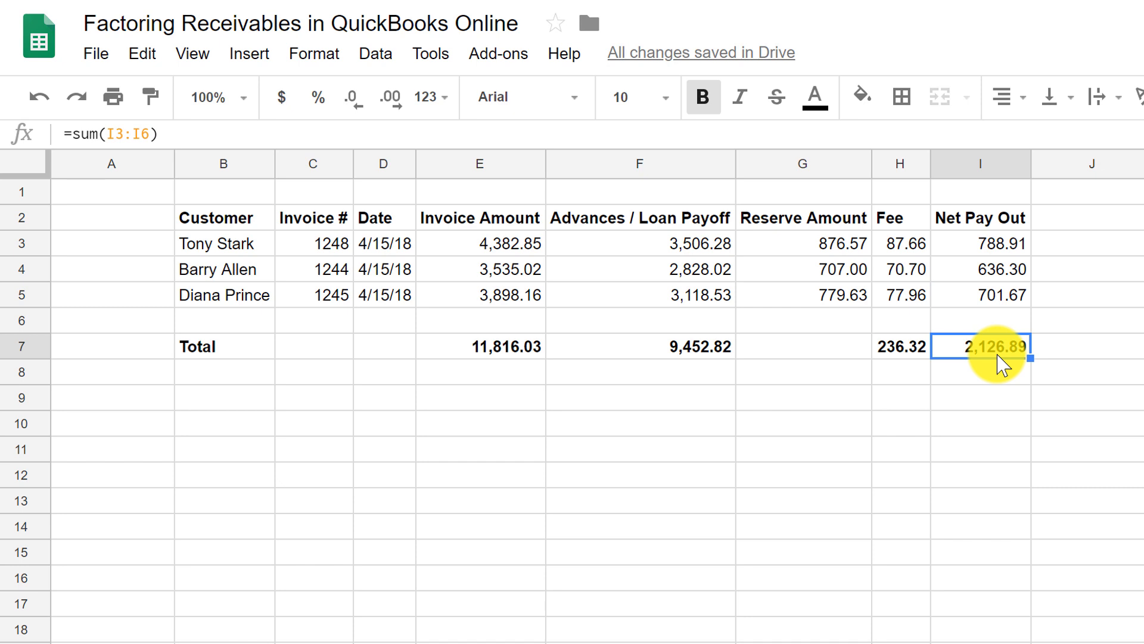
pyautogui.click(507, 244)
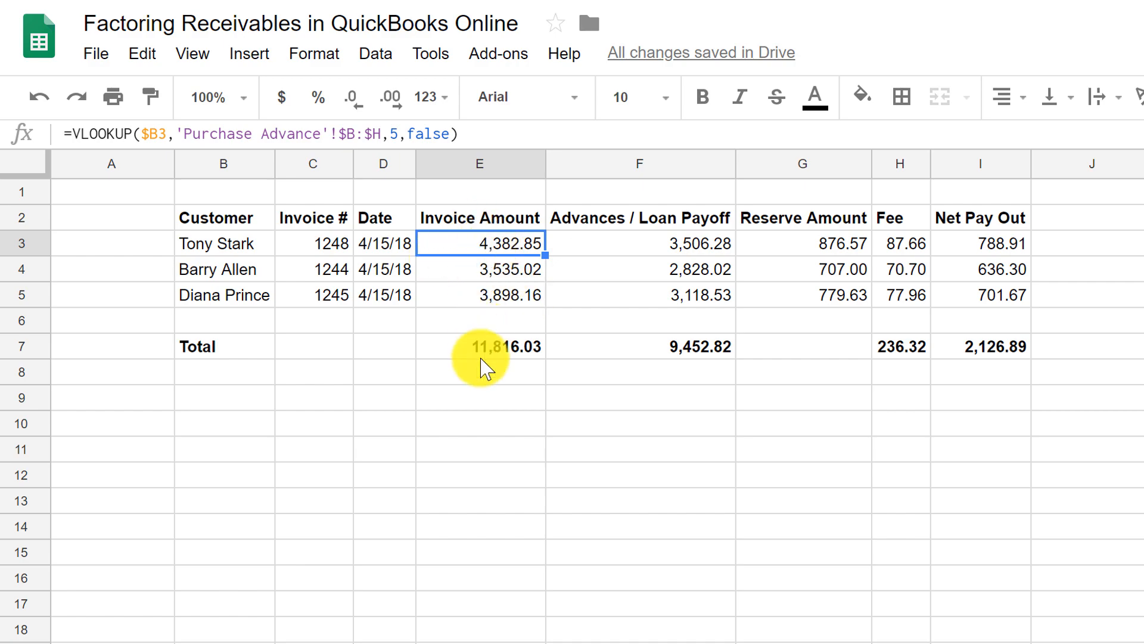
pyautogui.click(478, 405)
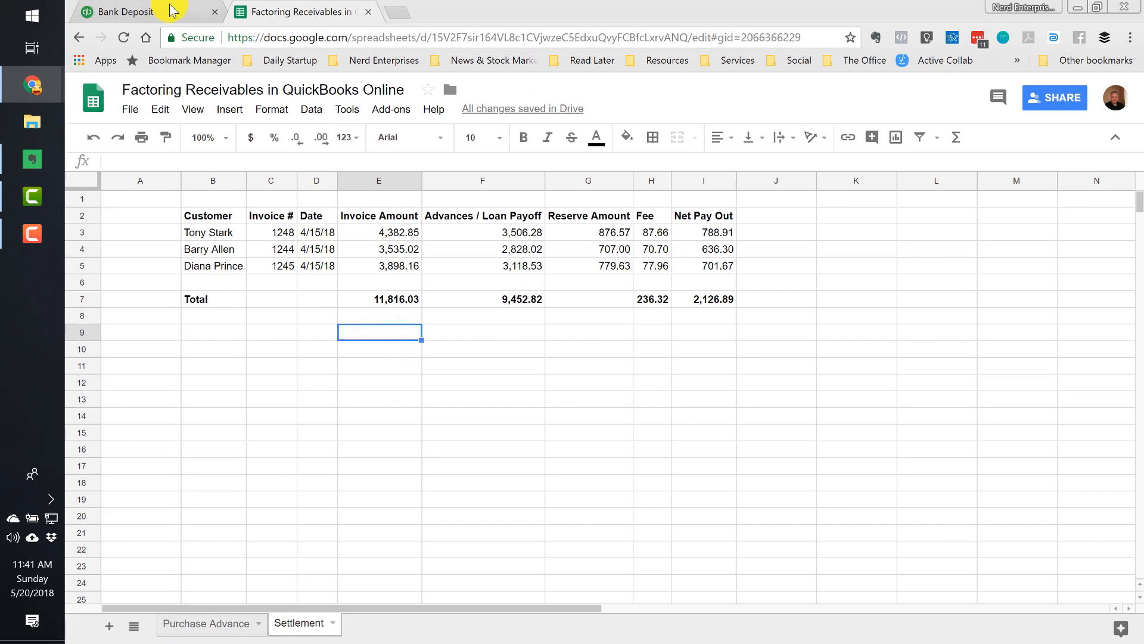
# Step: Return to QuickBooks Online and start a new Receive Payment transaction
pyautogui.click(164, 13)
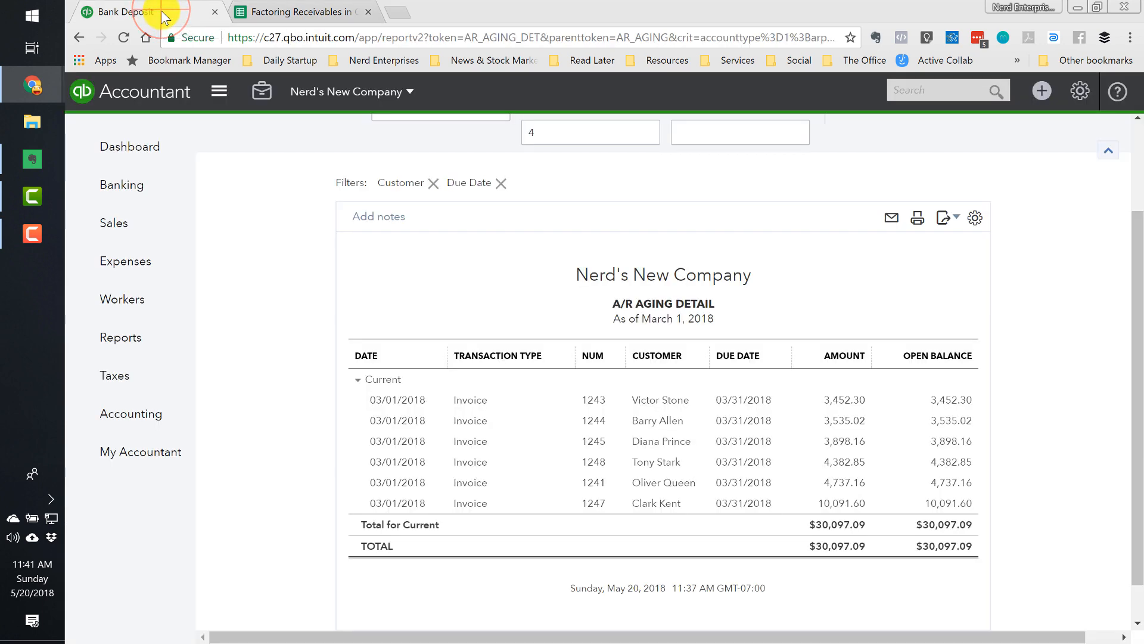
pyautogui.click(1041, 91)
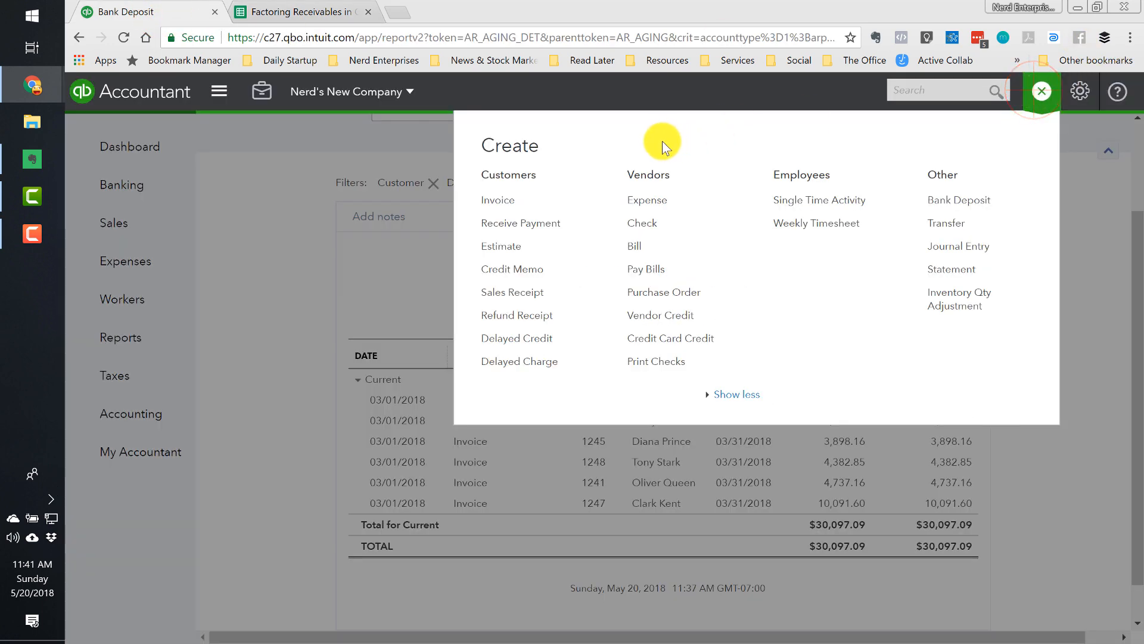
pyautogui.click(511, 226)
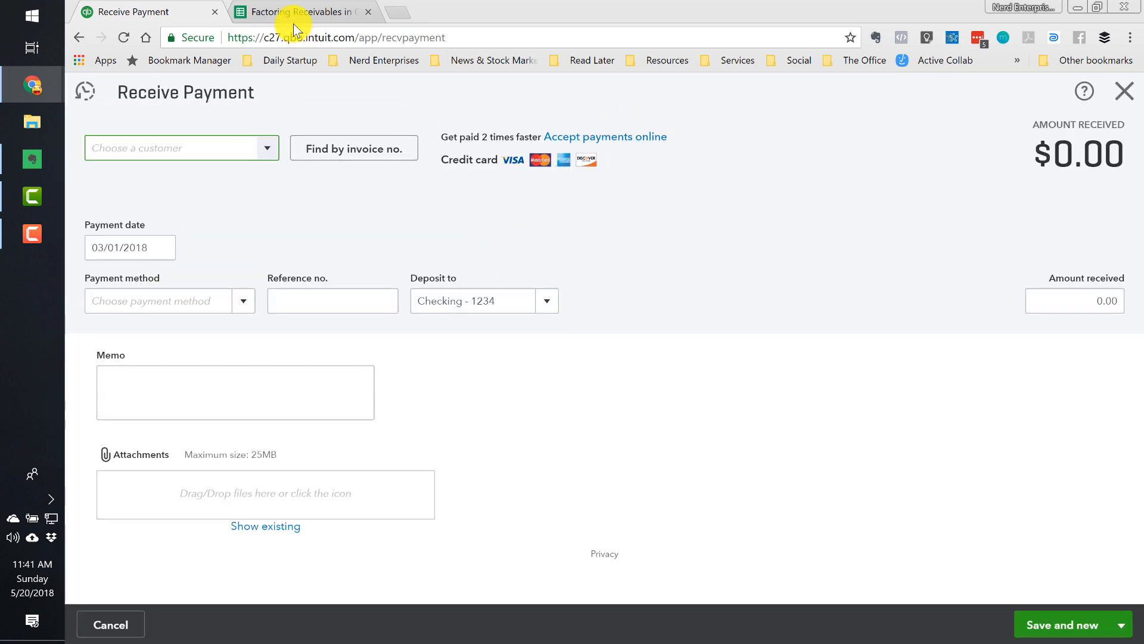
# Step: Copy the customer name of invoice 1248 from the Settlement sheet and select that customer for the payment
pyautogui.click(292, 11)
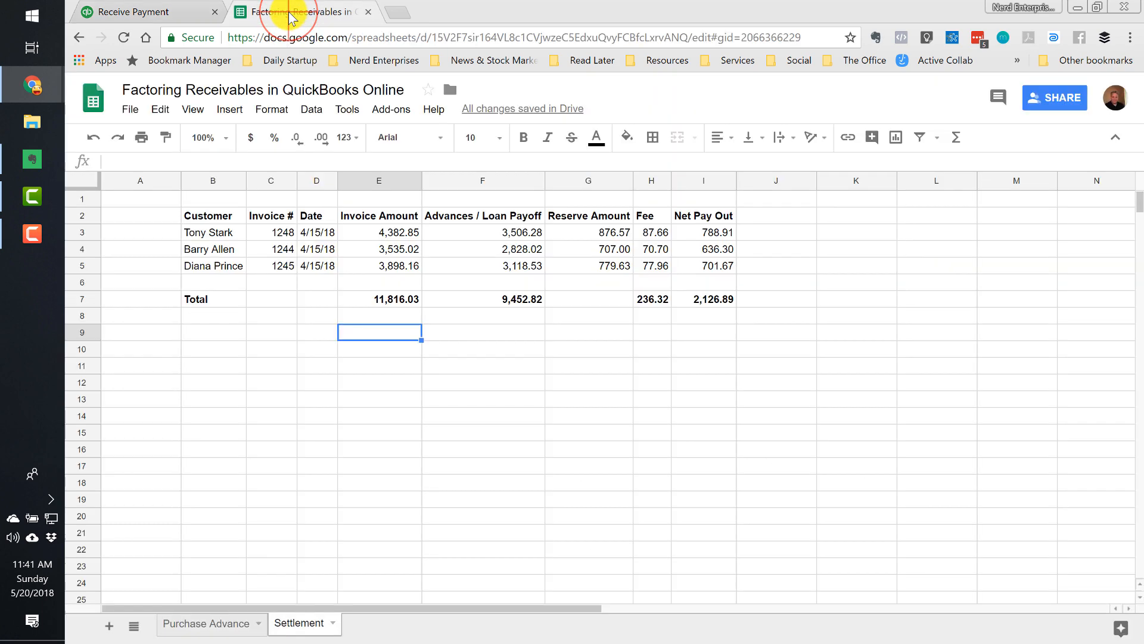
pyautogui.click(229, 230)
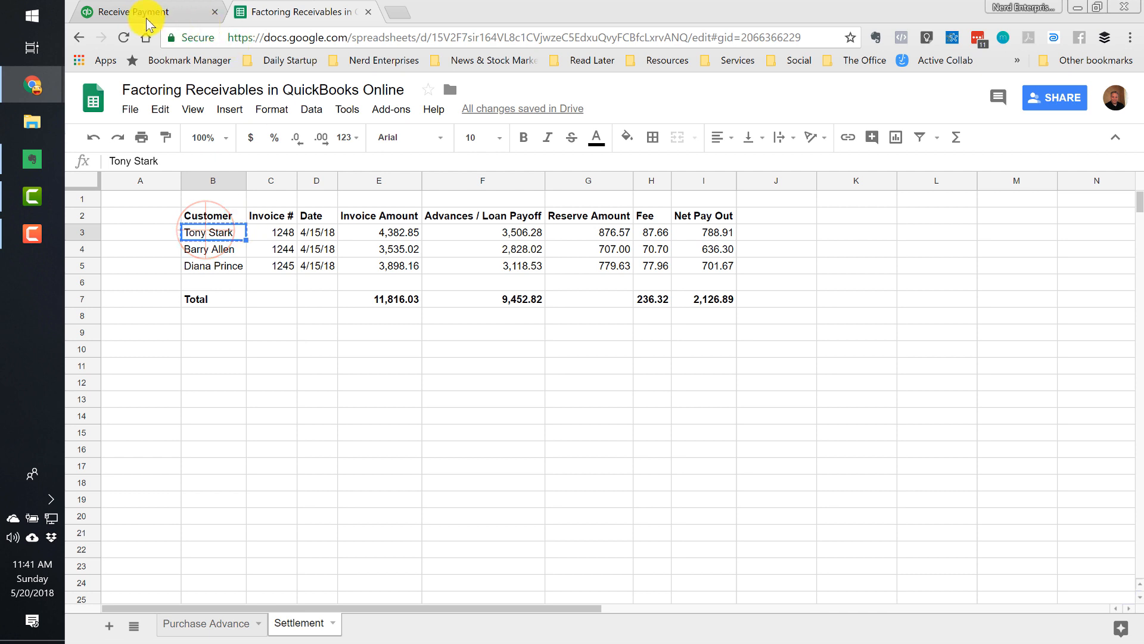
pyautogui.click(137, 12)
pyautogui.click(122, 147)
pyautogui.write('Tony Stark')
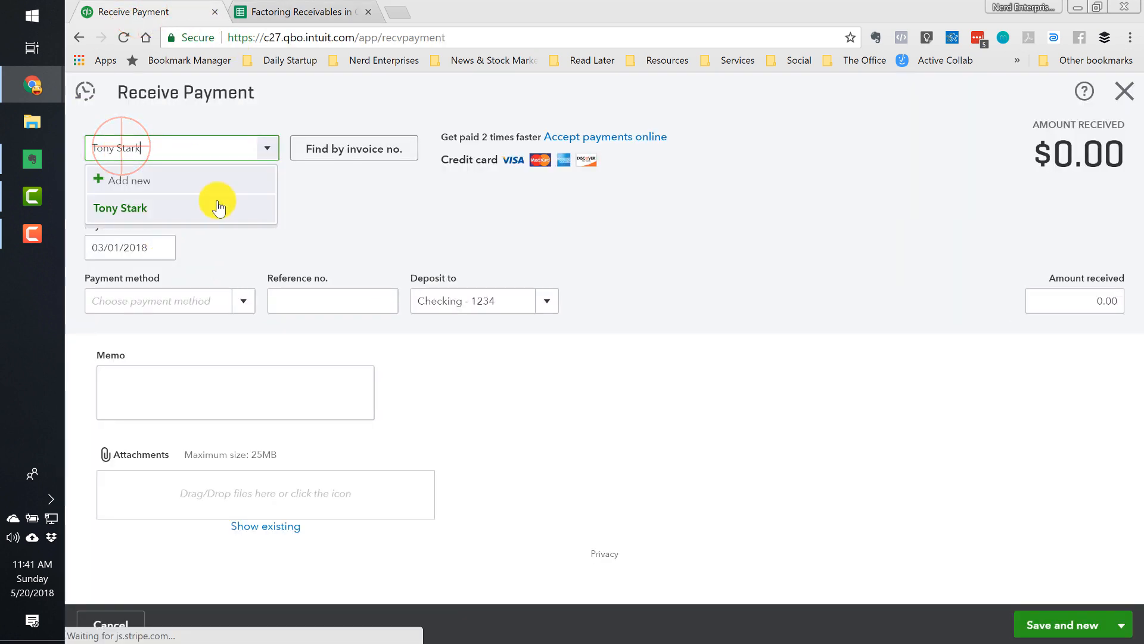
pyautogui.click(143, 215)
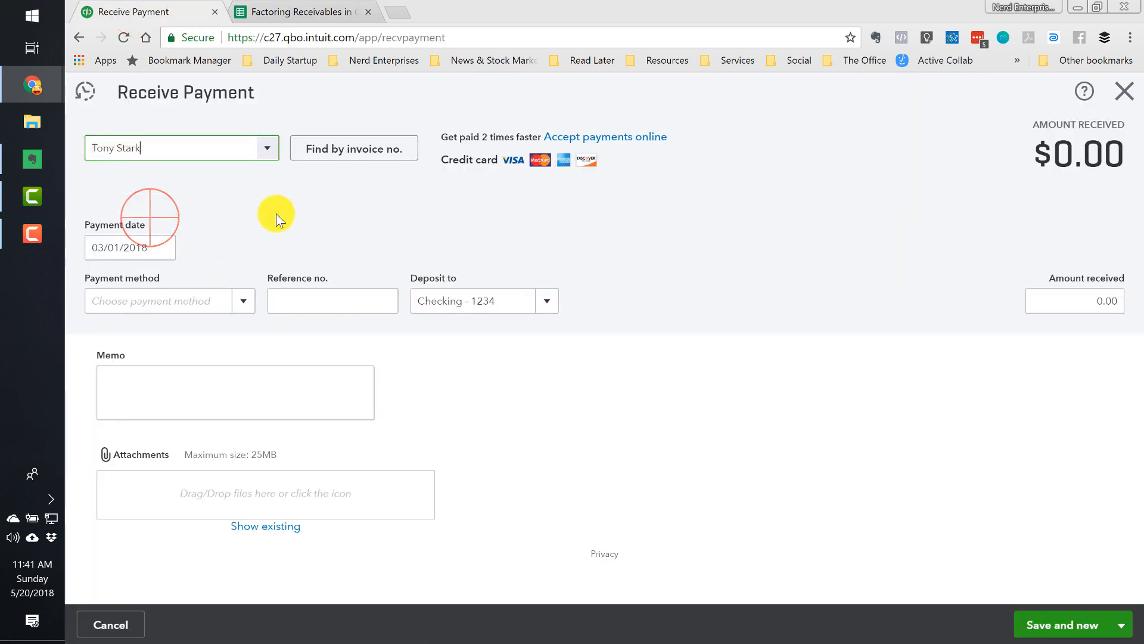
# Step: Set the payment date to 03/15/2018 and check the customer's outstanding transactions
pyautogui.click(161, 246)
pyautogui.click(191, 374)
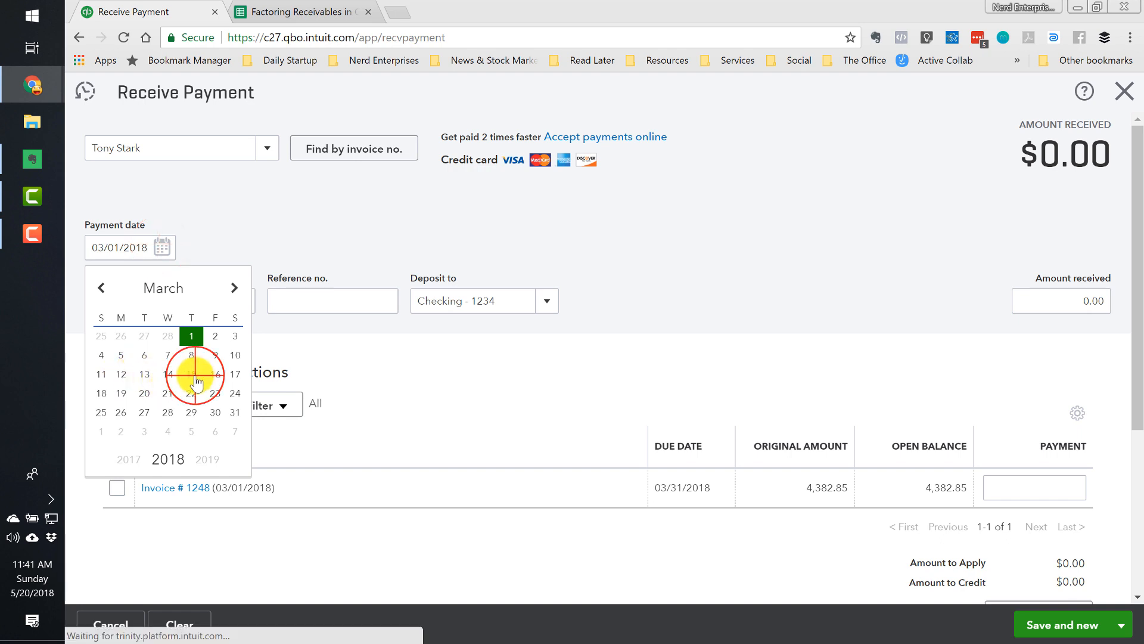
pyautogui.click(737, 259)
pyautogui.scroll(-3, 775, 250)
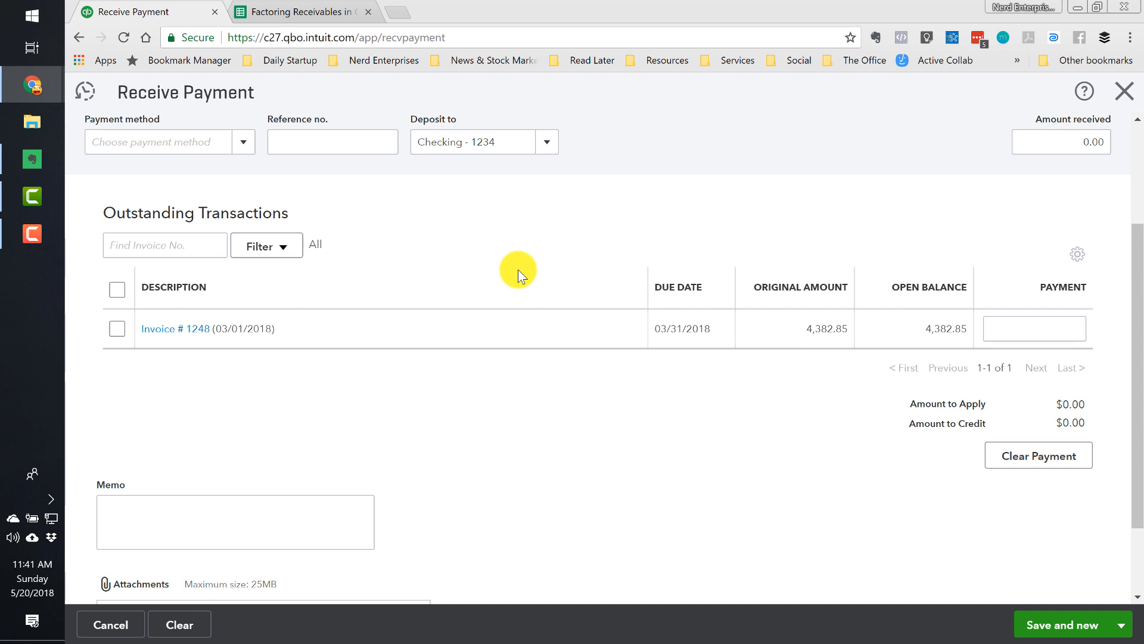
pyautogui.scroll(3, 286, 189)
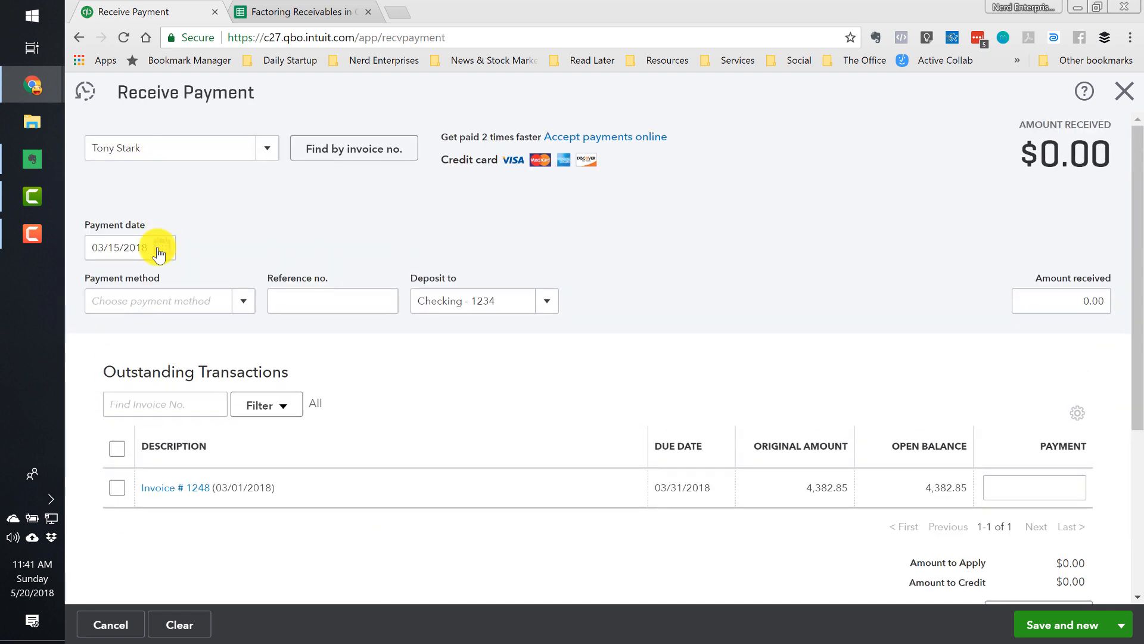
# Step: Set the payment date to 04/15/2018 and deposit the payment to Undeposited Funds
pyautogui.click(166, 247)
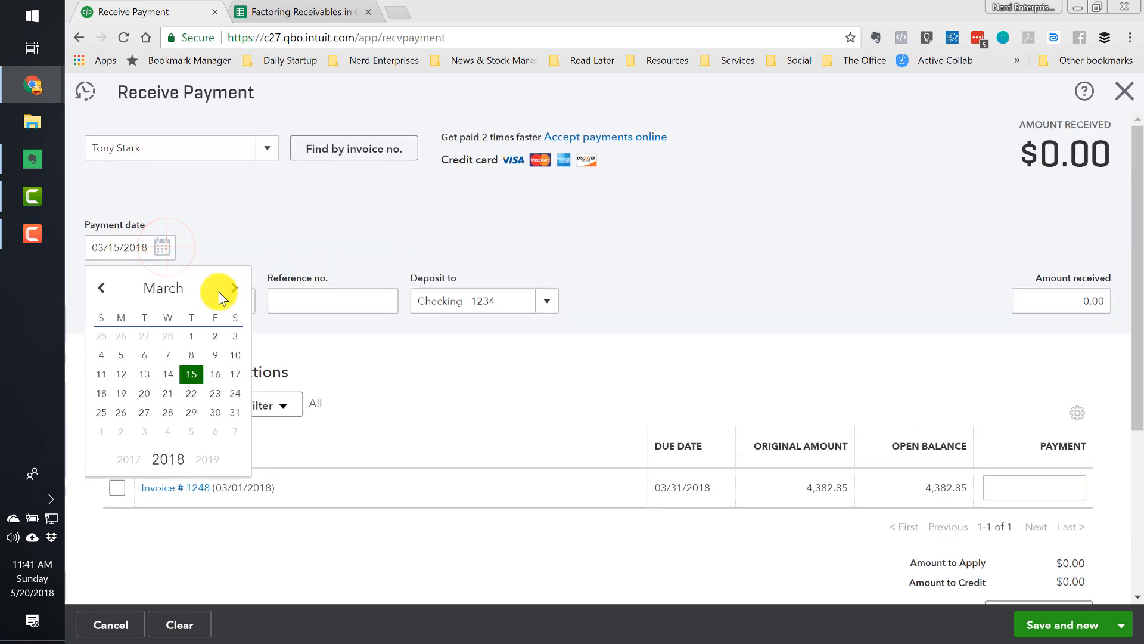
pyautogui.click(237, 292)
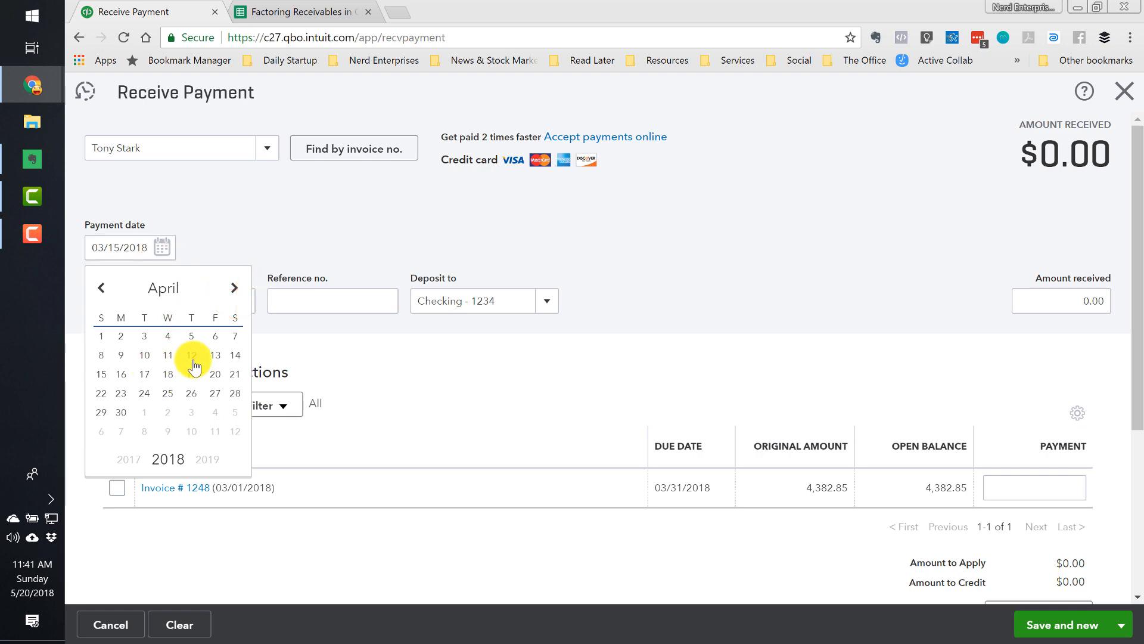
pyautogui.click(104, 374)
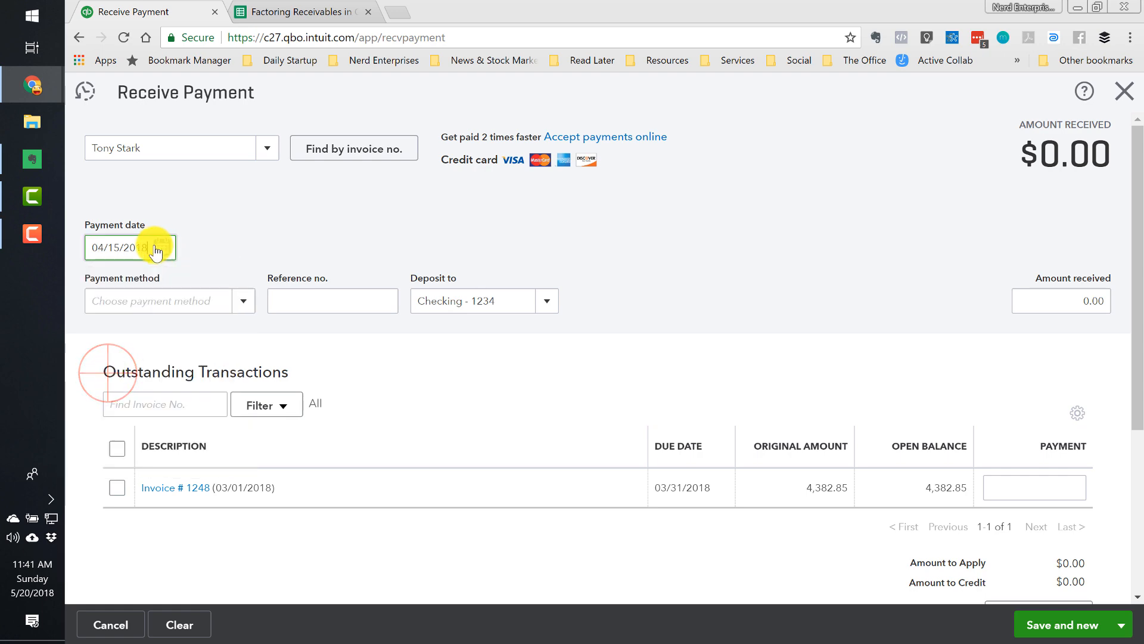
pyautogui.click(544, 302)
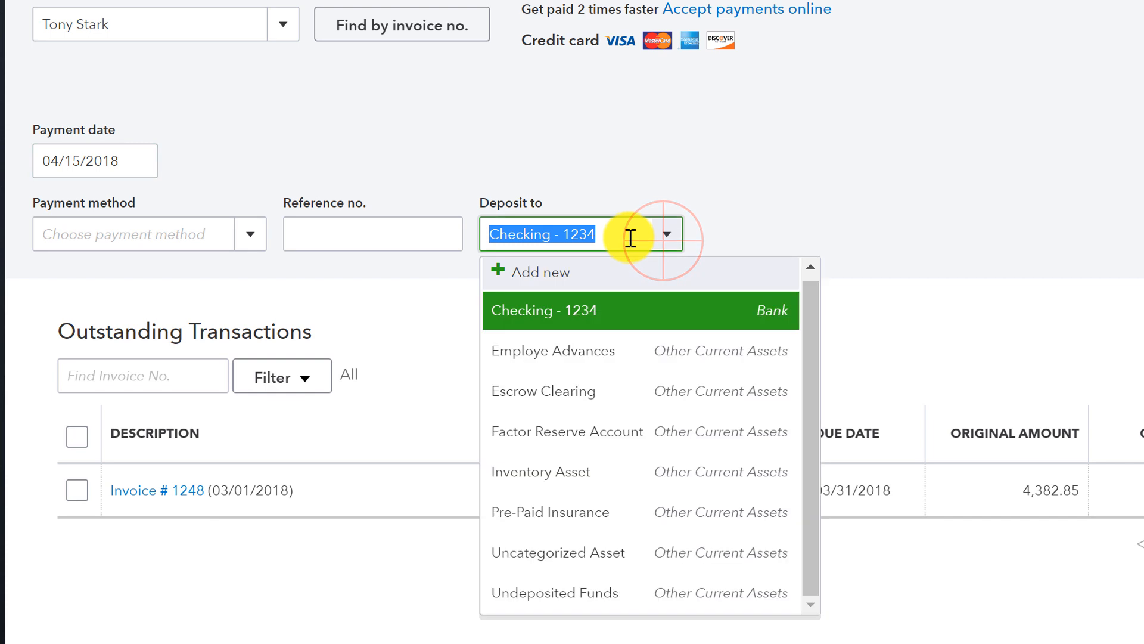
pyautogui.click(580, 596)
pyautogui.click(868, 209)
# Step: Apply the payment to Invoice # 1248 with payment method Check, then save it and start a new payment
pyautogui.scroll(-2, 869, 209)
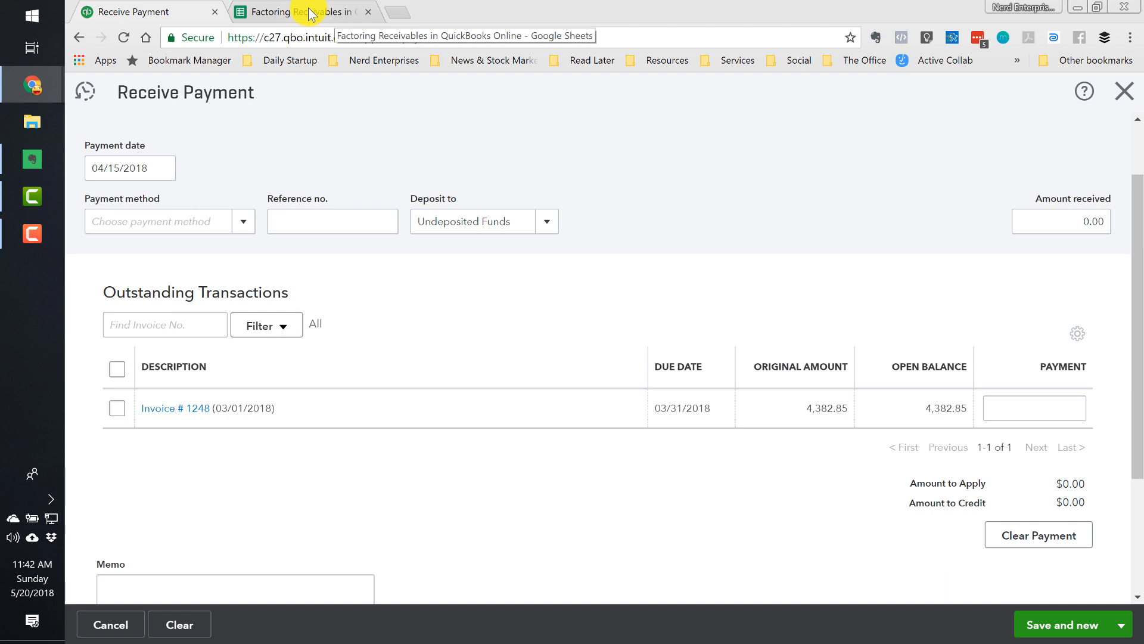
pyautogui.click(114, 410)
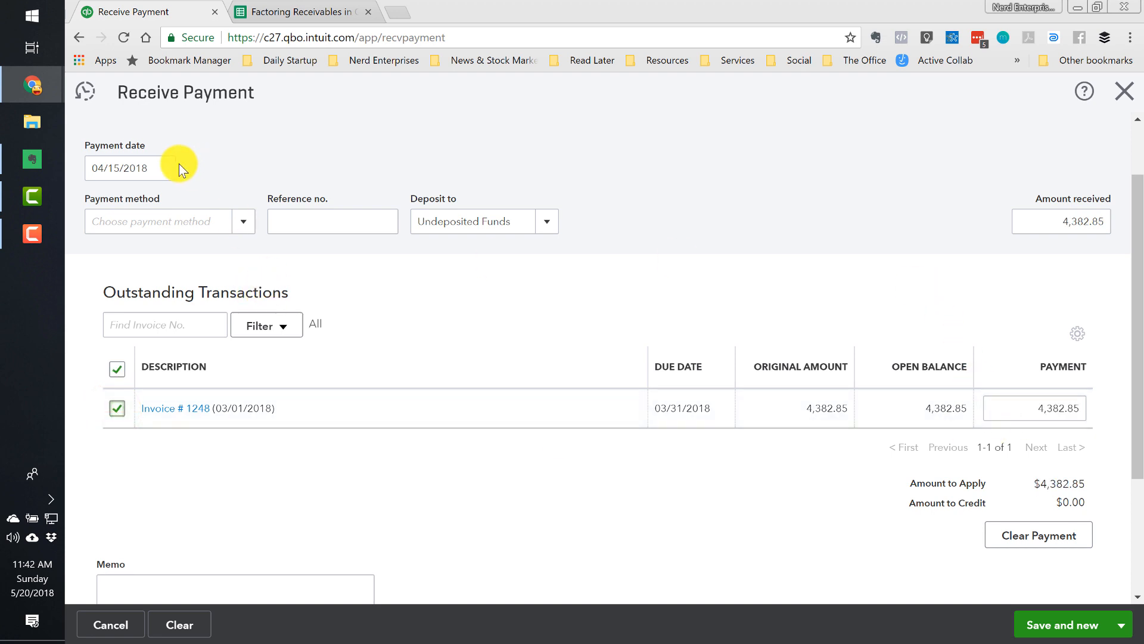
pyautogui.click(246, 222)
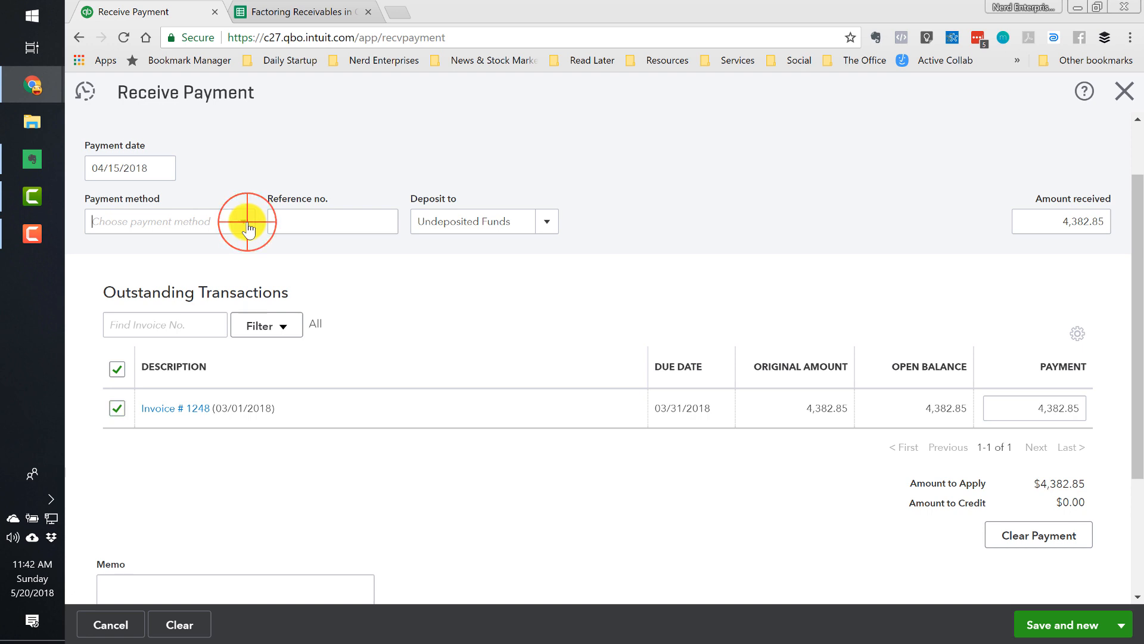
pyautogui.click(121, 314)
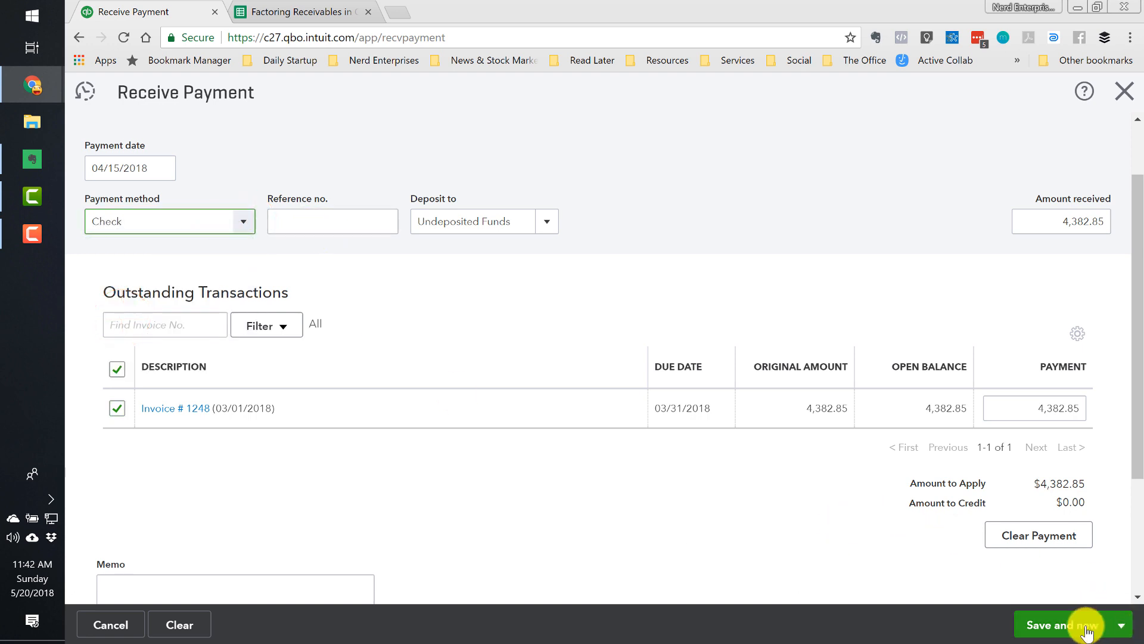
pyautogui.click(1053, 623)
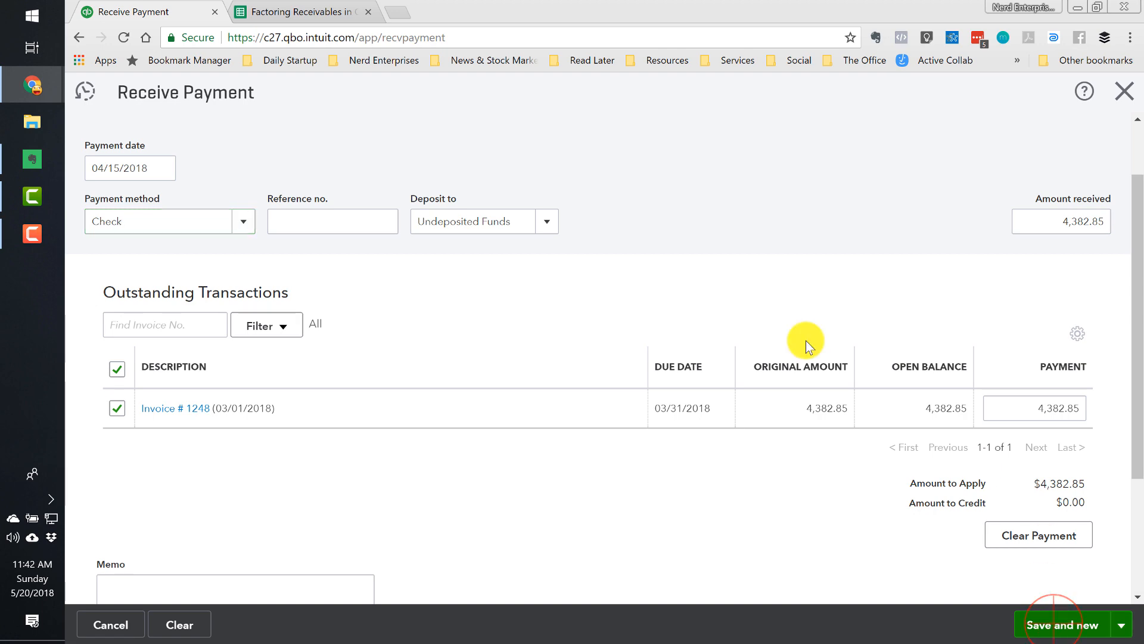
# Step: Using the customer name copied from the Settlement sheet, record and save the full payment of Invoice # 1244
pyautogui.click(288, 13)
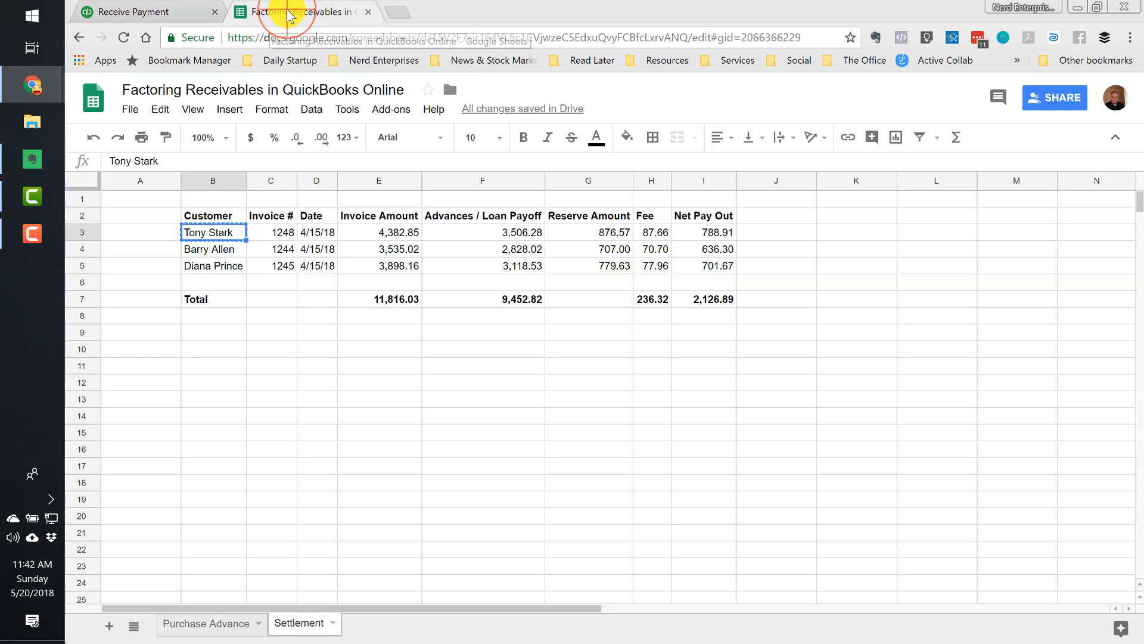
pyautogui.click(211, 249)
pyautogui.click(140, 12)
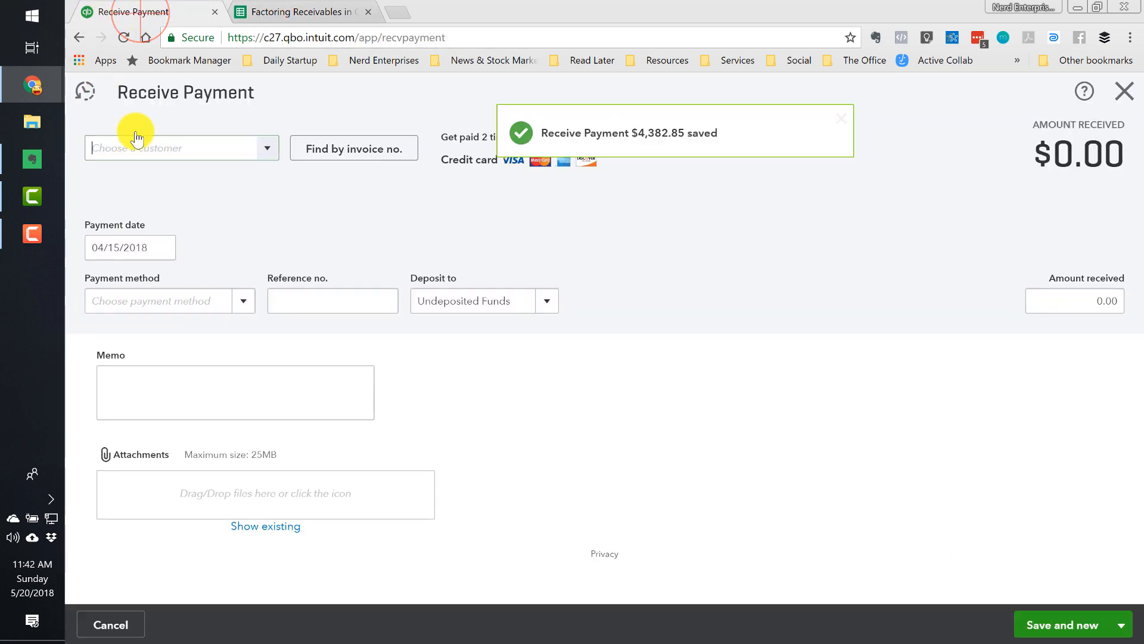
pyautogui.write('Barry Allen')
pyautogui.click(184, 206)
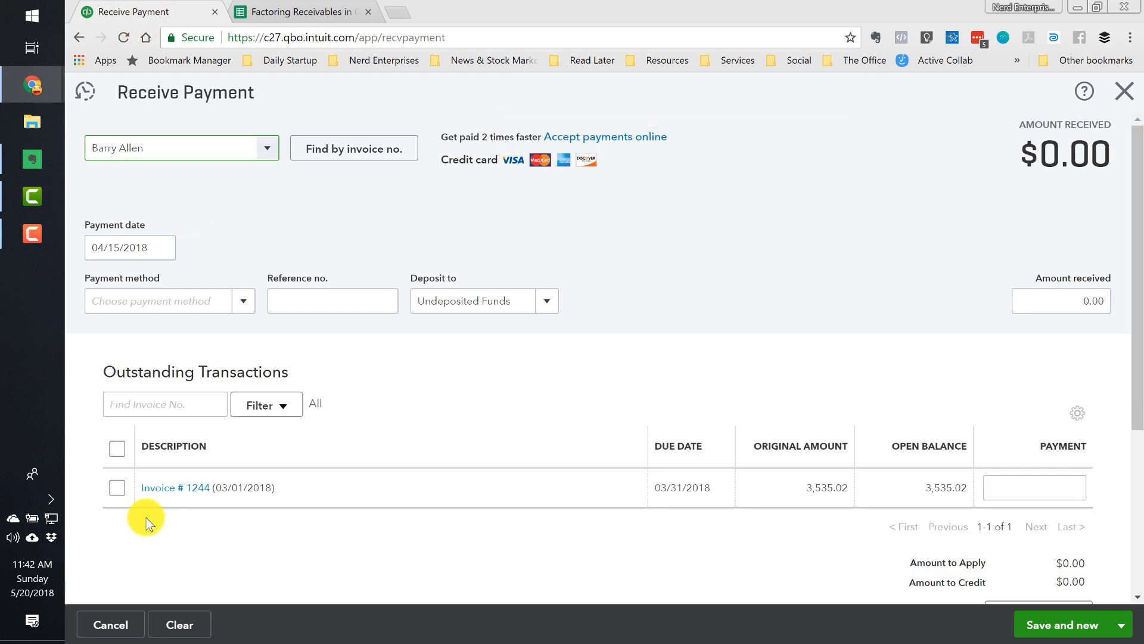
pyautogui.click(117, 488)
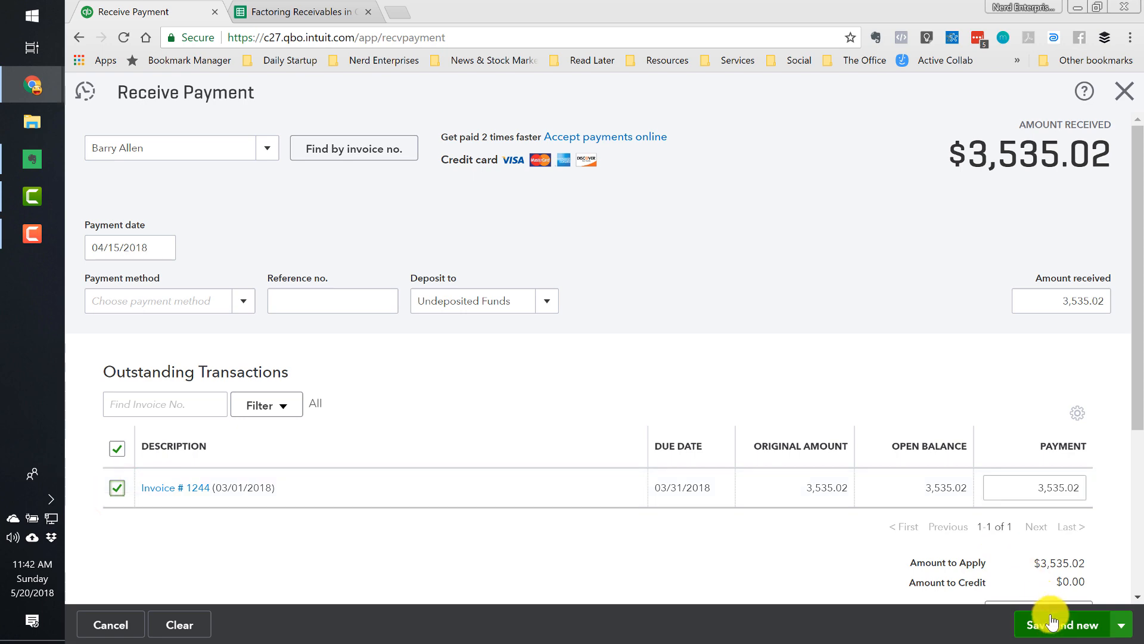
# Step: Copy the customer name of invoice 1245 from the Settlement sheet and select that customer for the new payment
pyautogui.click(295, 13)
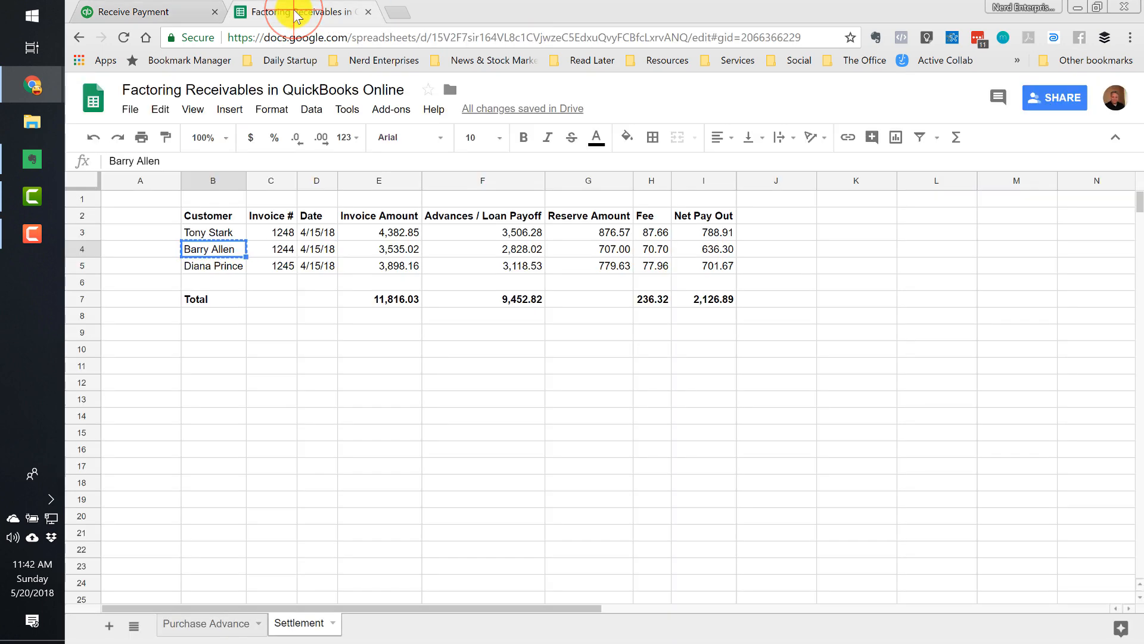
pyautogui.click(238, 270)
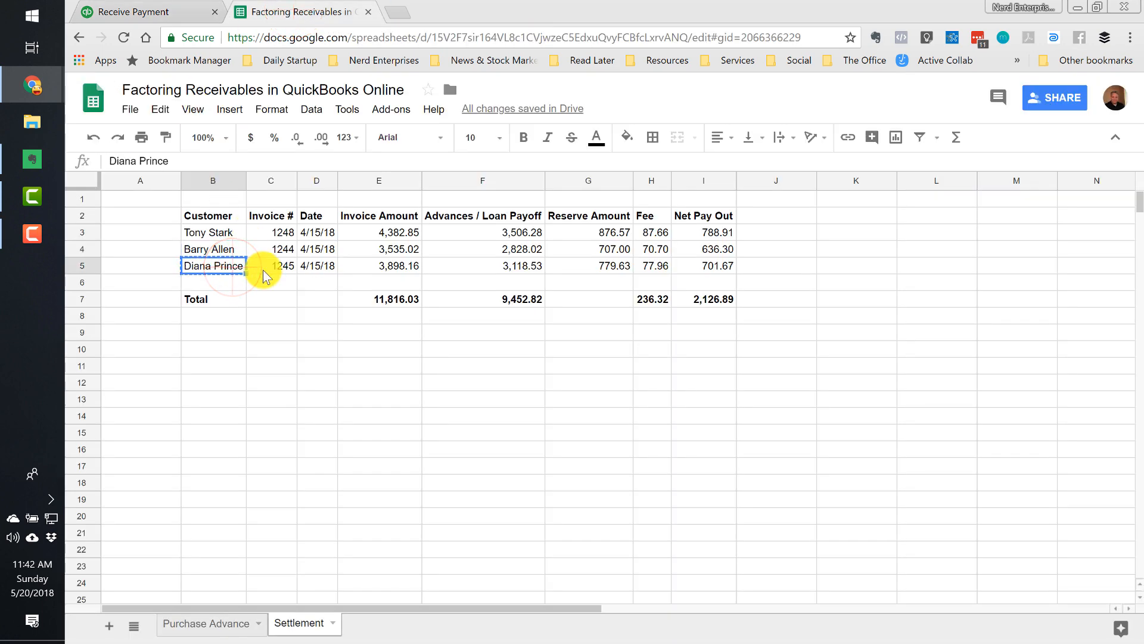
pyautogui.click(136, 12)
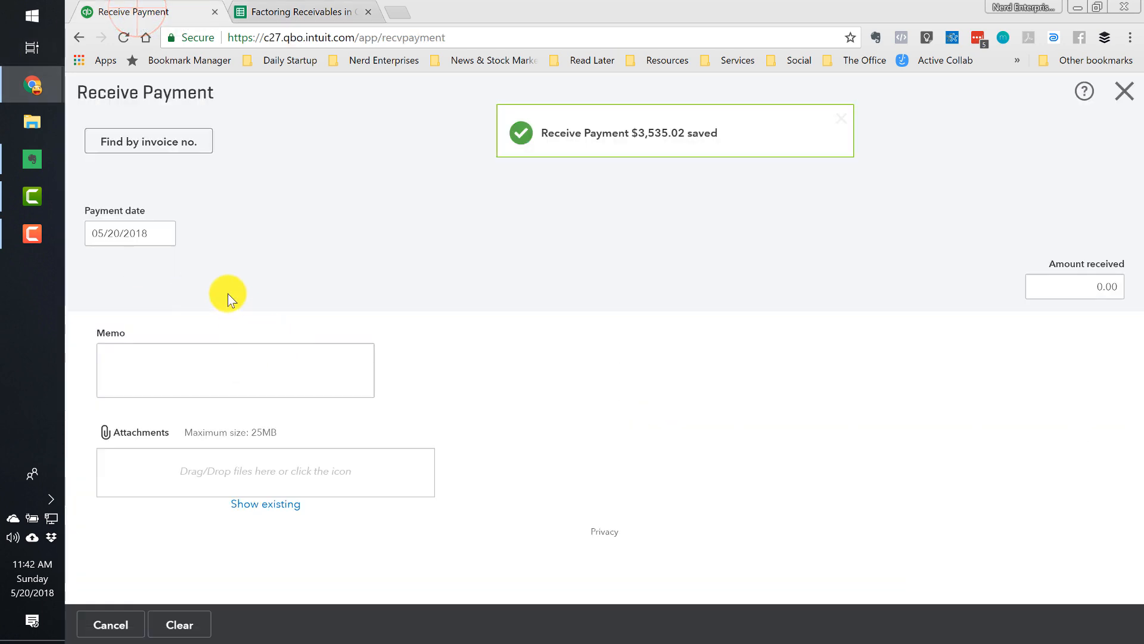
pyautogui.click(149, 148)
pyautogui.write('Diana Prince')
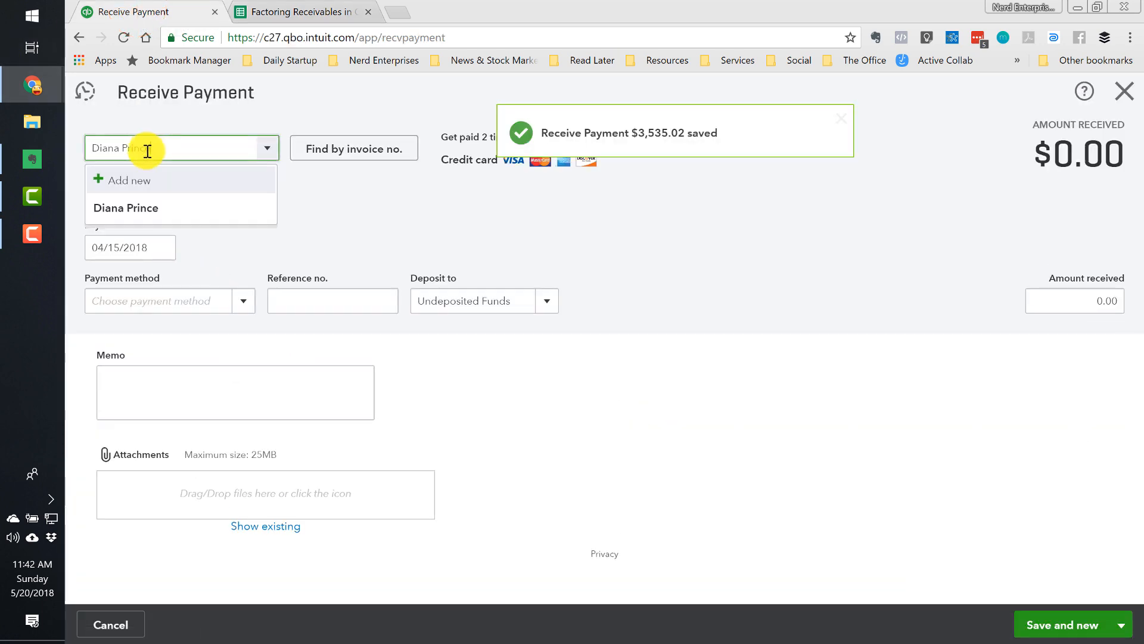
pyautogui.click(143, 199)
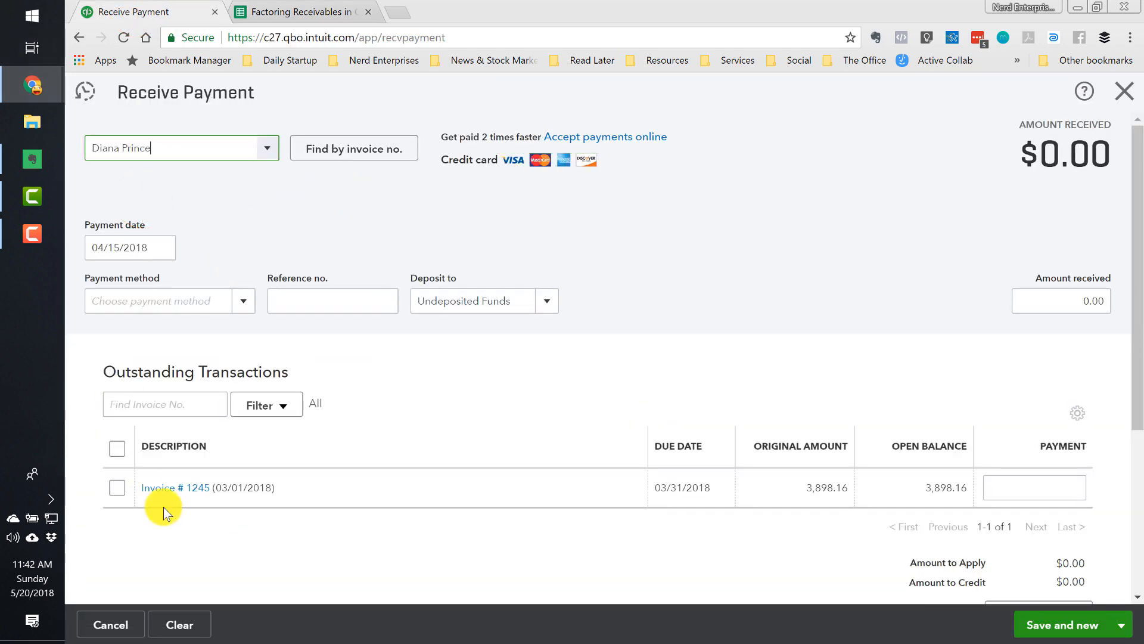
# Step: Apply the payment to Invoice # 1245 in full, save it and close the Receive Payment form, declining the online payments offer
pyautogui.click(118, 488)
pyautogui.click(1090, 636)
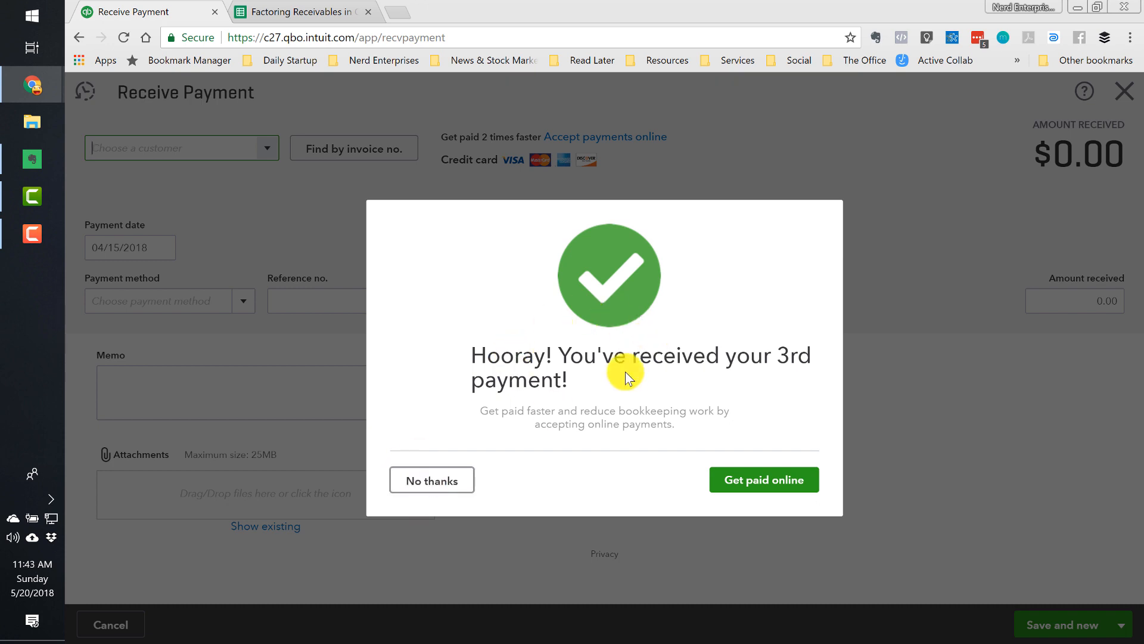
pyautogui.click(453, 480)
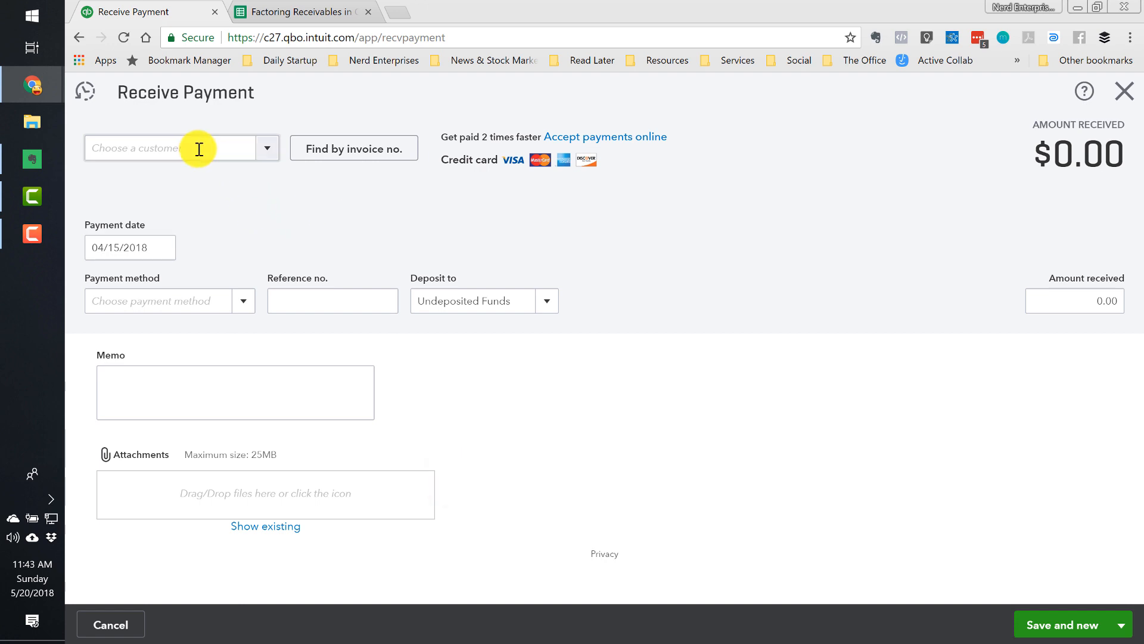
pyautogui.click(1124, 92)
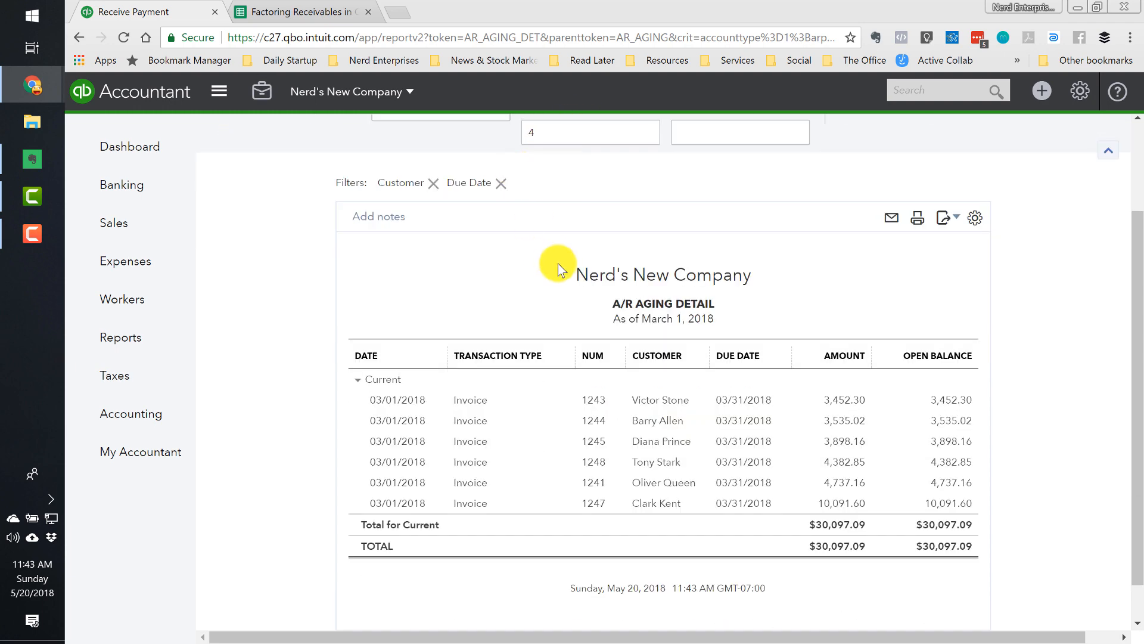
# Step: Rerun the A/R Aging Detail report as of 04/15/2018 and review the invoices still open
pyautogui.scroll(2, 558, 264)
pyautogui.click(520, 169)
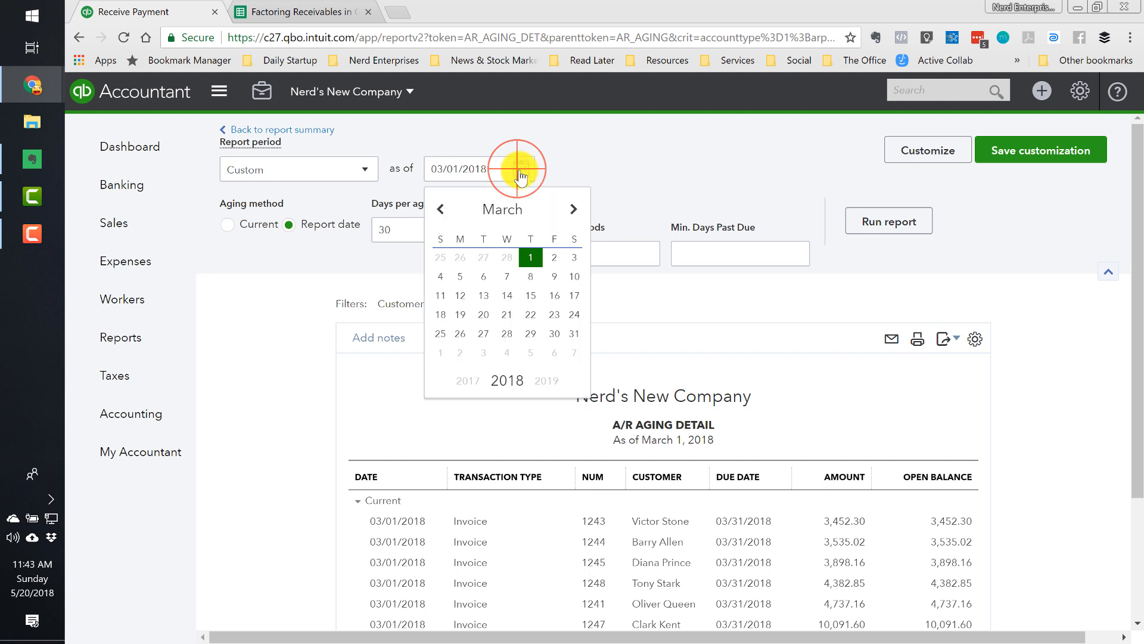
pyautogui.click(574, 209)
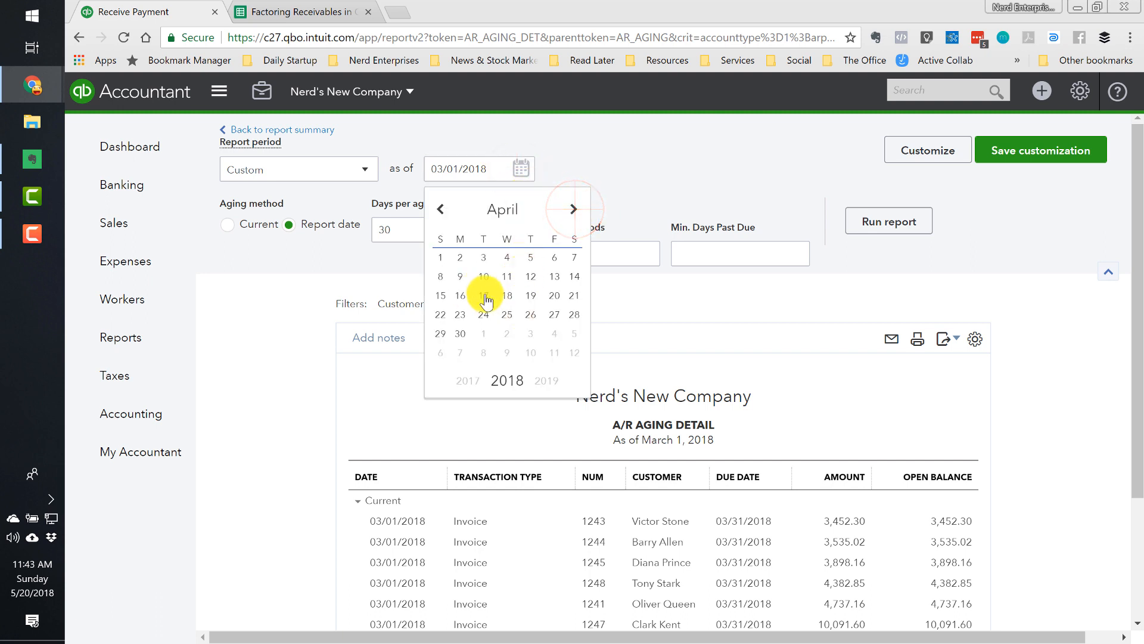
pyautogui.click(441, 295)
pyautogui.click(894, 222)
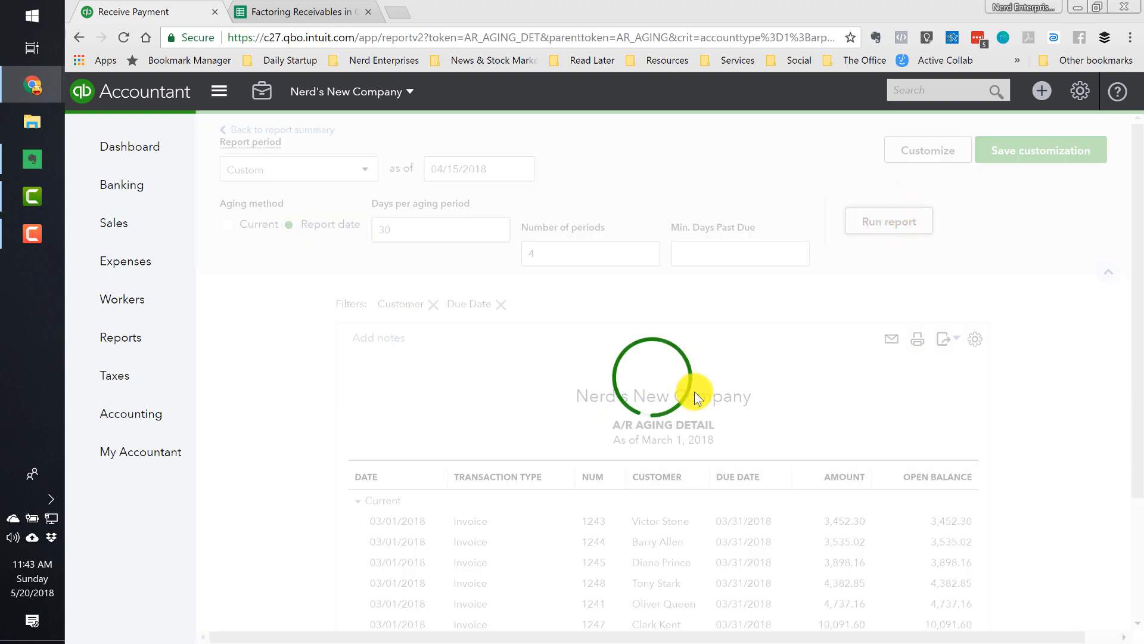
pyautogui.scroll(-1, 695, 391)
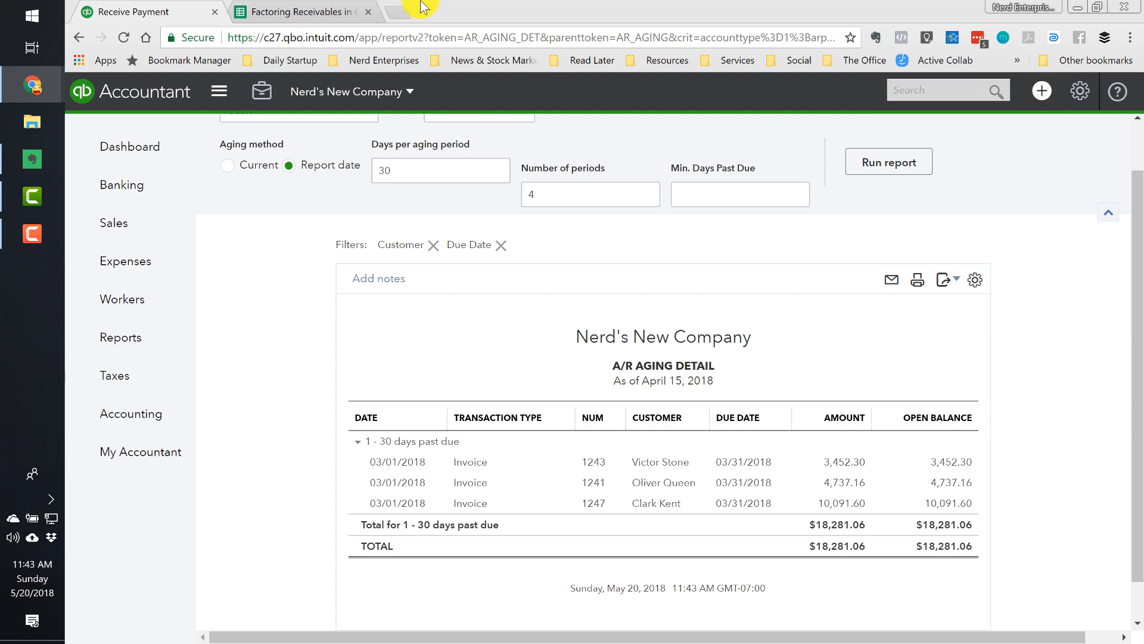
# Step: Examine the Settlement sheet's totals for invoice amount, loan payoff, fee and net pay out, and the first invoice's amount
pyautogui.click(280, 11)
pyautogui.click(966, 351)
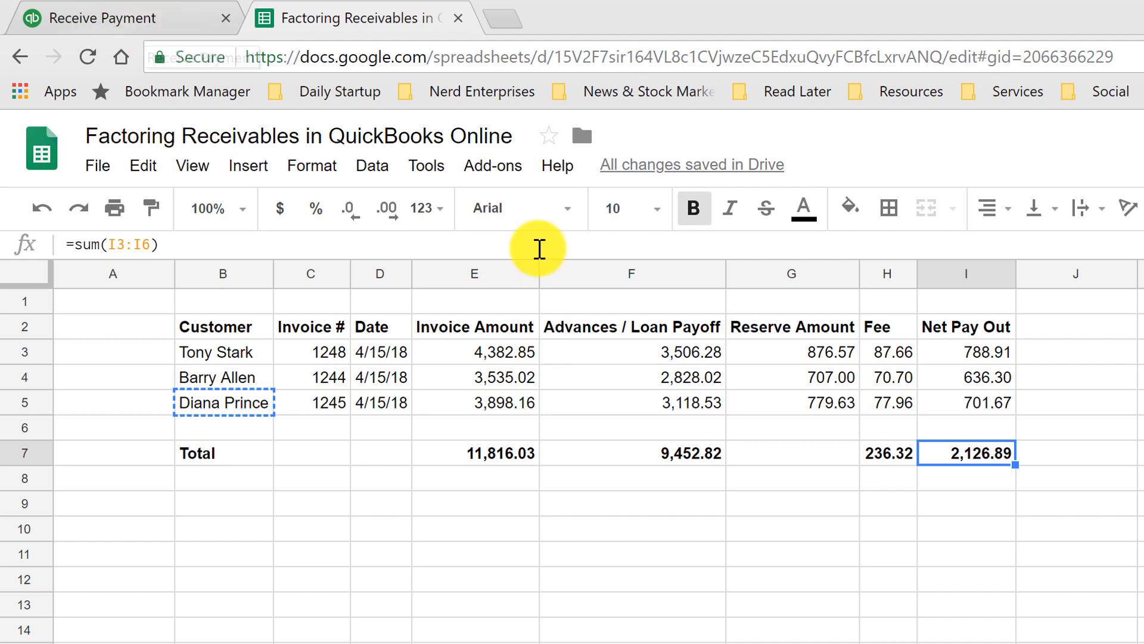
pyautogui.click(462, 357)
pyautogui.click(481, 461)
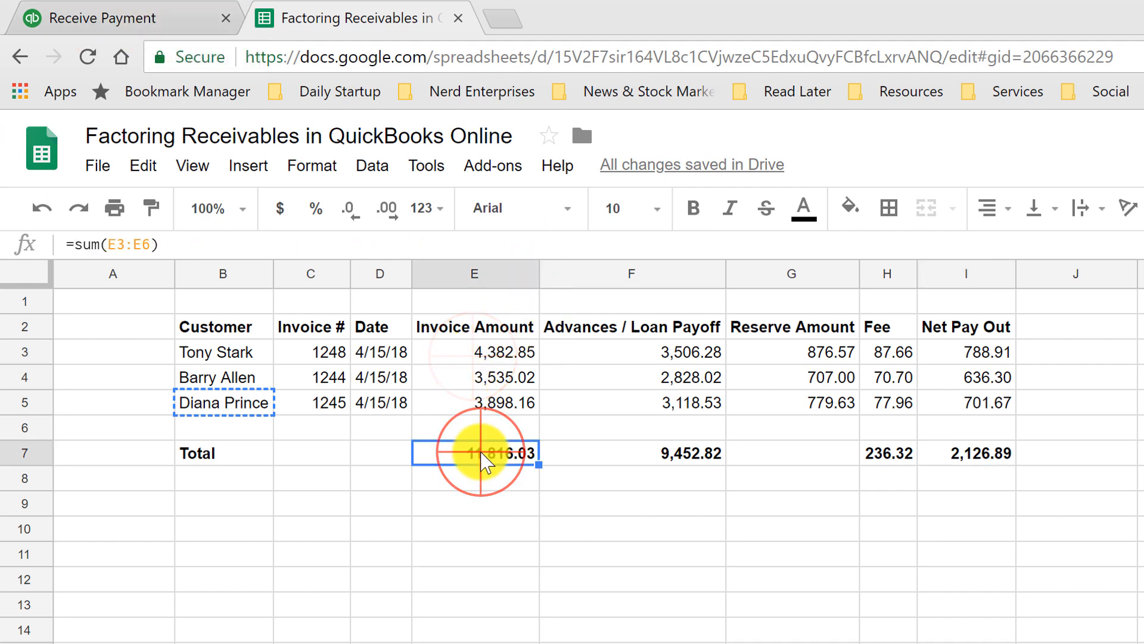
pyautogui.click(618, 459)
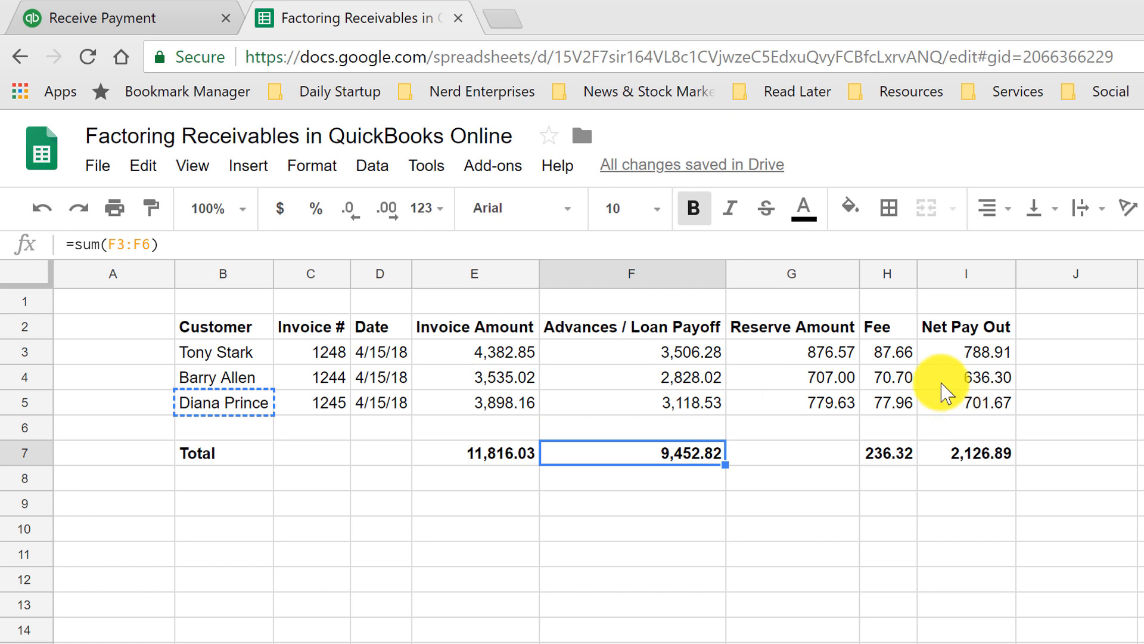
pyautogui.click(886, 455)
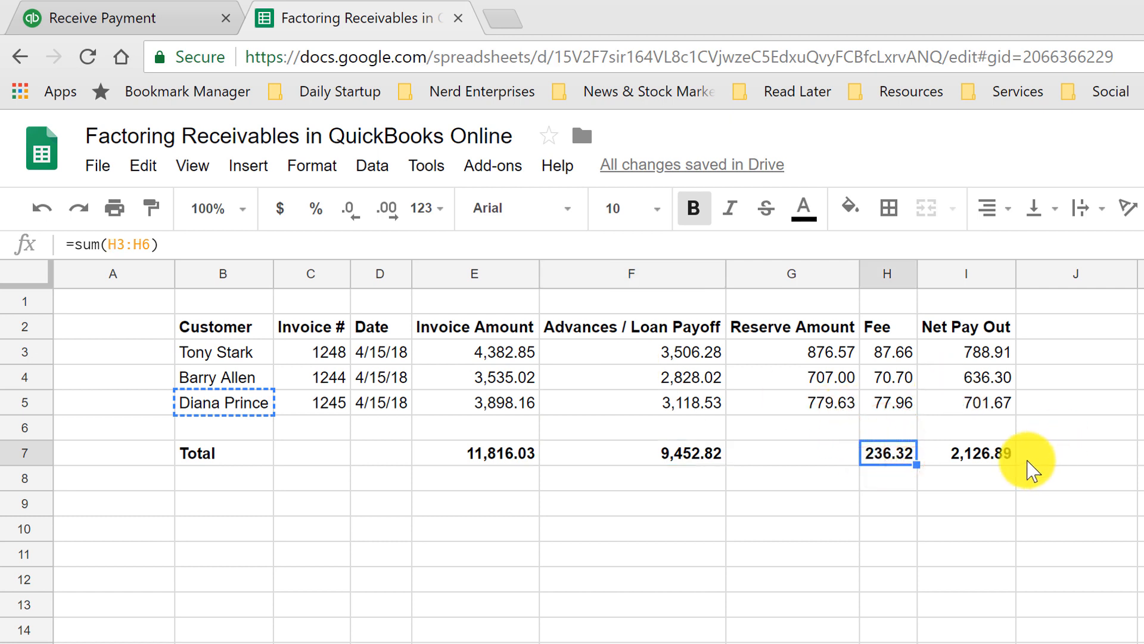
pyautogui.click(991, 453)
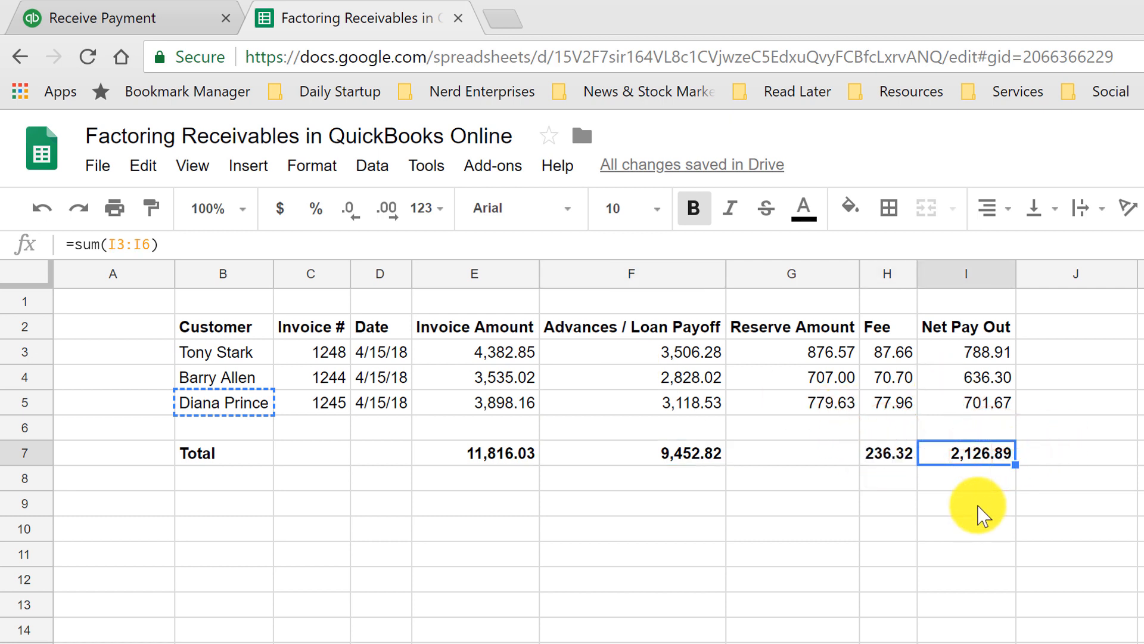
pyautogui.click(476, 355)
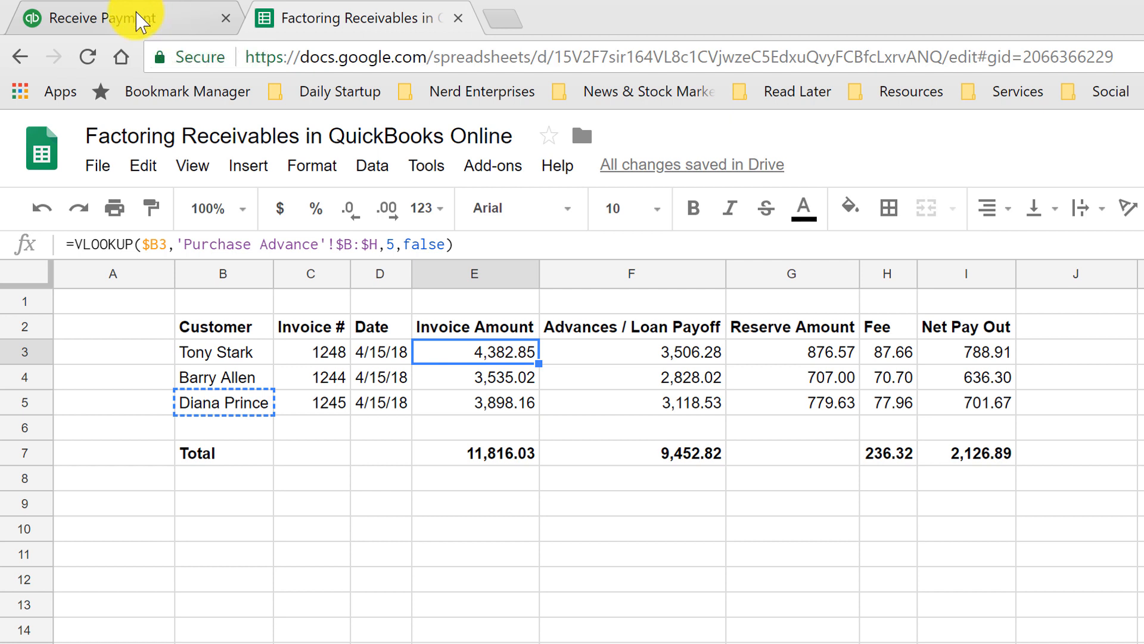
# Step: Switch to QuickBooks Online, start a new bank deposit and date it 04/15/2018
pyautogui.click(138, 18)
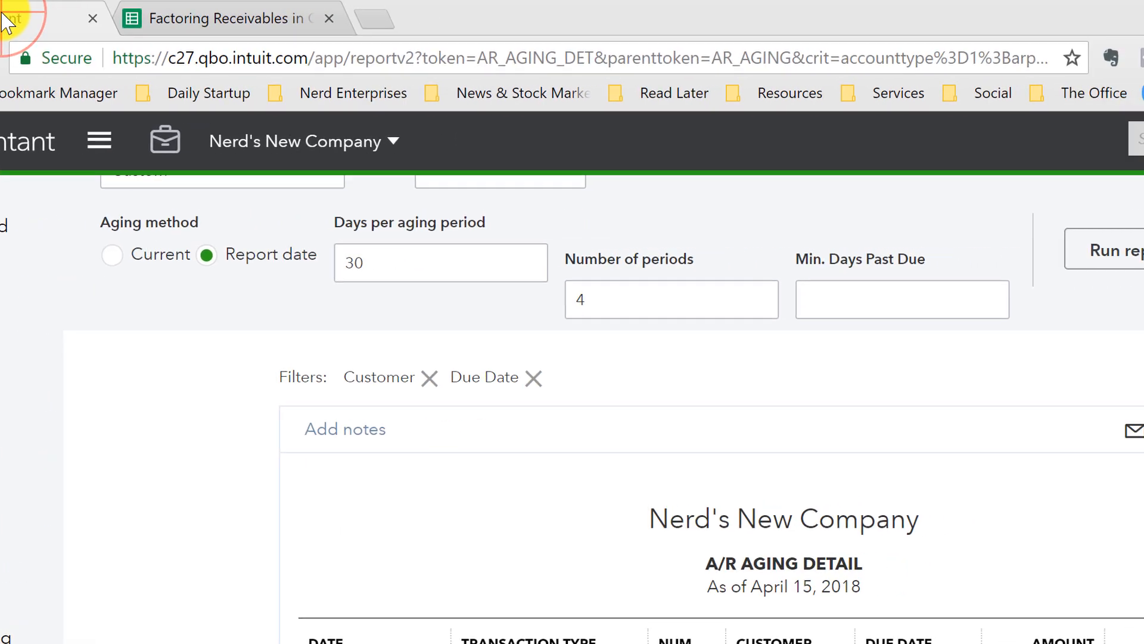
pyautogui.click(978, 145)
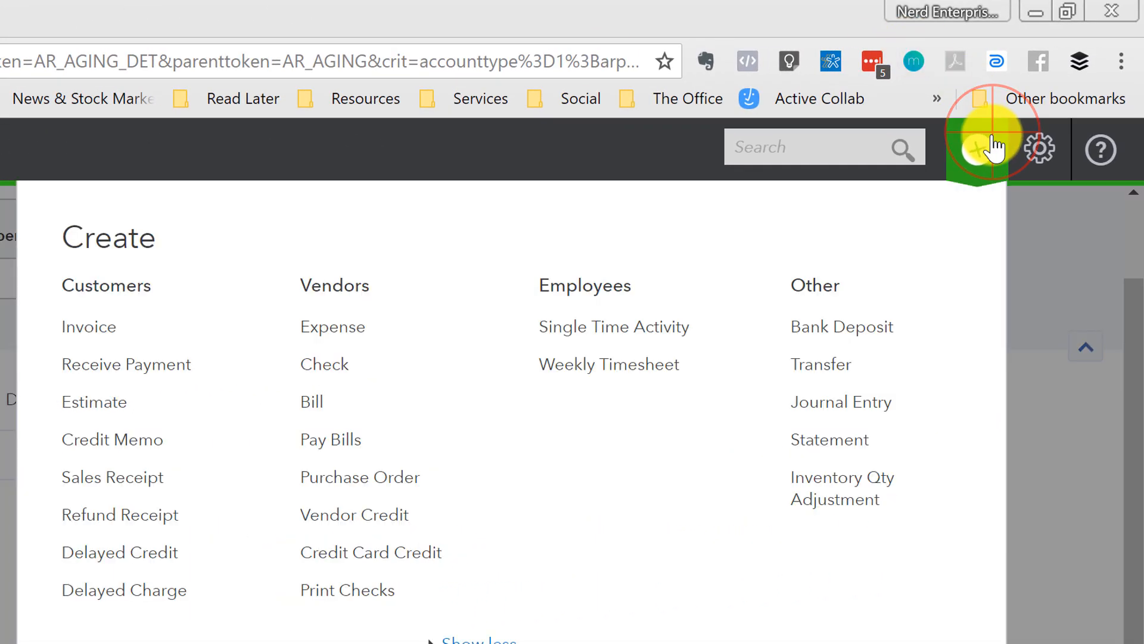
pyautogui.click(840, 341)
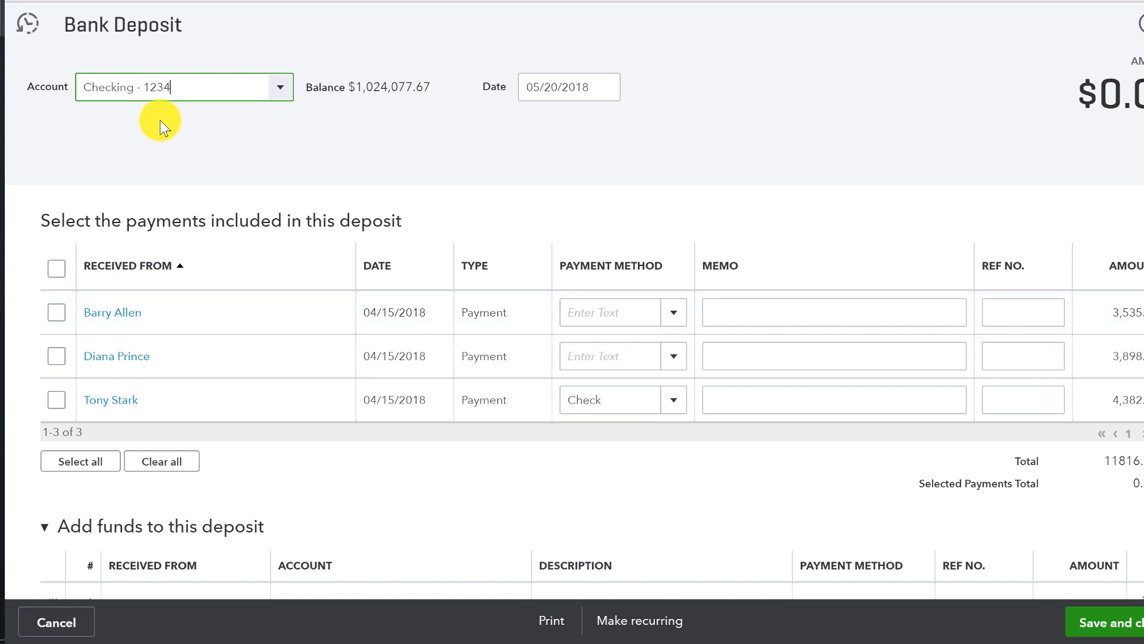
pyautogui.click(605, 87)
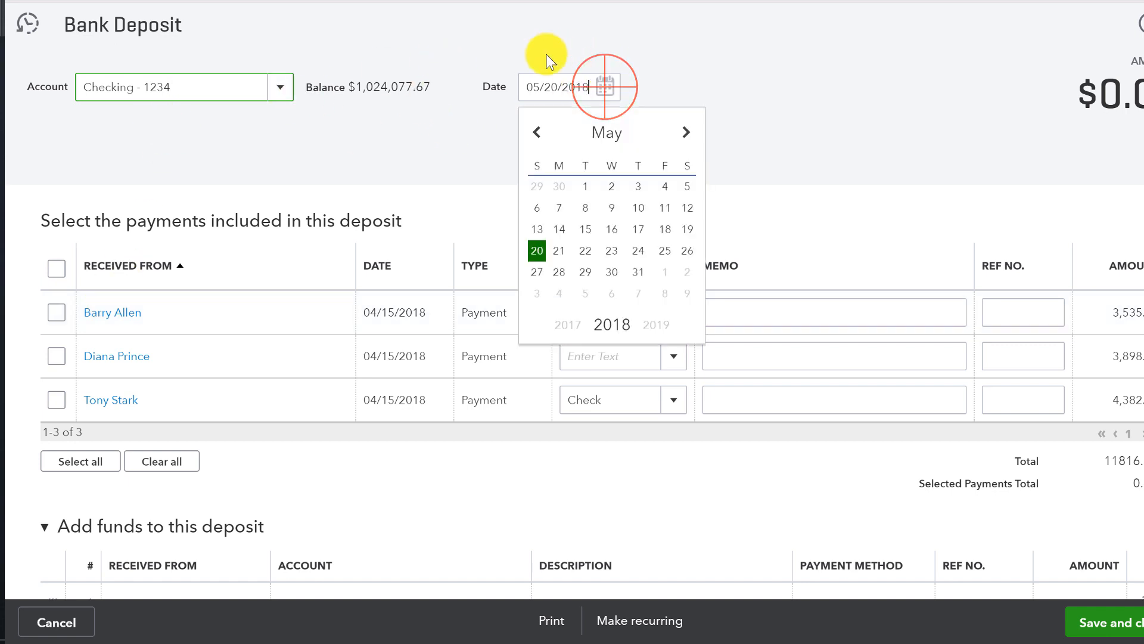
pyautogui.click(537, 134)
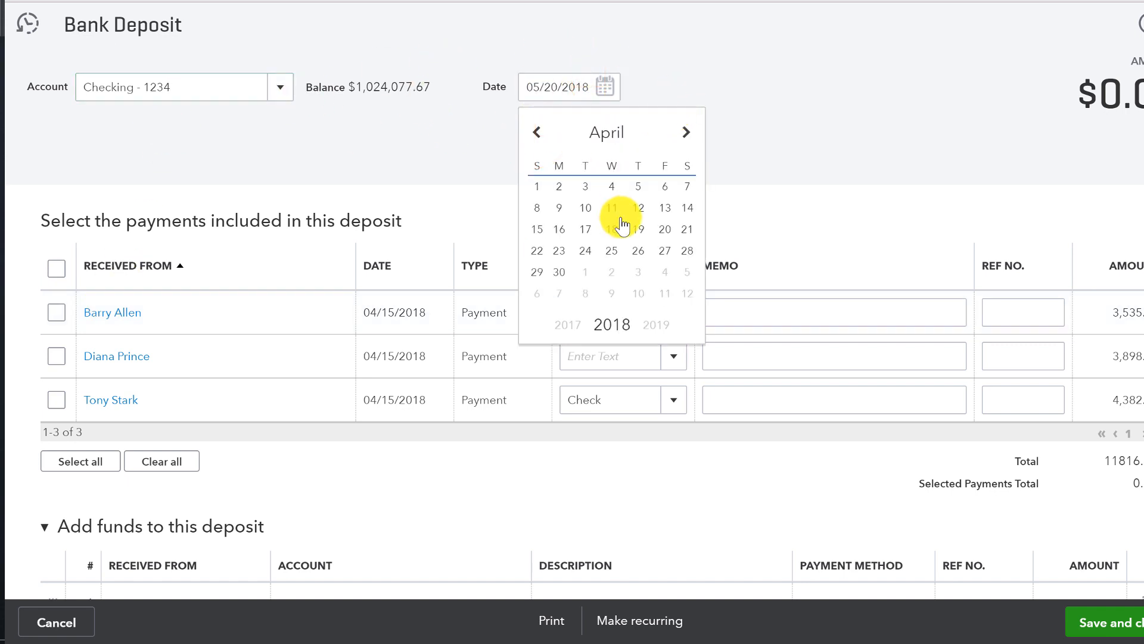
pyautogui.click(539, 229)
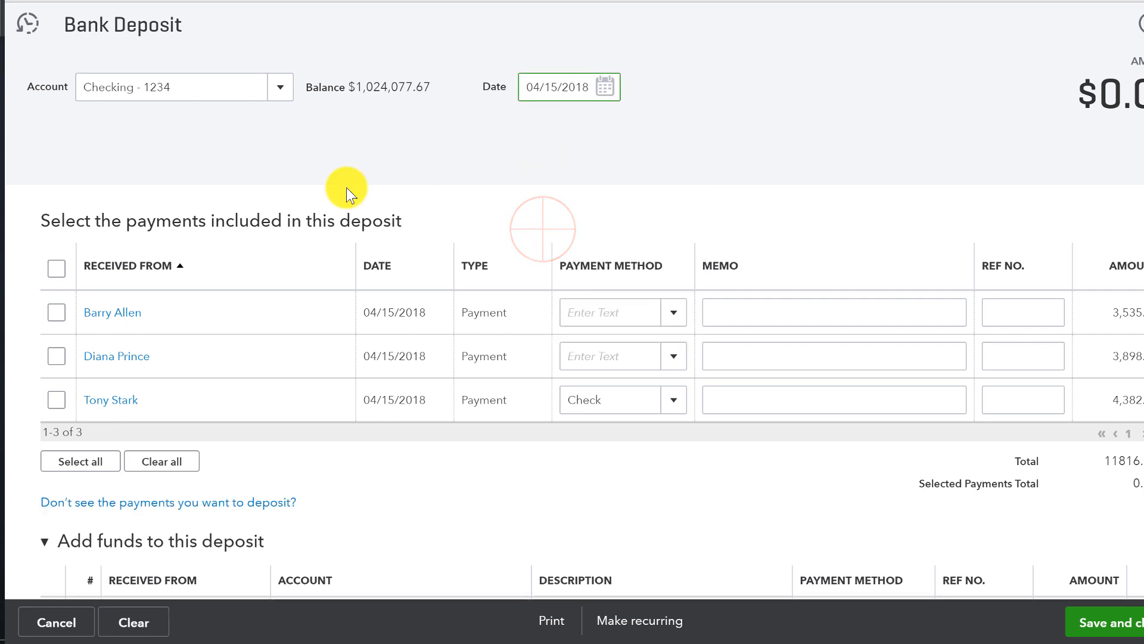
# Step: Include all three customer payments dated 04/15/2018 in the bank deposit
pyautogui.click(56, 312)
pyautogui.click(56, 356)
pyautogui.click(56, 400)
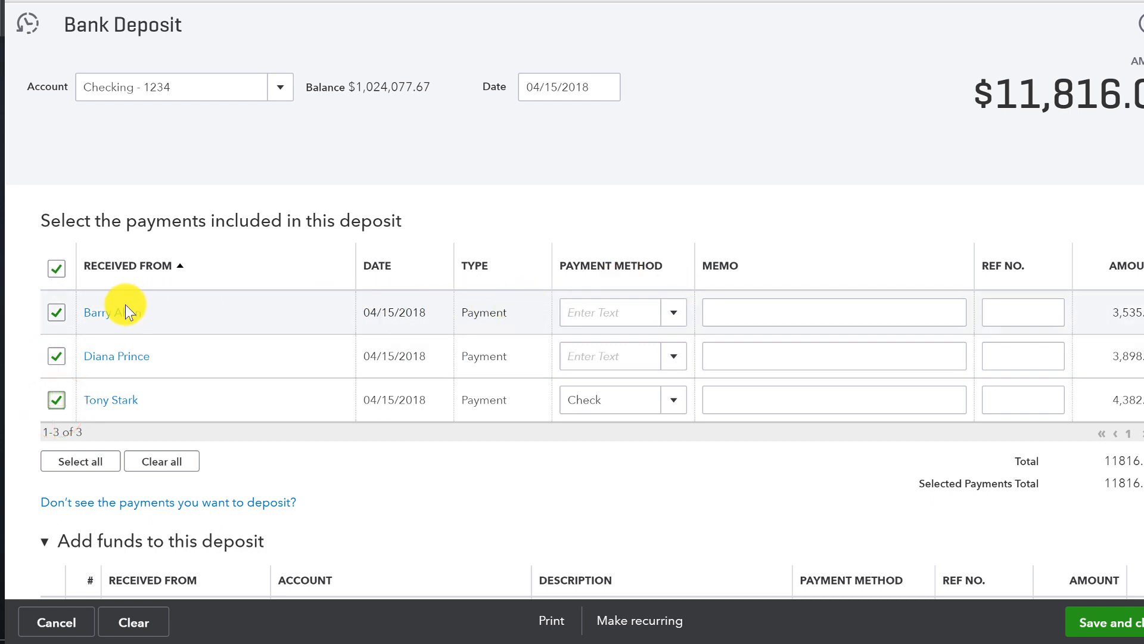
pyautogui.scroll(-2, 191, 301)
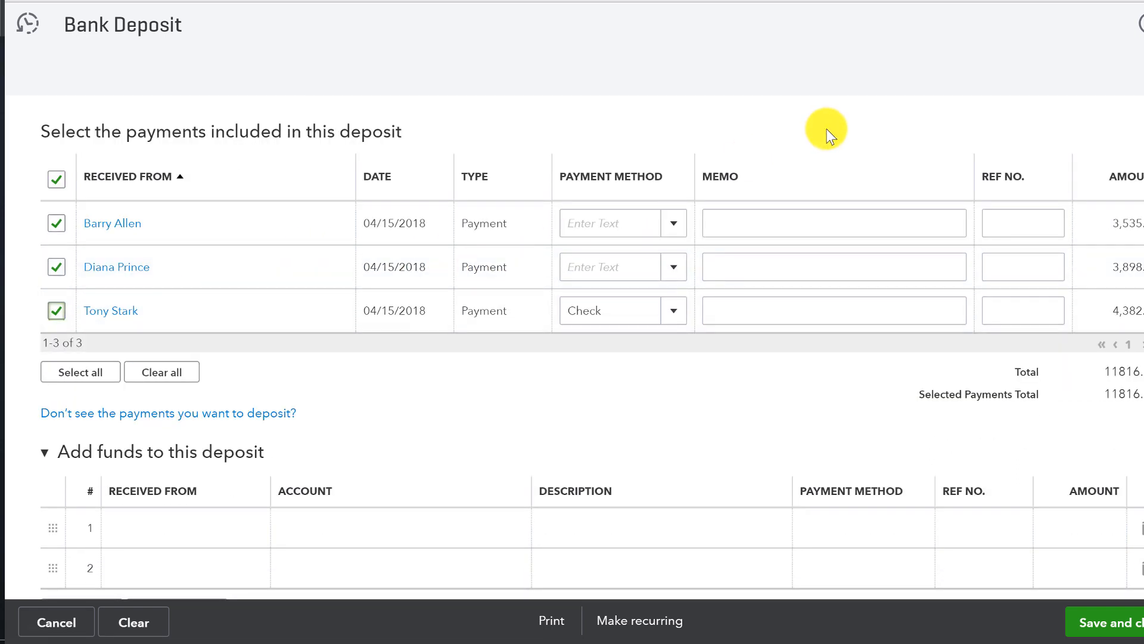
pyautogui.click(1034, 218)
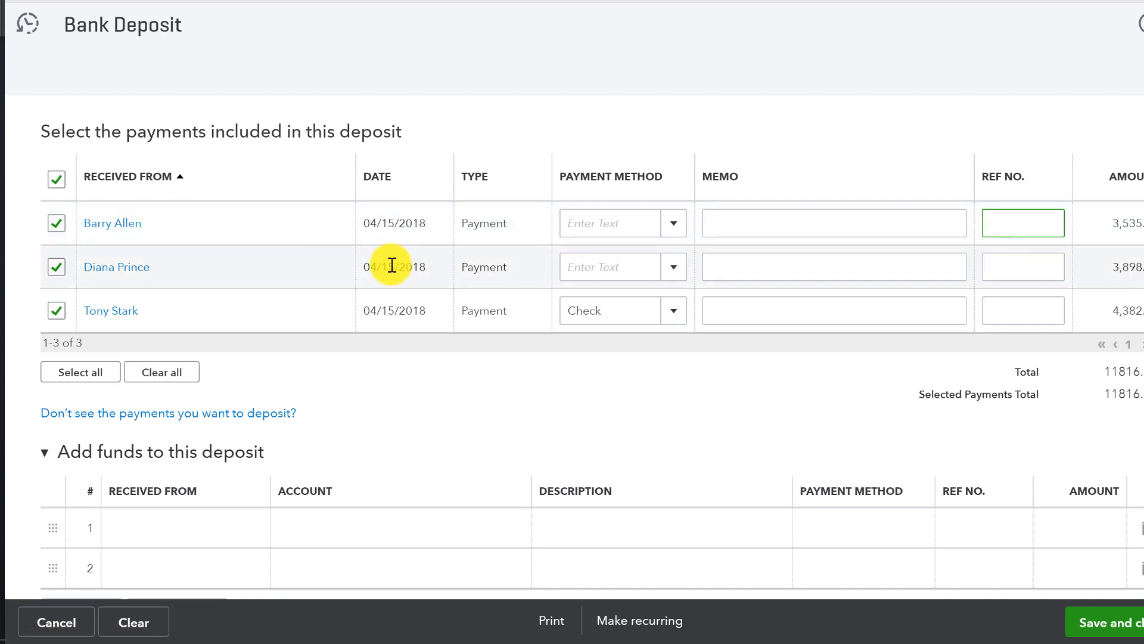
pyautogui.scroll(-5, 391, 264)
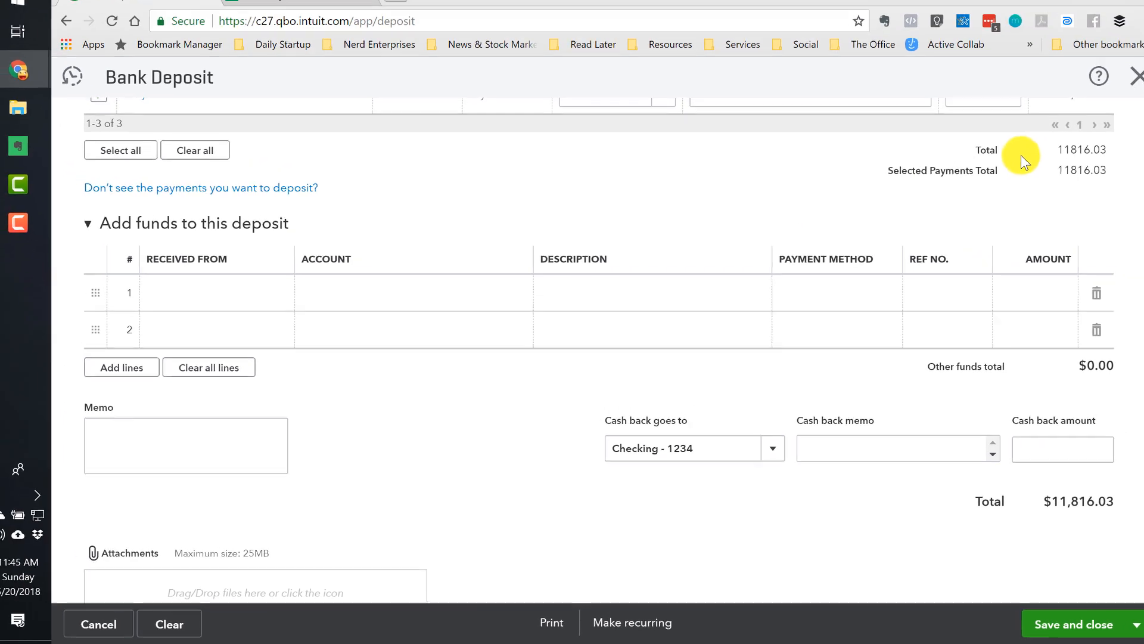
# Step: Switch to the Settlement sheet and examine the invoice amount total and the loan payoff and reserve amounts per invoice
pyautogui.click(270, 13)
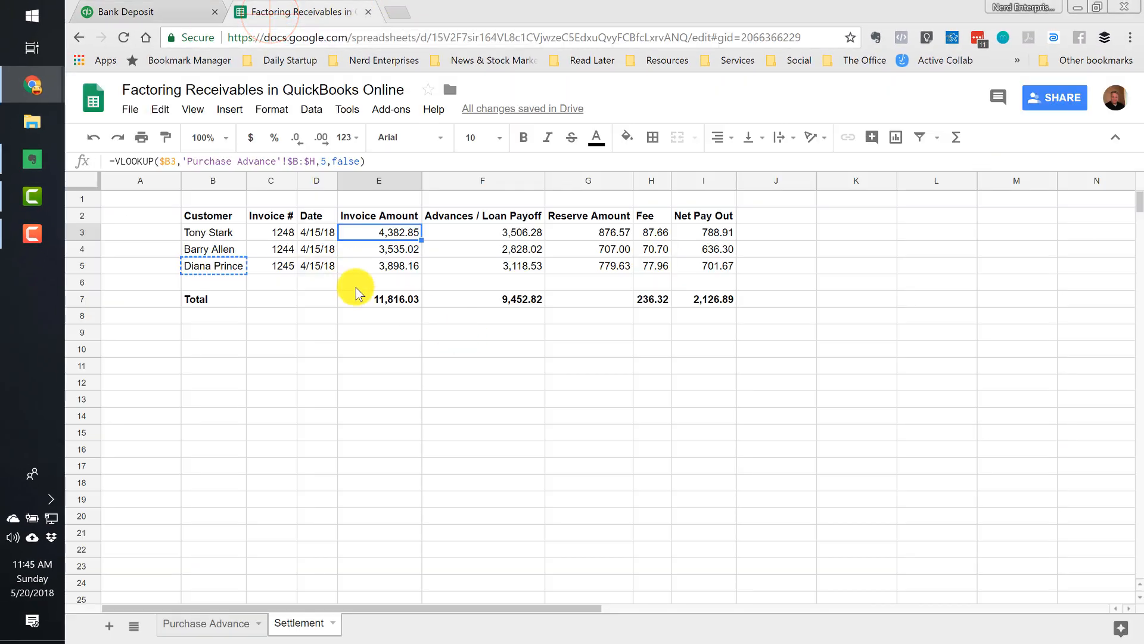
pyautogui.click(374, 299)
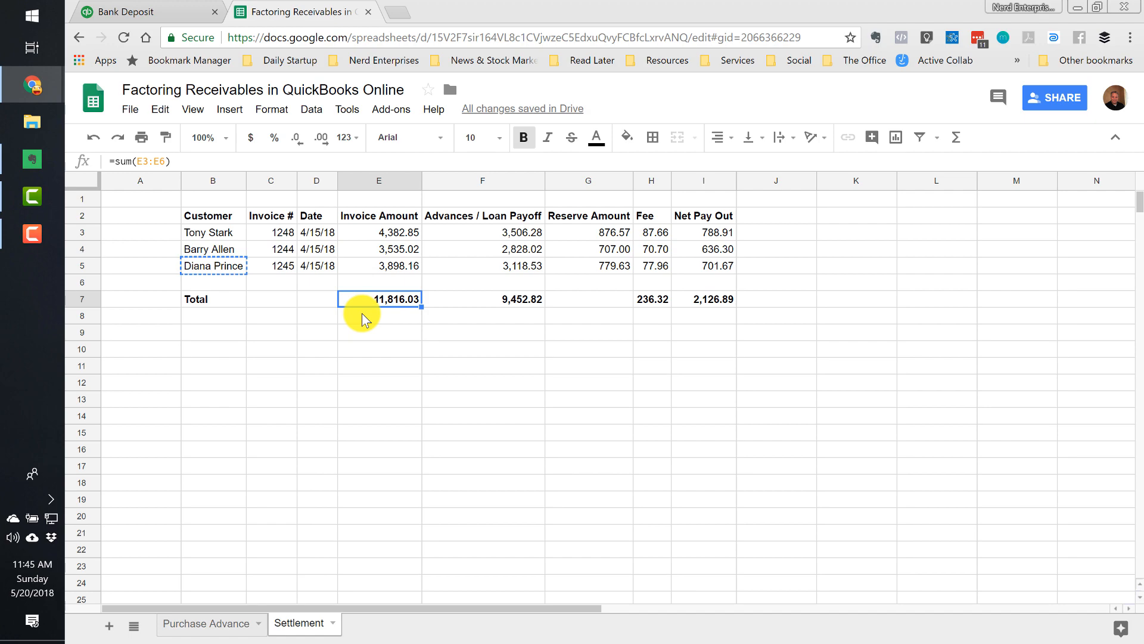
pyautogui.click(477, 216)
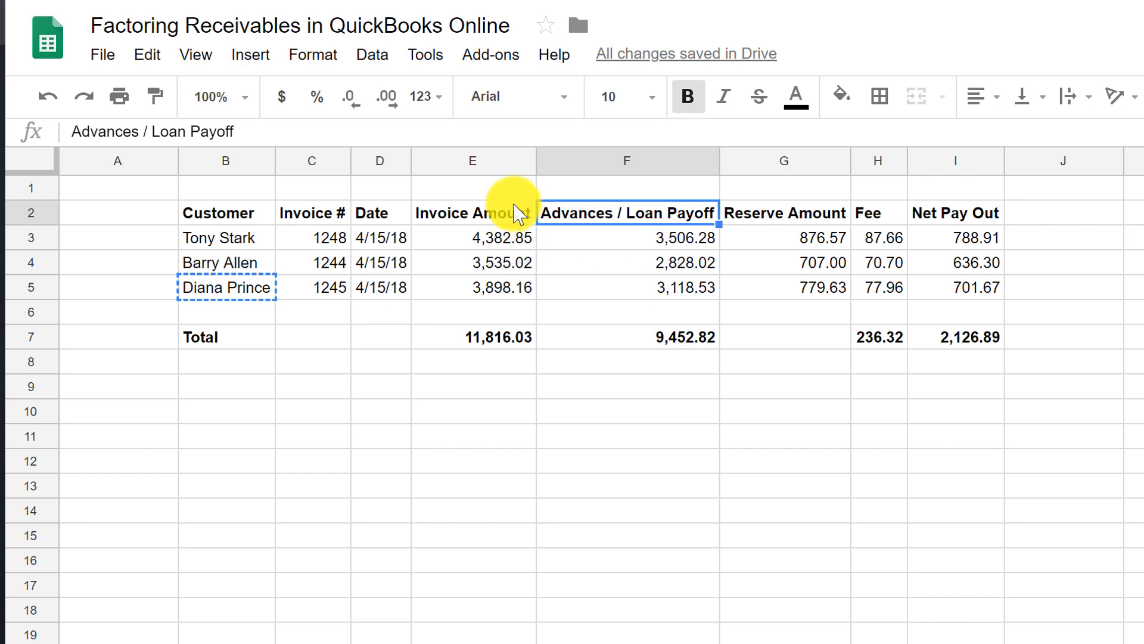
pyautogui.click(477, 236)
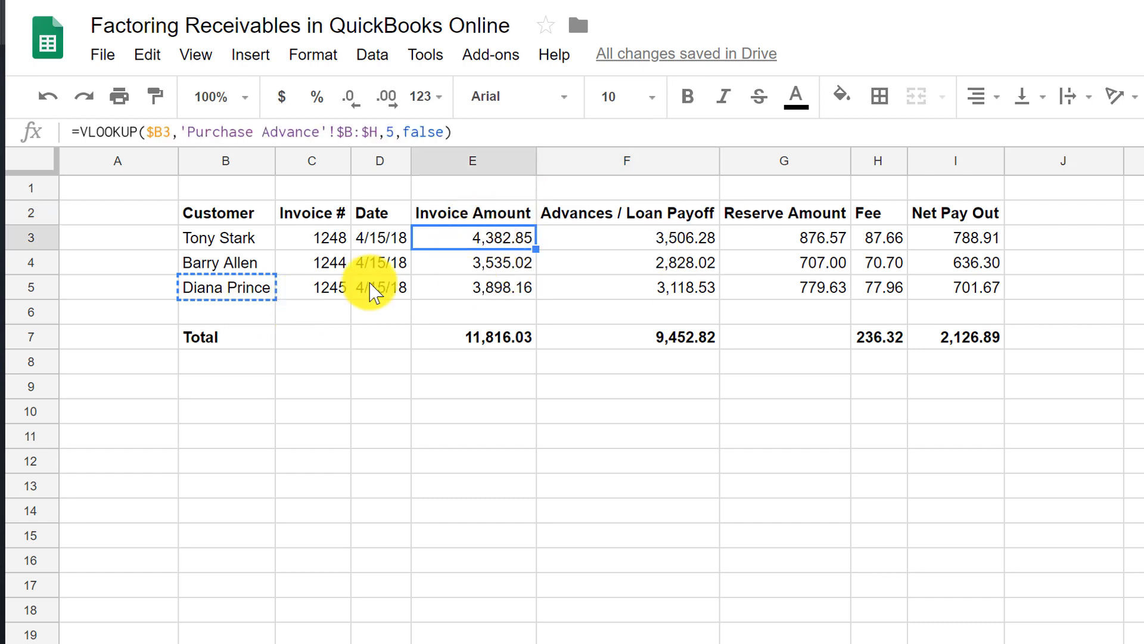
pyautogui.click(679, 241)
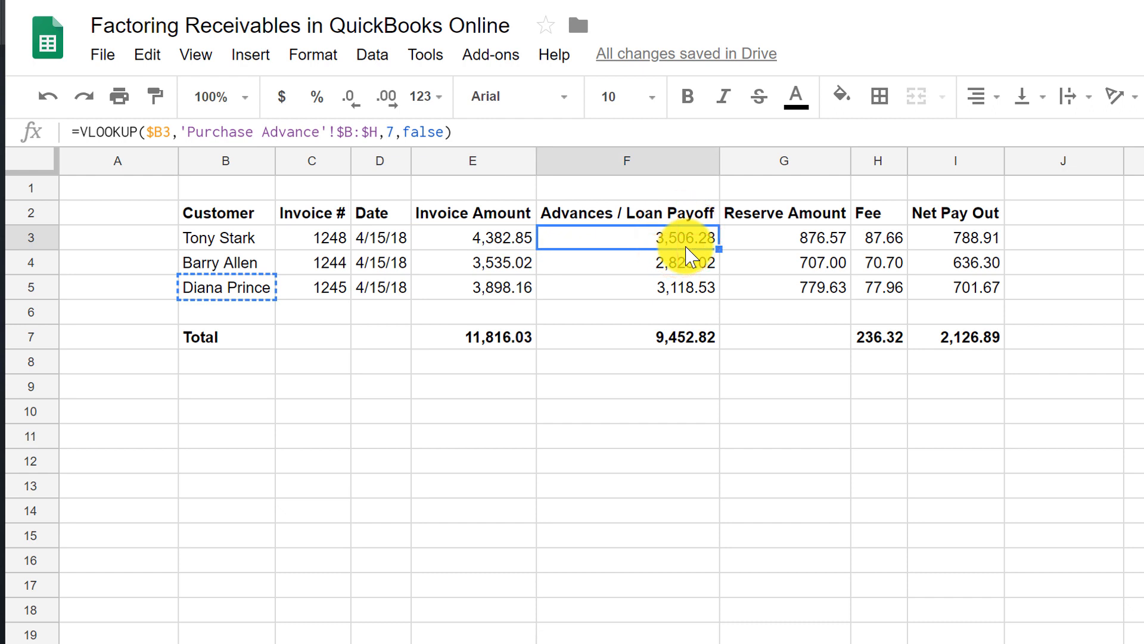
pyautogui.click(772, 251)
pyautogui.moveTo(658, 236); pyautogui.dragTo(769, 293)
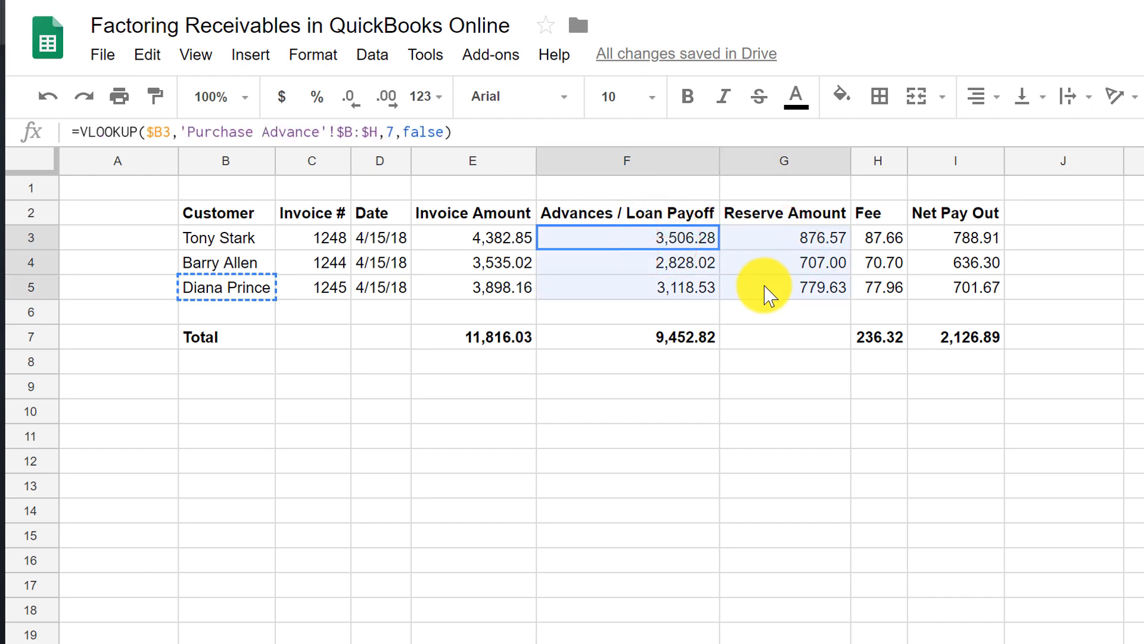
pyautogui.click(497, 337)
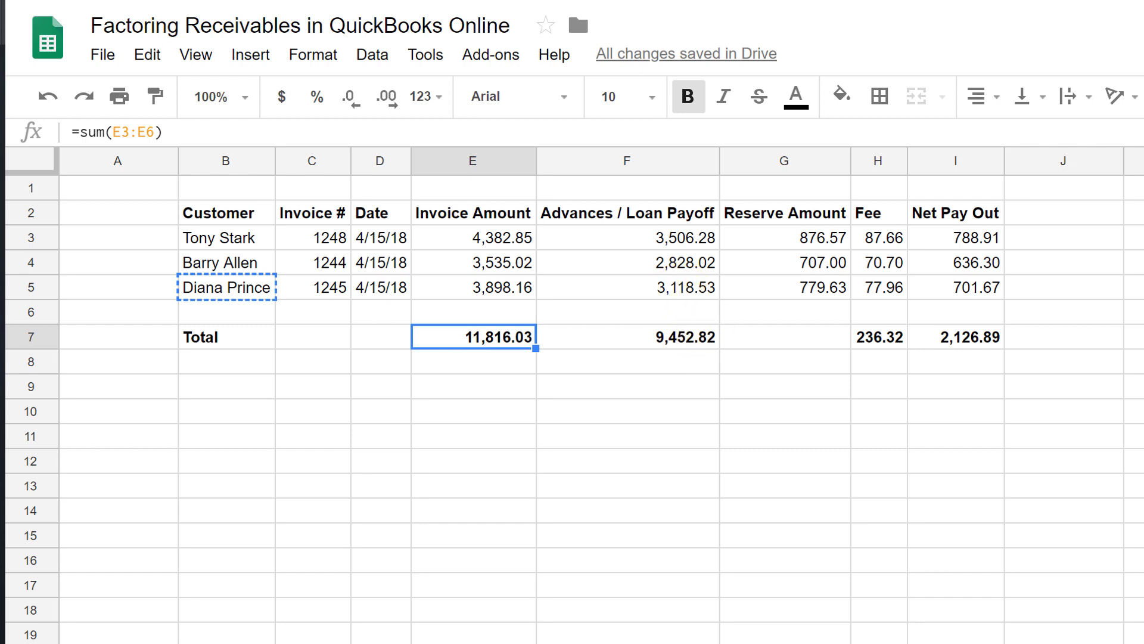
# Step: Return to the QuickBooks bank deposit and assign Factor Loan Payable as the account of the first added-funds line
pyautogui.click(124, 13)
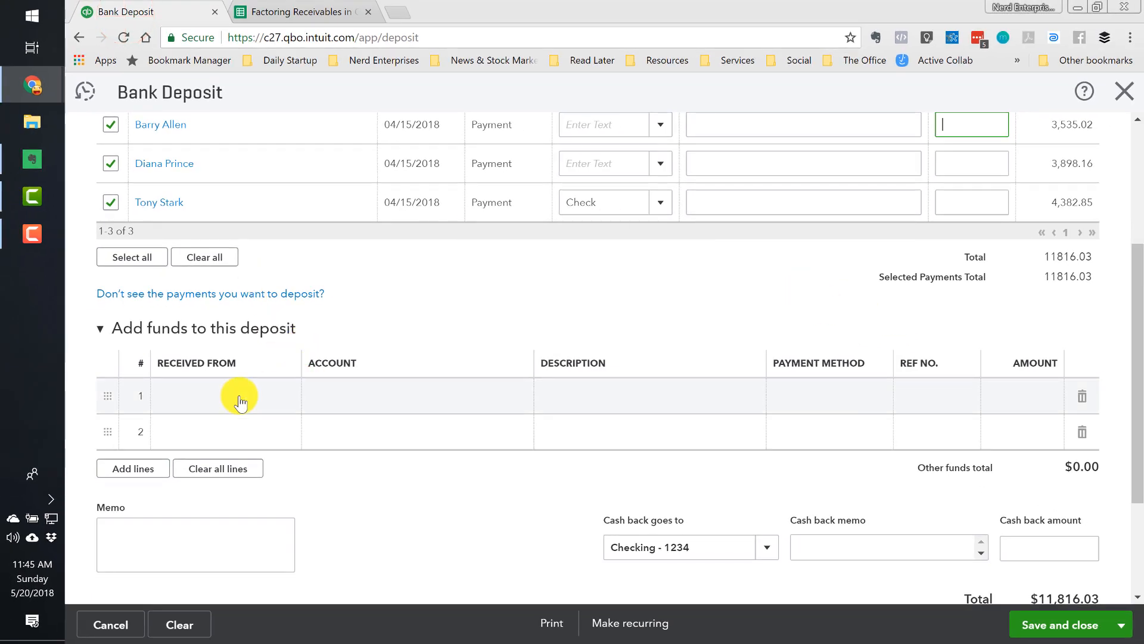
pyautogui.click(370, 401)
pyautogui.write('Factor Reserve Account')
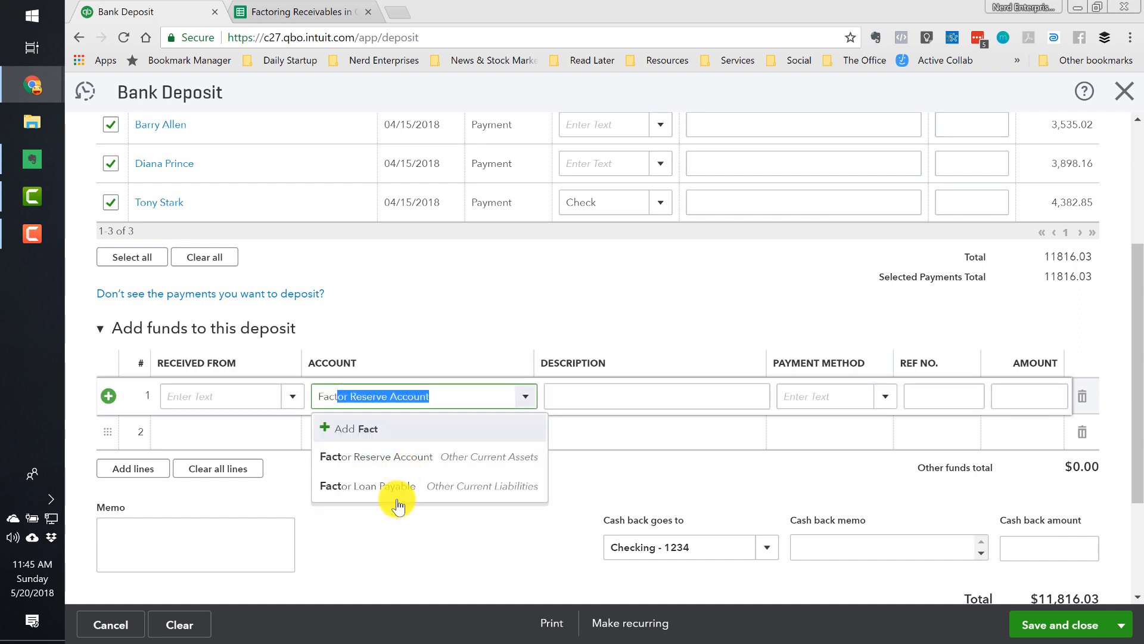
pyautogui.click(395, 499)
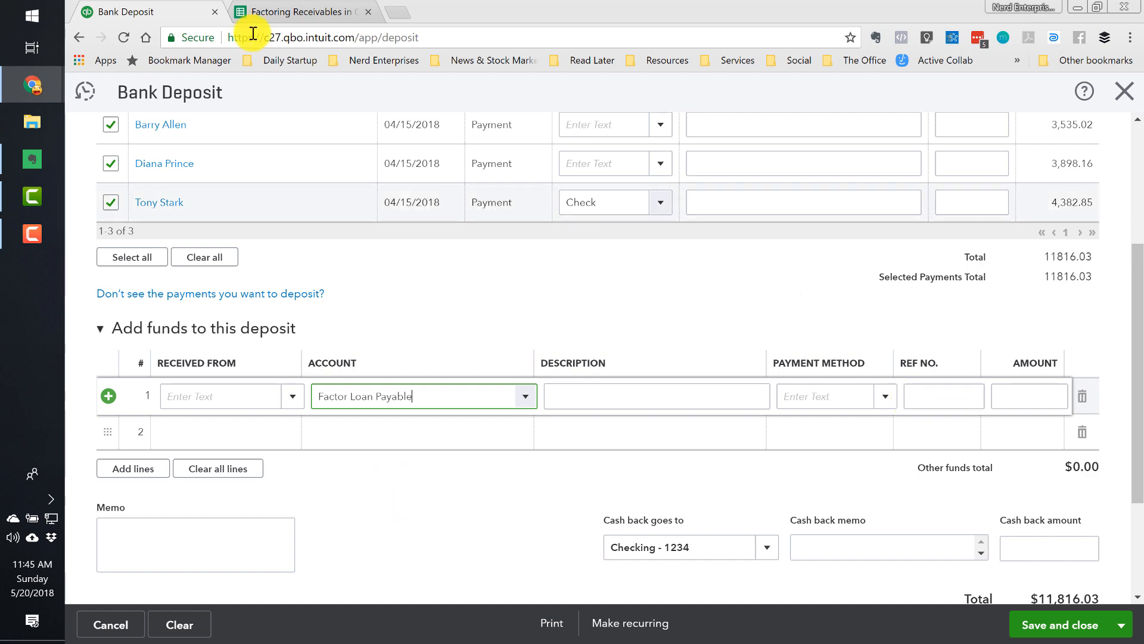
# Step: Copy the invoice amount total from the Settlement sheet and enter it as -11,816.03 on the Factor Loan Payable line
pyautogui.click(280, 16)
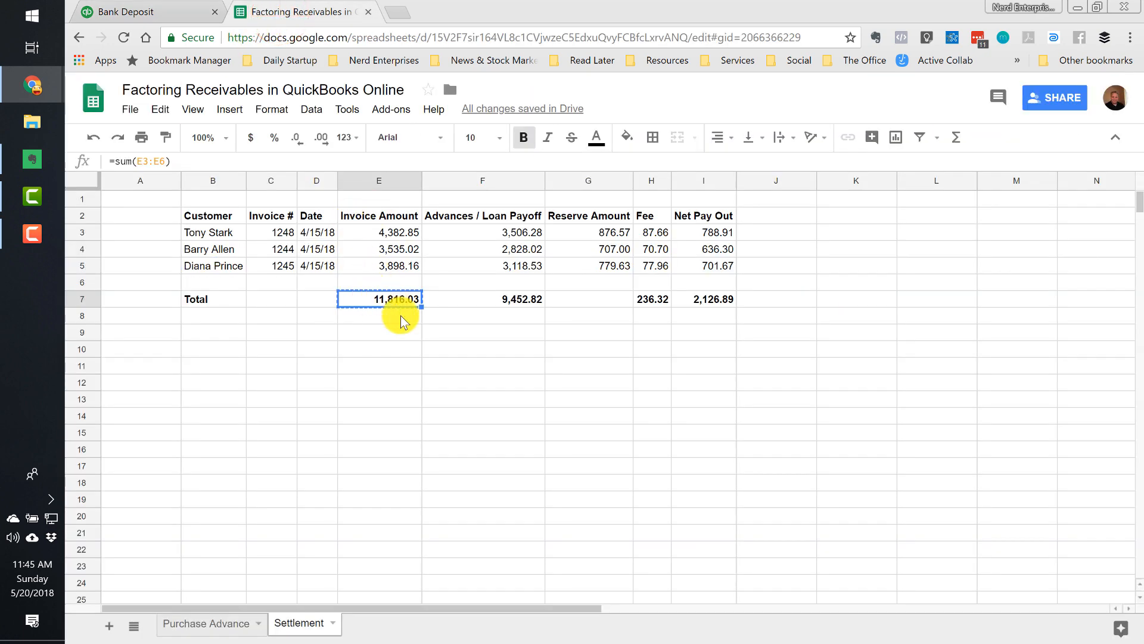
pyautogui.click(150, 13)
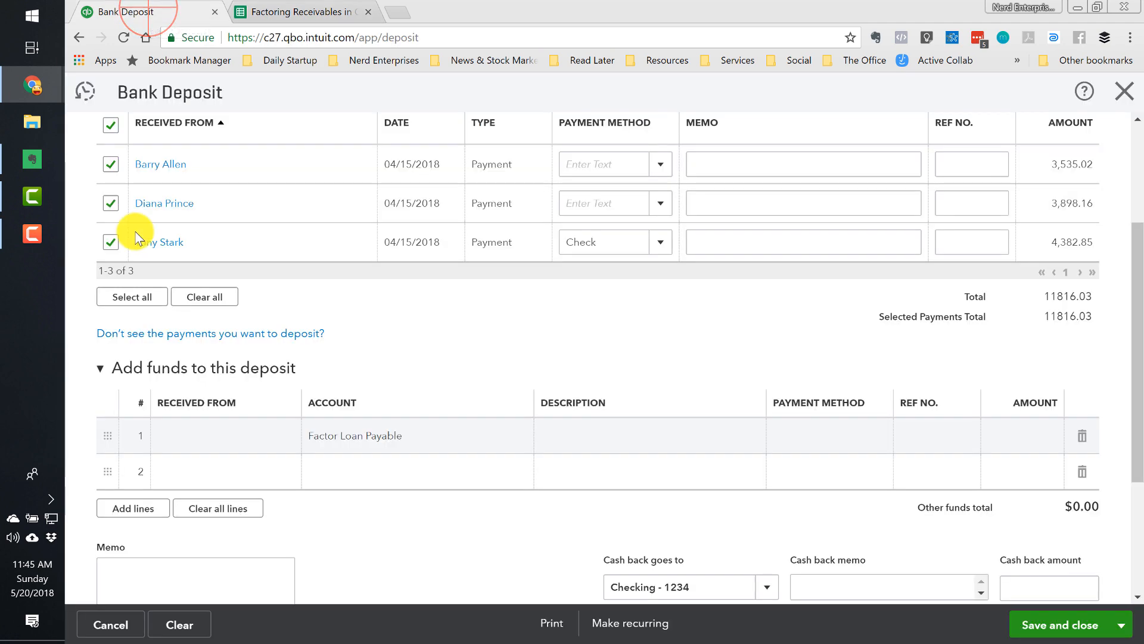
pyautogui.click(1023, 437)
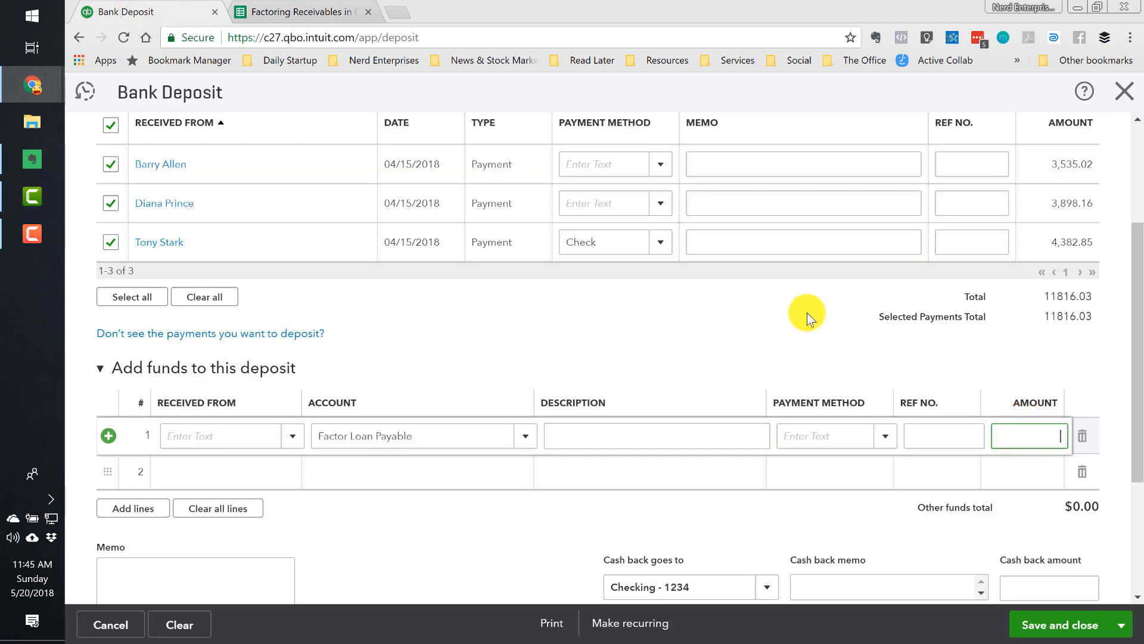
pyautogui.write('-11,816.03')
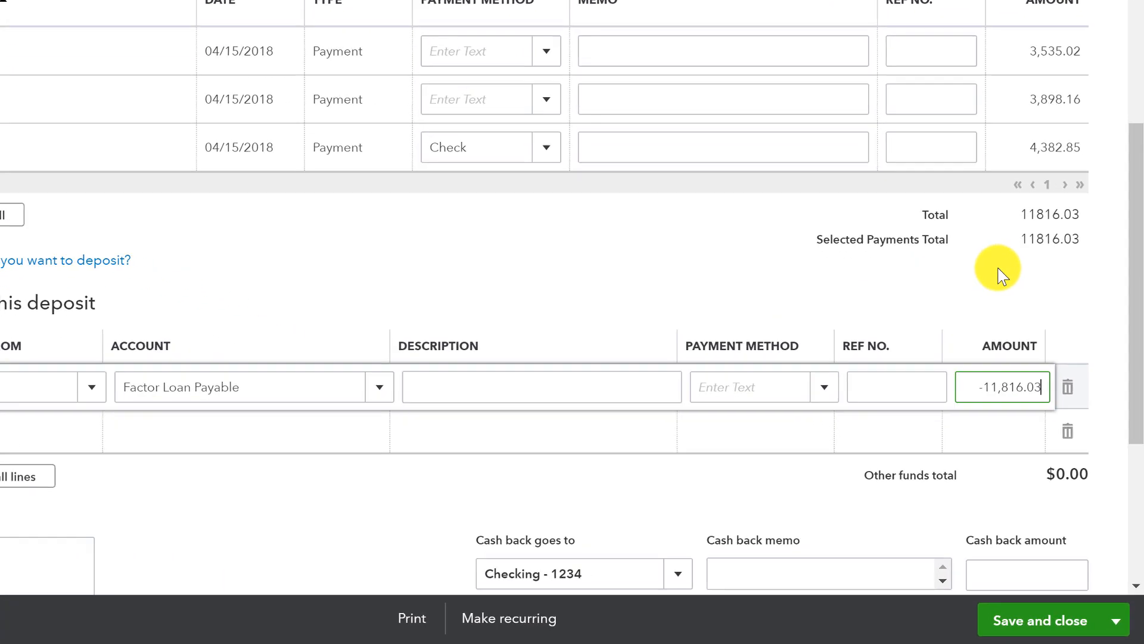
pyautogui.press('Tab')
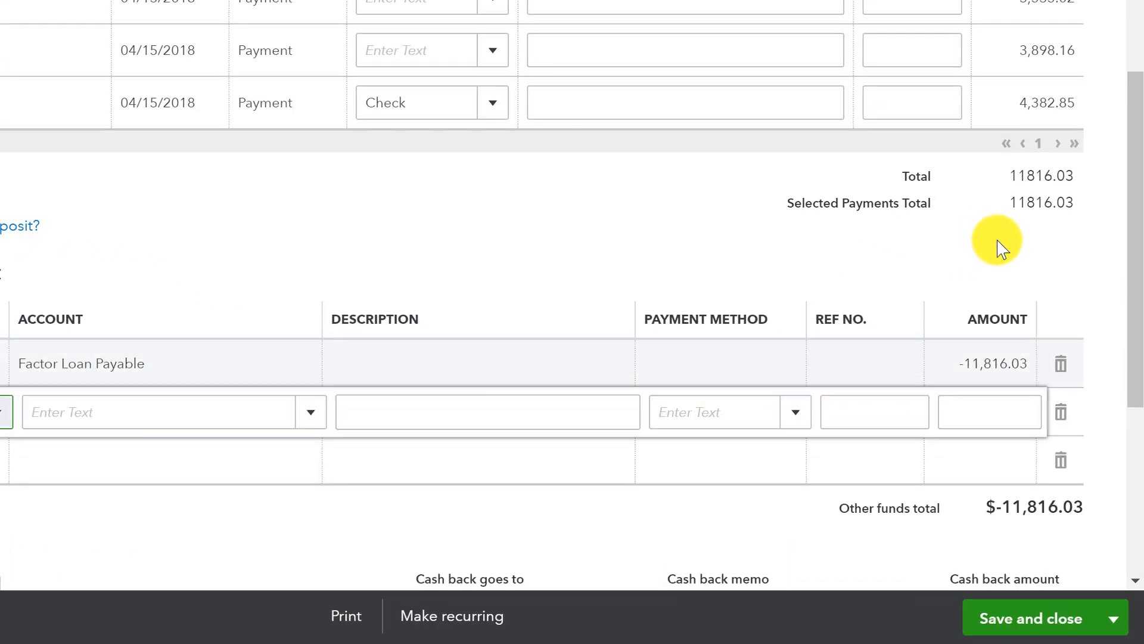
pyautogui.scroll(-2, 995, 245)
pyautogui.scroll(-1, 997, 234)
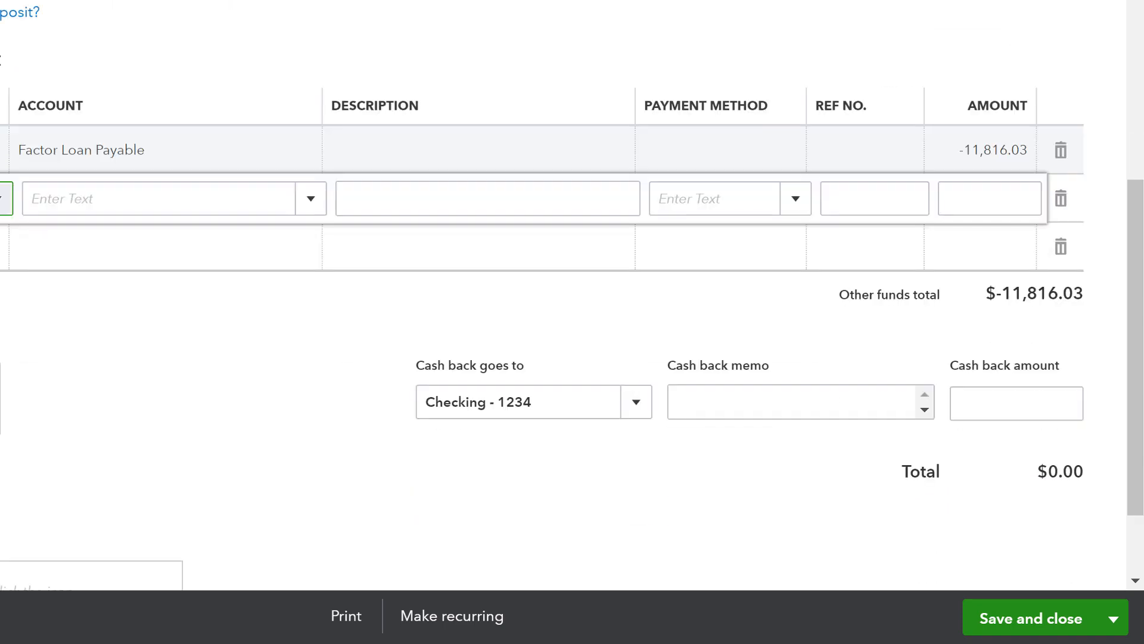
# Step: Total the Reserve Amount column in G7 of the Settlement sheet by copying the sum formula from F7
pyautogui.hotkey('ctrl', 'Tab')
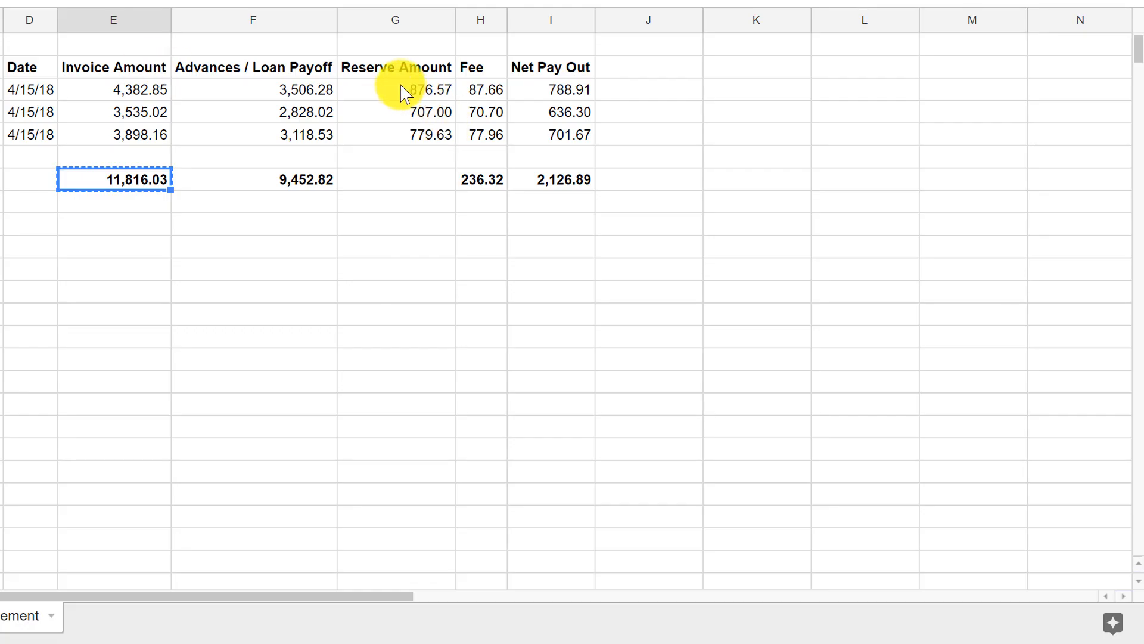
pyautogui.moveTo(430, 95); pyautogui.dragTo(411, 136)
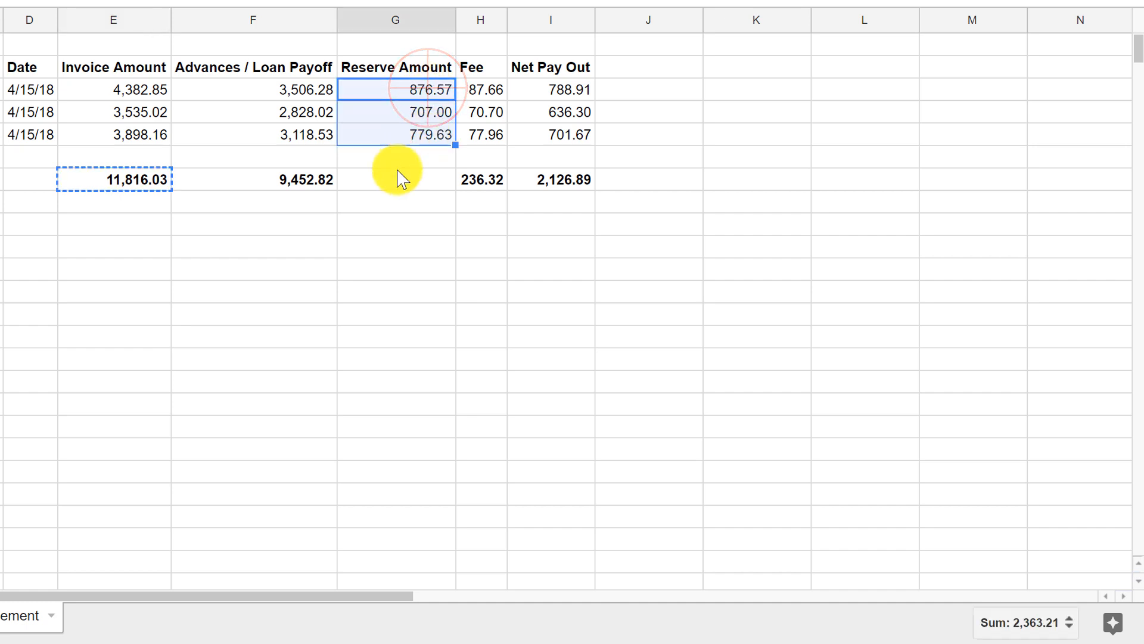
pyautogui.click(396, 179)
pyautogui.click(276, 179)
pyautogui.hotkey('ctrl', 'c')
pyautogui.click(404, 178)
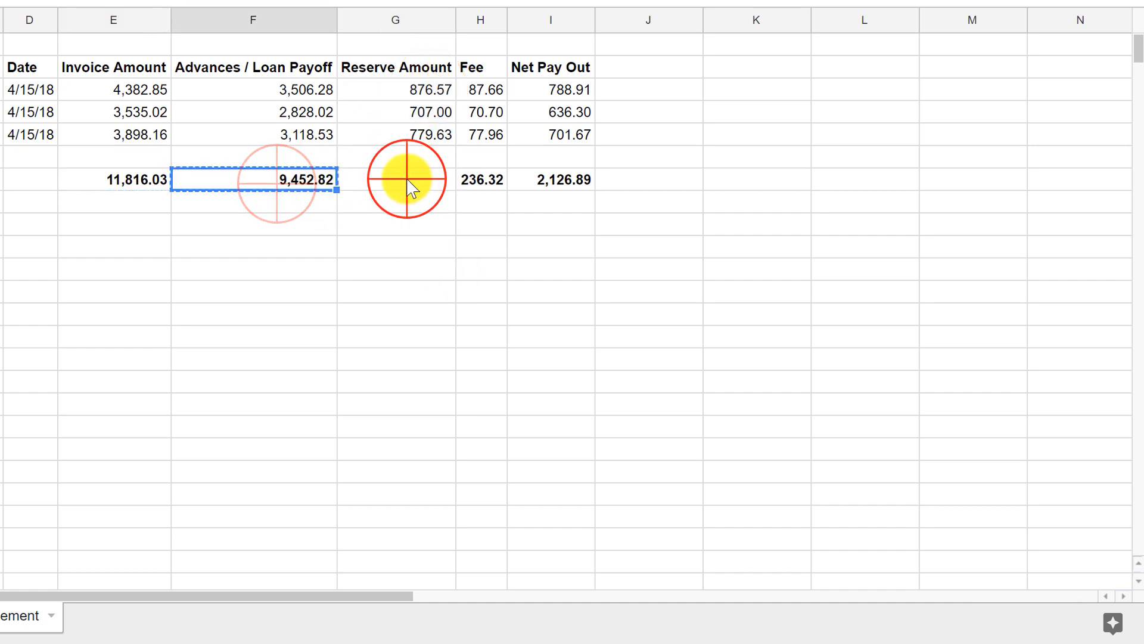
pyautogui.hotkey('ctrl', 'v')
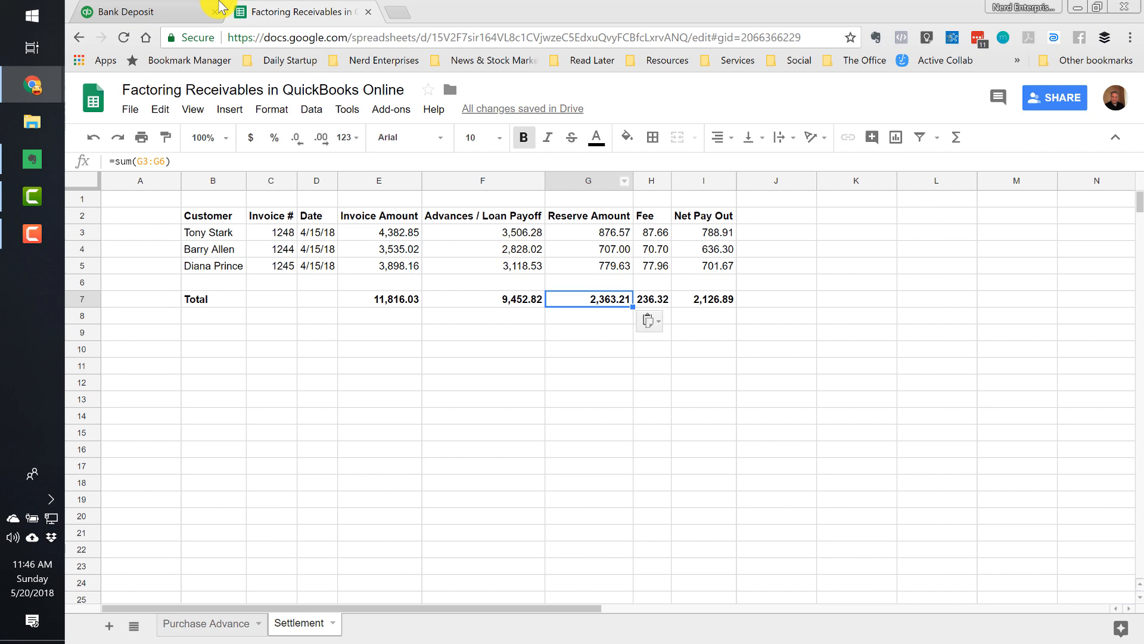
# Step: Return to the QuickBooks bank deposit and assign Factor Reserve Account as the account of the second added-funds line
pyautogui.click(184, 12)
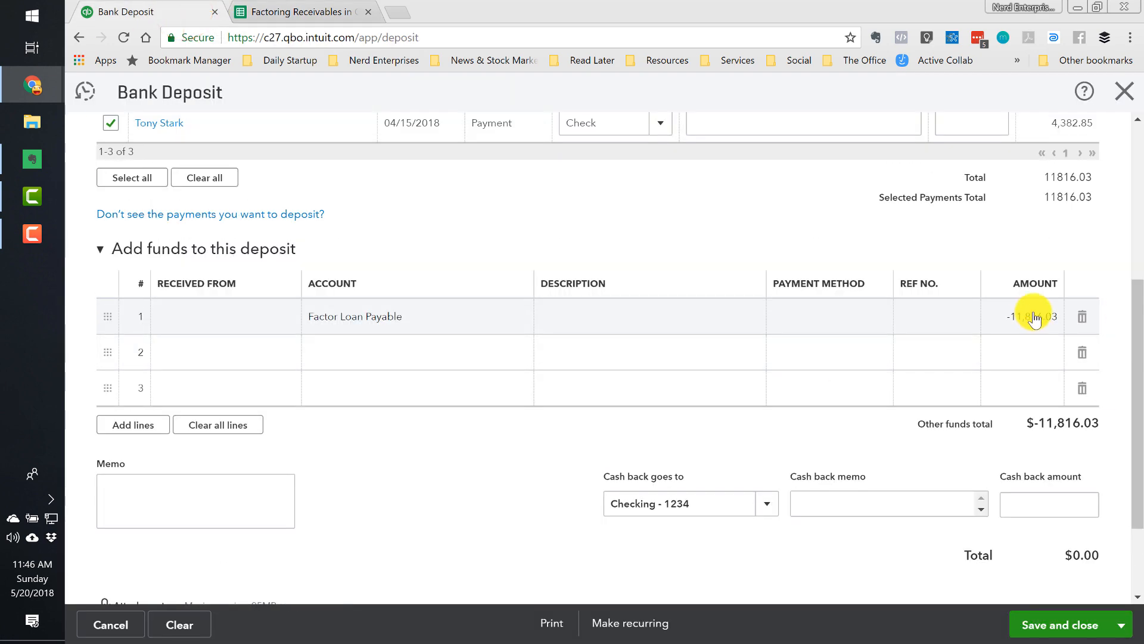
pyautogui.click(377, 352)
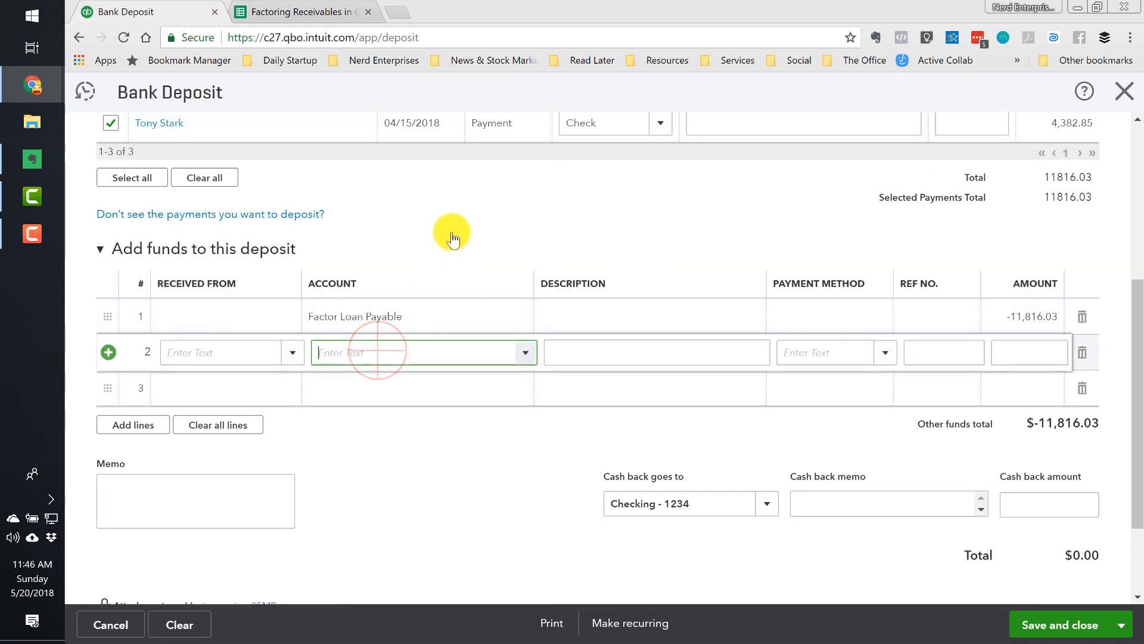
pyautogui.write('Res')
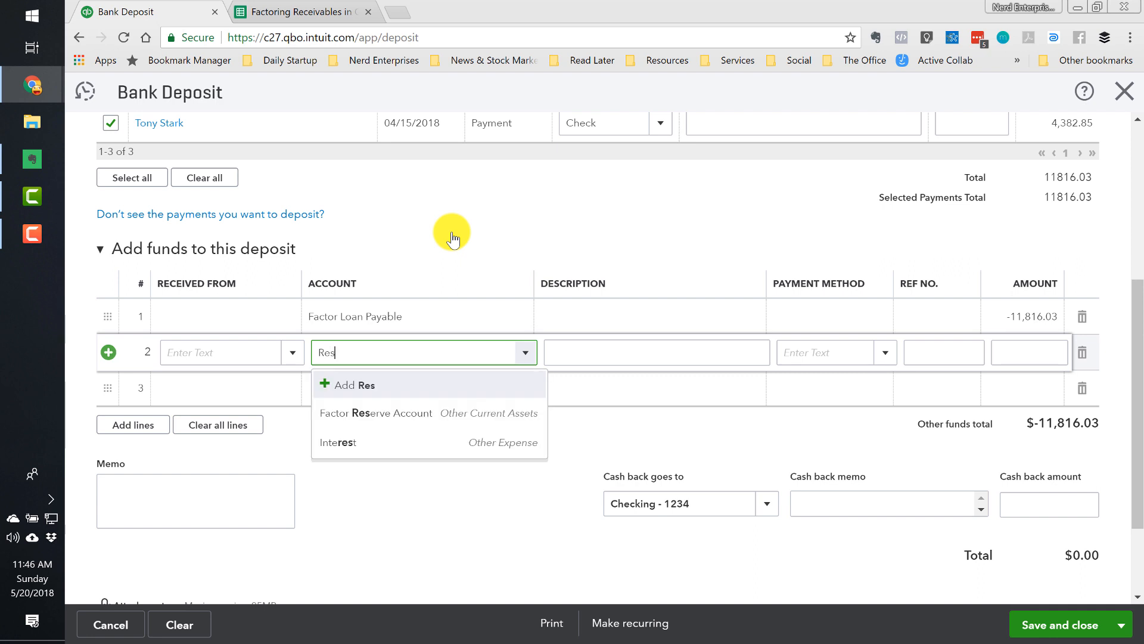
pyautogui.click(374, 409)
pyautogui.click(1040, 352)
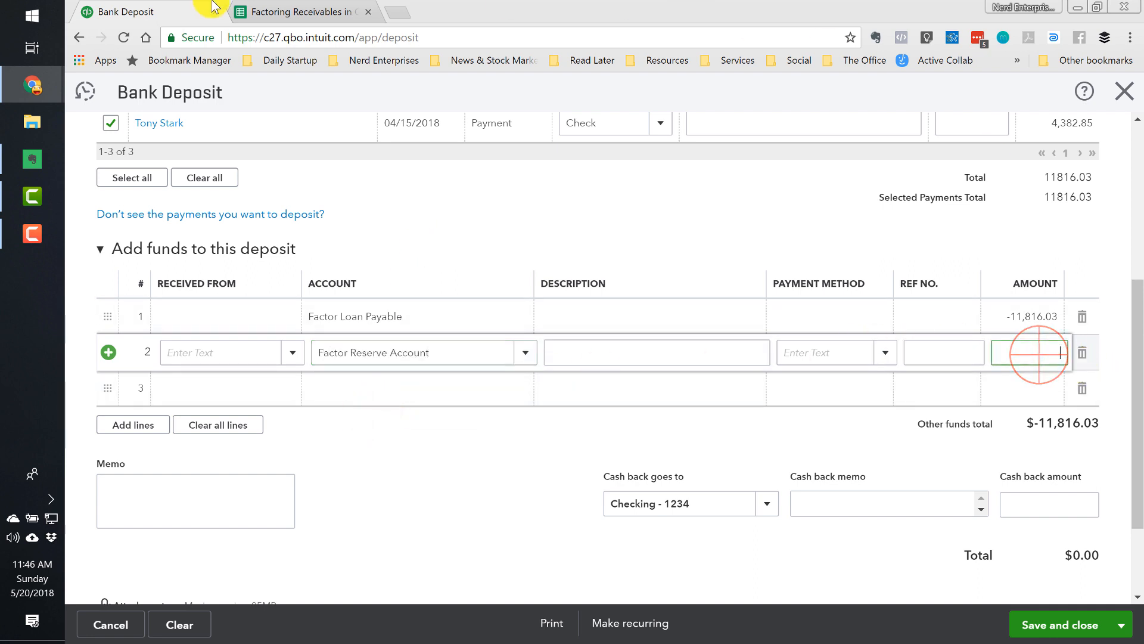
# Step: Look up the Reserve Amount total in the Settlement sheet and enter 2363.21 as the Factor Reserve Account line's amount in the QuickBooks deposit
pyautogui.click(289, 12)
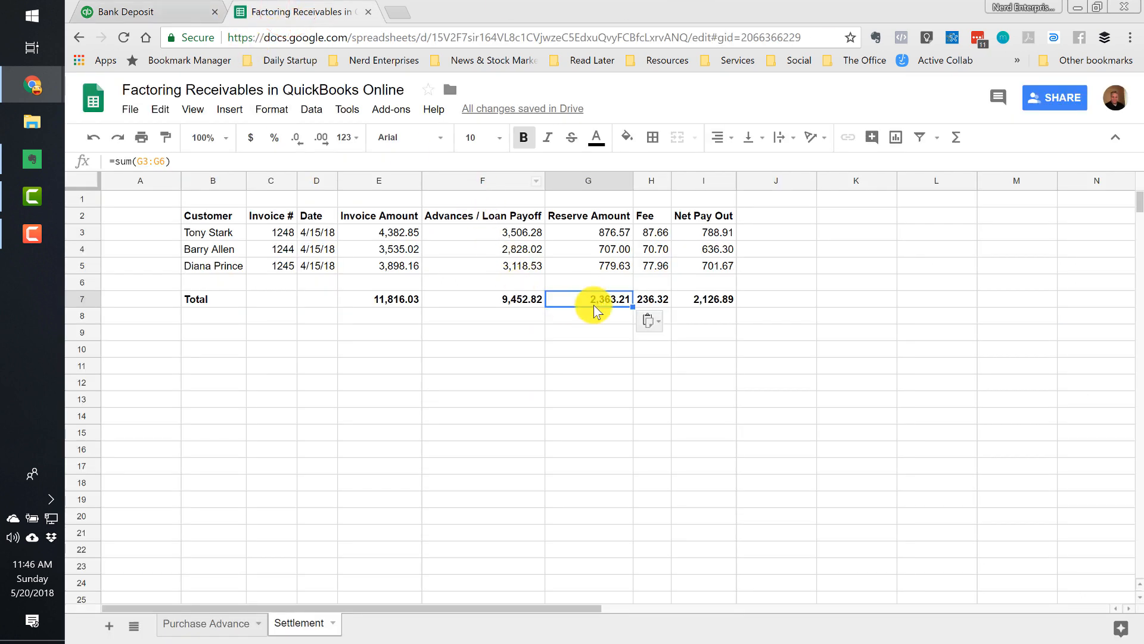
pyautogui.click(160, 12)
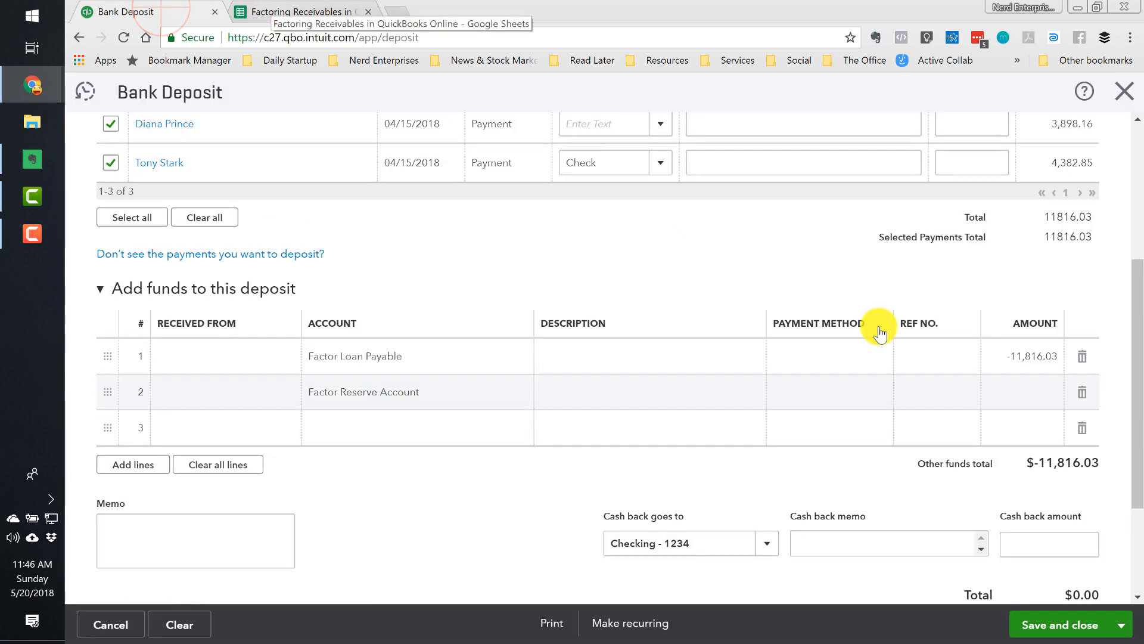
pyautogui.click(1018, 391)
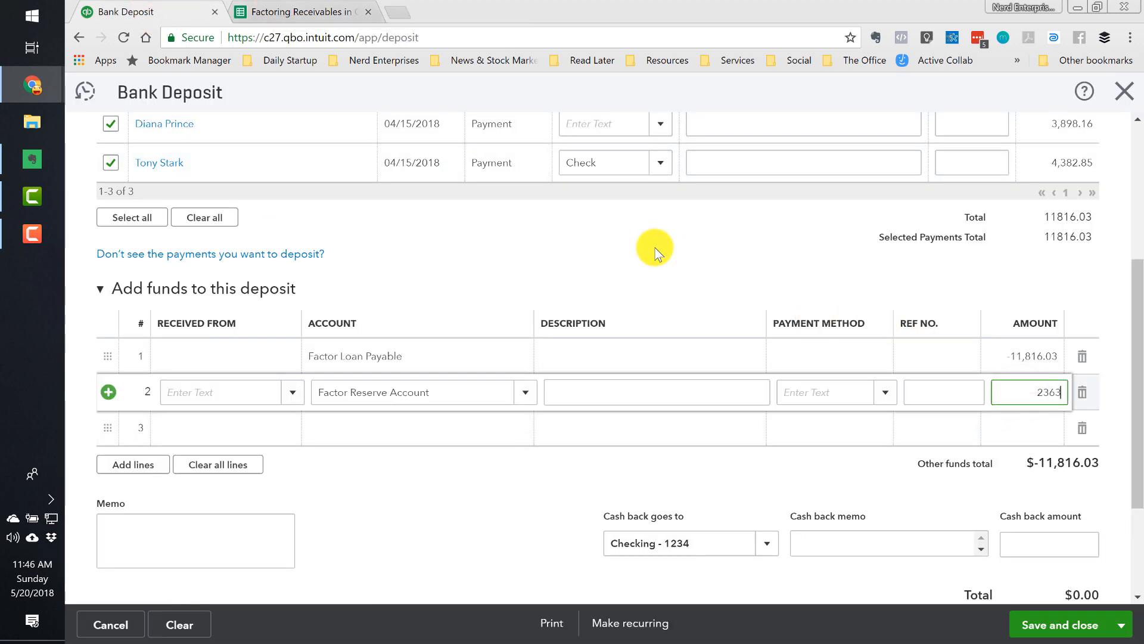
pyautogui.press('Tab')
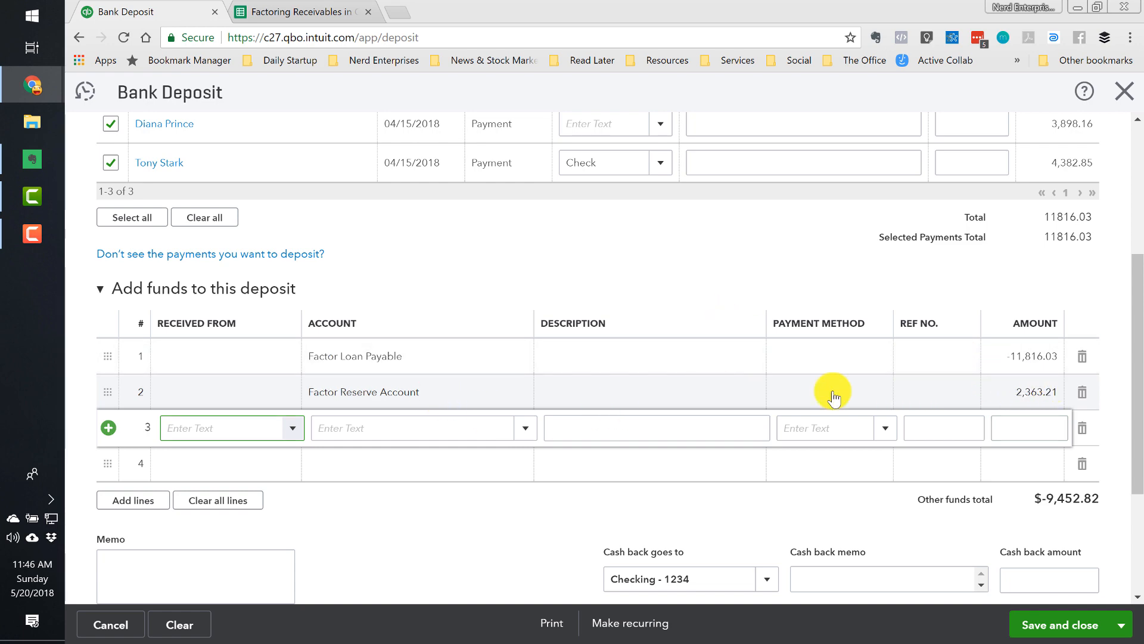
# Step: Check the deposit's overall total and other funds total against the loan and reserve lines
pyautogui.scroll(-2, 831, 405)
pyautogui.scroll(-1, 833, 420)
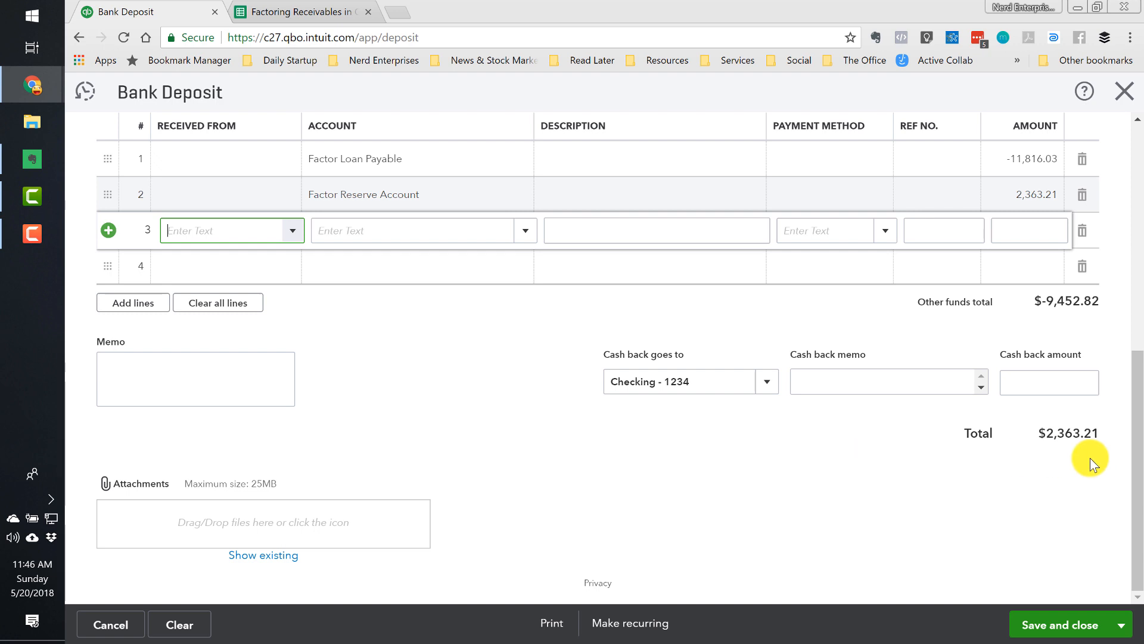
pyautogui.click(1052, 434)
pyautogui.moveTo(1052, 434); pyautogui.dragTo(1080, 433)
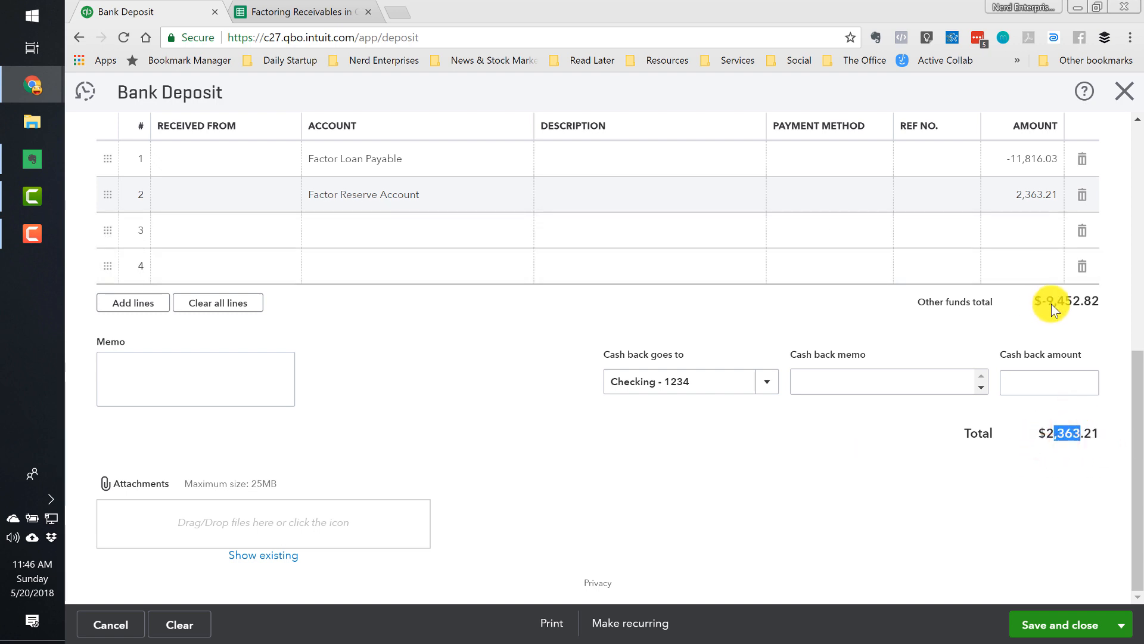
pyautogui.scroll(1, 1052, 307)
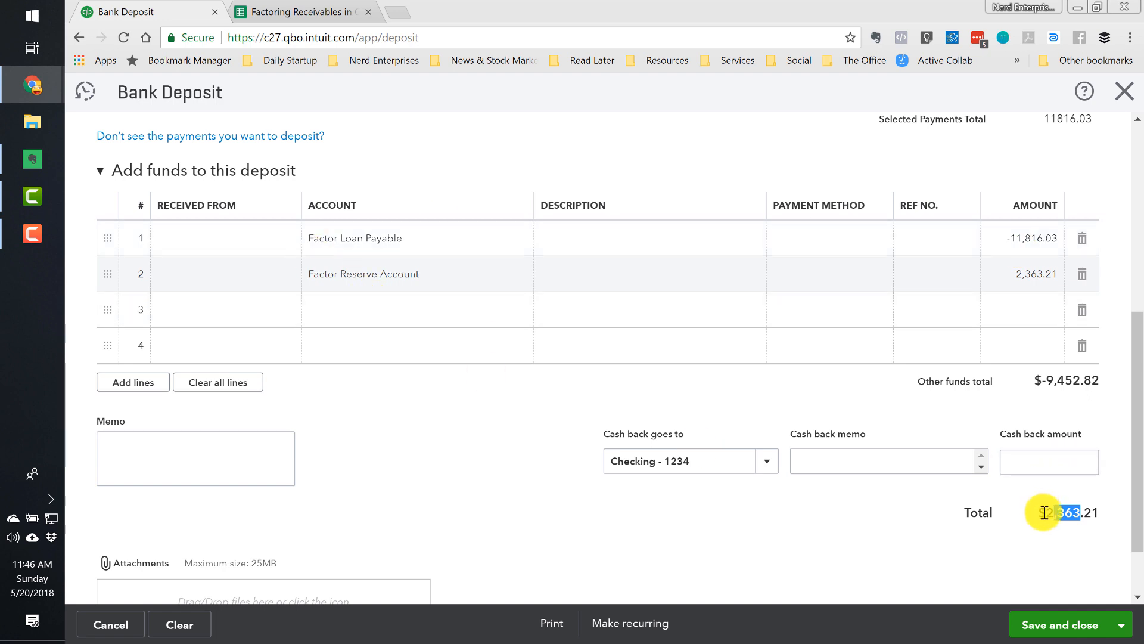
pyautogui.moveTo(1045, 511); pyautogui.dragTo(1082, 511)
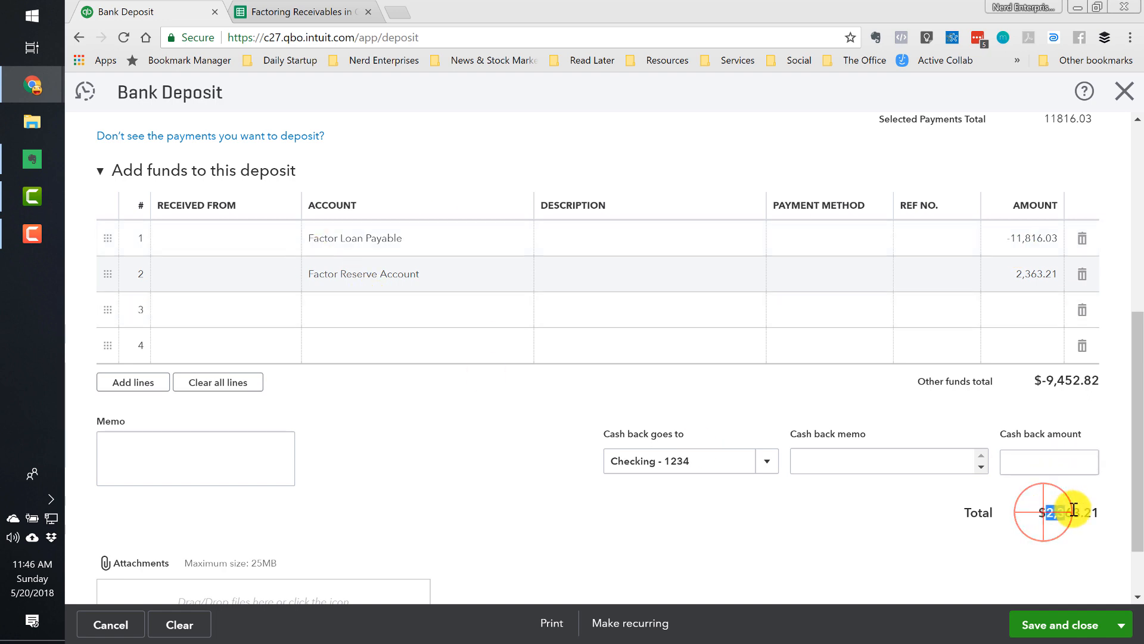
# Step: Start a new account named Factor Fee from the third added-funds line and set its account type to Expenses
pyautogui.click(363, 303)
pyautogui.write('Facto')
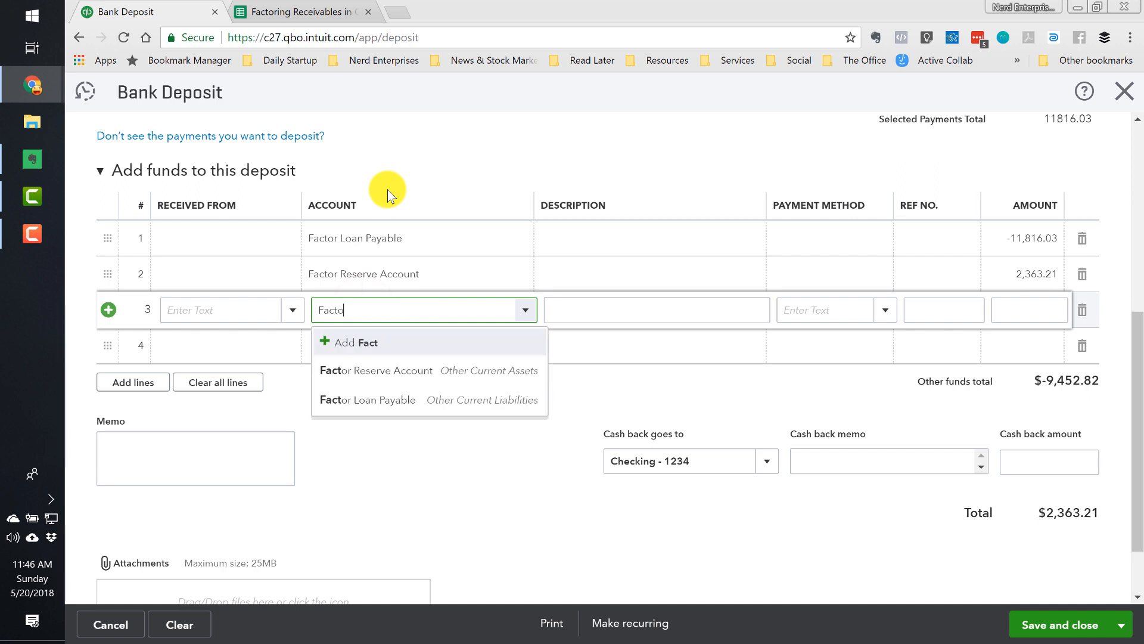
pyautogui.write('r Fee')
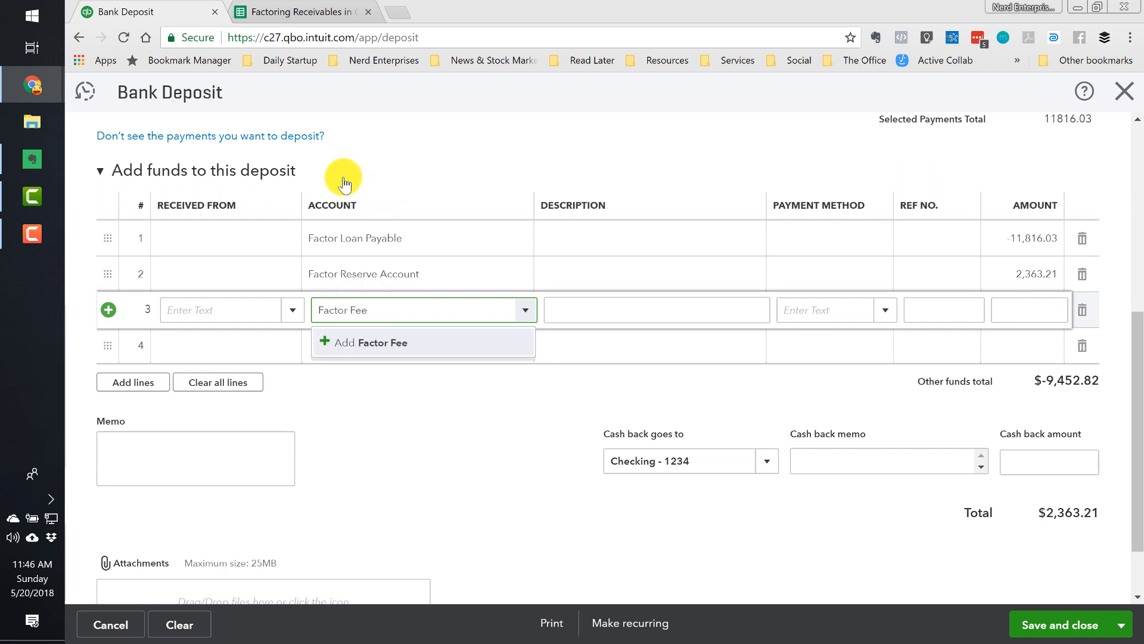
pyautogui.click(377, 344)
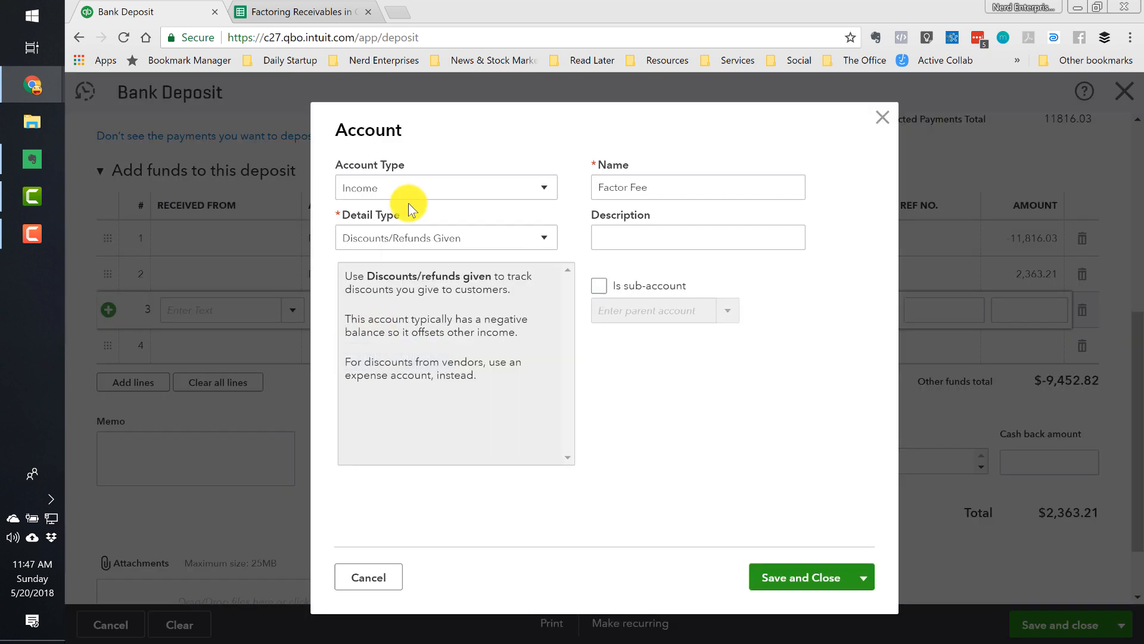
pyautogui.click(406, 191)
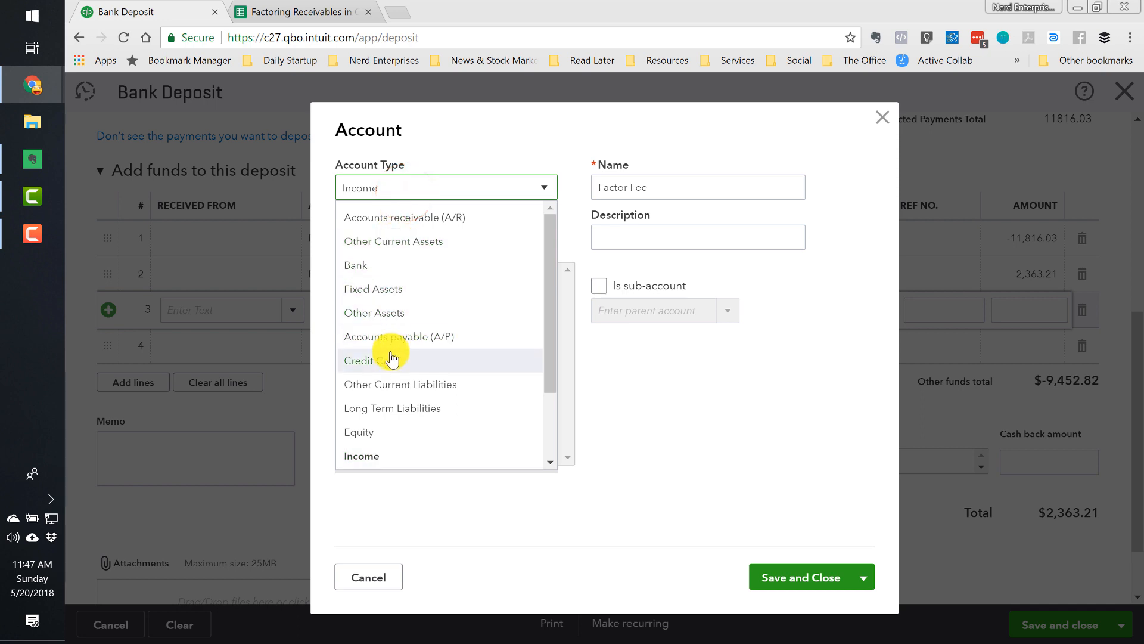
pyautogui.scroll(-3, 390, 361)
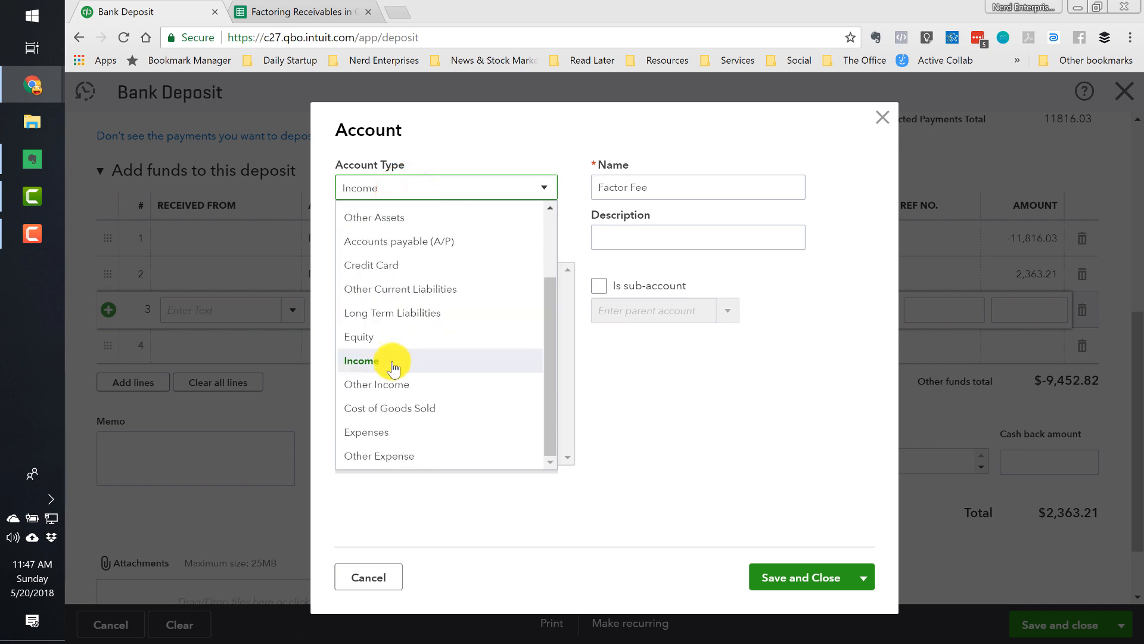
pyautogui.click(379, 433)
# Step: Set the Factor Fee account's detail type to Bank Charges and save the account
pyautogui.click(453, 238)
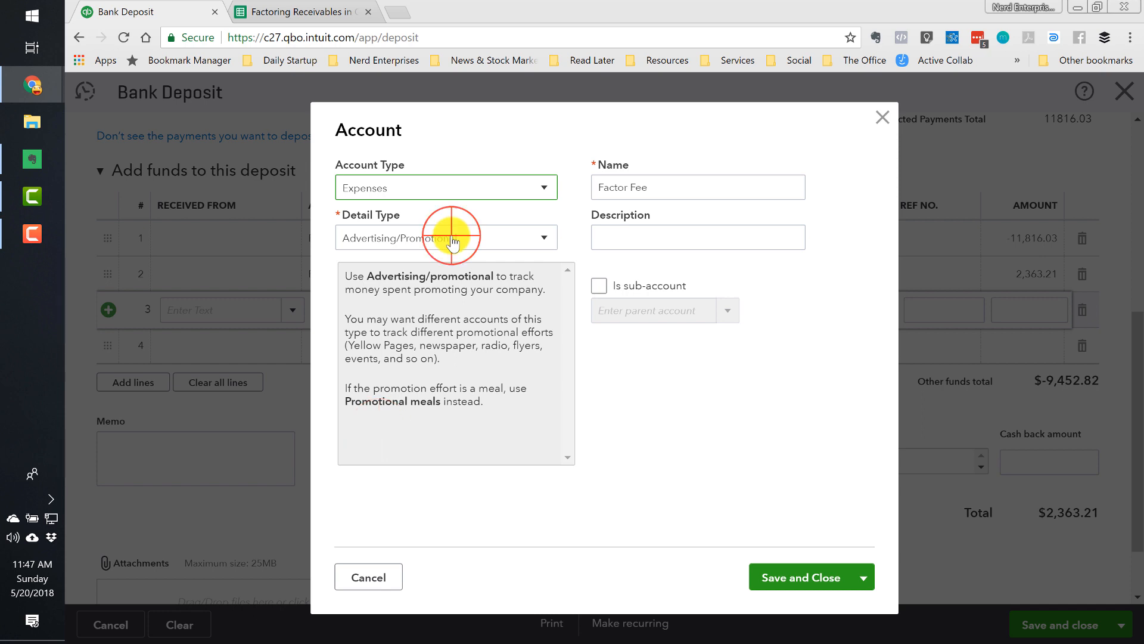
pyautogui.scroll(-5, 435, 334)
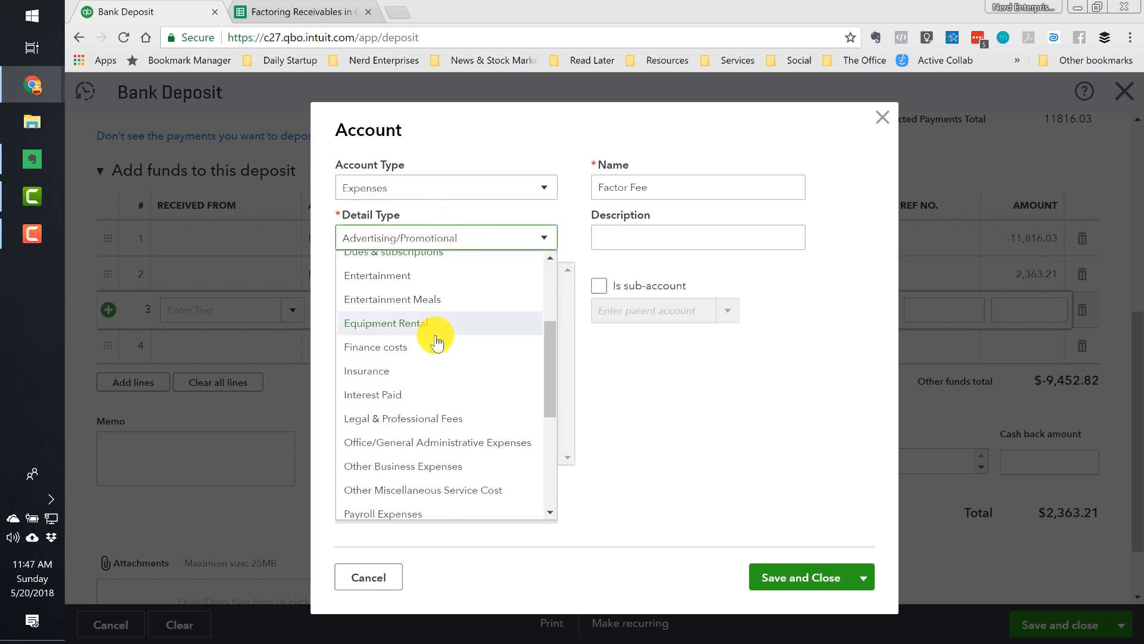
pyautogui.scroll(-3, 435, 334)
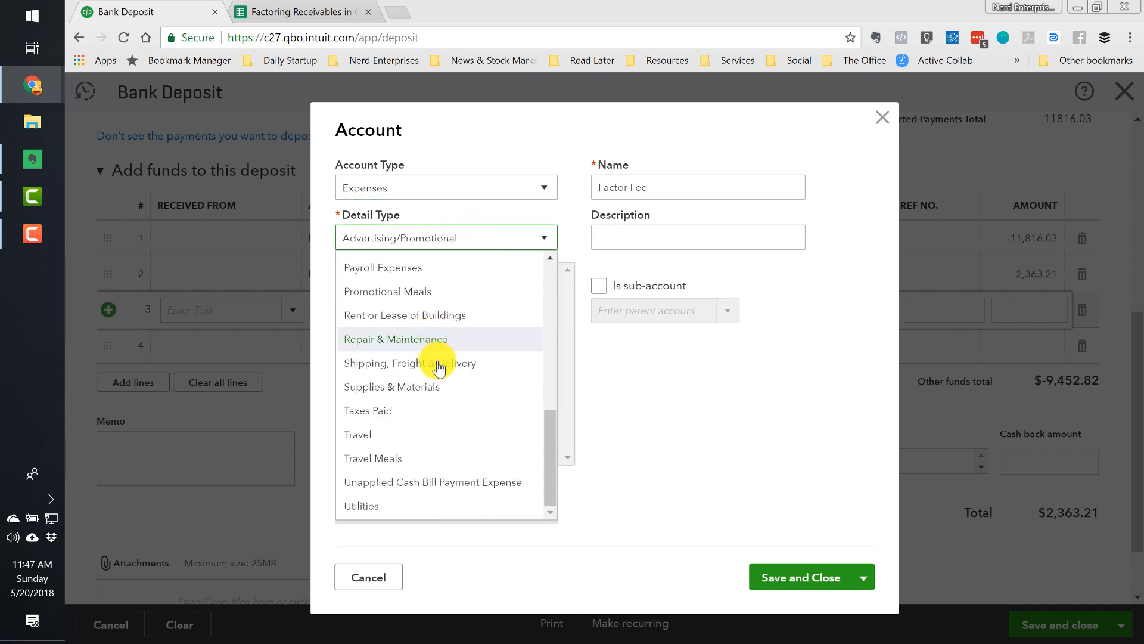
pyautogui.scroll(5, 439, 355)
pyautogui.scroll(2, 439, 376)
pyautogui.click(383, 332)
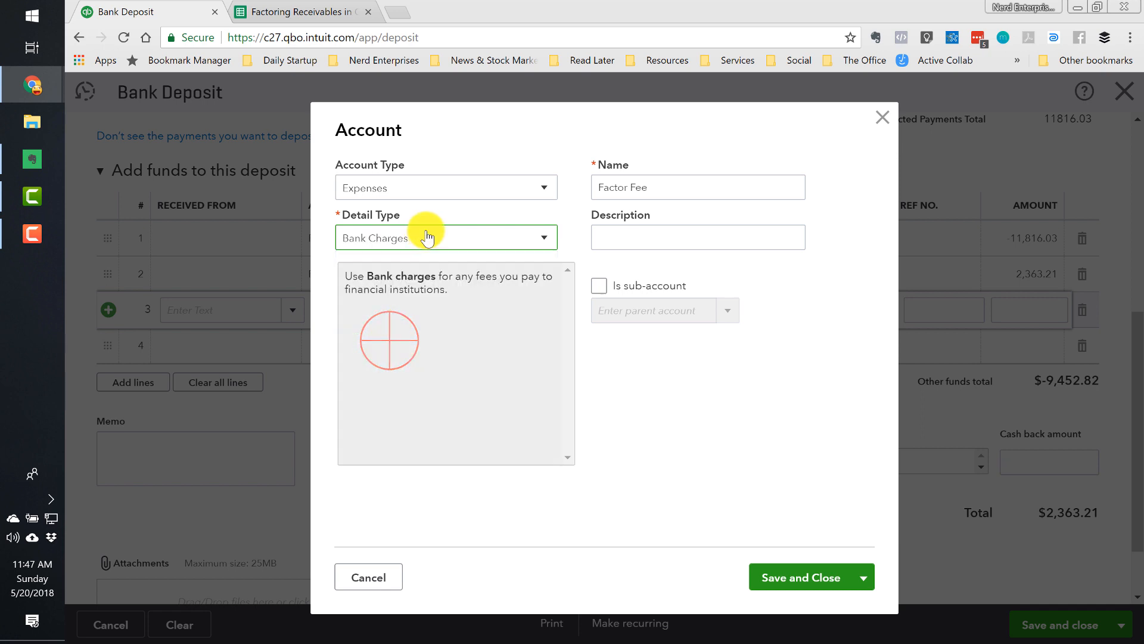
pyautogui.click(696, 186)
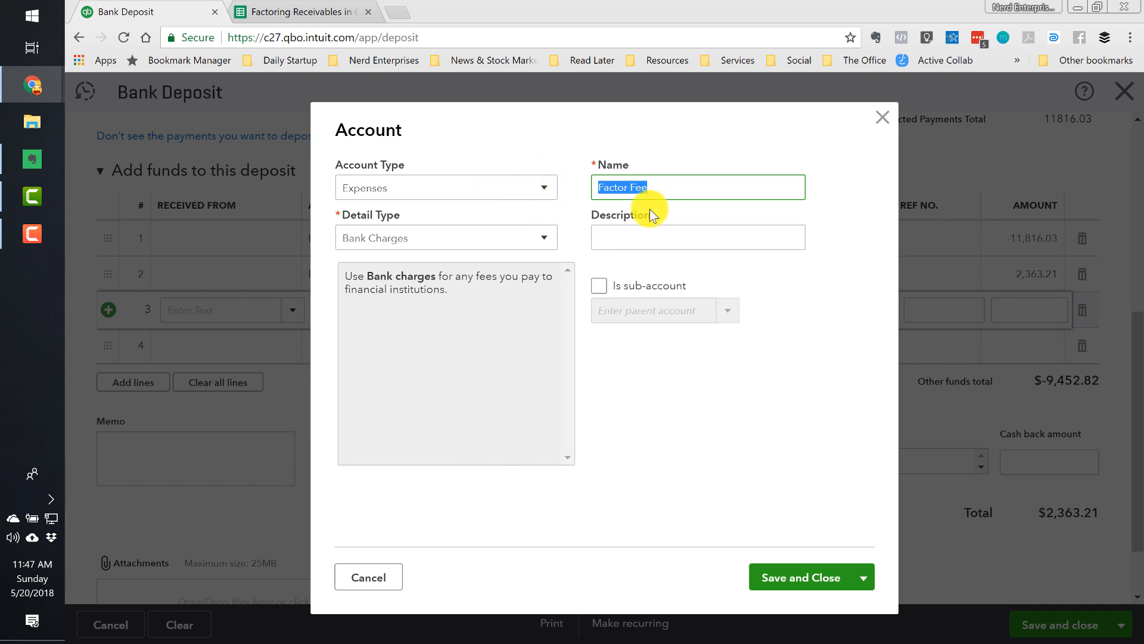
pyautogui.click(802, 584)
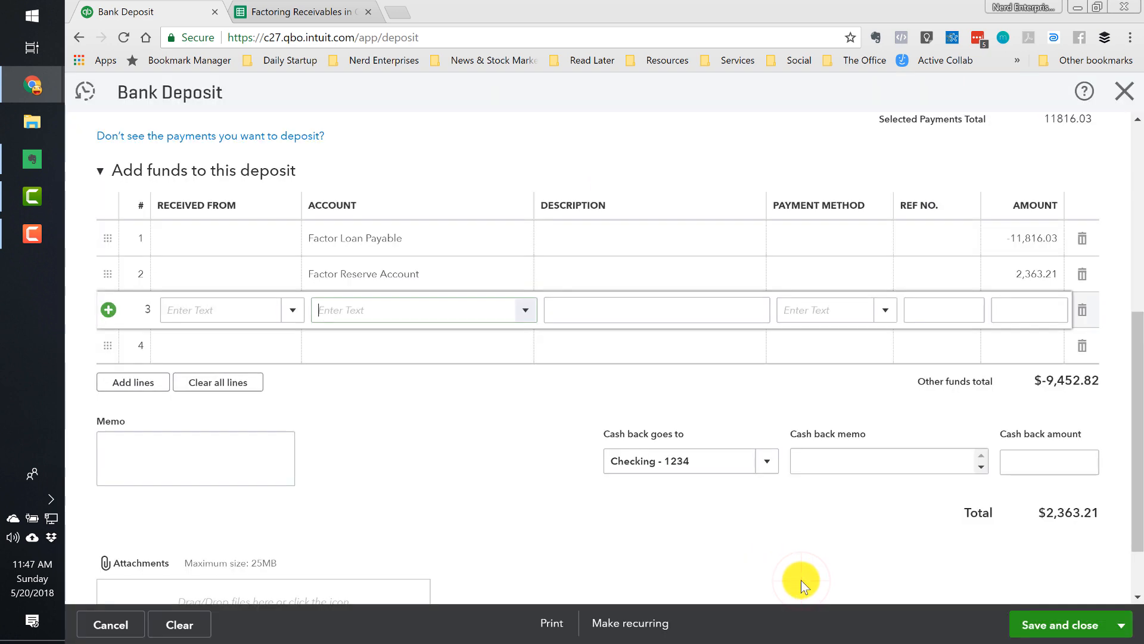
# Step: Assign the Factor Fee expense account to the third added-funds line and go to its amount
pyautogui.click(473, 312)
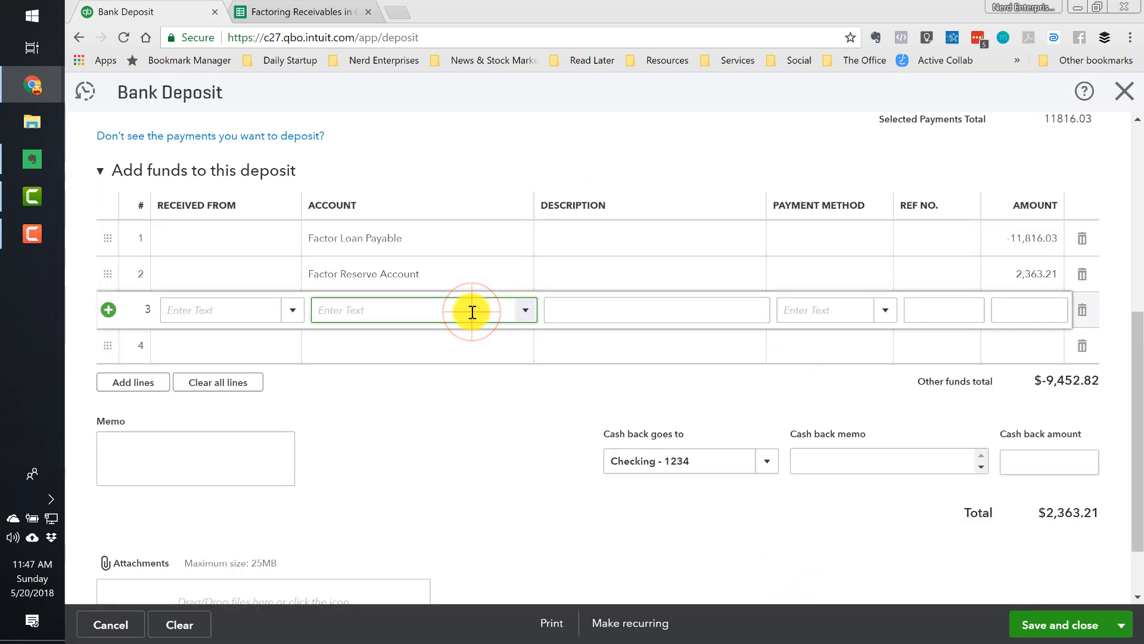
pyautogui.write('Factor FeeFa')
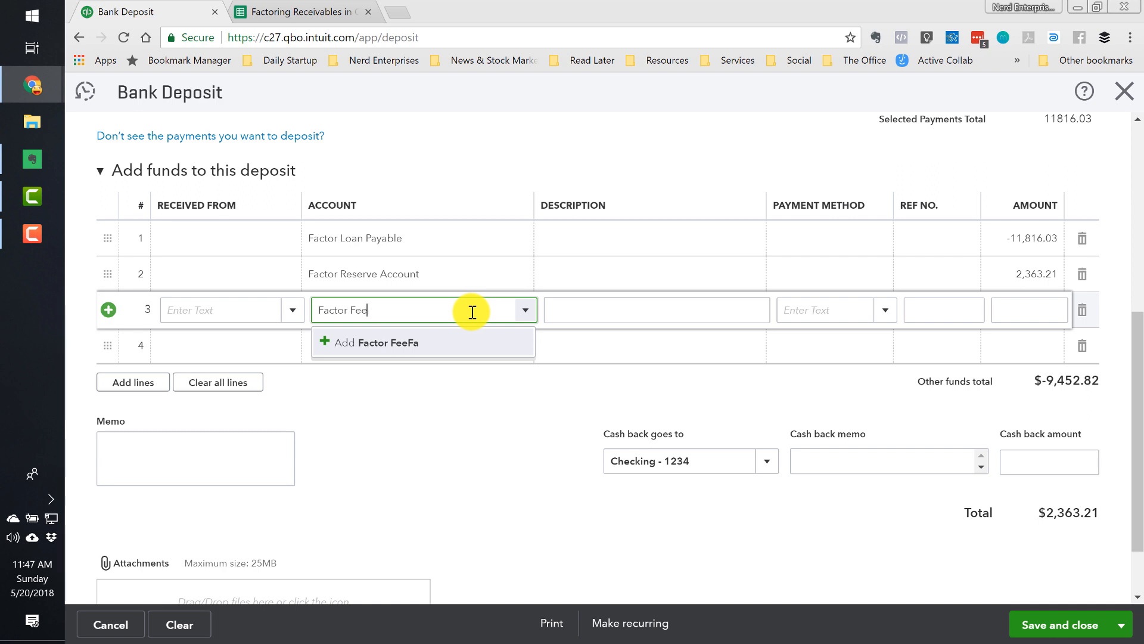
pyautogui.press('BackSpace')
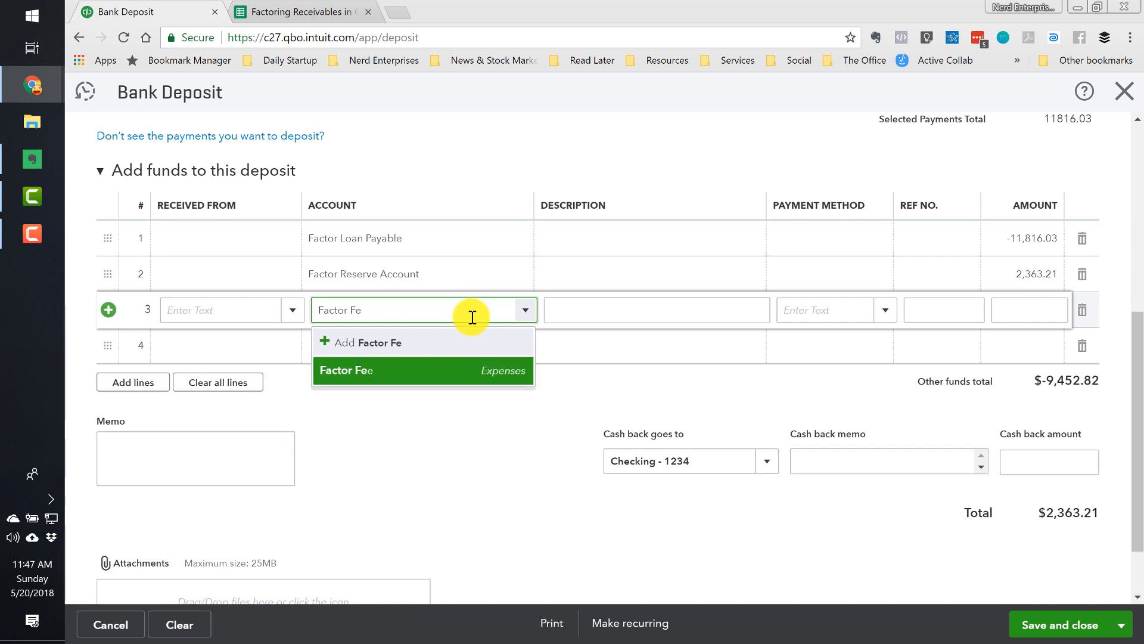
pyautogui.click(391, 370)
pyautogui.press('Tab')
pyautogui.press('Tab')
pyautogui.press('Tab')
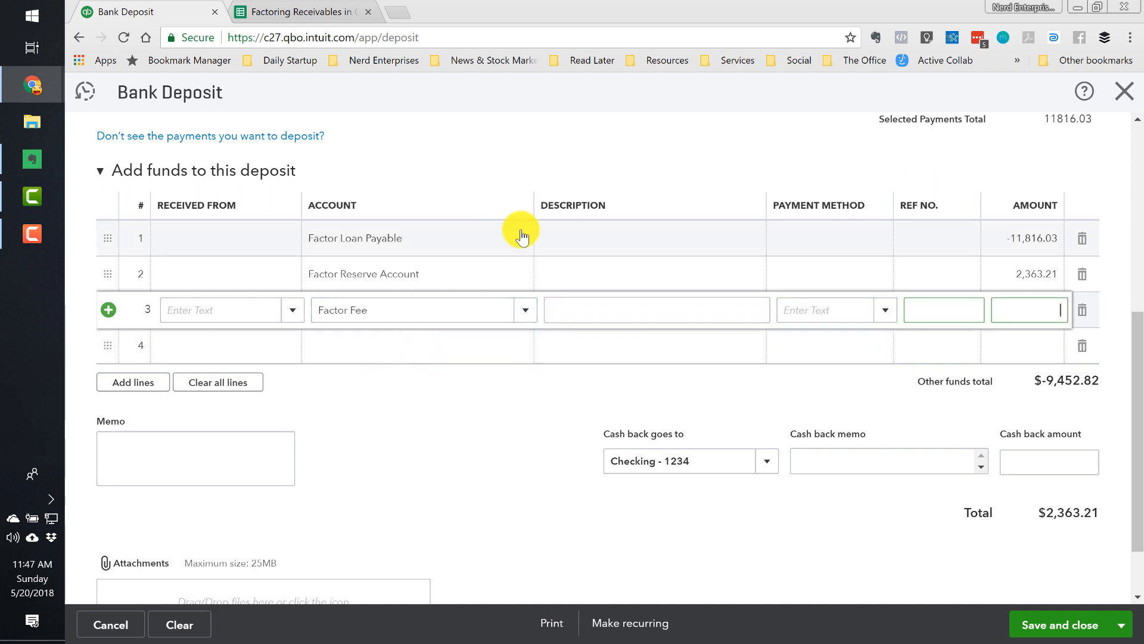
# Step: Copy the Fee total from H7 of the Settlement sheet and enter it as -236.32 on the deposit's Factor Fee line
pyautogui.click(298, 12)
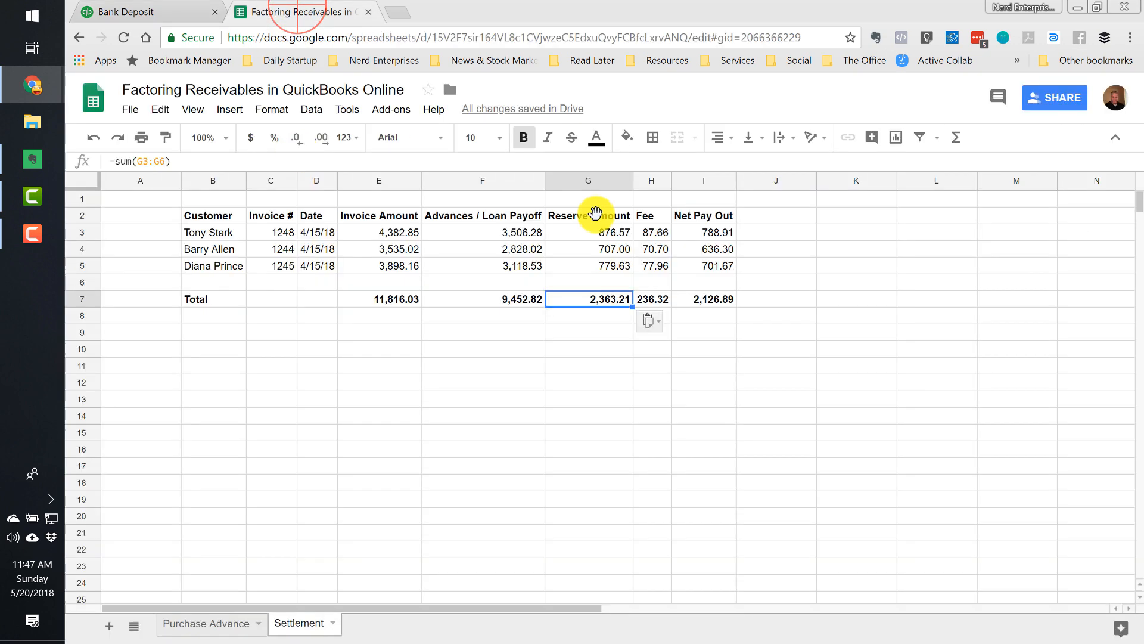
pyautogui.click(652, 300)
pyautogui.hotkey('ctrl', 'c')
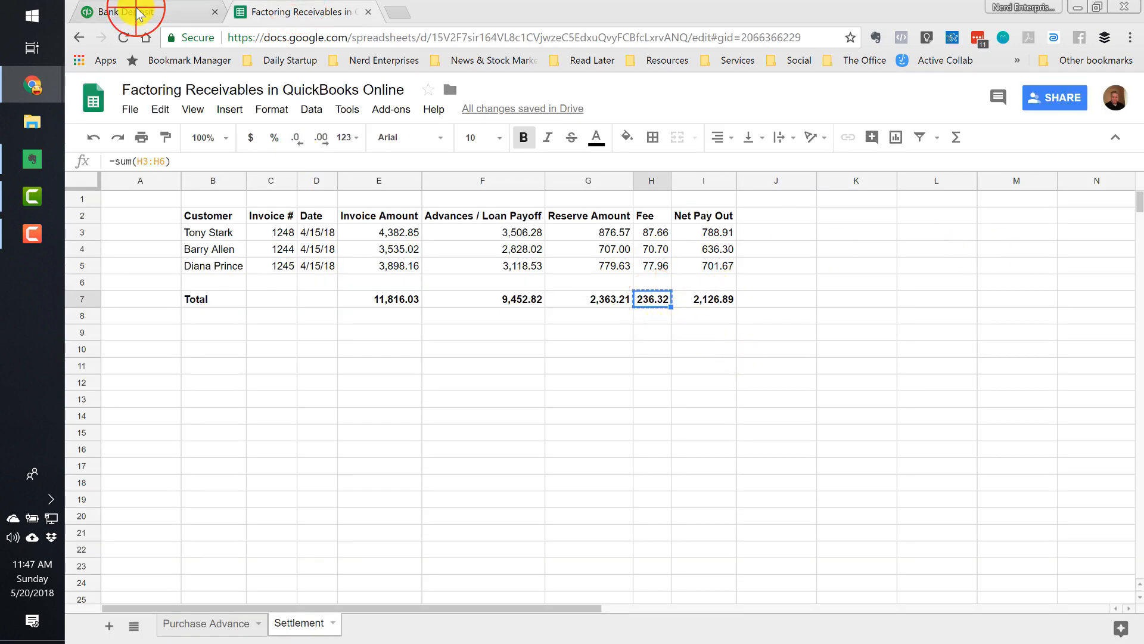
pyautogui.click(156, 11)
pyautogui.click(1009, 307)
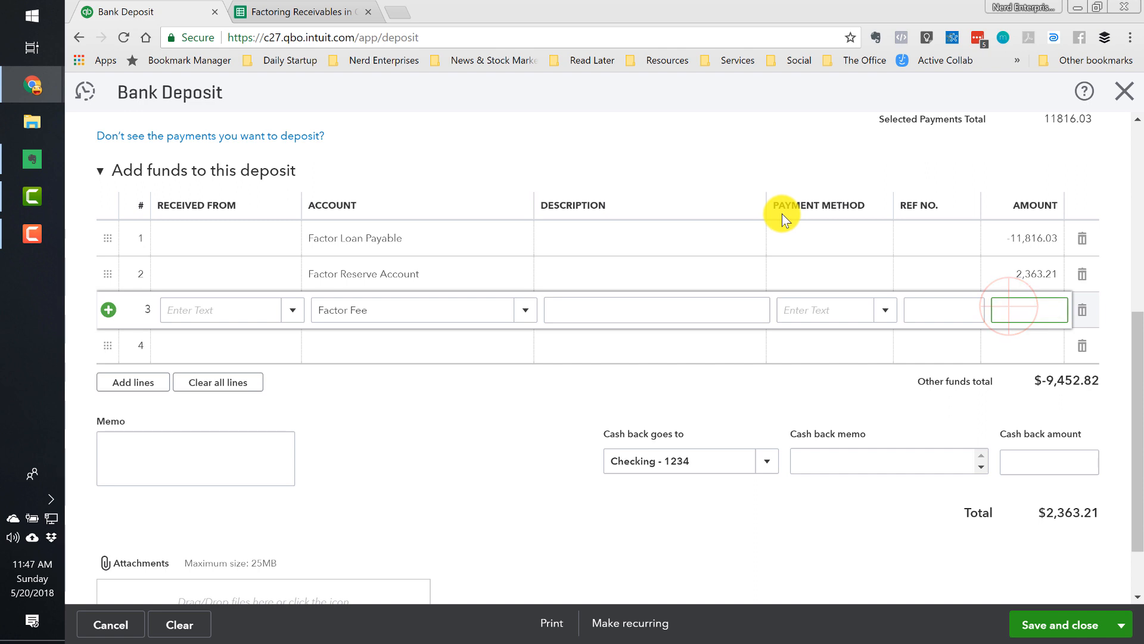
pyautogui.hotkey('ctrl', 'v')
pyautogui.press('Tab')
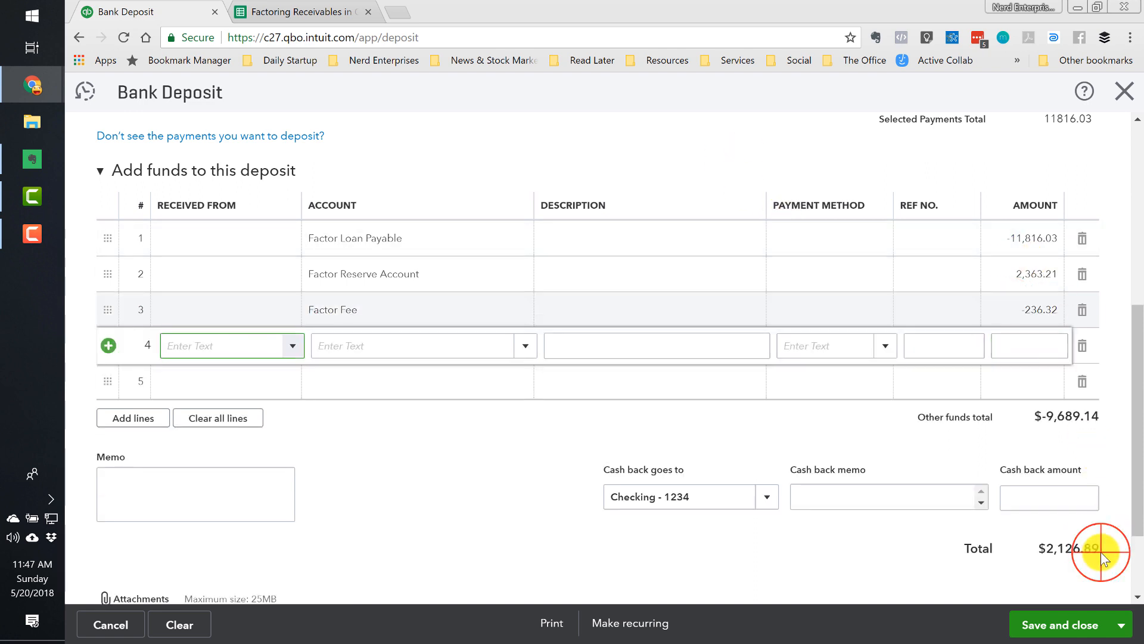
# Step: Compare the bank deposit's total with the Net Pay Out total in the Settlement sheet
pyautogui.moveTo(1100, 552); pyautogui.dragTo(1048, 549)
pyautogui.scroll(-1, 1056, 513)
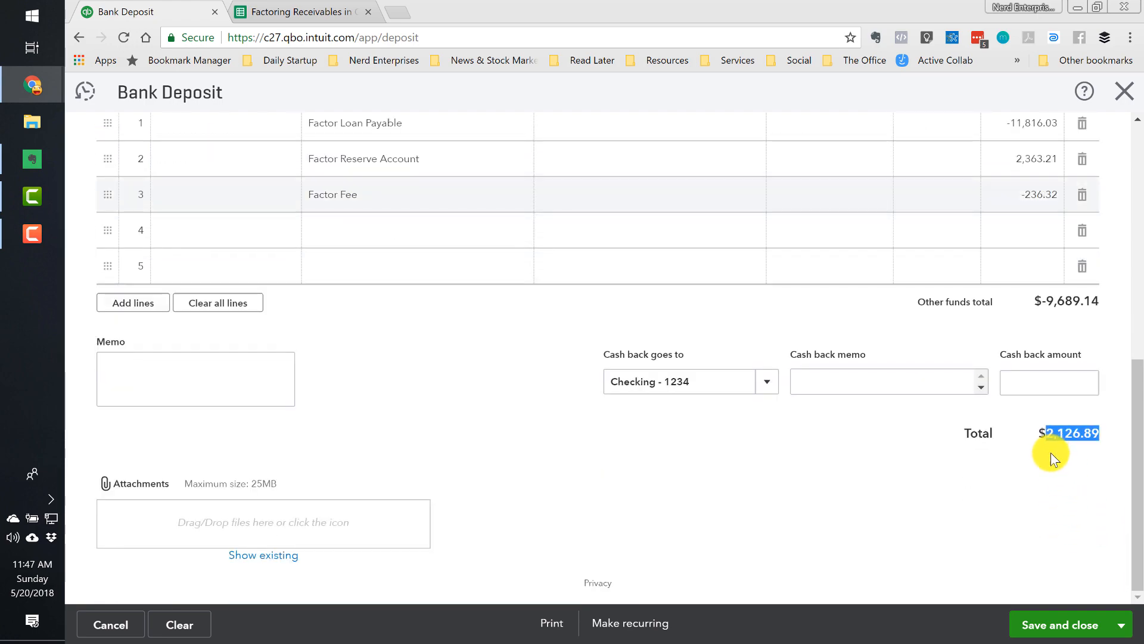
pyautogui.click(270, 12)
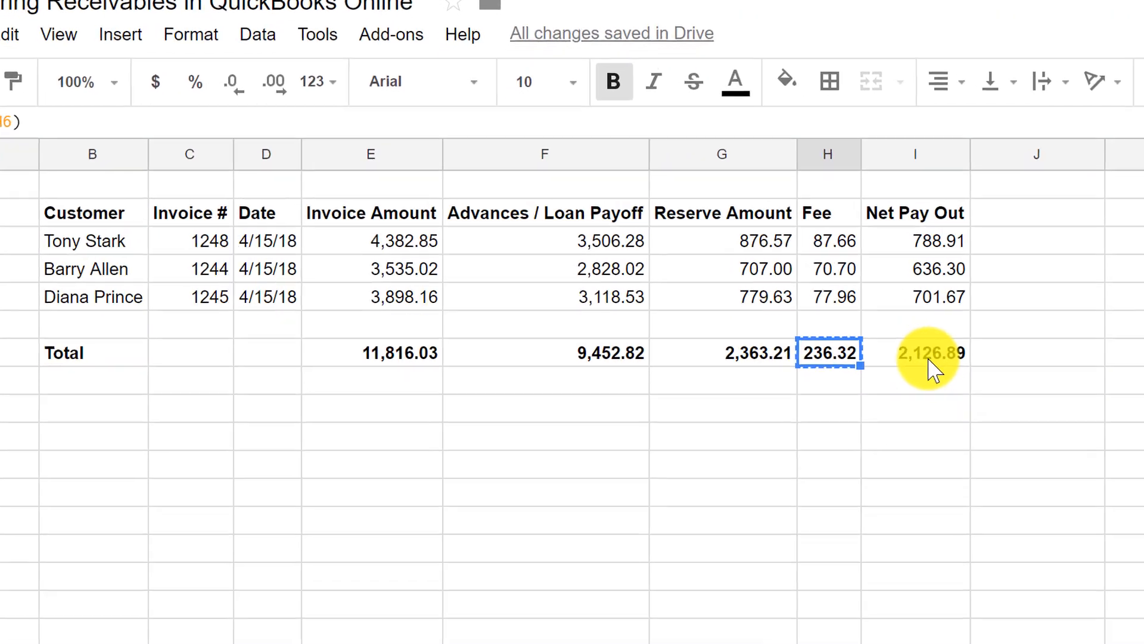
pyautogui.click(769, 311)
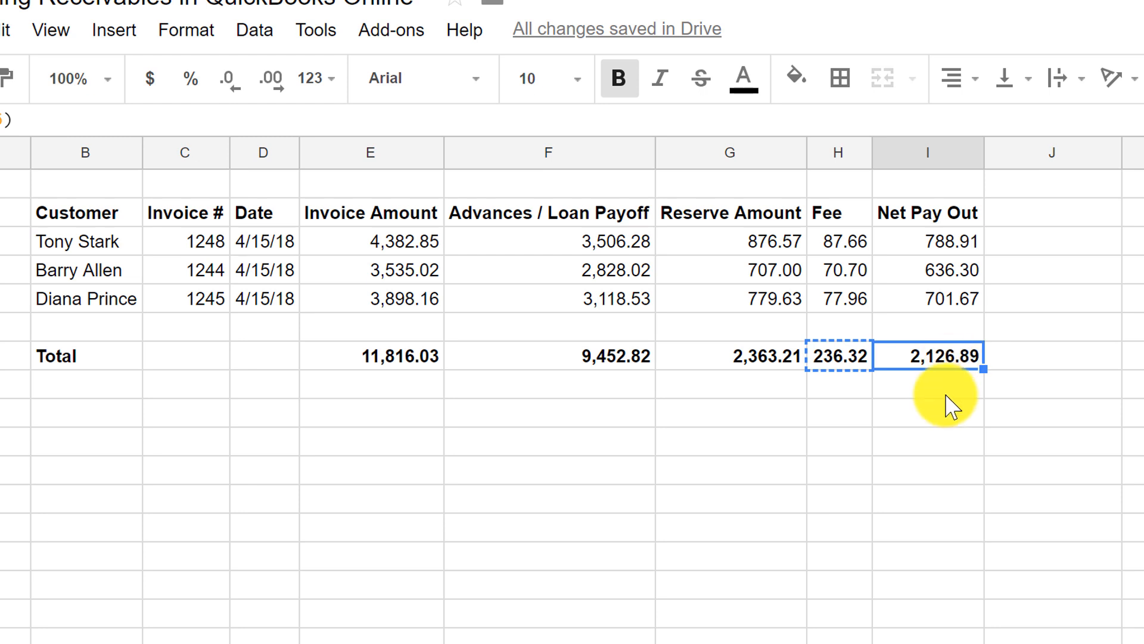
pyautogui.click(952, 419)
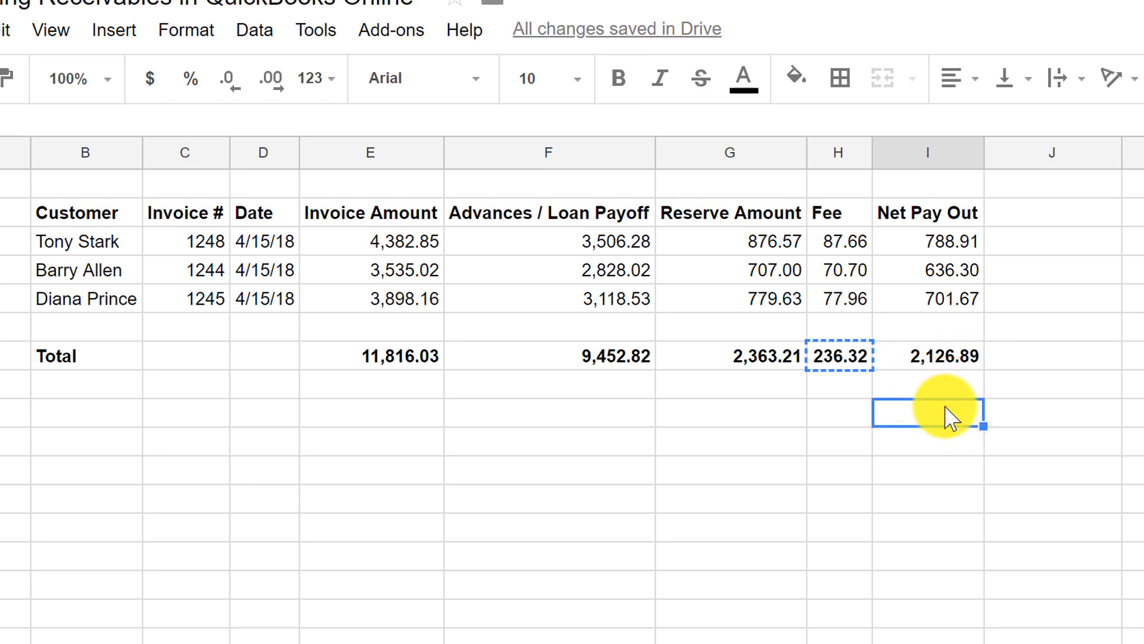
# Step: Review the Net Pay Out total and invoice 1248's invoice, advance and reserve amounts in the Settlement sheet
pyautogui.click(947, 357)
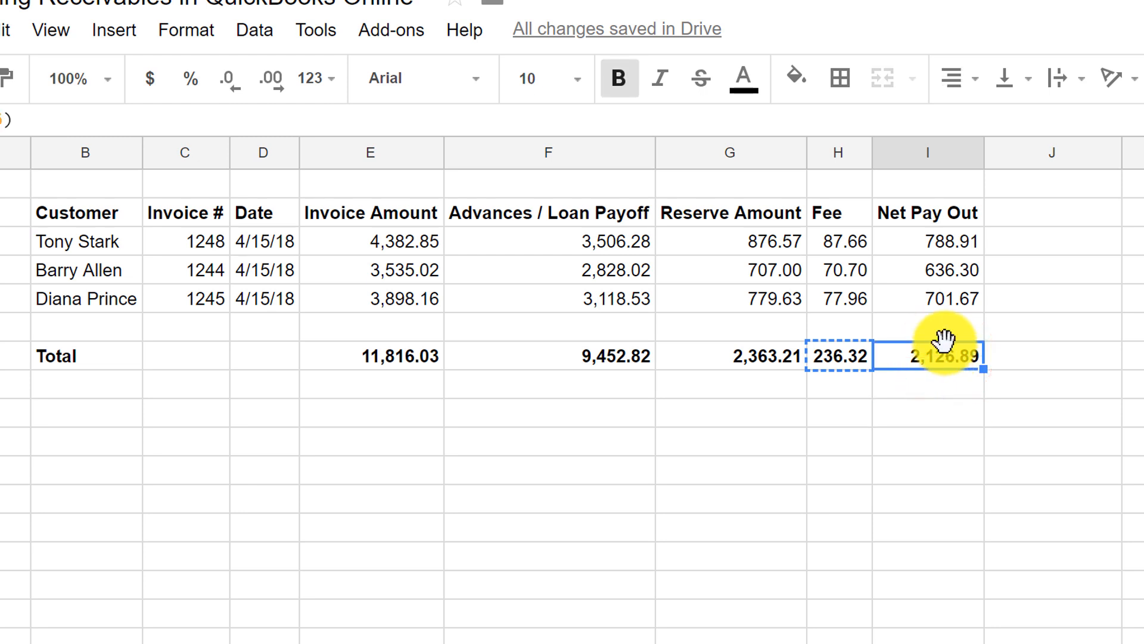
pyautogui.click(919, 412)
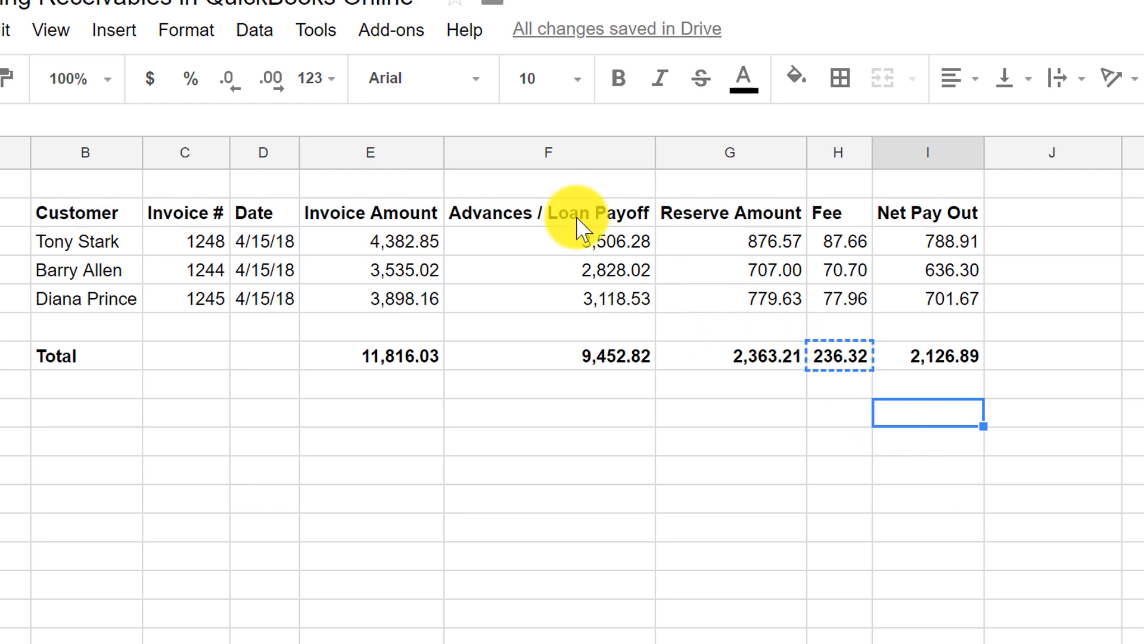
pyautogui.click(413, 239)
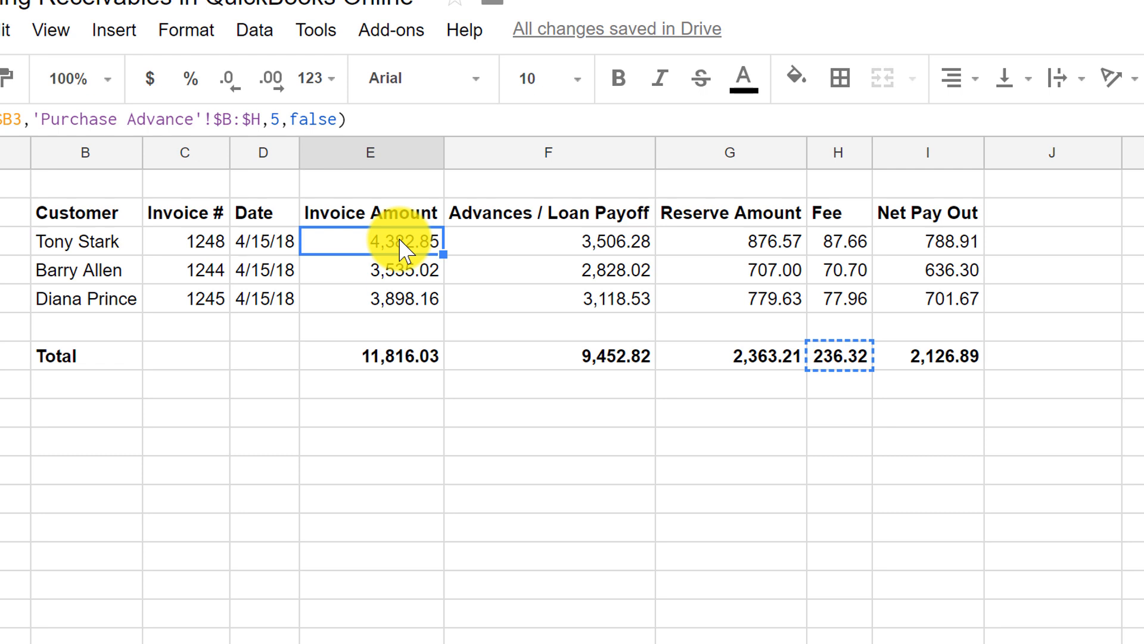
pyautogui.click(508, 249)
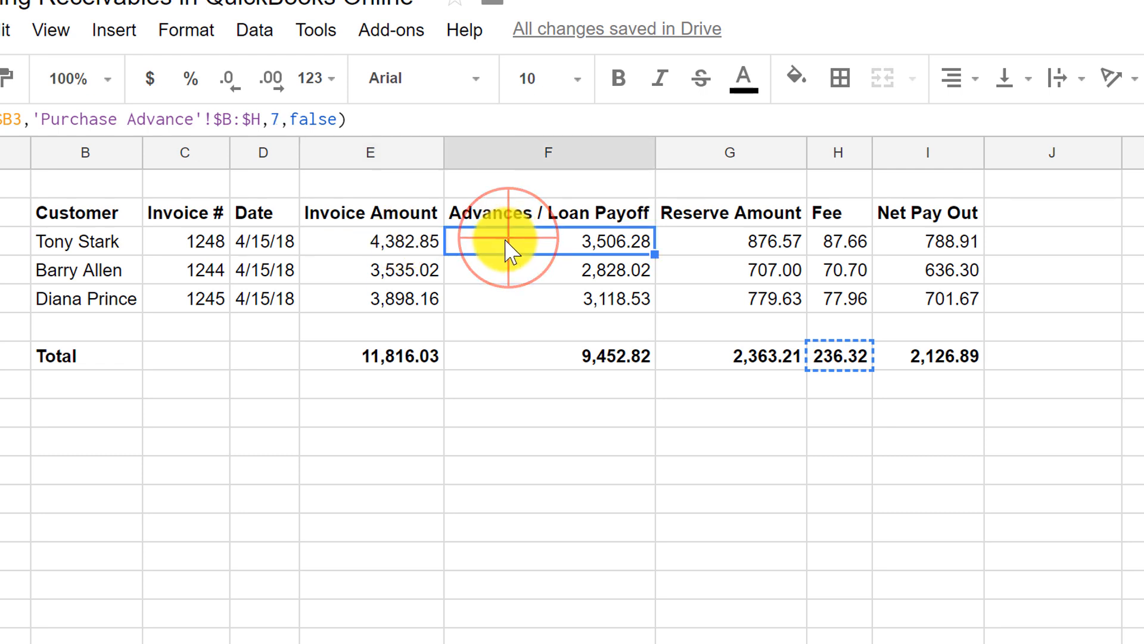
pyautogui.click(399, 254)
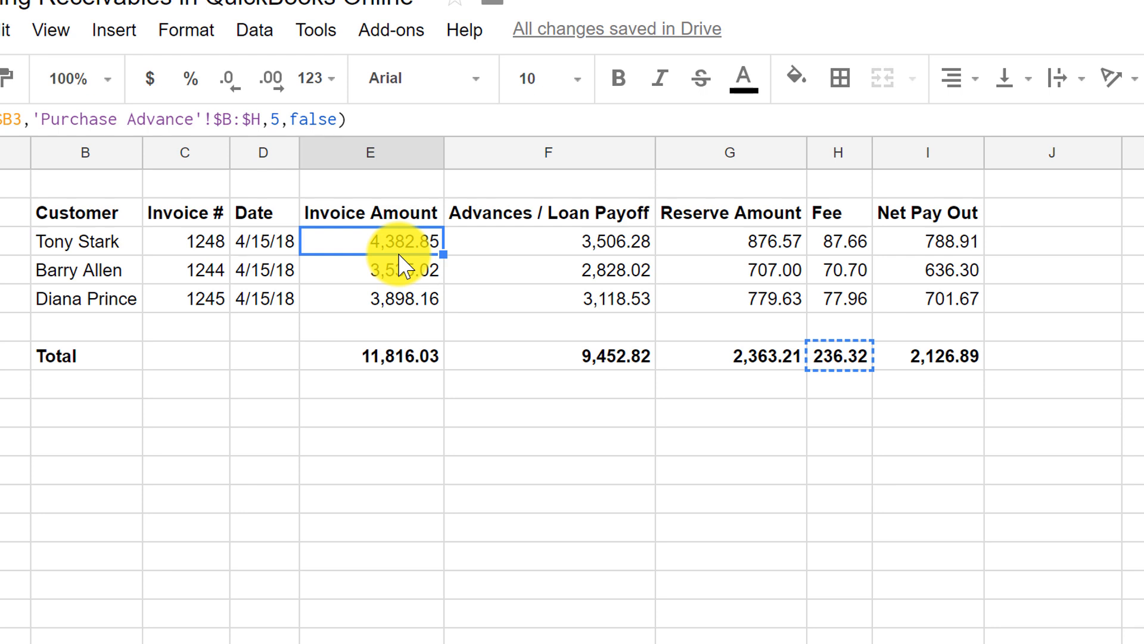
pyautogui.click(478, 247)
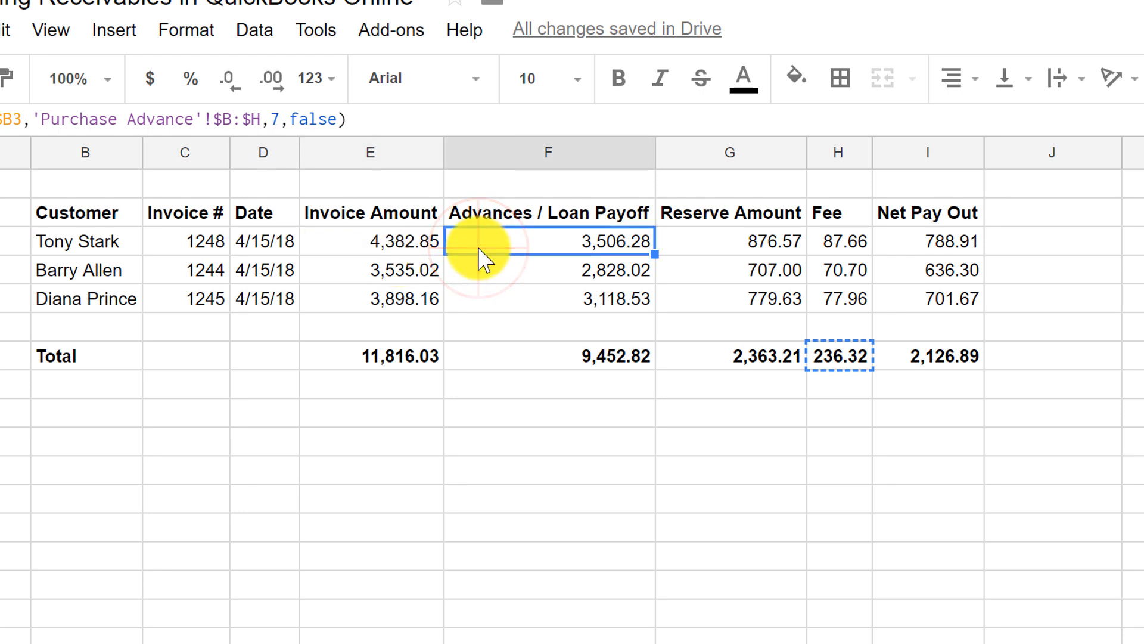
pyautogui.click(360, 250)
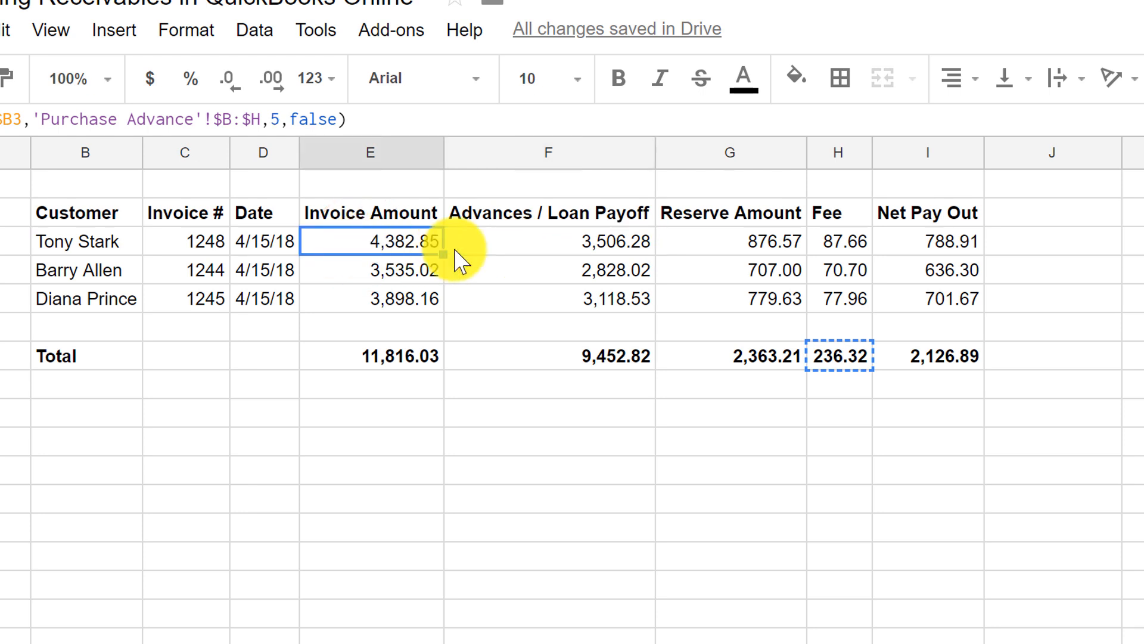
pyautogui.click(577, 244)
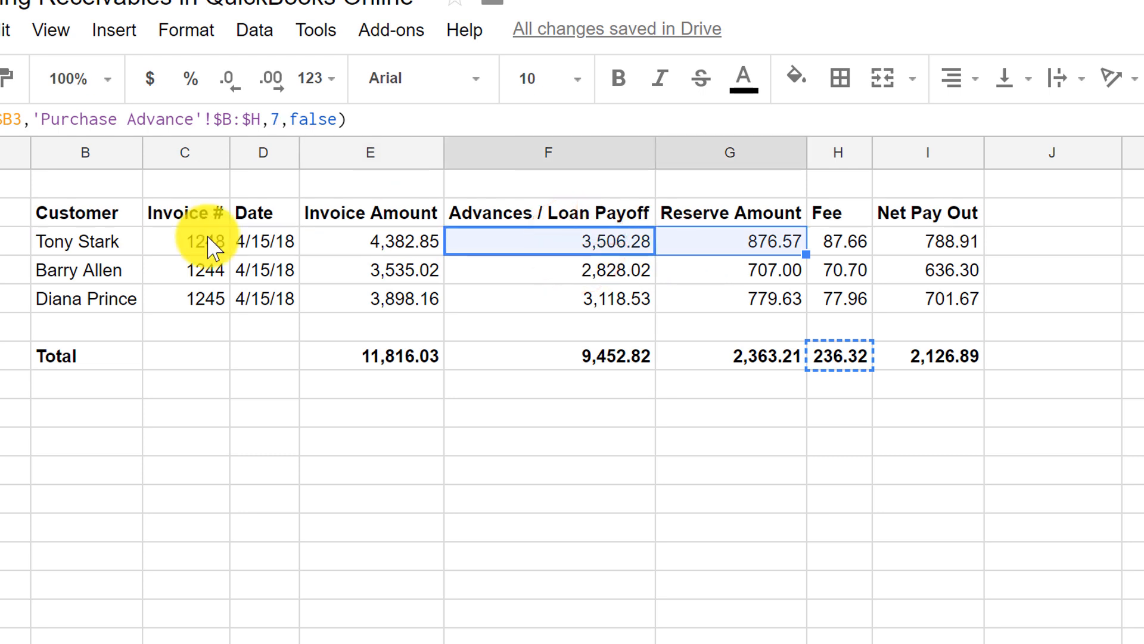
pyautogui.click(326, 238)
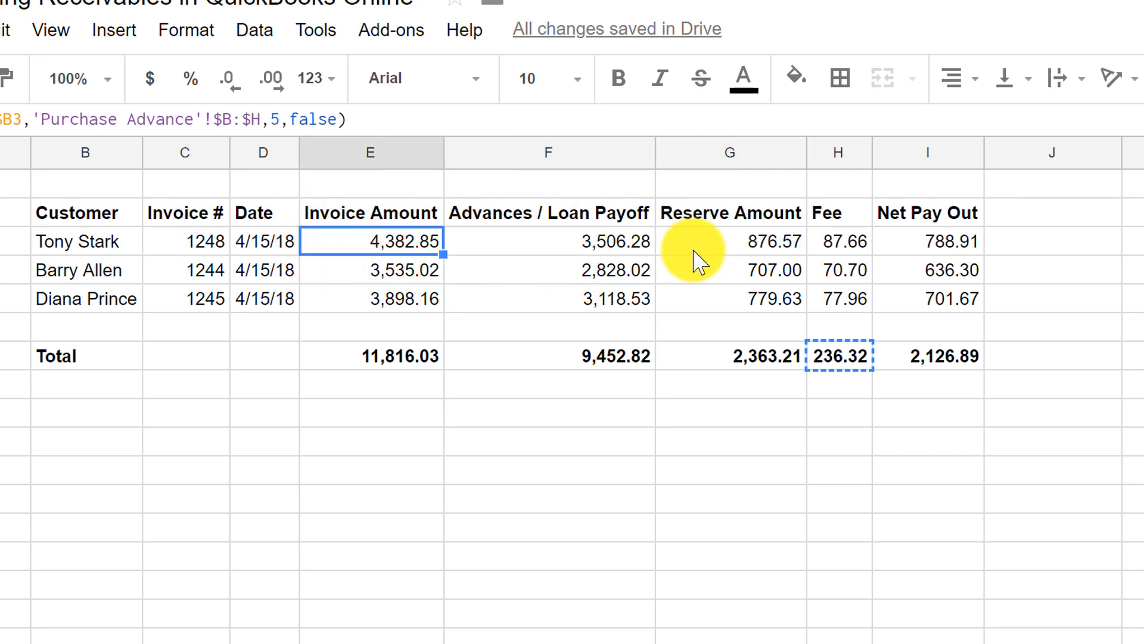
pyautogui.moveTo(392, 243); pyautogui.dragTo(748, 253)
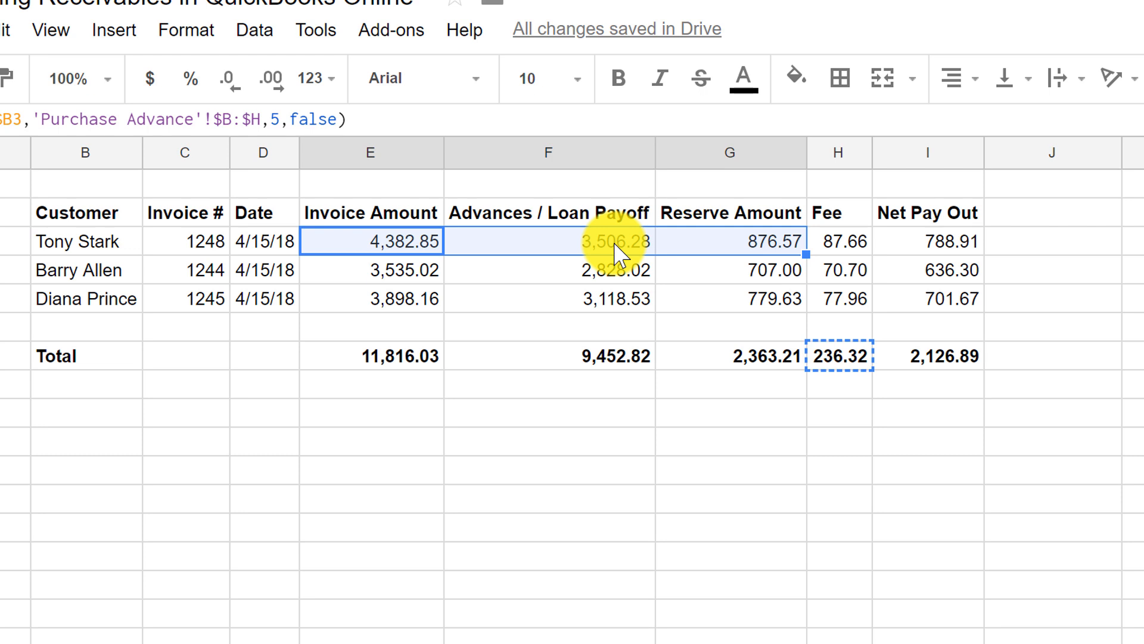
# Step: Check the Settlement sheet's Net Pay Out total in I7 against the total of the QuickBooks bank deposit
pyautogui.click(947, 357)
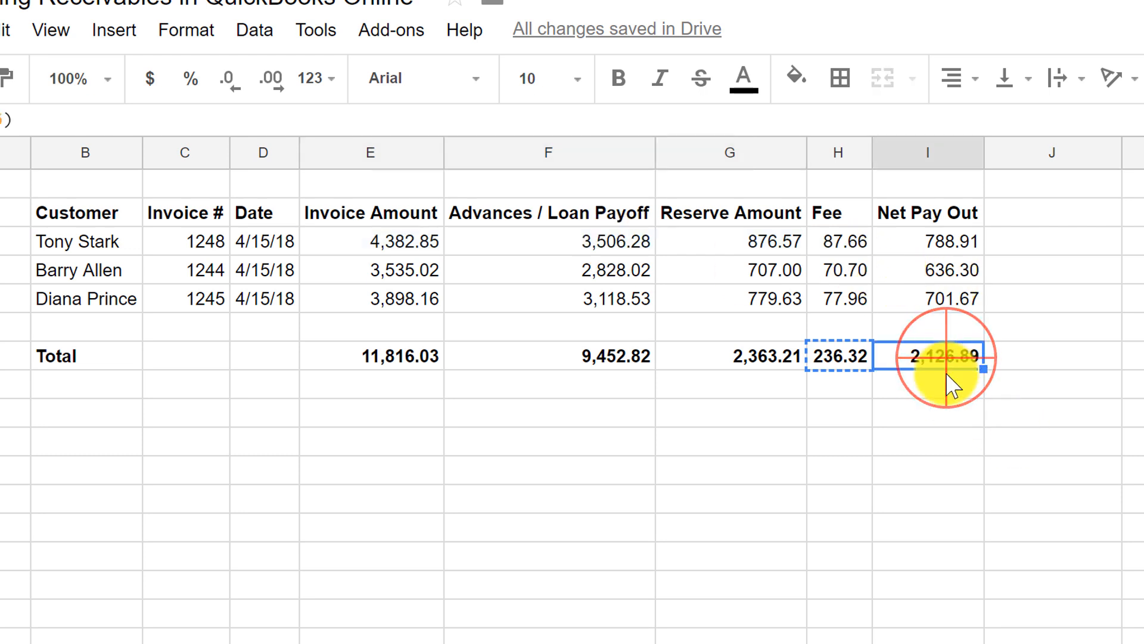
pyautogui.click(939, 416)
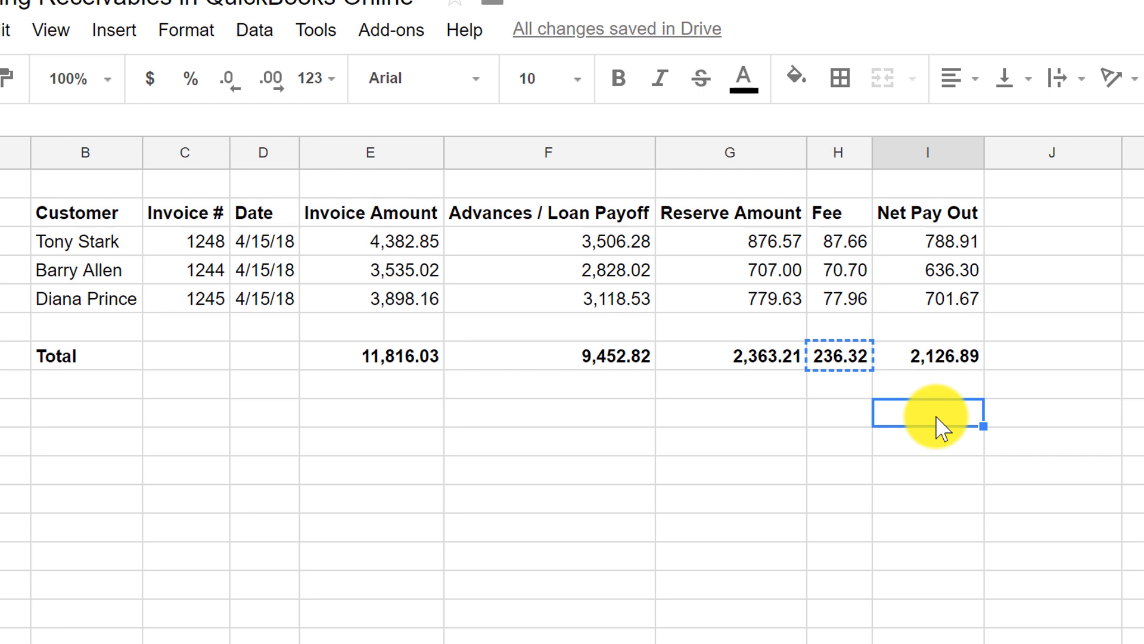
pyautogui.click(927, 358)
pyautogui.click(930, 415)
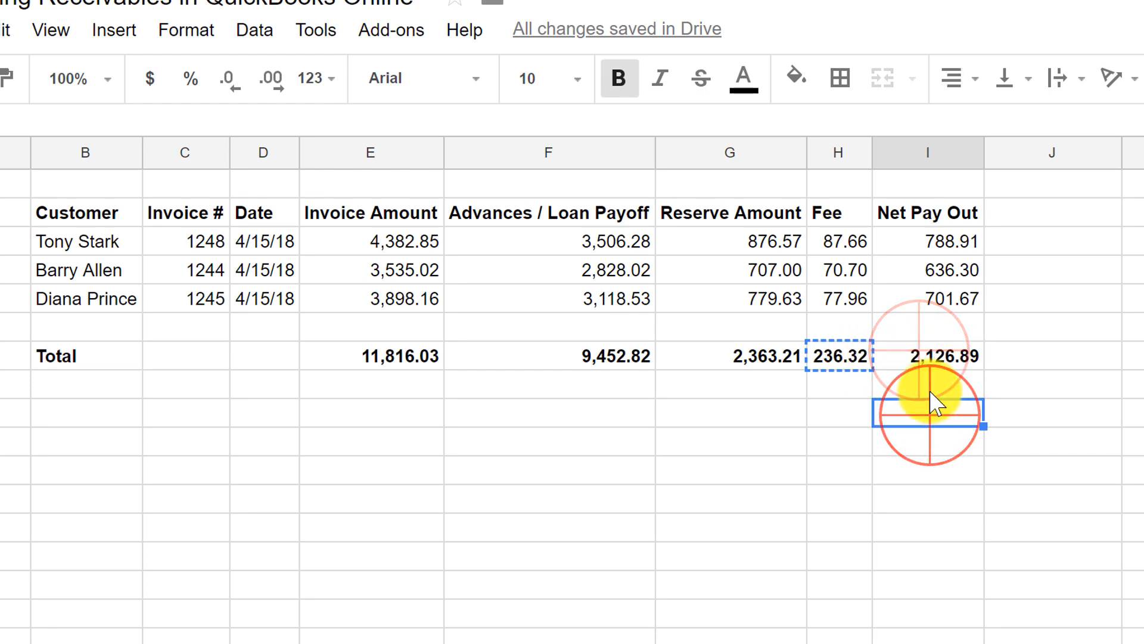
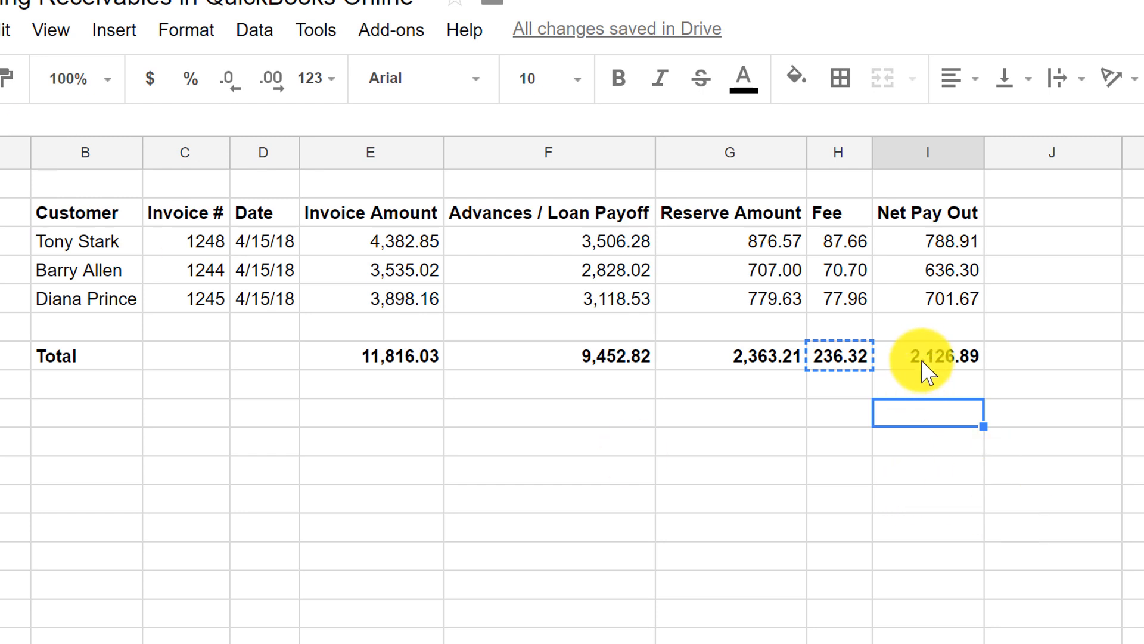
pyautogui.click(927, 373)
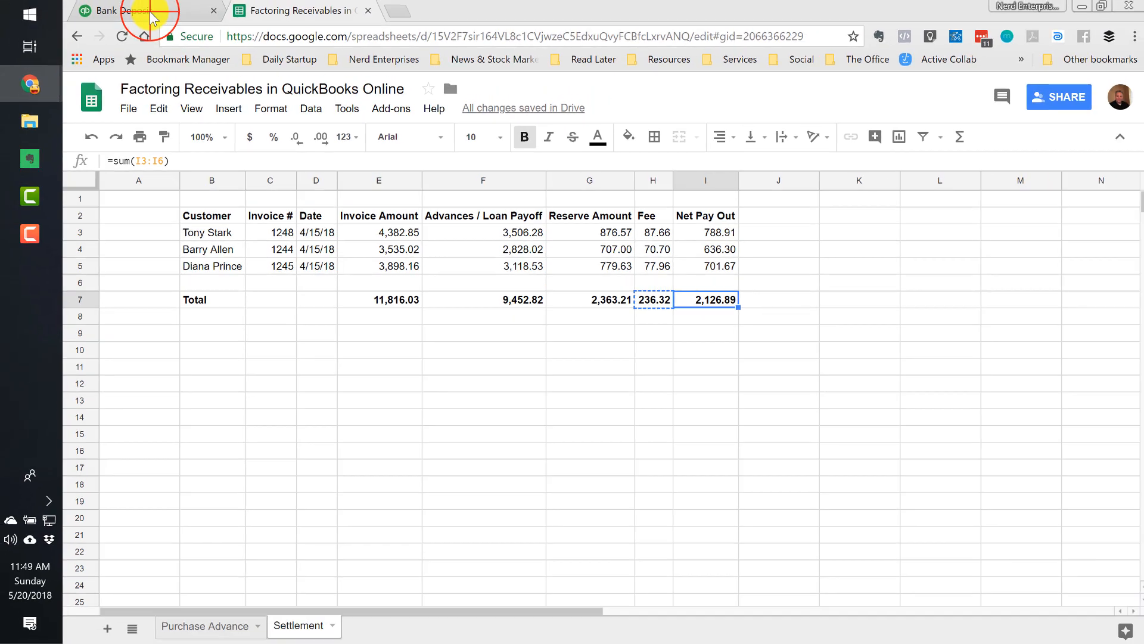
pyautogui.click(143, 12)
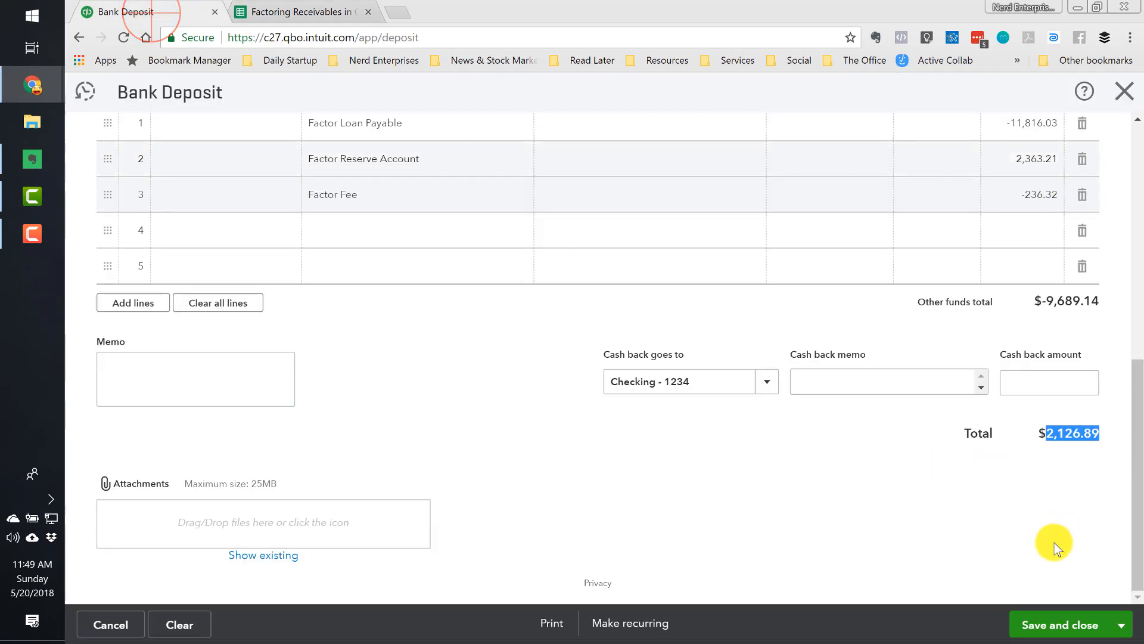
pyautogui.click(1053, 430)
pyautogui.click(1046, 461)
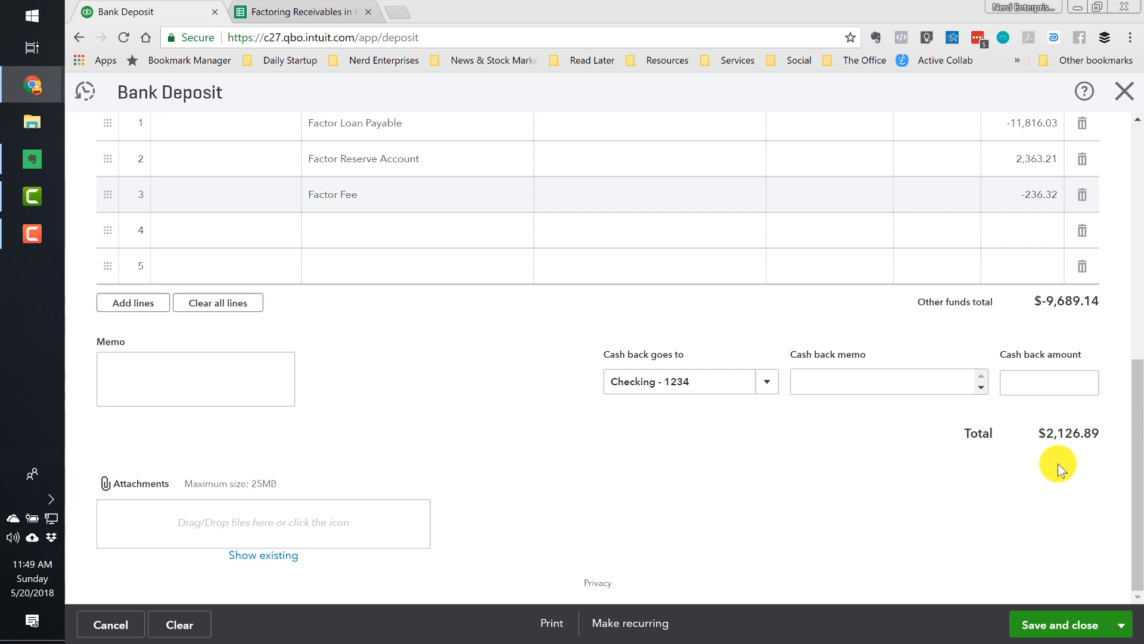
# Step: Assign the Factor Reserve Account to the deposit's fourth added-funds line and go to its amount
pyautogui.scroll(3, 1060, 490)
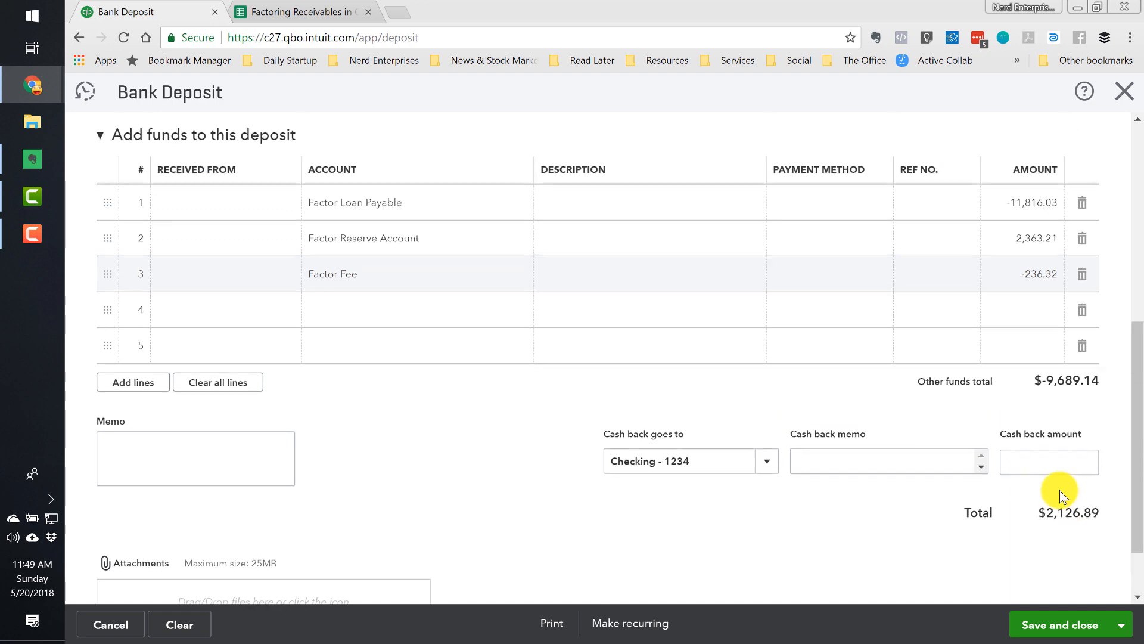
pyautogui.click(370, 395)
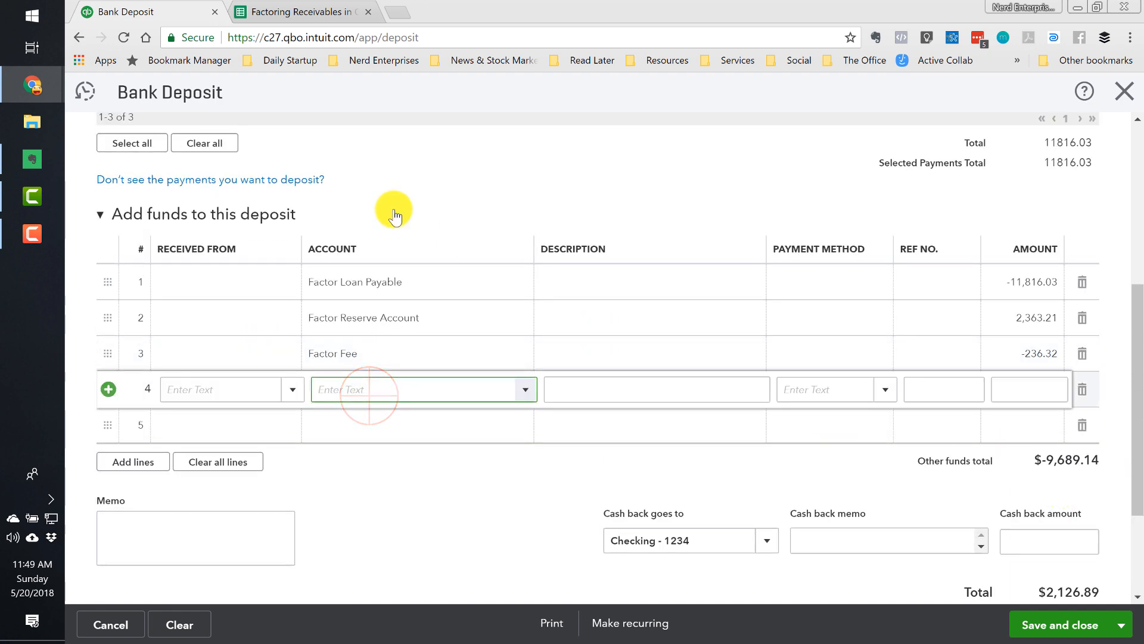
pyautogui.write('Res')
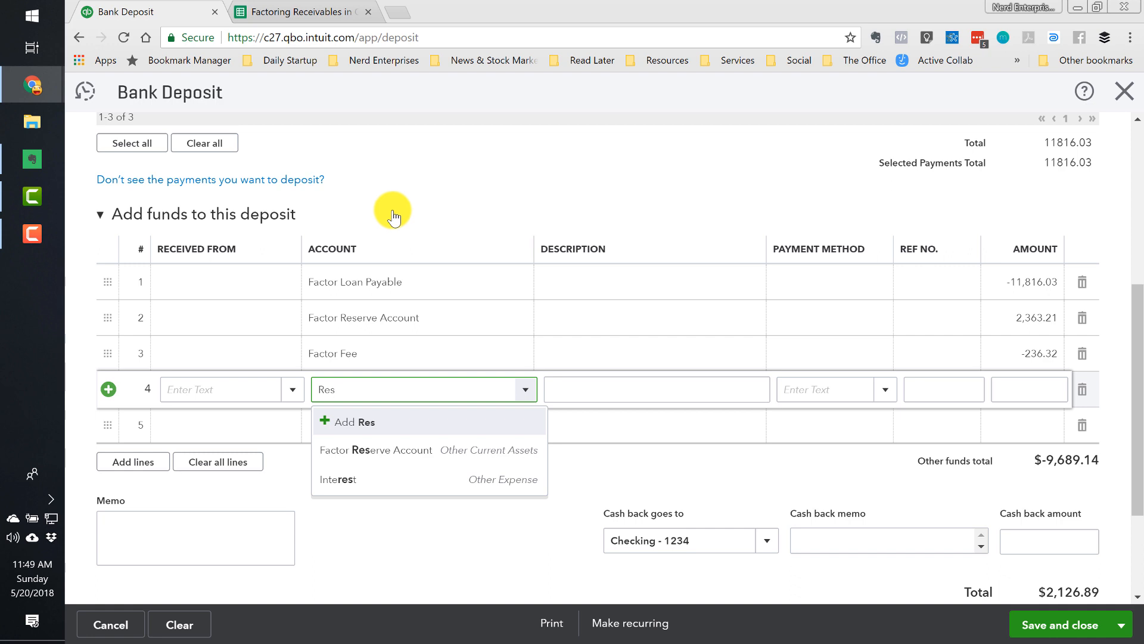
pyautogui.doubleClick(356, 390)
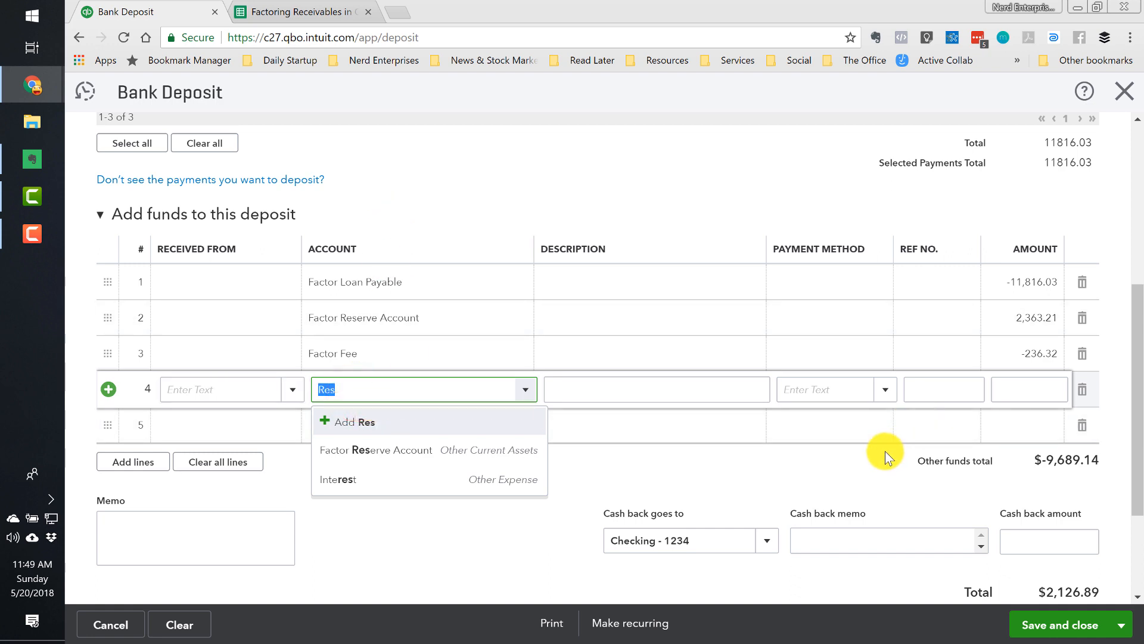
pyautogui.scroll(-1, 885, 456)
pyautogui.scroll(1, 879, 463)
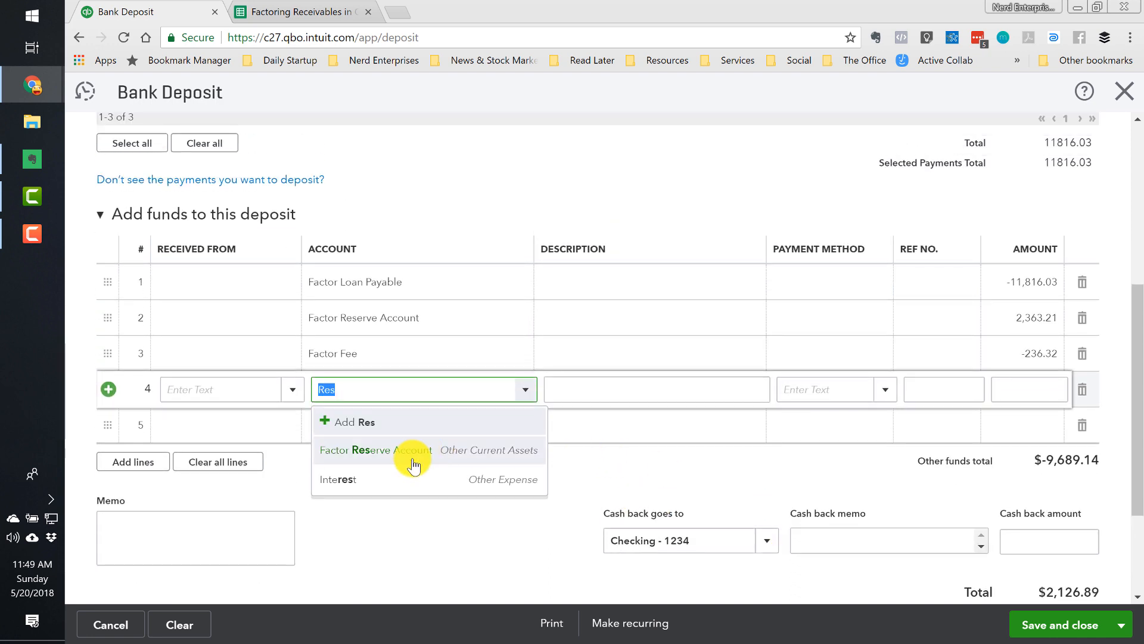
pyautogui.click(414, 465)
pyautogui.press('Tab')
pyautogui.press('Tab')
pyautogui.press('Tab')
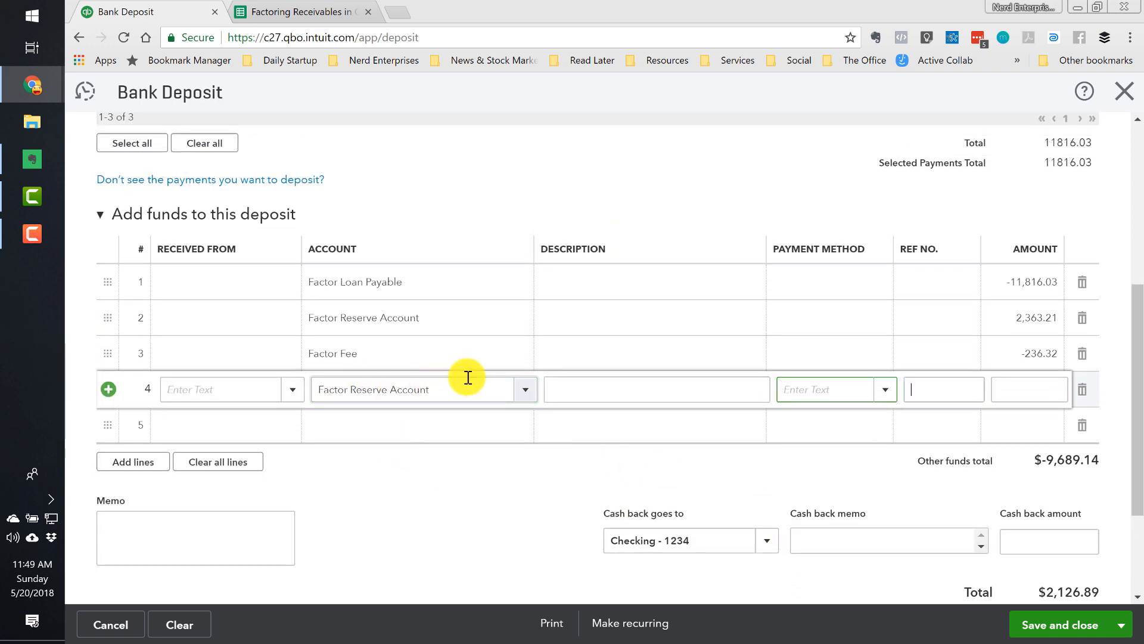
pyautogui.press('Tab')
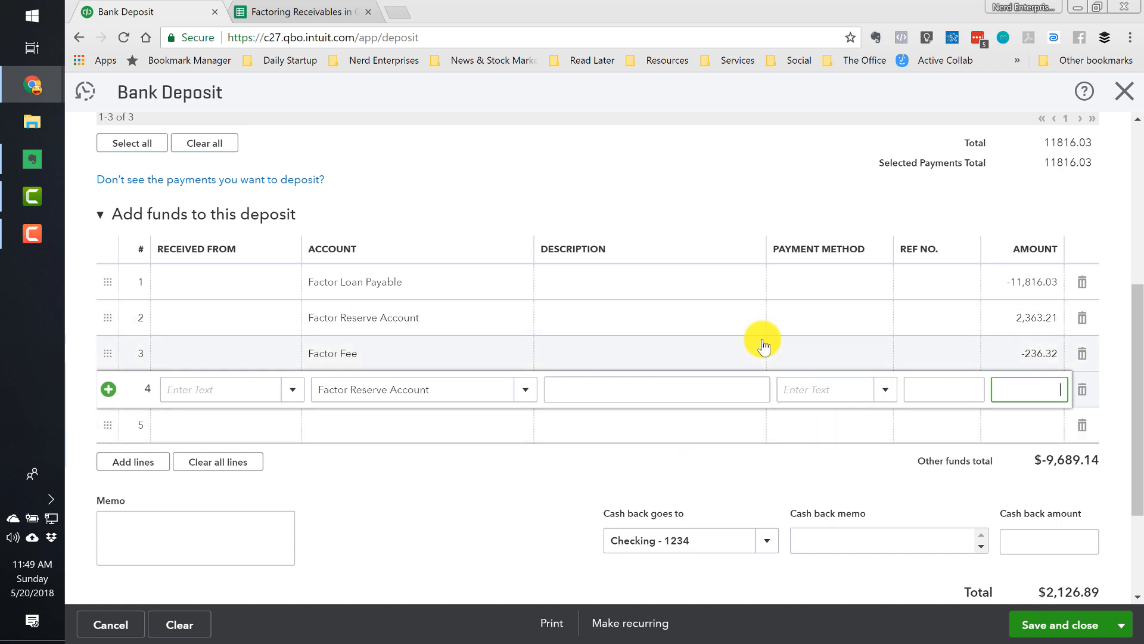
# Step: Enter -2,126.89 as the fourth line's amount and save and close the bank deposit
pyautogui.write('-2,1')
pyautogui.write('26.89')
pyautogui.press('Tab')
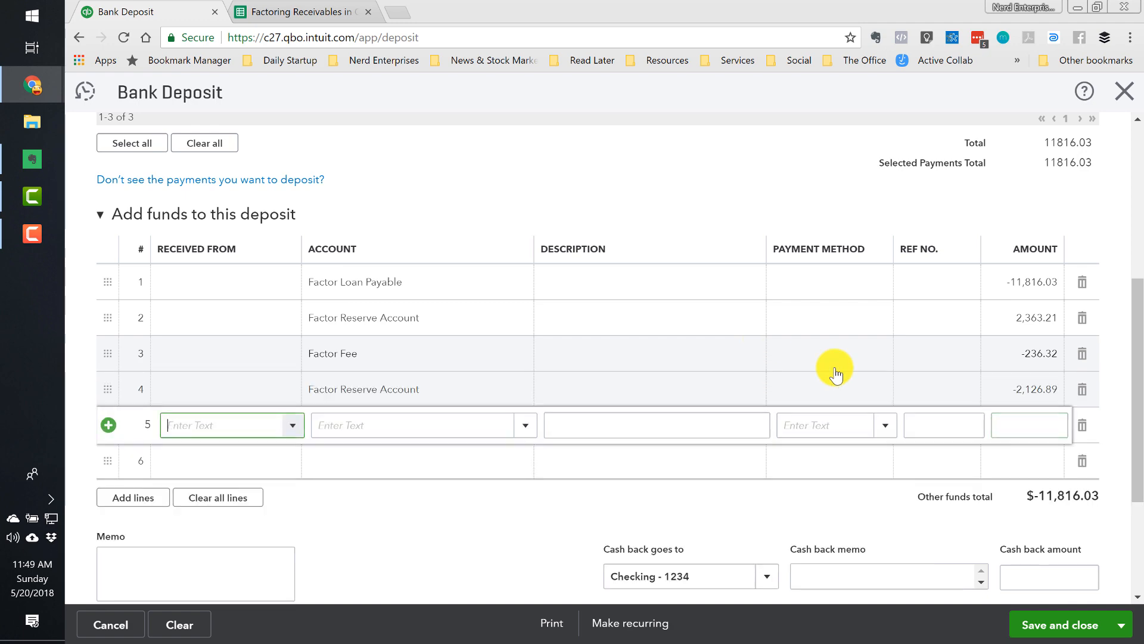
pyautogui.scroll(-3, 1036, 475)
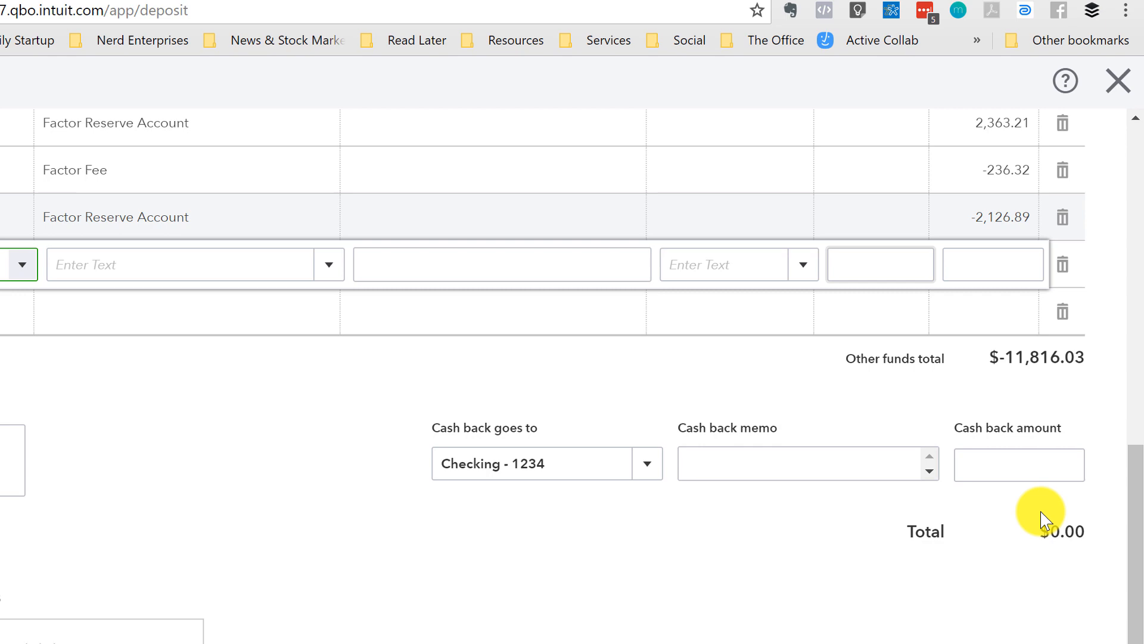
pyautogui.click(1053, 624)
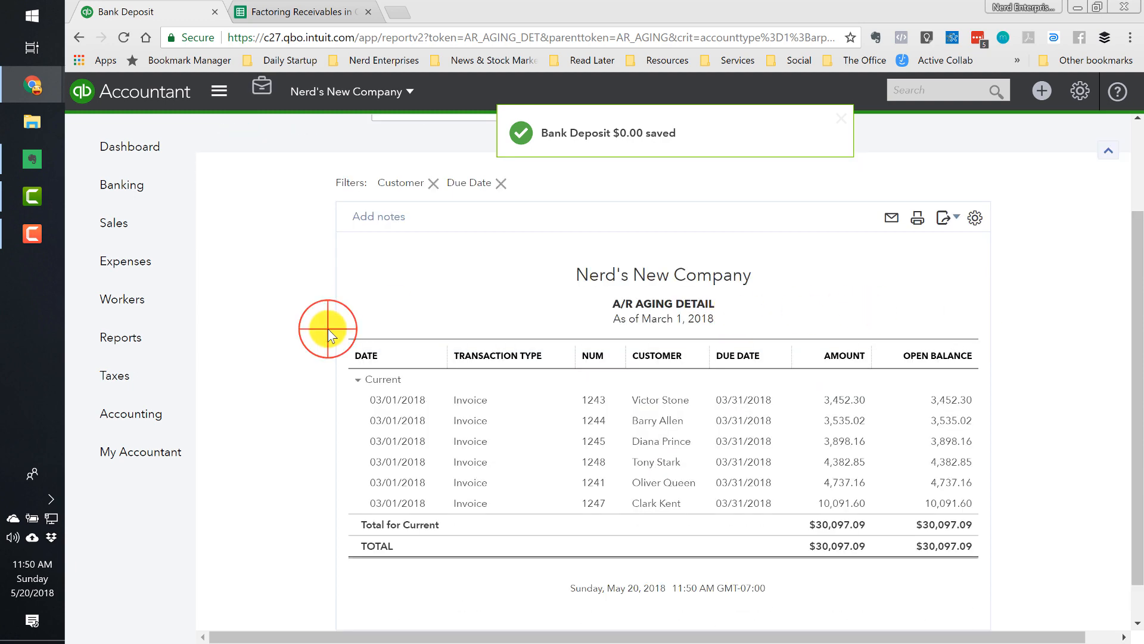
# Step: Set the A/R Aging Detail report's as-of date to 05/20/2018 and rerun it to examine the open invoices
pyautogui.scroll(2, 328, 330)
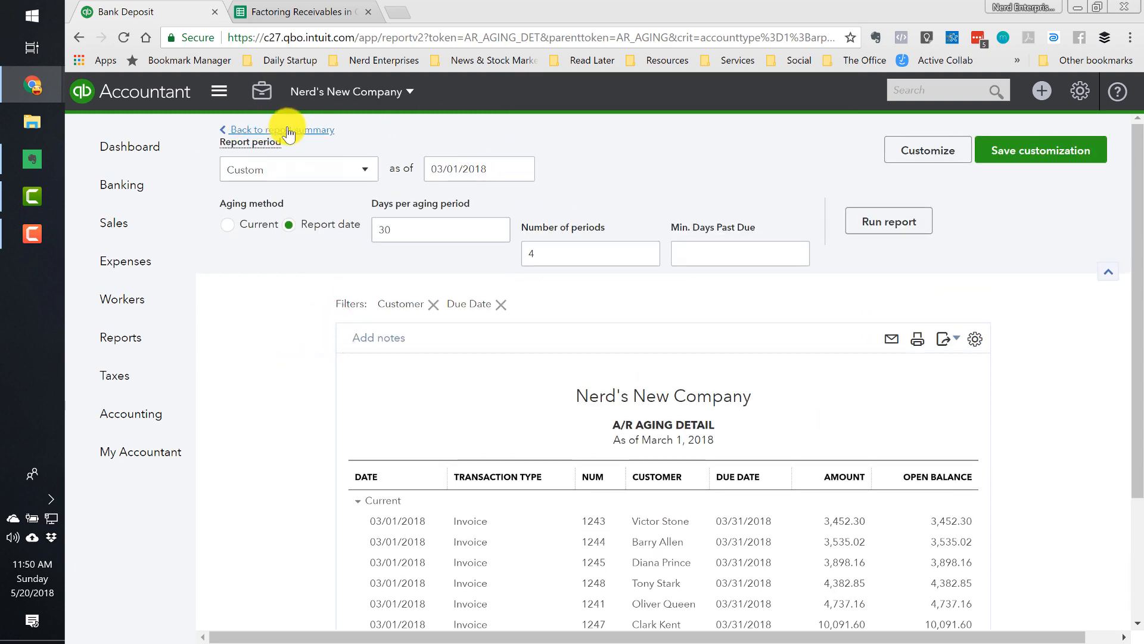
pyautogui.click(523, 168)
pyautogui.click(576, 208)
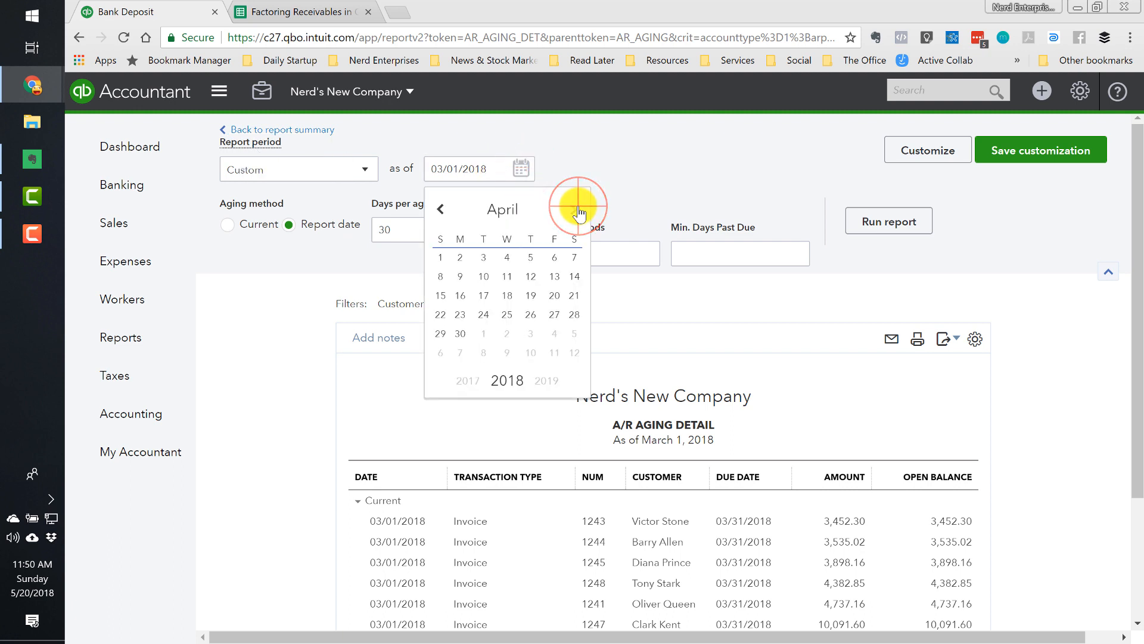
pyautogui.click(492, 168)
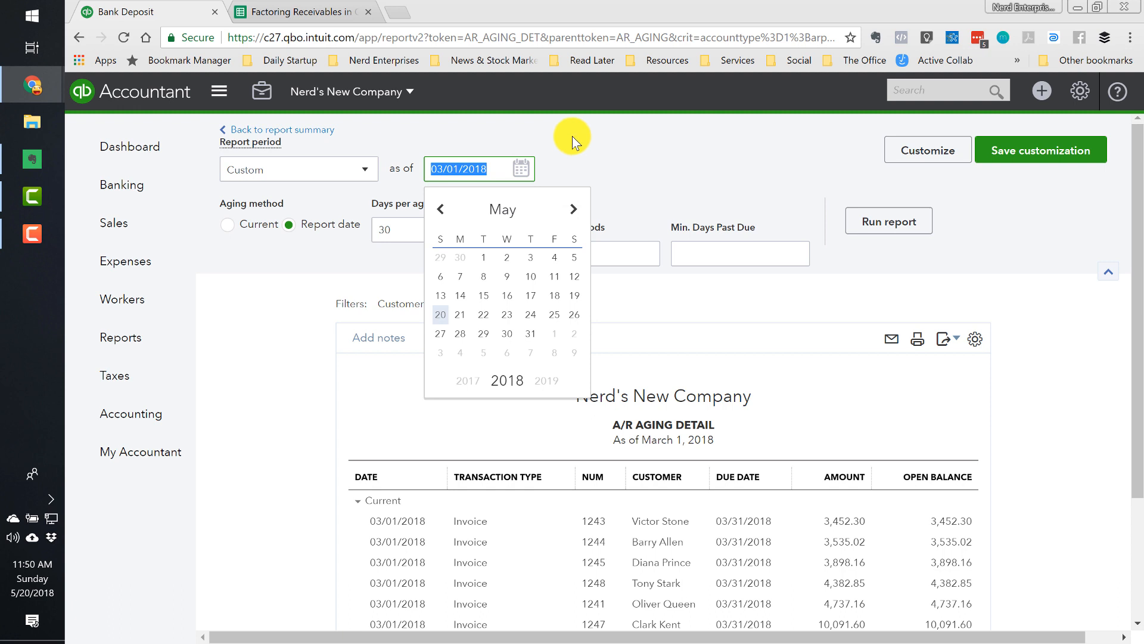
pyautogui.click(440, 323)
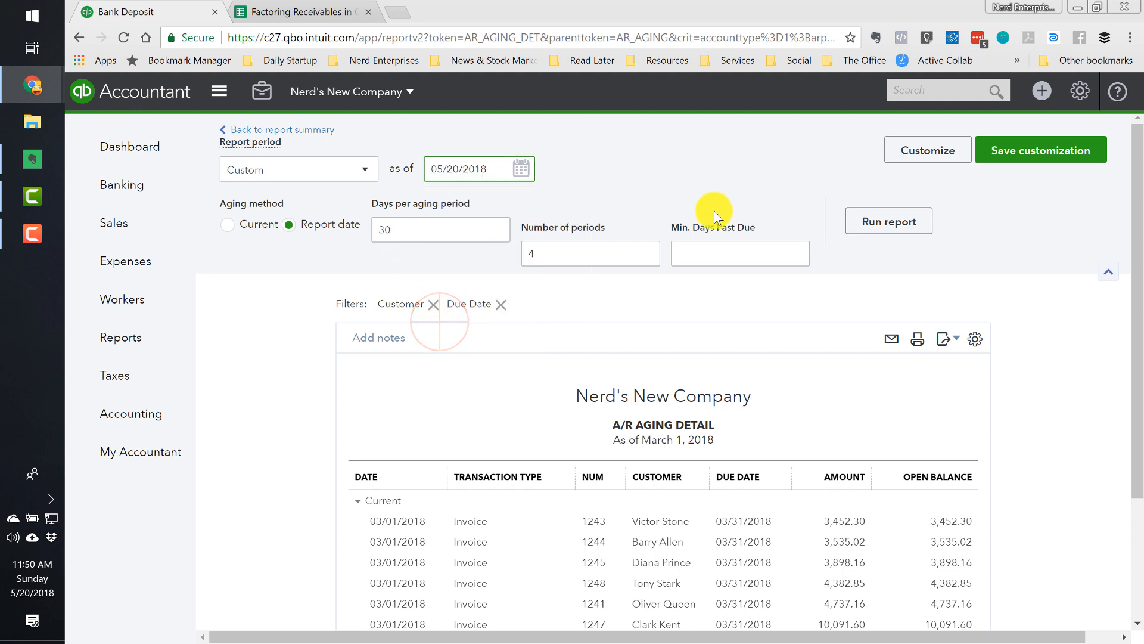
pyautogui.click(884, 225)
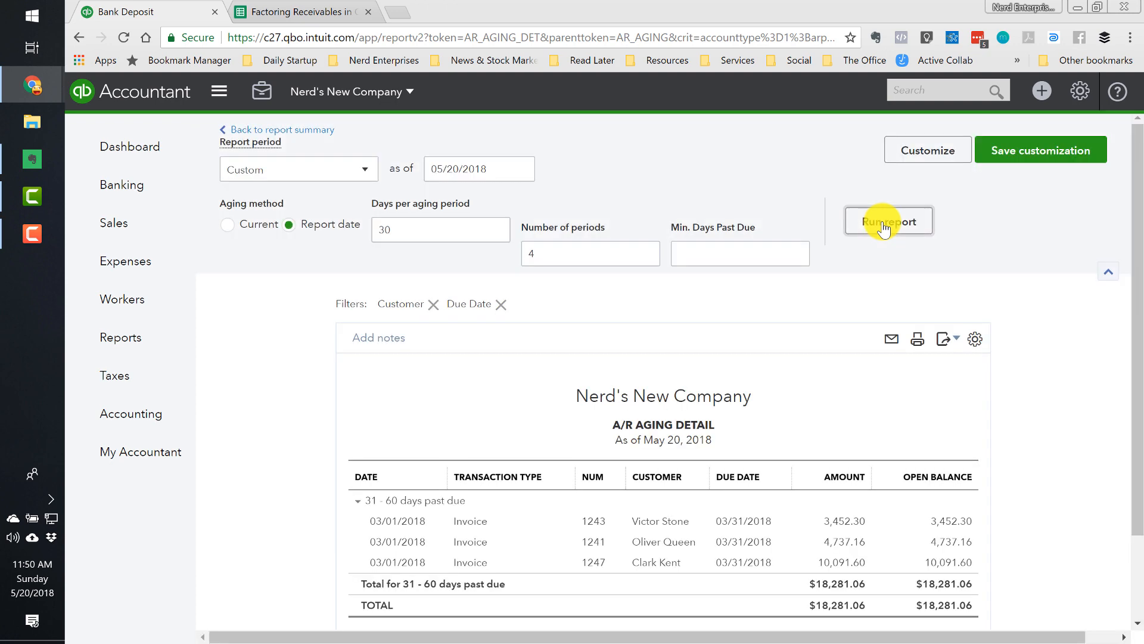
pyautogui.scroll(-1, 883, 226)
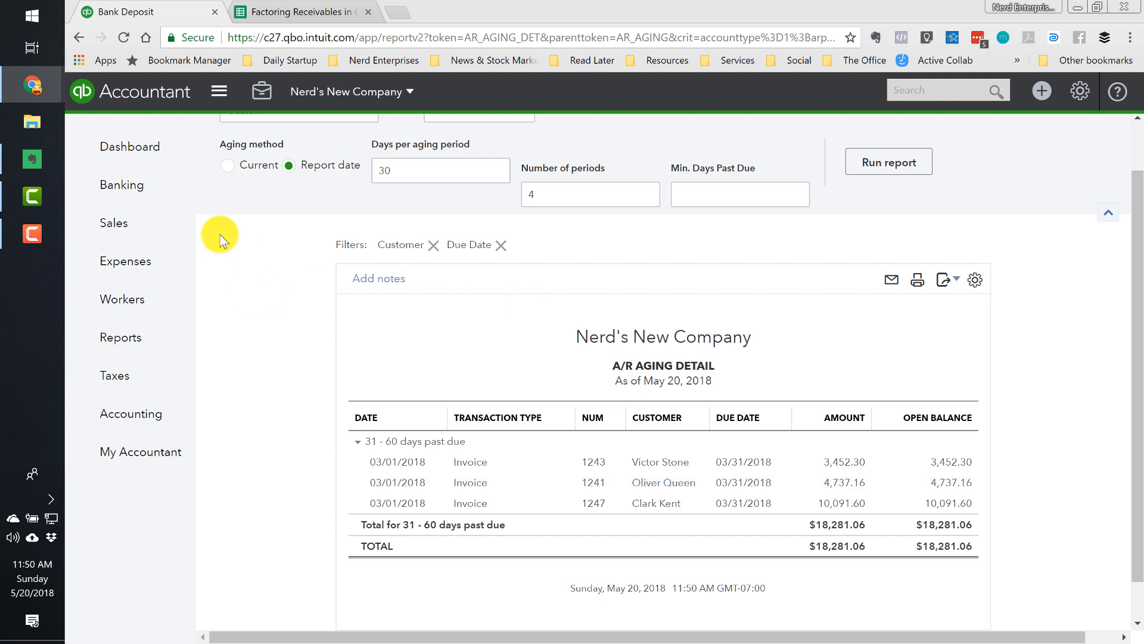
# Step: Run the Balance Sheet report from the accountant reports to examine the company's account balances
pyautogui.click(137, 337)
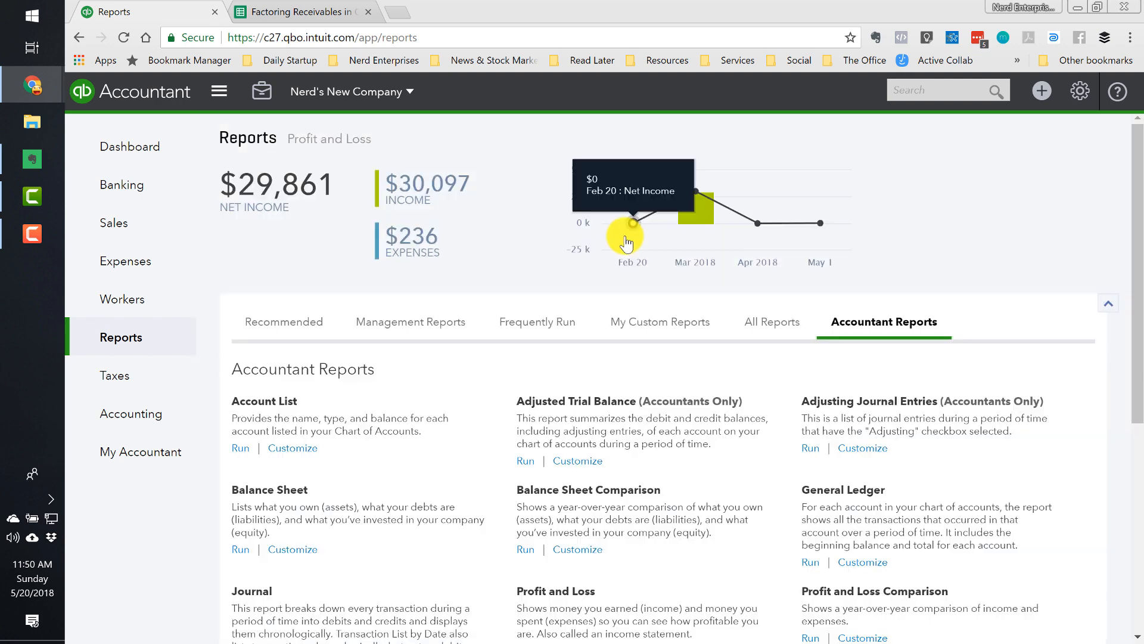
pyautogui.click(266, 498)
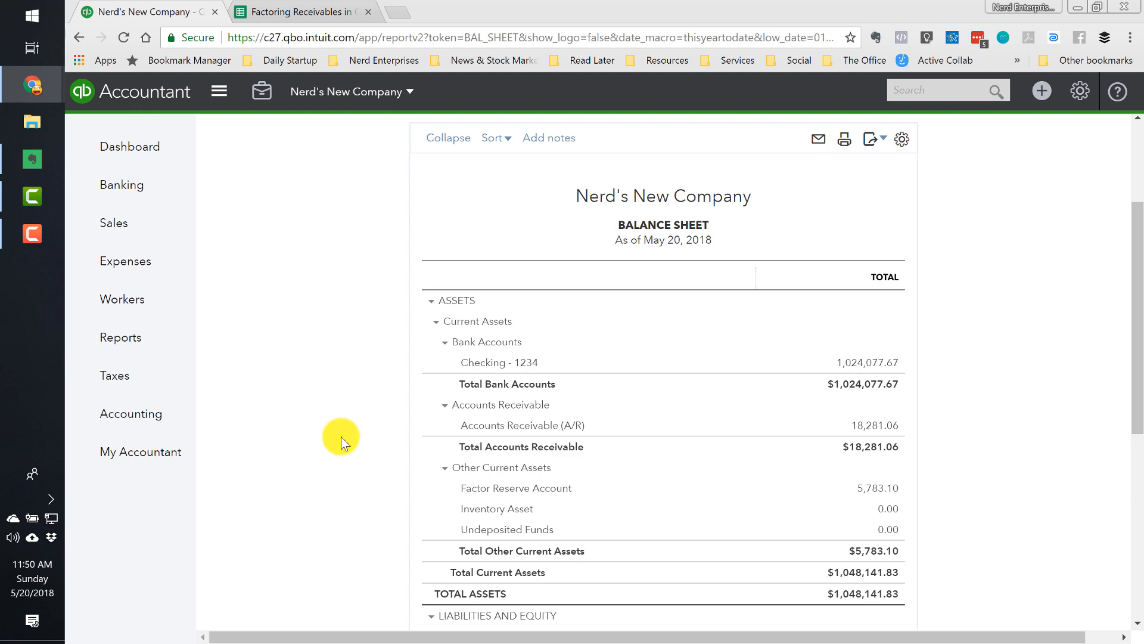
# Step: Examine the assets and liabilities on the balance sheet and open the Factor Reserve Account's transaction report
pyautogui.scroll(2, 341, 293)
pyautogui.scroll(1, 340, 301)
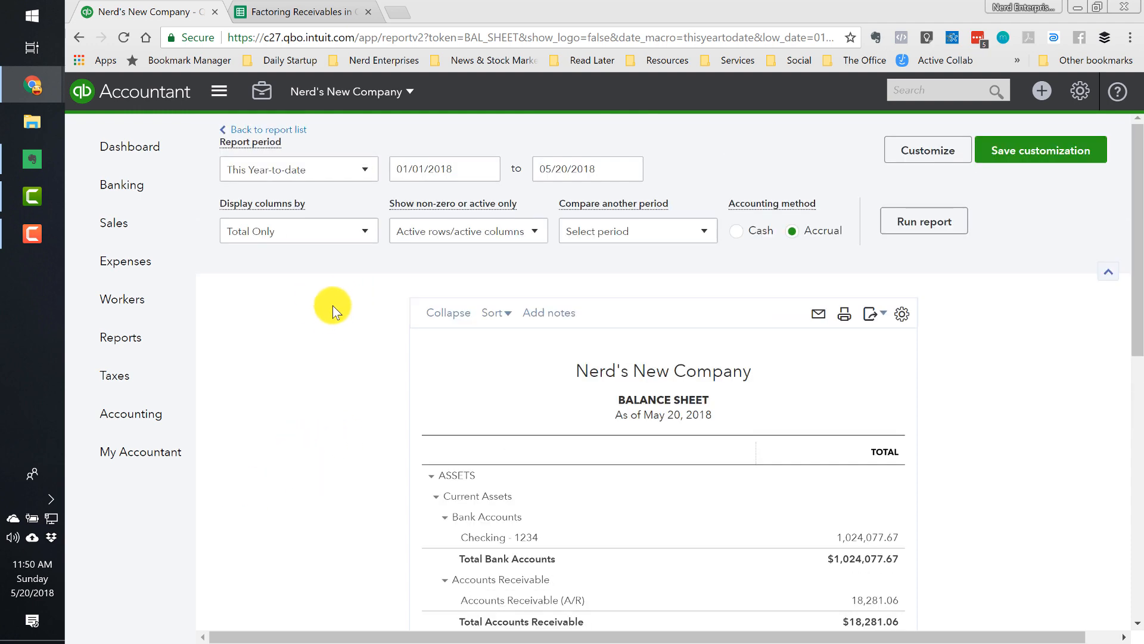
pyautogui.scroll(-4, 331, 325)
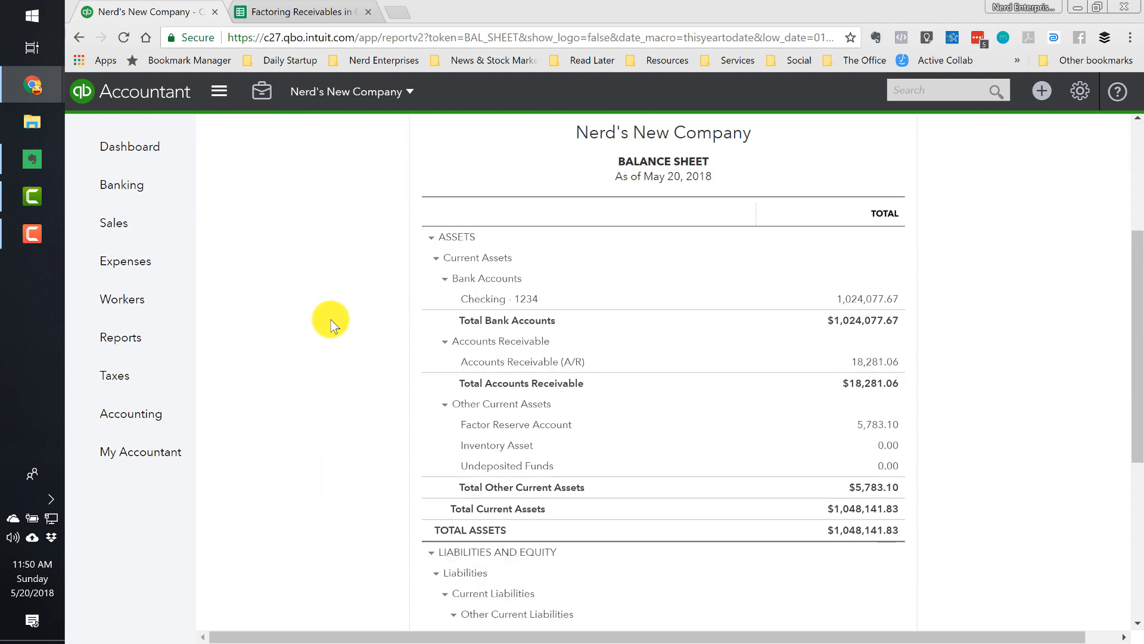
pyautogui.scroll(-2, 331, 325)
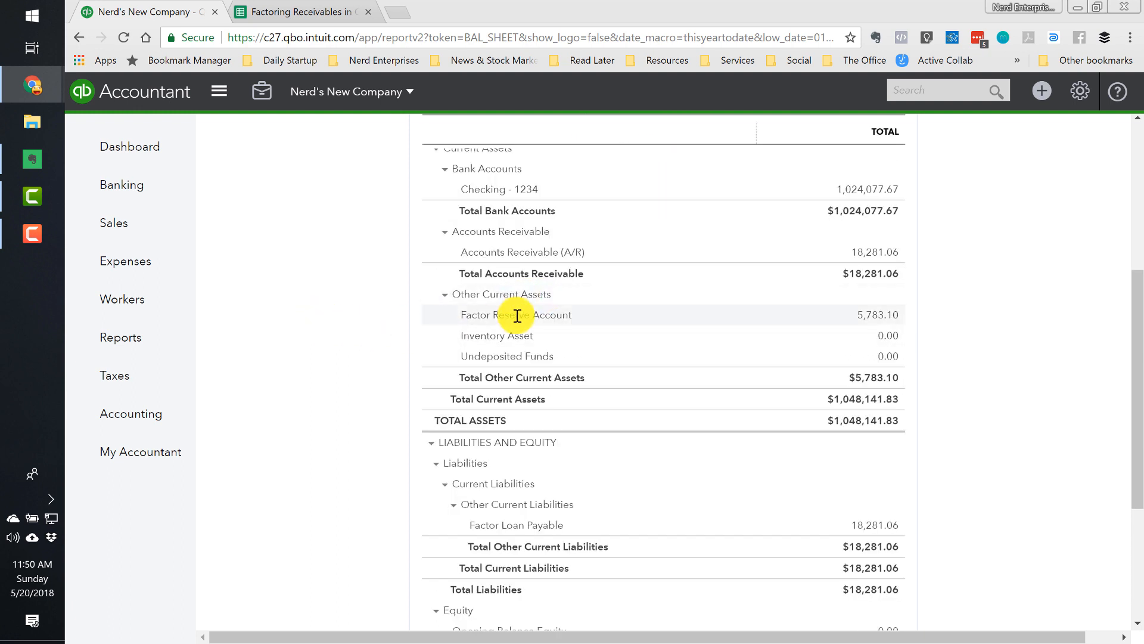
pyautogui.click(879, 322)
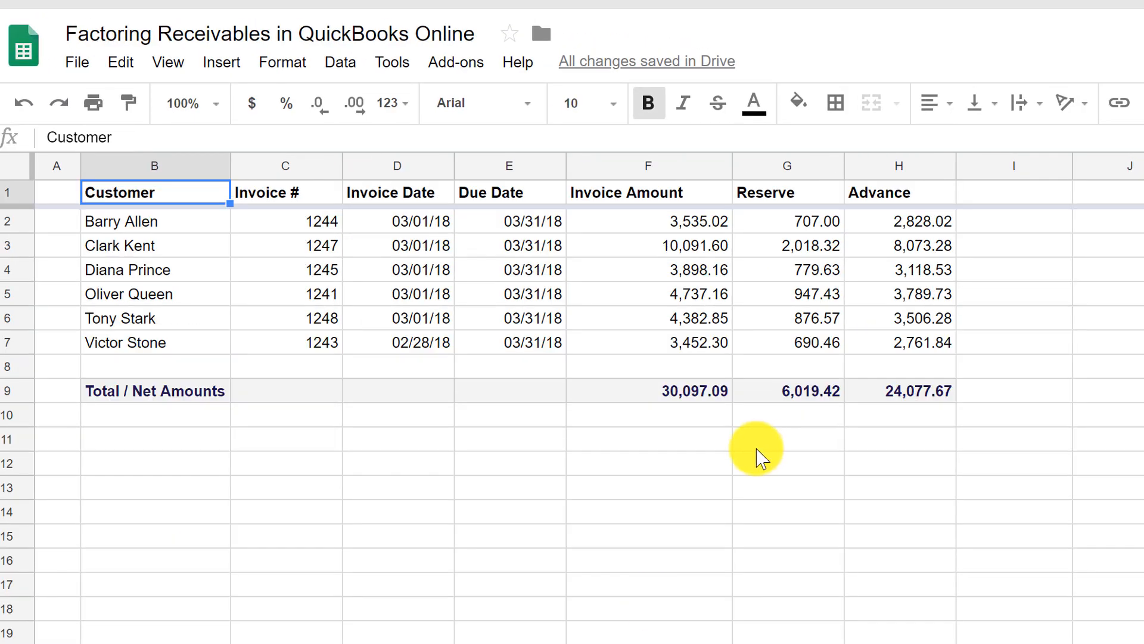
# Step: Check the reserve total on the Purchase Advance sheet and the reserve and net payout totals on the Settlement sheet
pyautogui.click(794, 390)
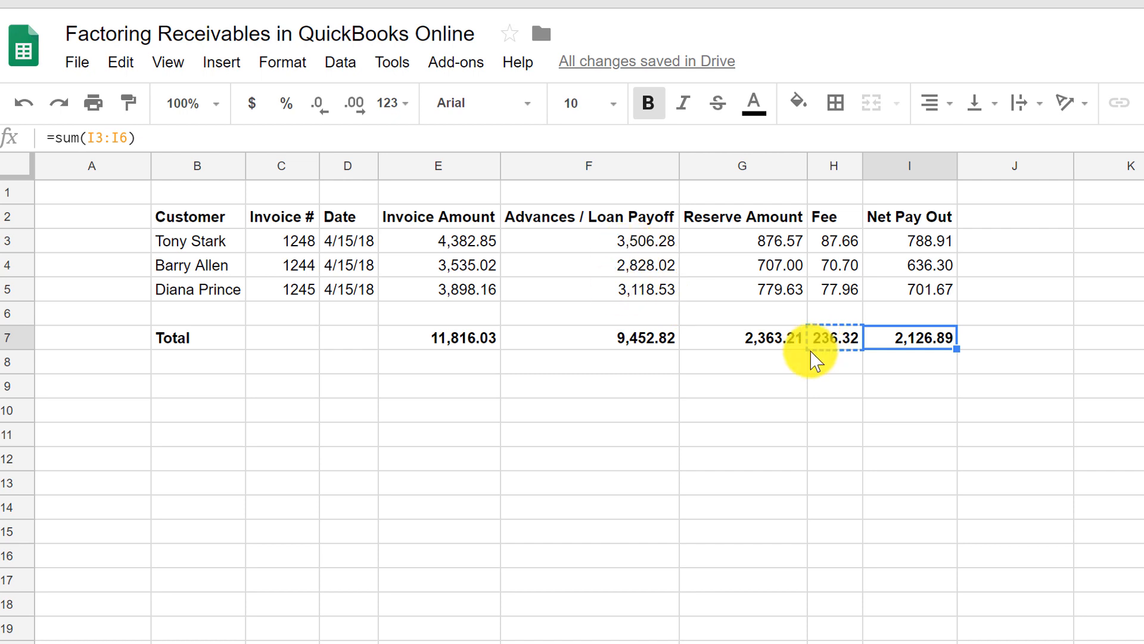
pyautogui.click(748, 347)
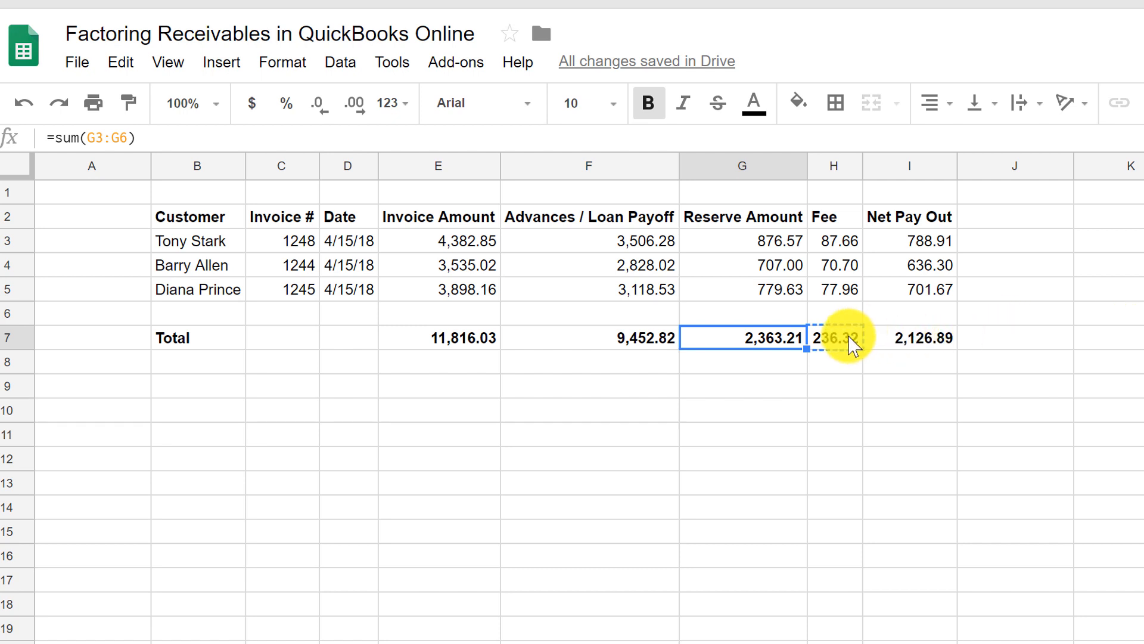
pyautogui.click(915, 351)
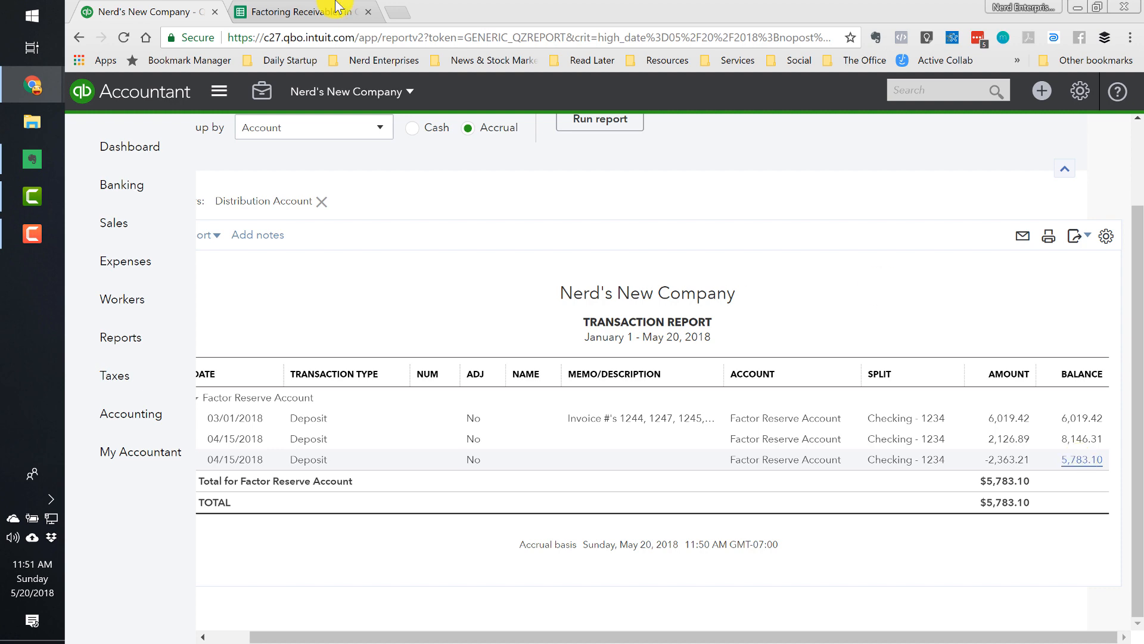
# Step: In Google Sheets, sum the last three invoice amounts (F5:F7) in cell F12 of the Purchase Advance sheet
pyautogui.click(290, 11)
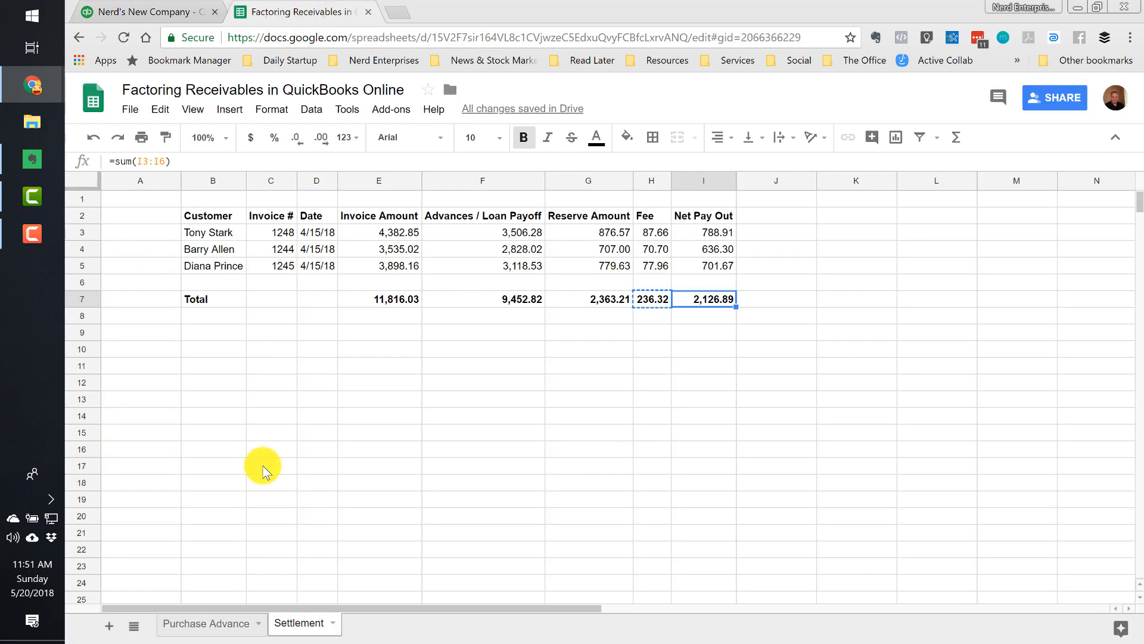
pyautogui.click(186, 623)
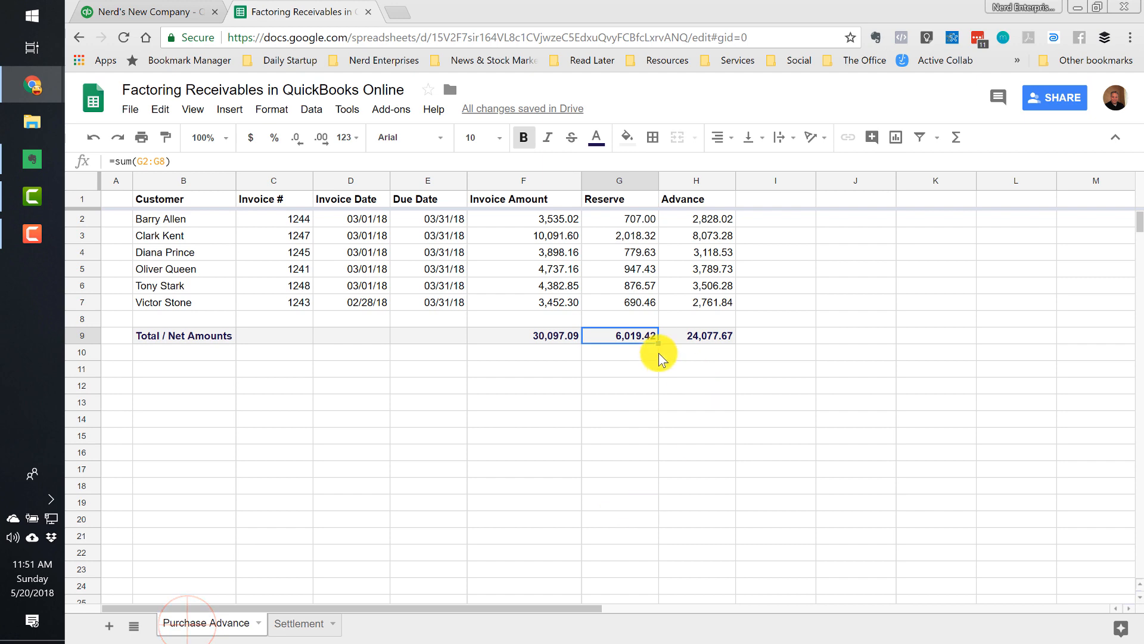
pyautogui.click(533, 381)
pyautogui.write('=sum(')
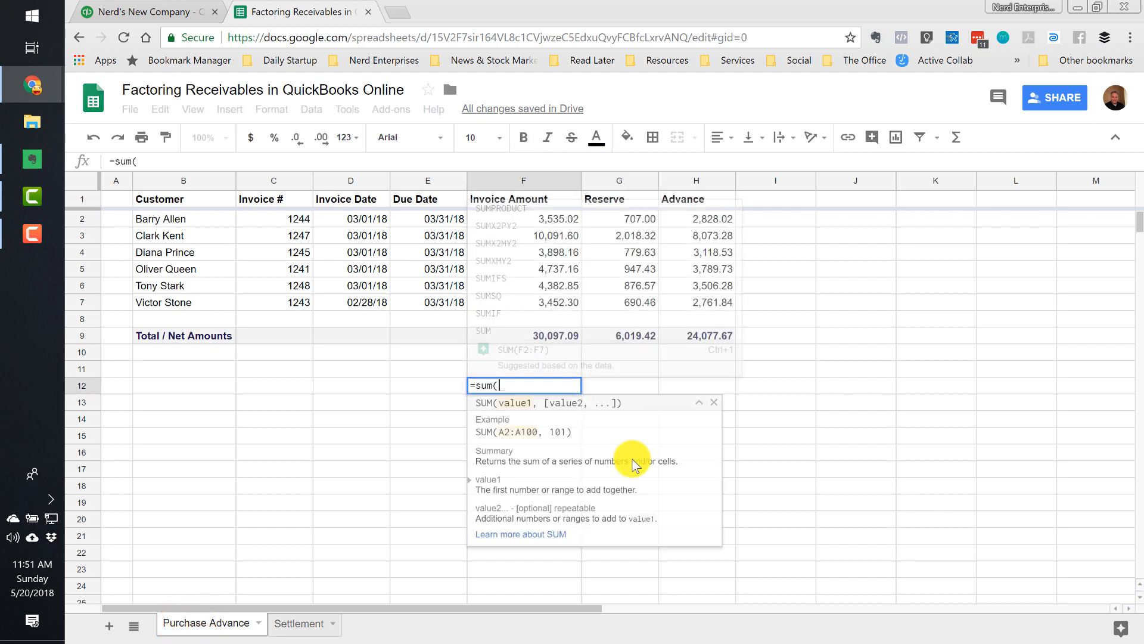
pyautogui.press('Up')
pyautogui.press('Up')
pyautogui.press('Up')
pyautogui.press('Up')
pyautogui.hotkey('shift', 'Up')
pyautogui.hotkey('shift', 'Up')
pyautogui.hotkey('shift', 'Up')
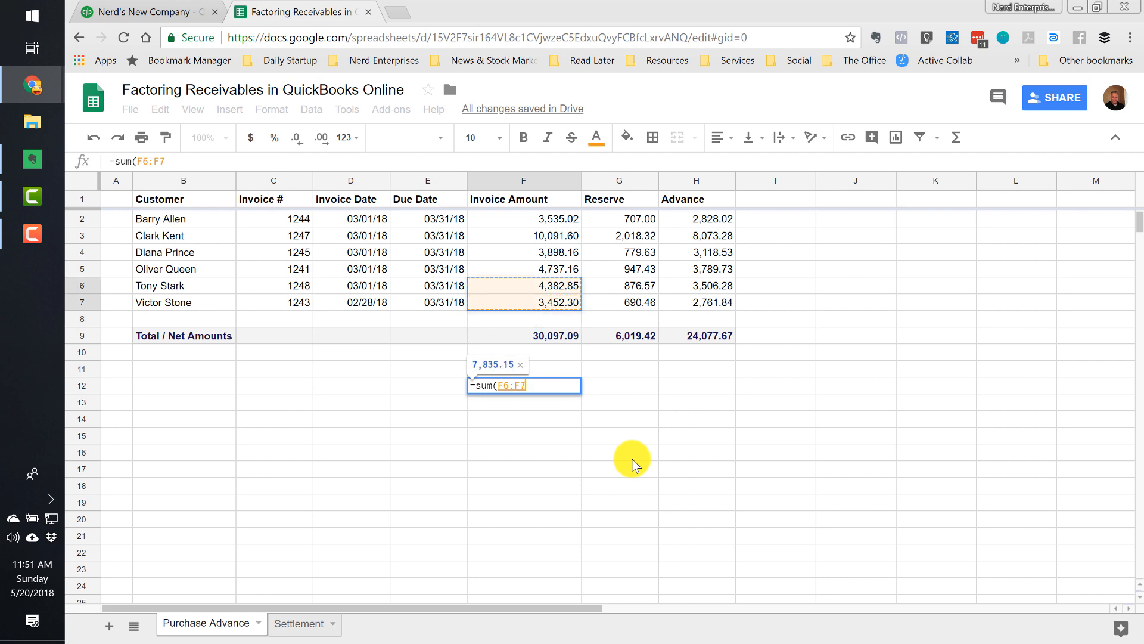
pyautogui.press('Return')
# Step: Calculate 20% of the invoice sum in cell F14 with =F12*0.2 and format it as Number
pyautogui.press('Up')
pyautogui.press('Down')
pyautogui.press('Down')
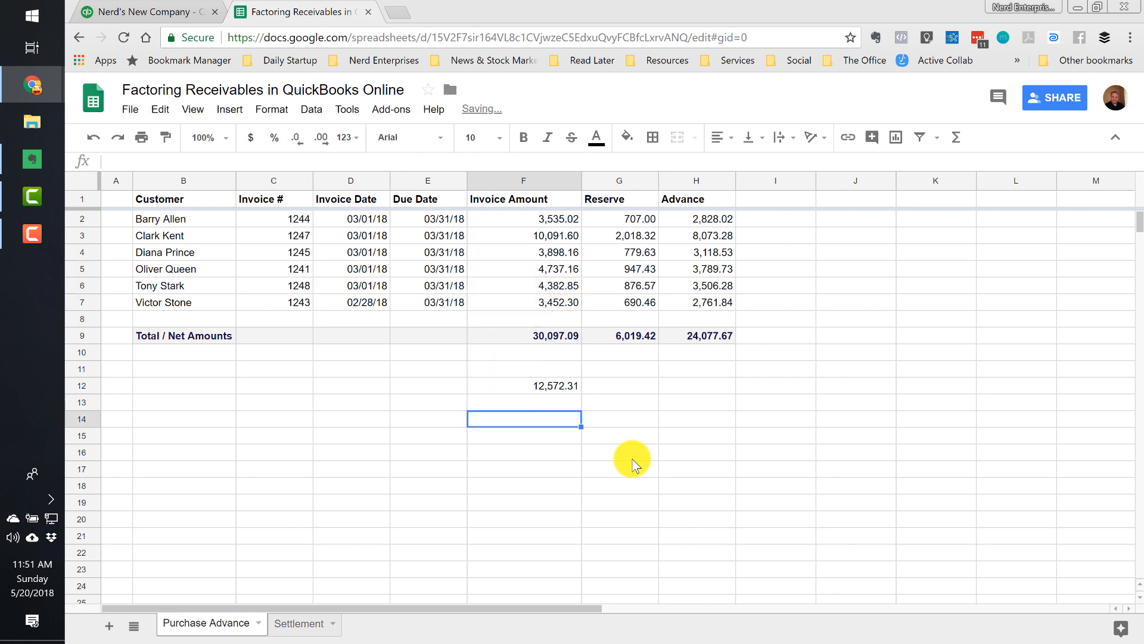
pyautogui.write('+')
pyautogui.press('Up')
pyautogui.press('Up')
pyautogui.write('*0.2')
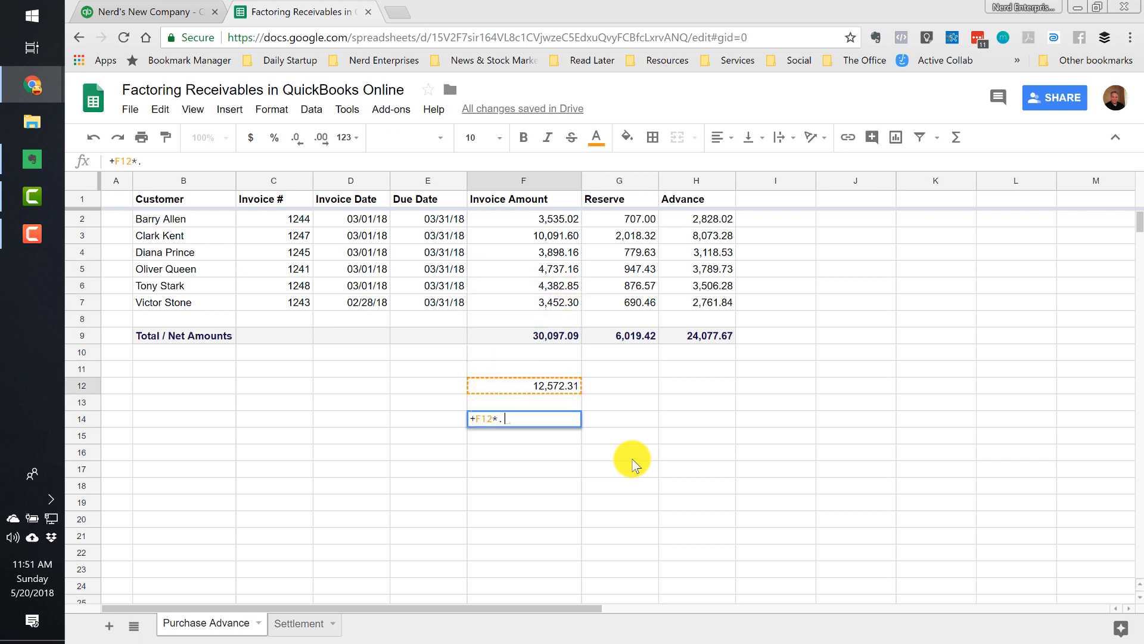
pyautogui.press('Return')
pyautogui.press('Up')
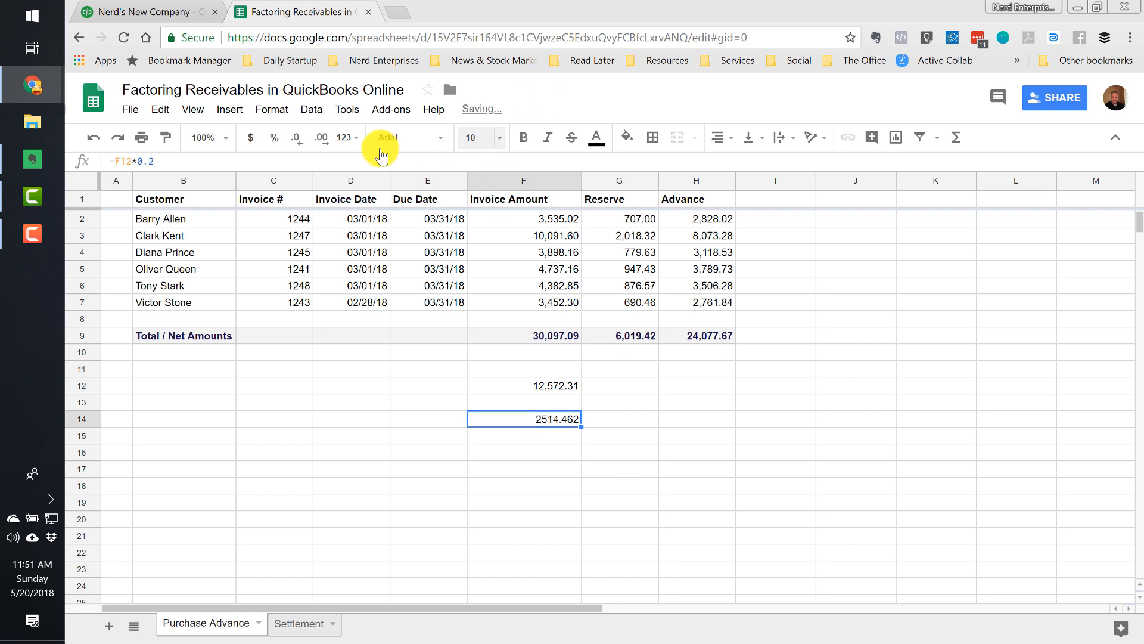
pyautogui.click(344, 138)
pyautogui.click(379, 219)
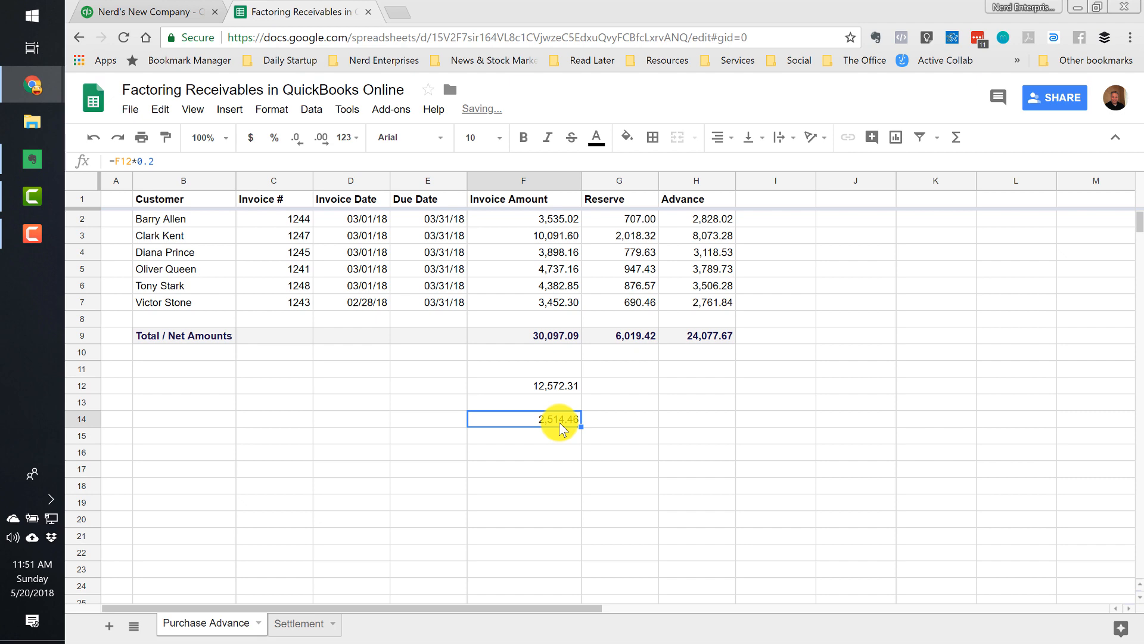
# Step: Look up the Factor Reserve Account balance in QuickBooks Online and enter 5783.1 in cell F15 of the Purchase Advance sheet
pyautogui.click(127, 16)
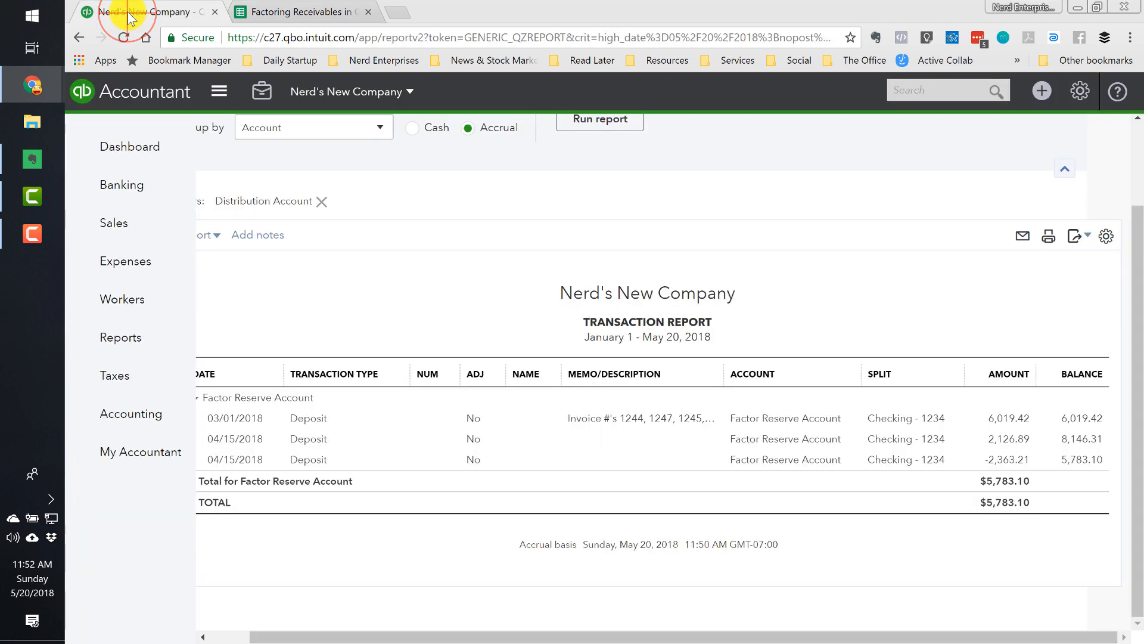
pyautogui.click(262, 12)
pyautogui.click(199, 13)
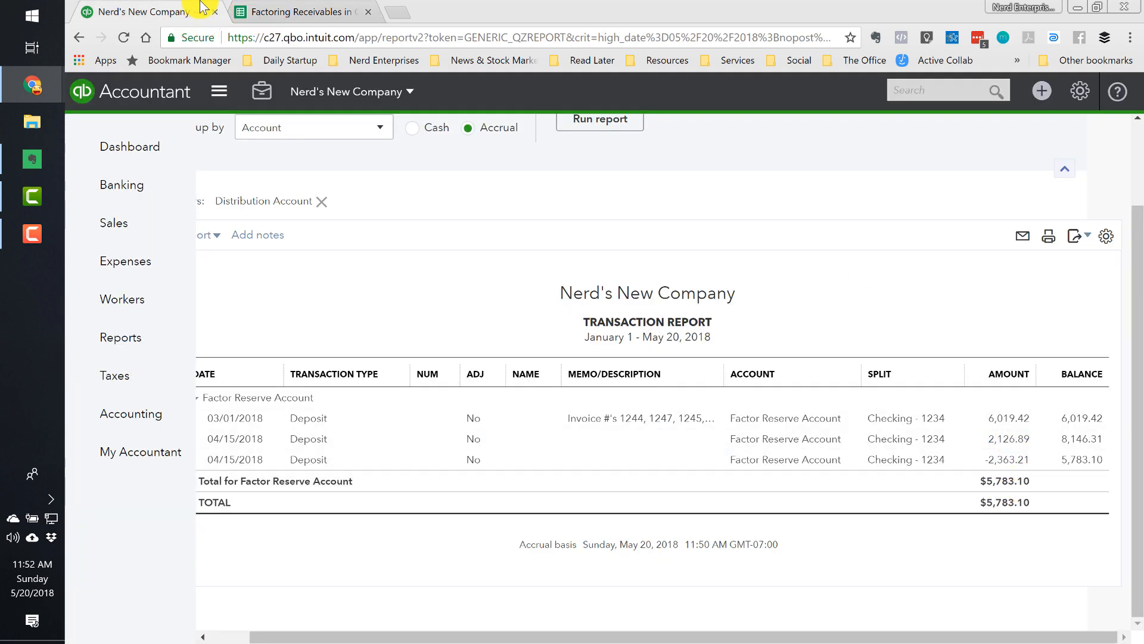
pyautogui.click(293, 14)
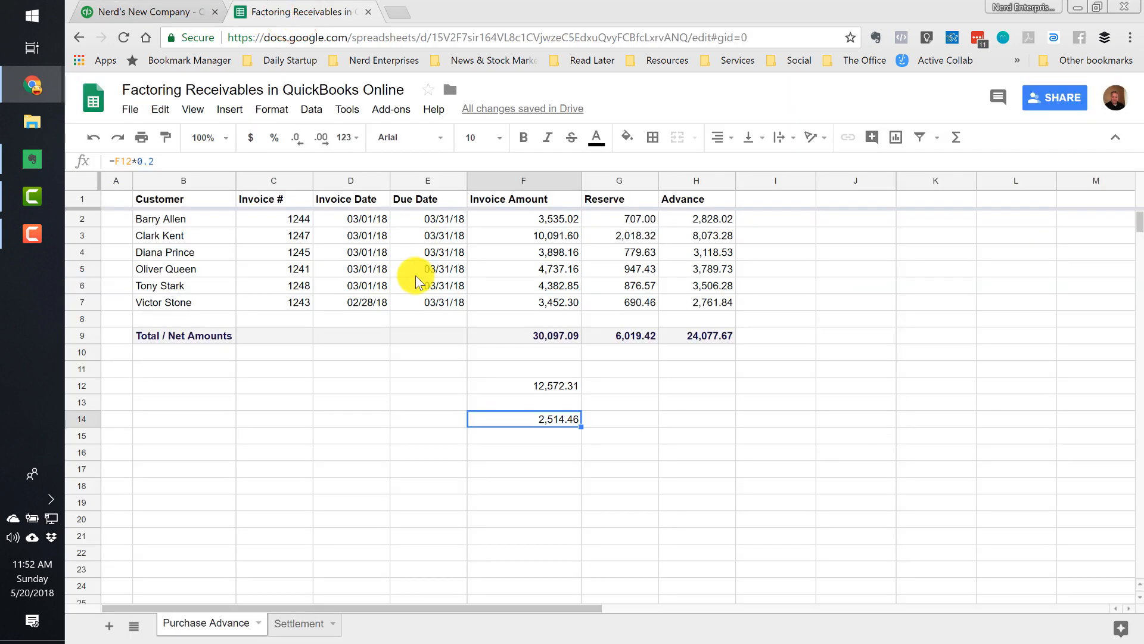
pyautogui.press('Down')
pyautogui.write('5783.1')
pyautogui.press('Return')
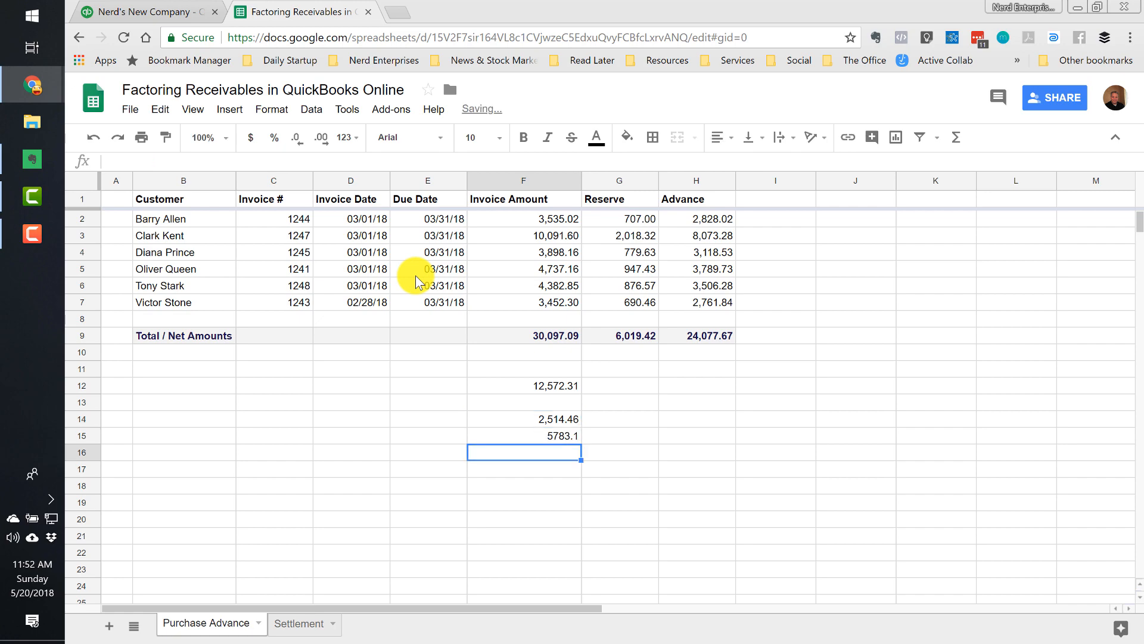
# Step: Subtract the 20% reserve from the account balance in cell F17 with the formula F15-F14
pyautogui.press('Down')
pyautogui.write('+')
pyautogui.press('Up')
pyautogui.press('Up')
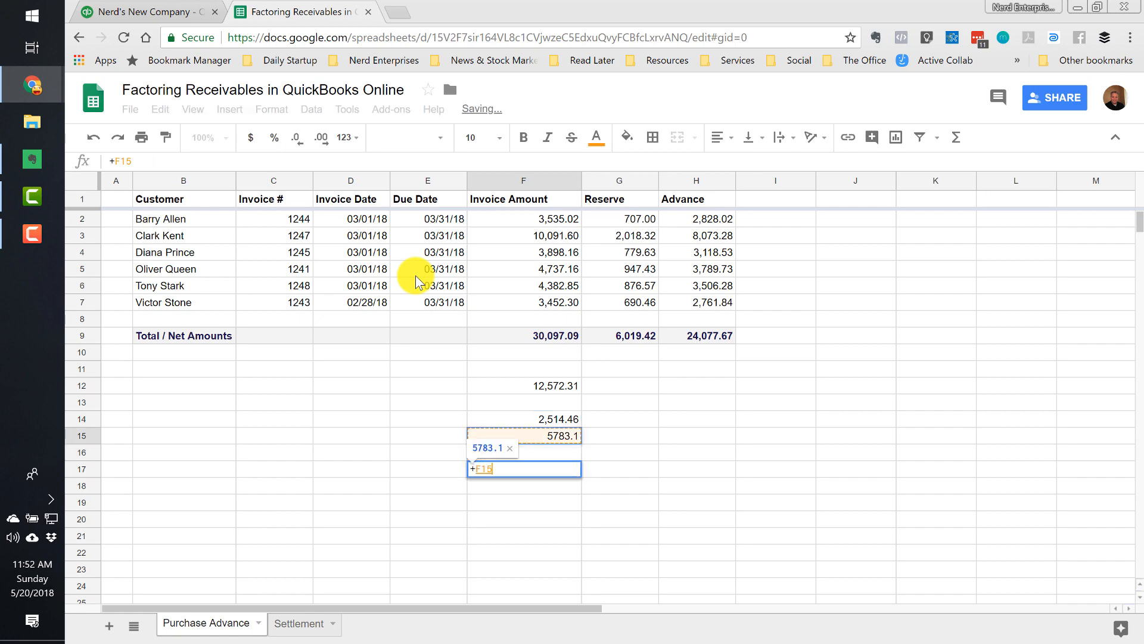
pyautogui.write('-')
pyautogui.press('Up')
pyautogui.press('Up')
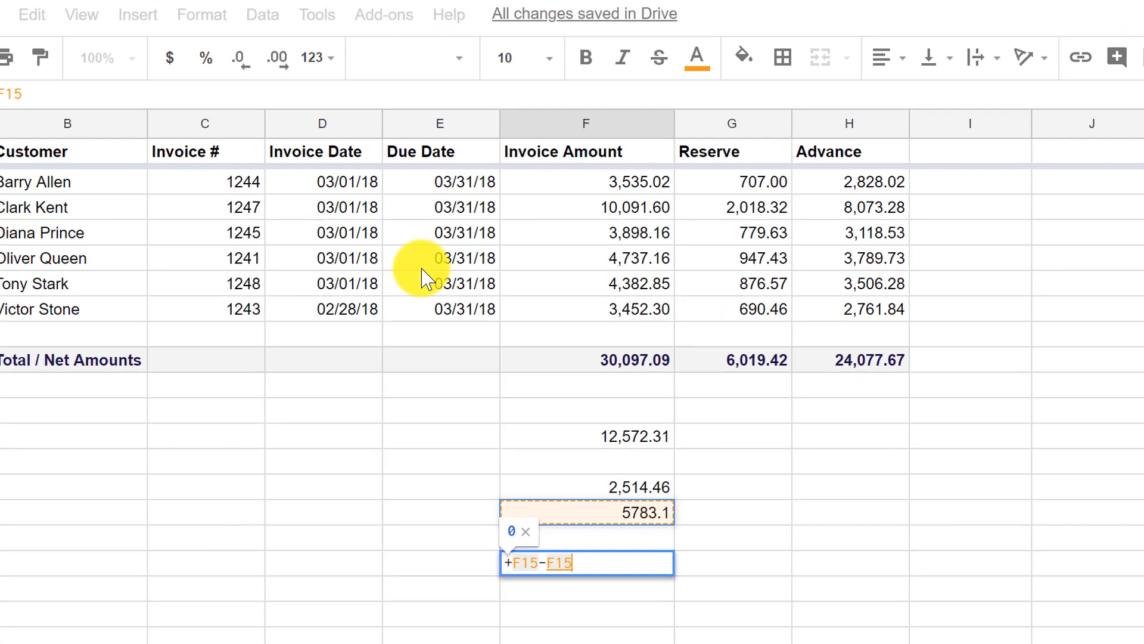
pyautogui.press('Up')
pyautogui.press('Return')
pyautogui.press('Up')
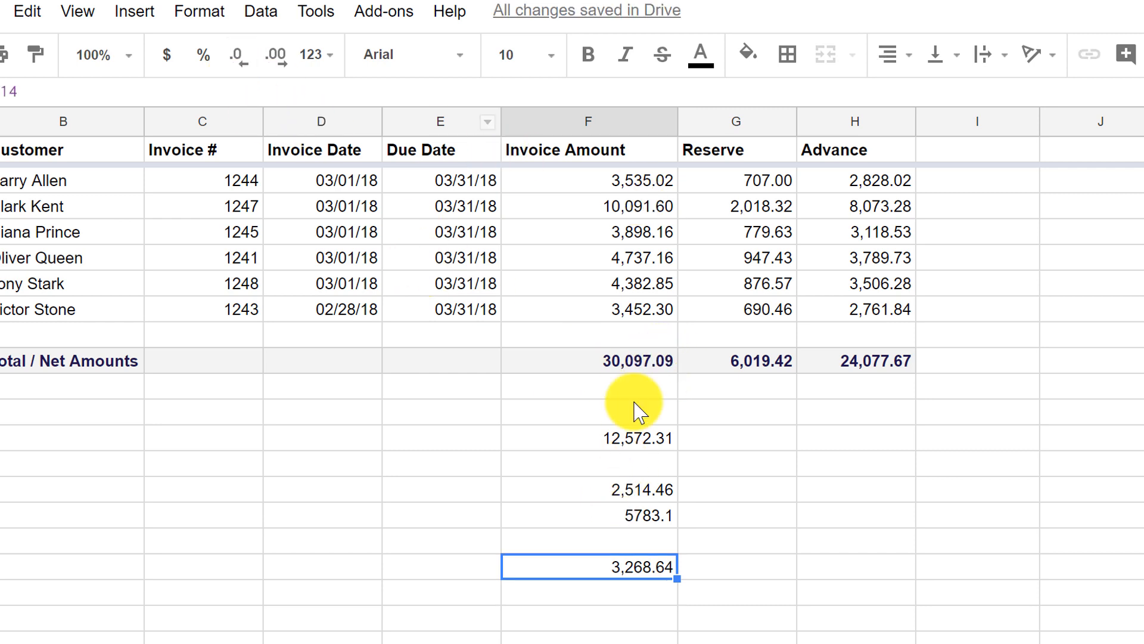
# Step: Format the calculation cells in column F from row 11 down as Number
pyautogui.moveTo(633, 410); pyautogui.dragTo(636, 637)
pyautogui.click(315, 54)
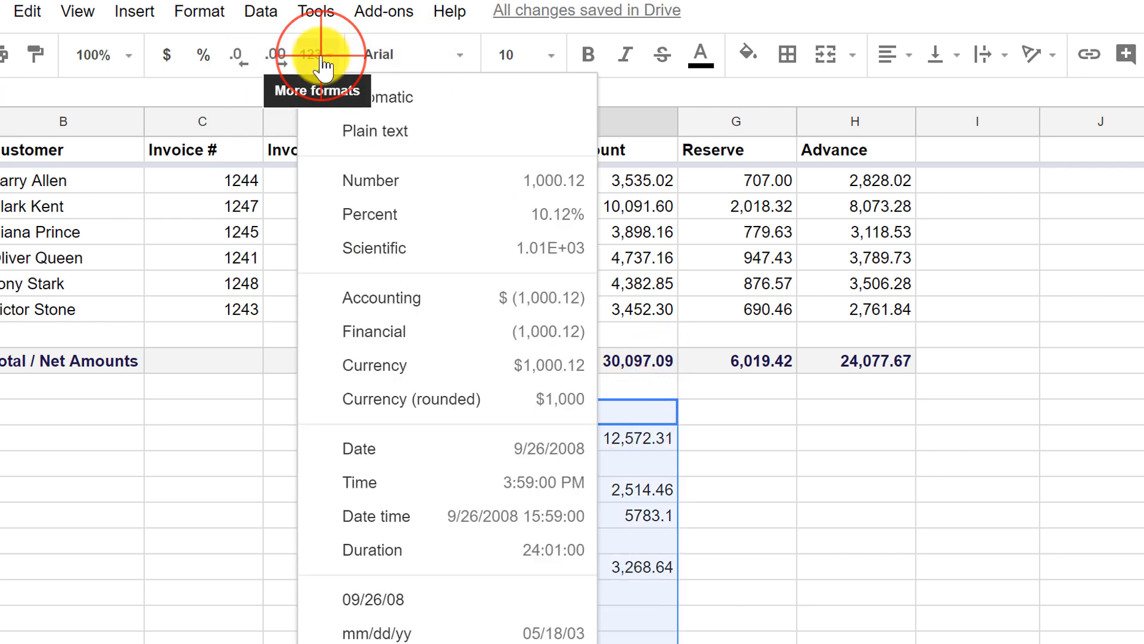
pyautogui.click(382, 181)
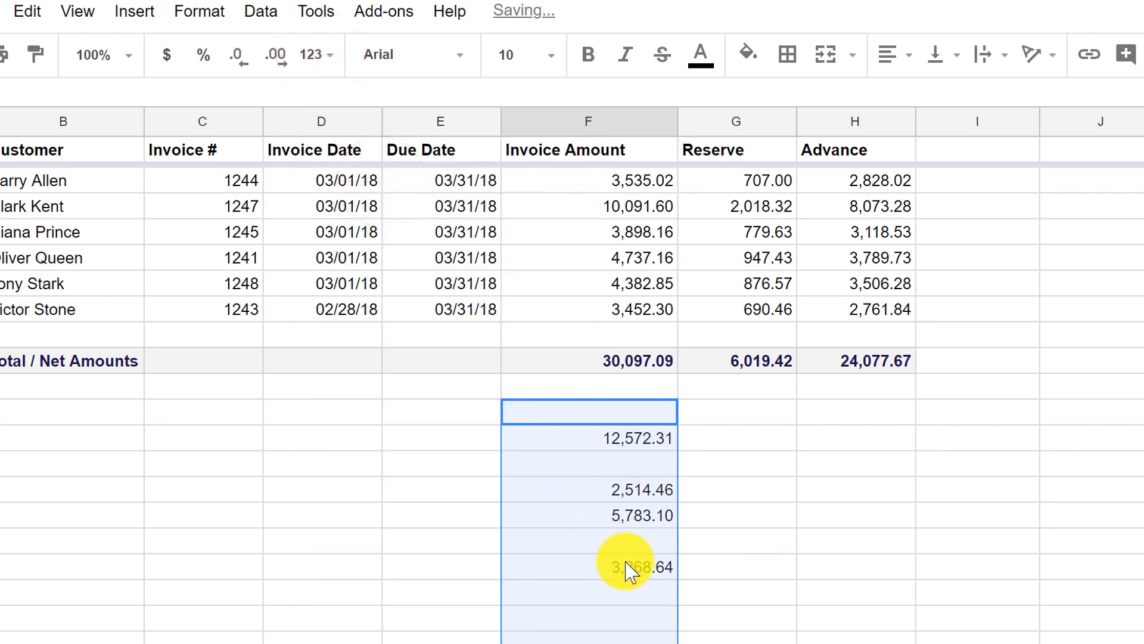
pyautogui.click(626, 567)
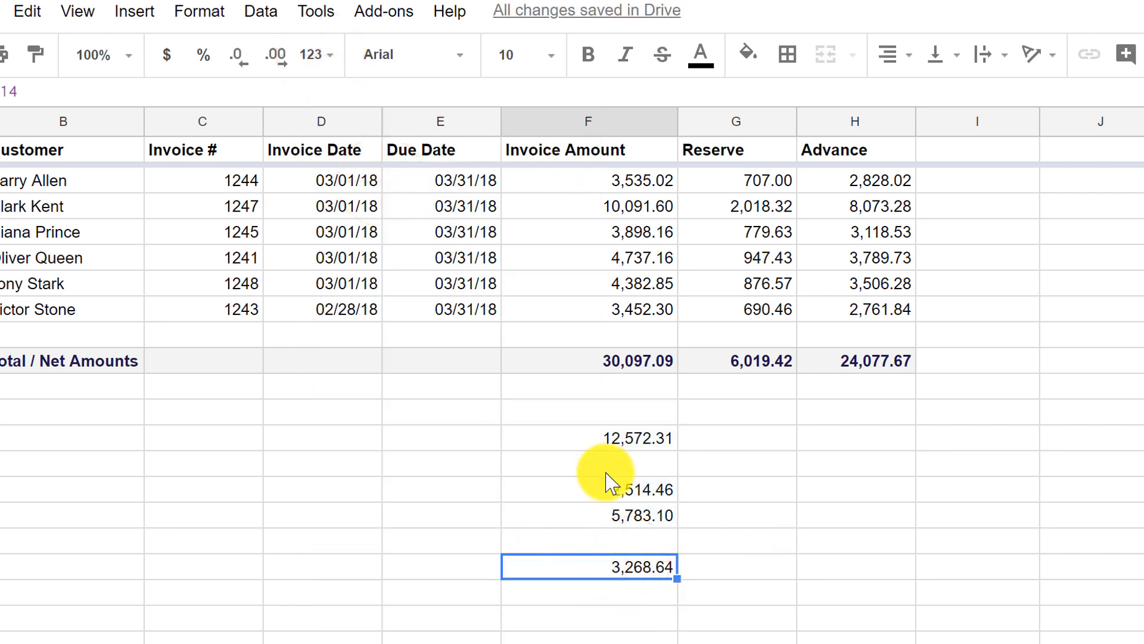
# Step: Review the three remaining invoice amounts, their 20% reserve, the reserve account balance and the difference in column F
pyautogui.moveTo(632, 258); pyautogui.dragTo(627, 318)
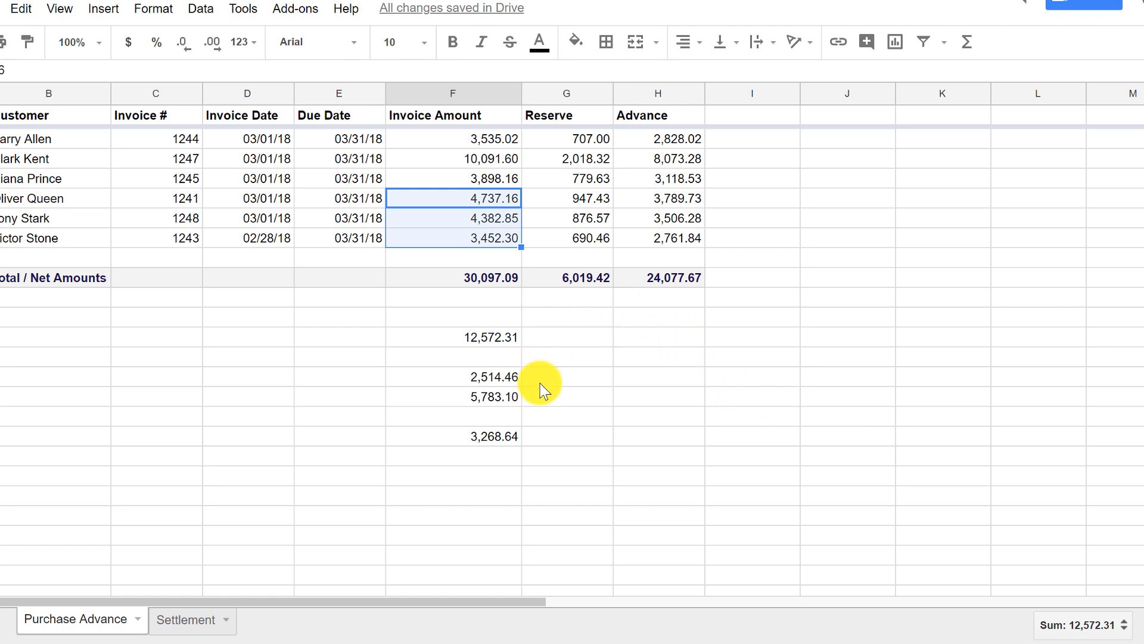
pyautogui.click(477, 374)
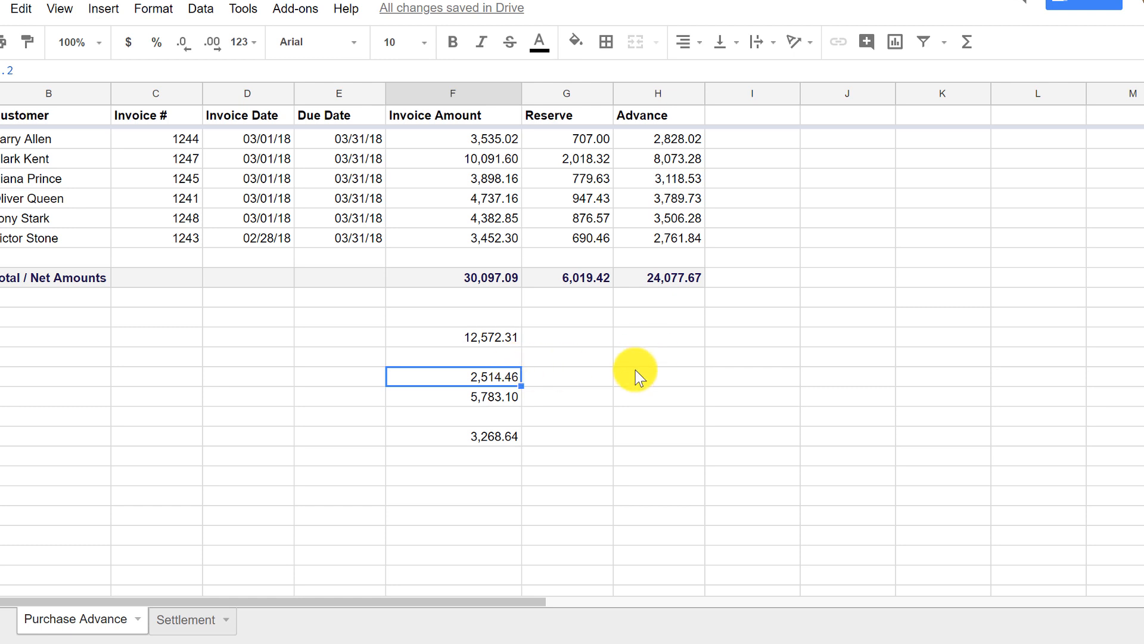
pyautogui.click(482, 396)
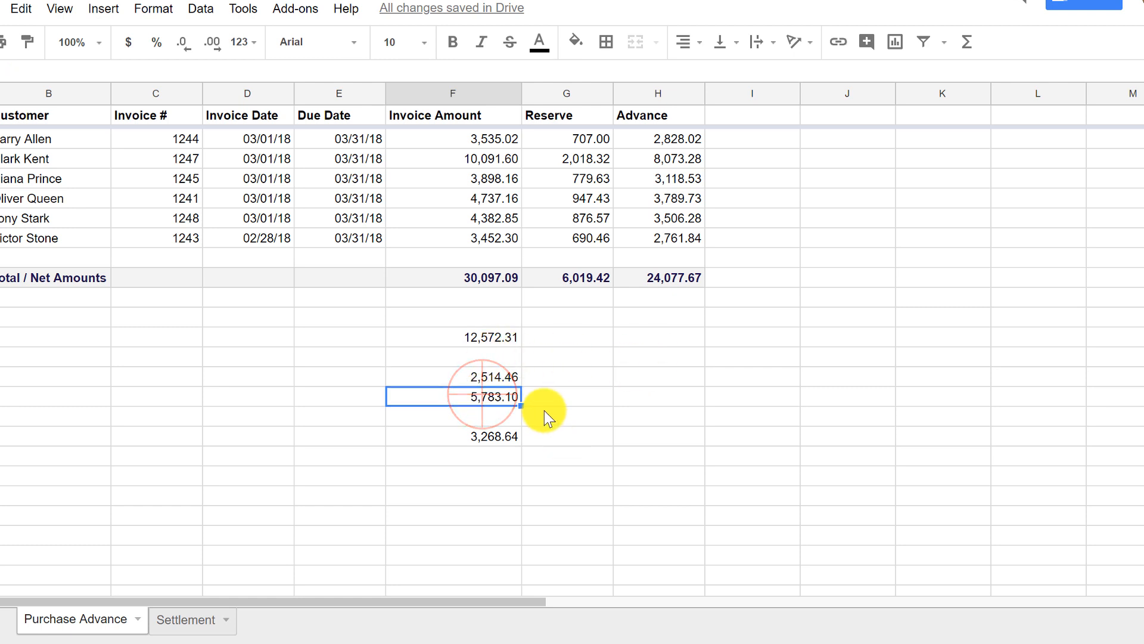
pyautogui.click(498, 442)
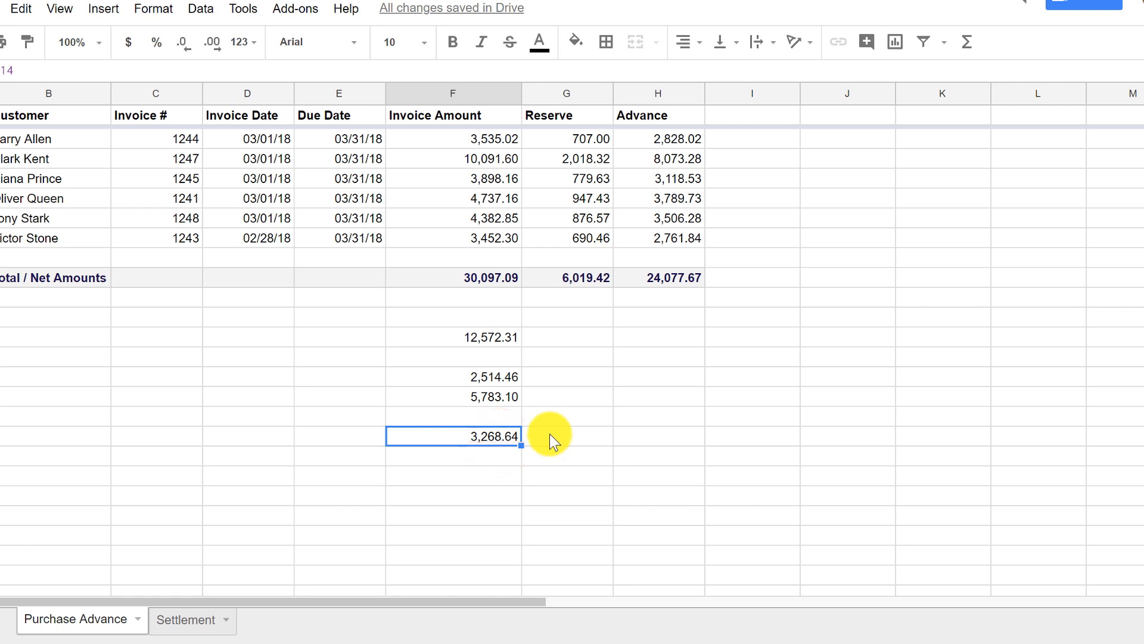
# Step: Compare the Settlement sheet's net payout with the QuickBooks reserve transactions and the excess reserve on the Purchase Advance sheet
pyautogui.click(183, 620)
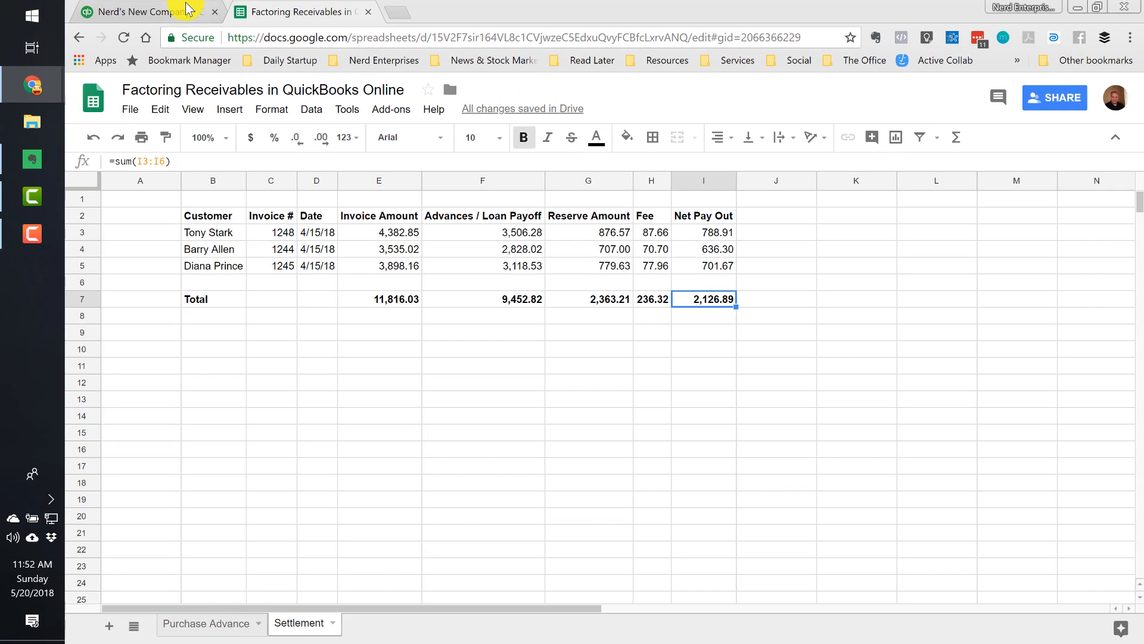
pyautogui.click(179, 12)
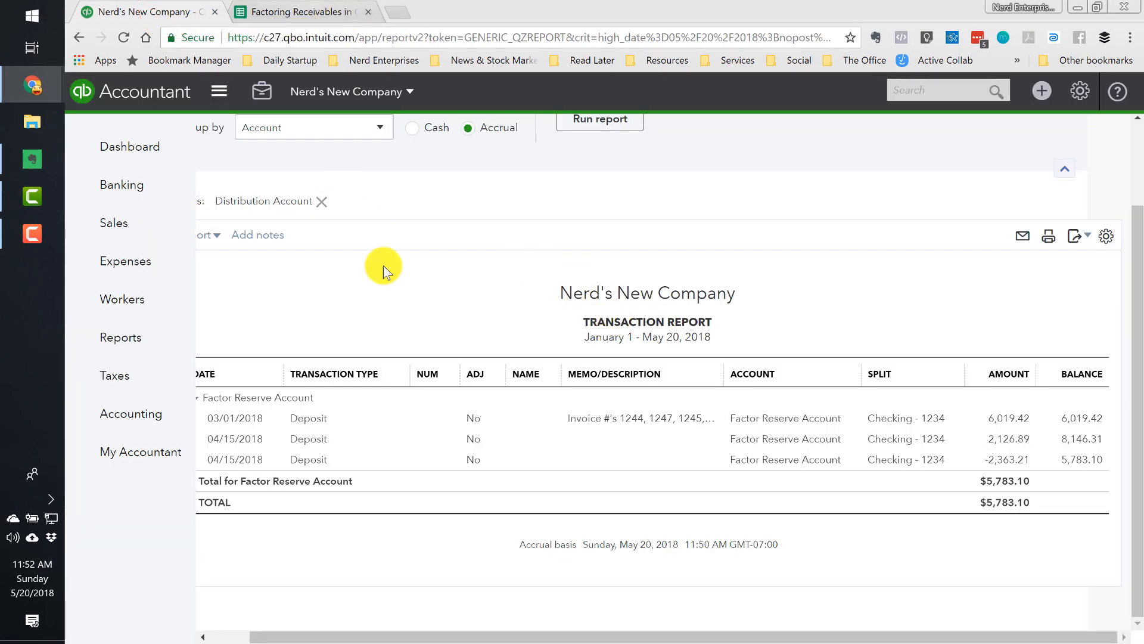
pyautogui.click(328, 13)
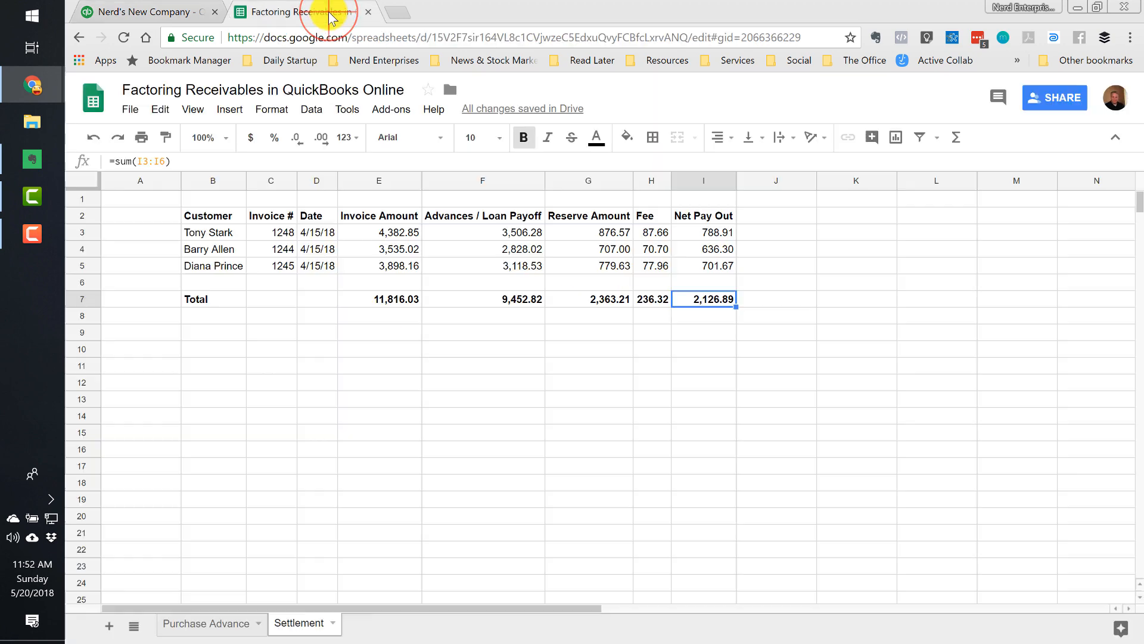
pyautogui.click(209, 624)
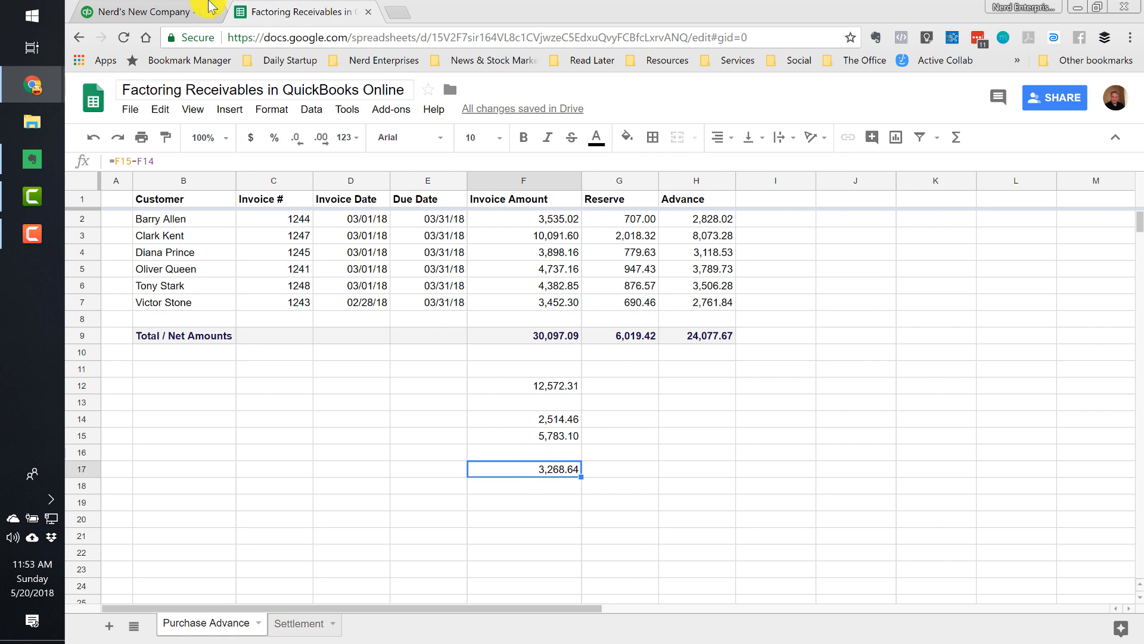
# Step: Switch to QuickBooks and start a bank deposit into checking with Factor Reserve Account on the first line
pyautogui.click(140, 12)
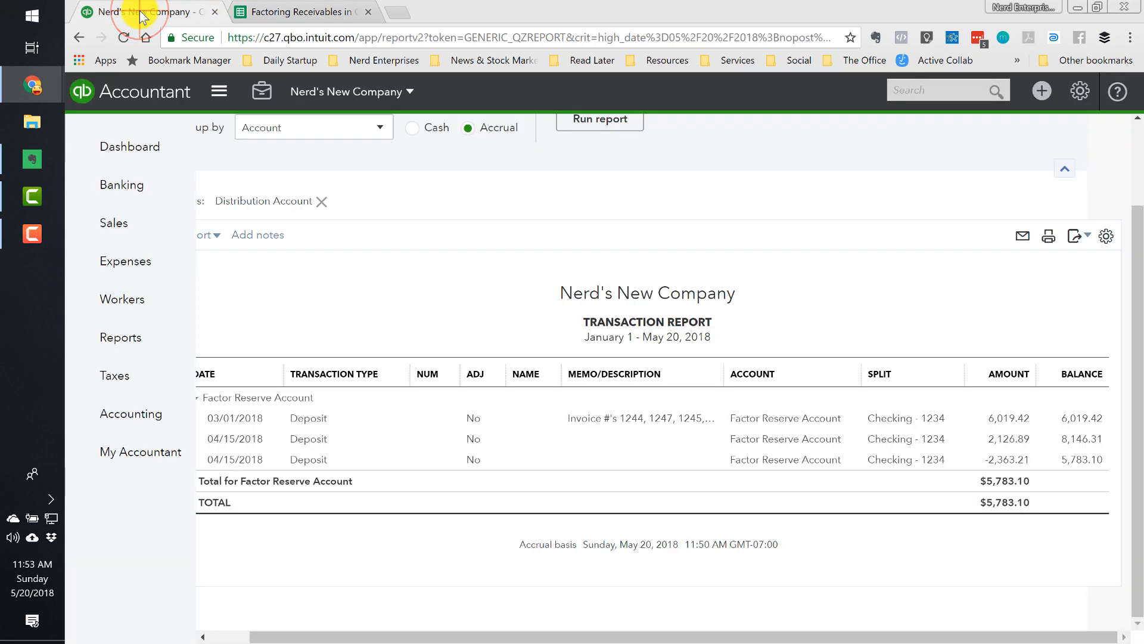
pyautogui.click(1042, 90)
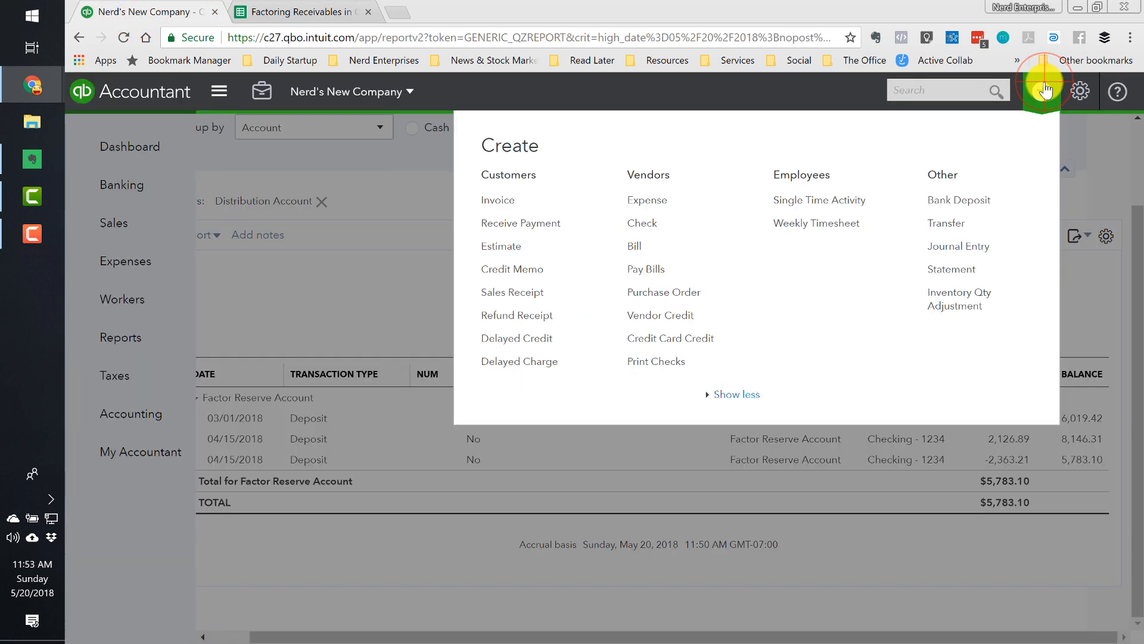
pyautogui.click(952, 203)
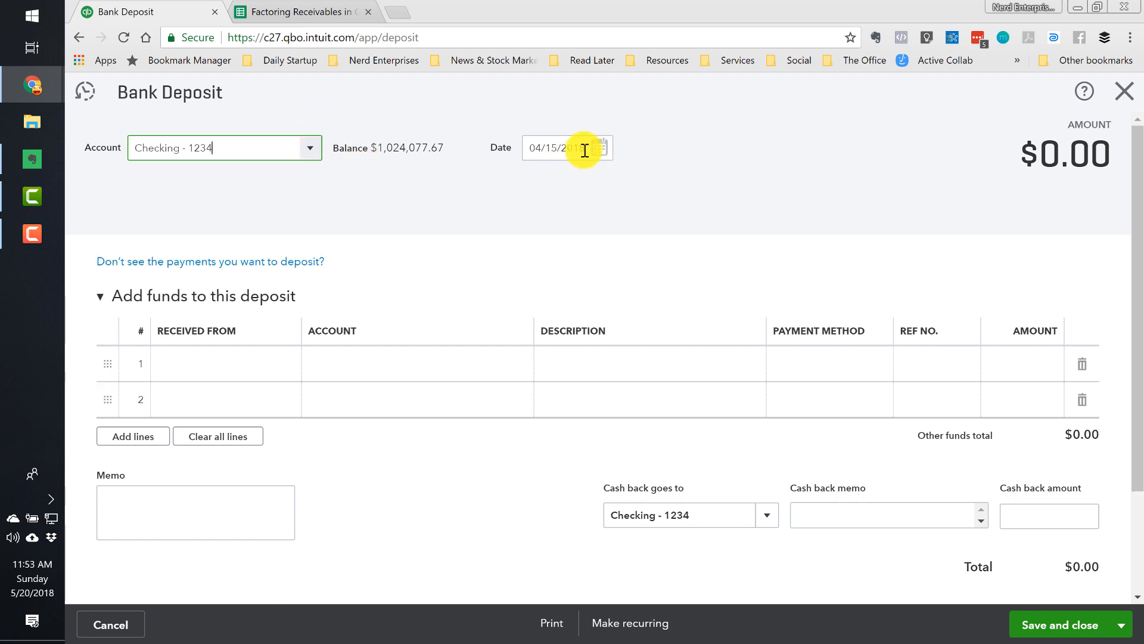
pyautogui.click(331, 368)
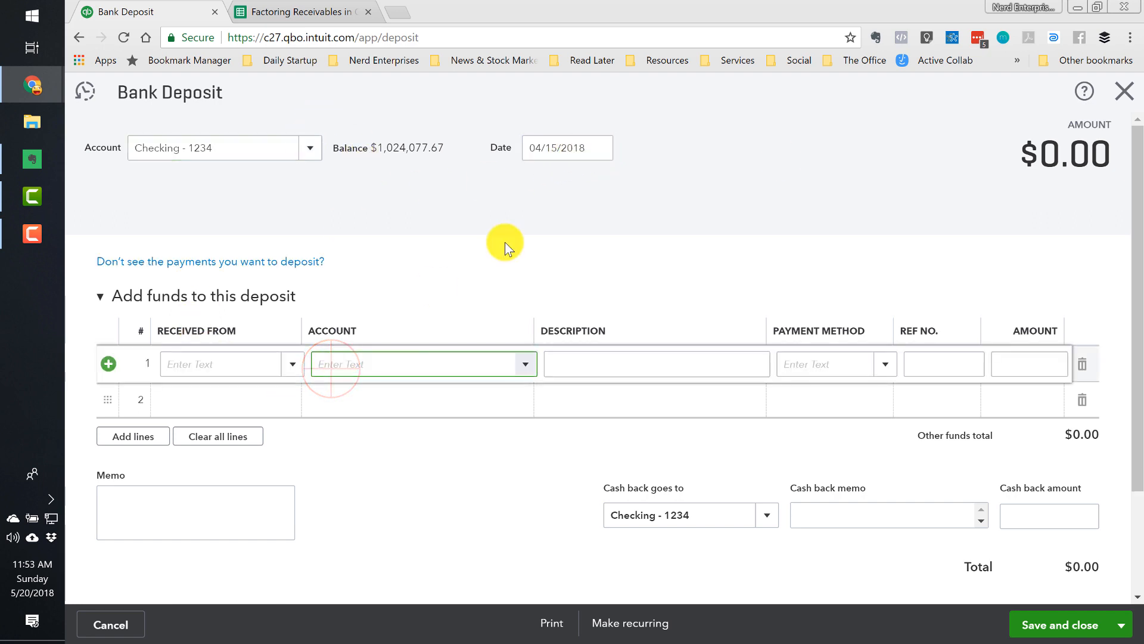
pyautogui.write('r Rese')
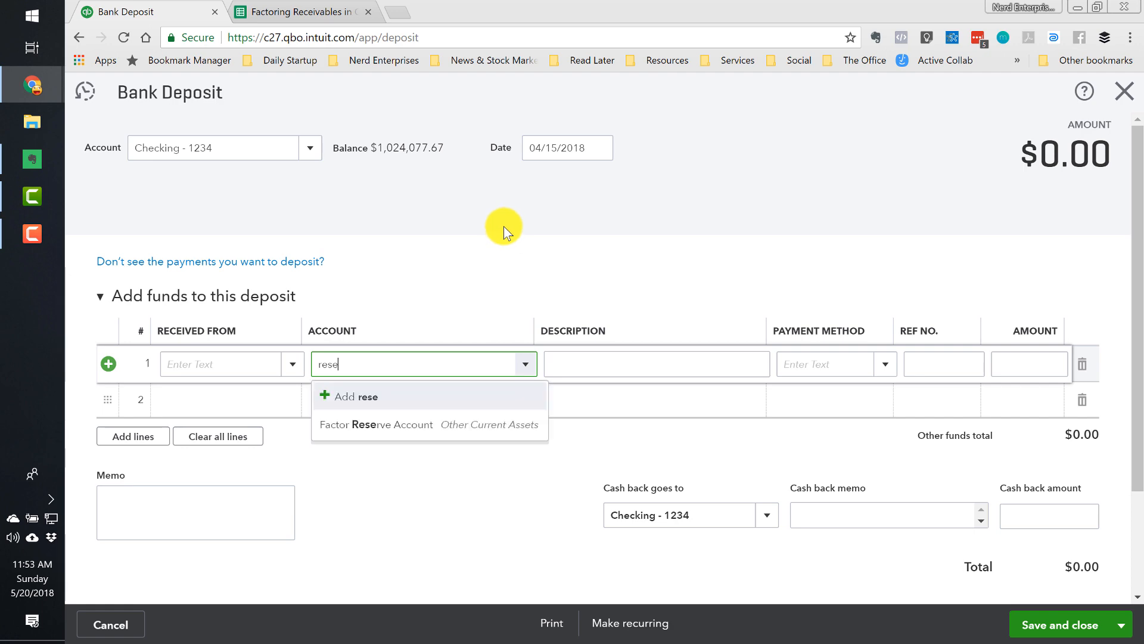
pyautogui.click(407, 433)
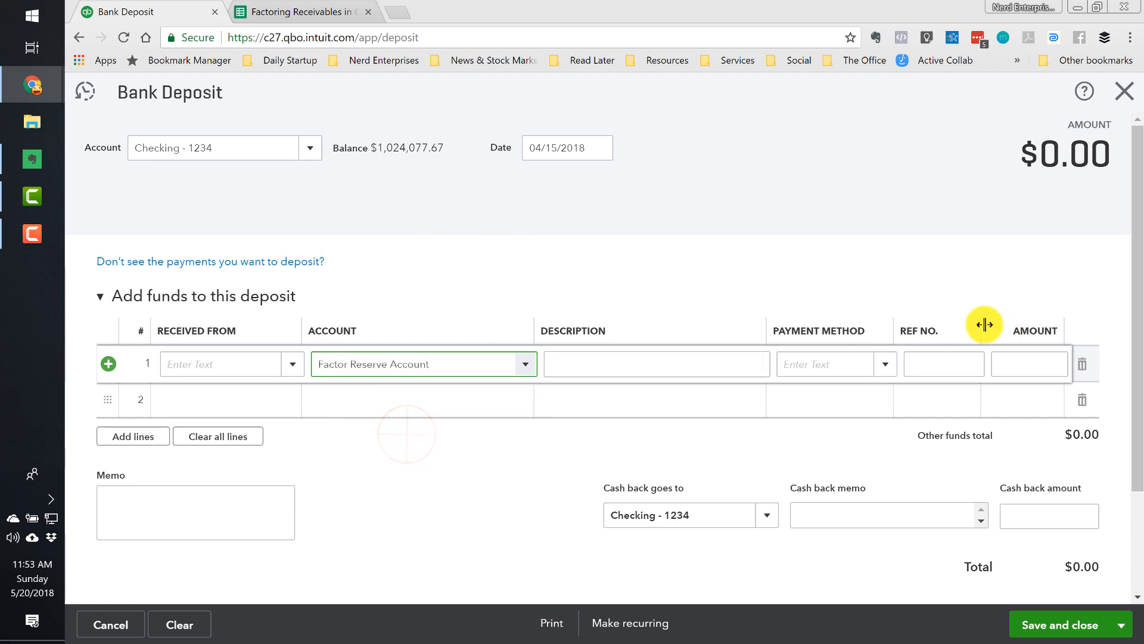
# Step: Date the deposit 04/17/2018 and copy the excess reserve of 3,268.64 from cell F17 into the first line's amount
pyautogui.click(1039, 365)
pyautogui.click(268, 14)
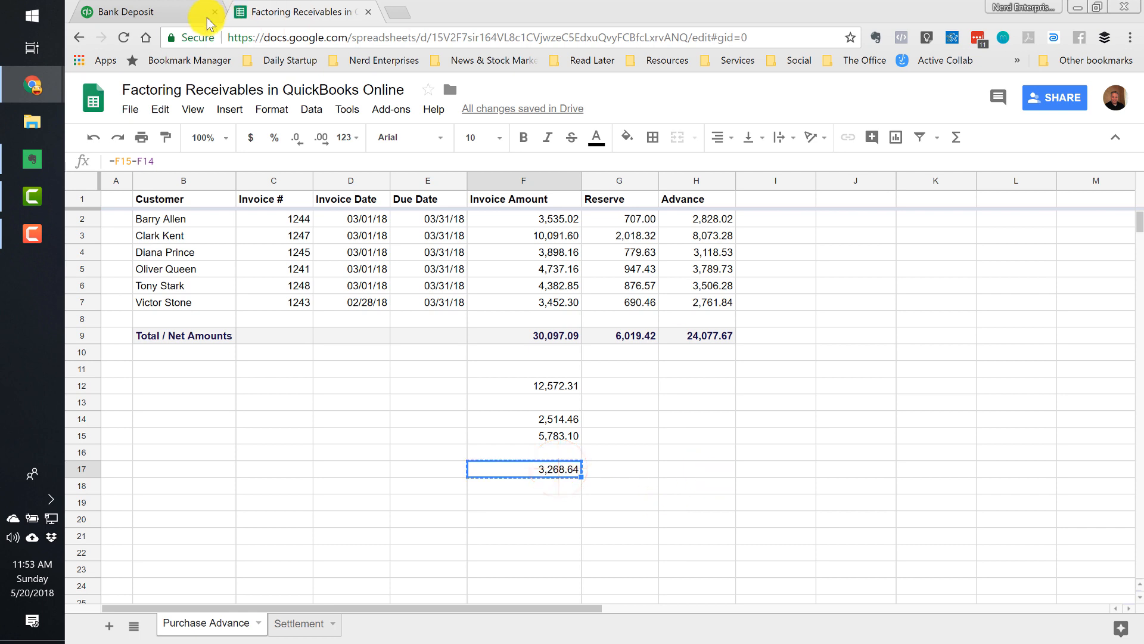
pyautogui.click(174, 13)
pyautogui.click(601, 147)
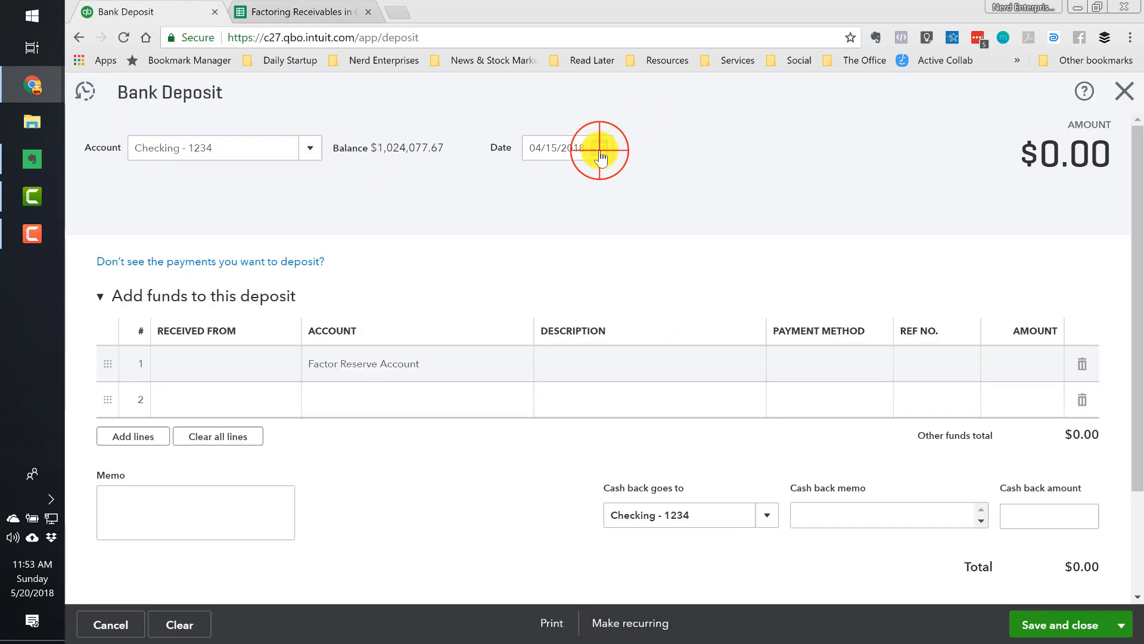
pyautogui.click(586, 278)
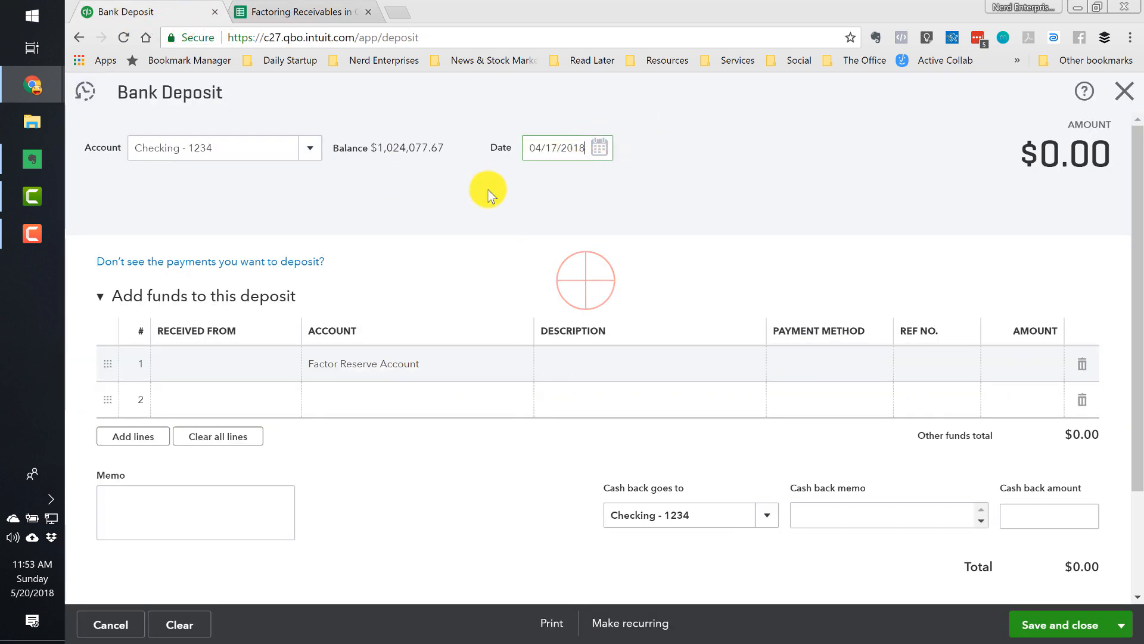
pyautogui.click(1021, 366)
pyautogui.write('3,268.64')
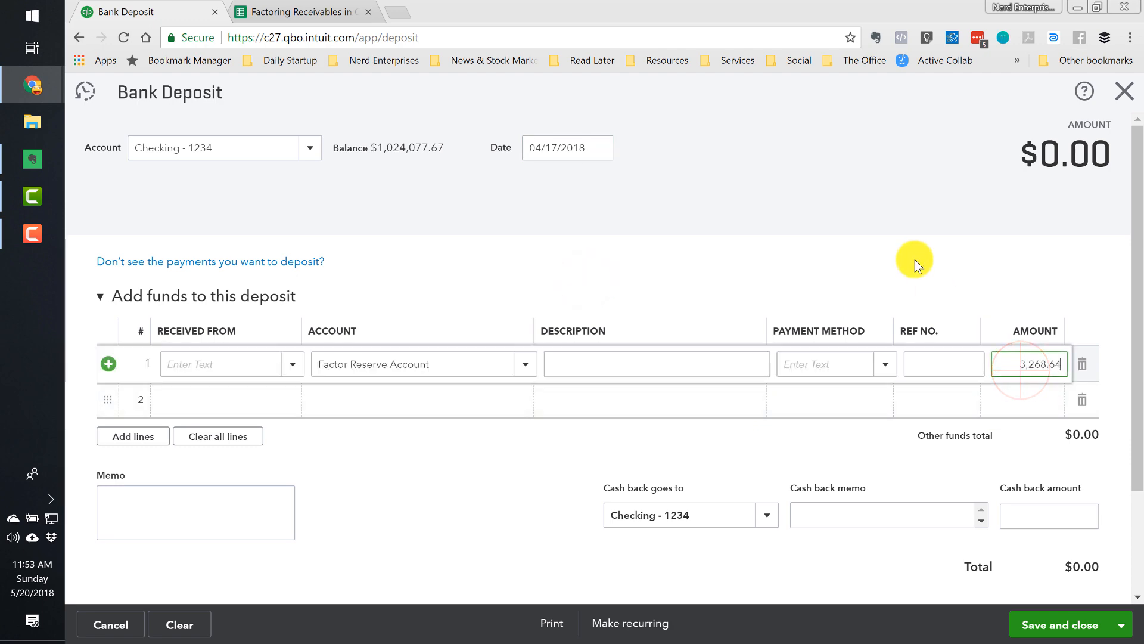
# Step: Describe the deposit line as "Reserve Release", then save and close the deposit
pyautogui.click(583, 362)
pyautogui.write('Release')
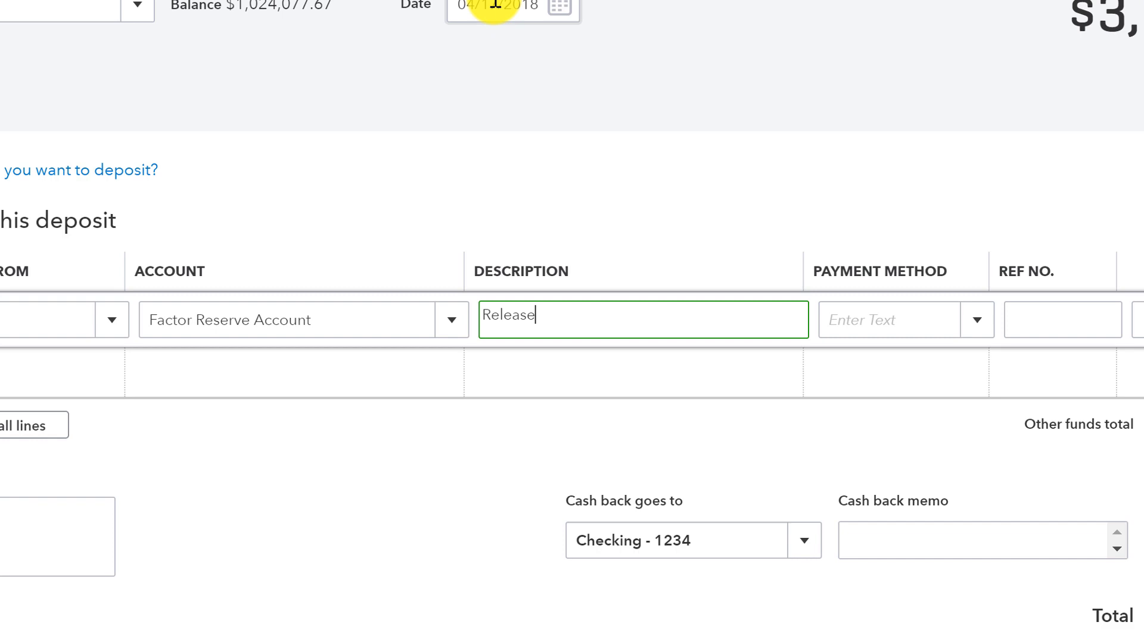
pyautogui.press('Home')
pyautogui.write('Reserve')
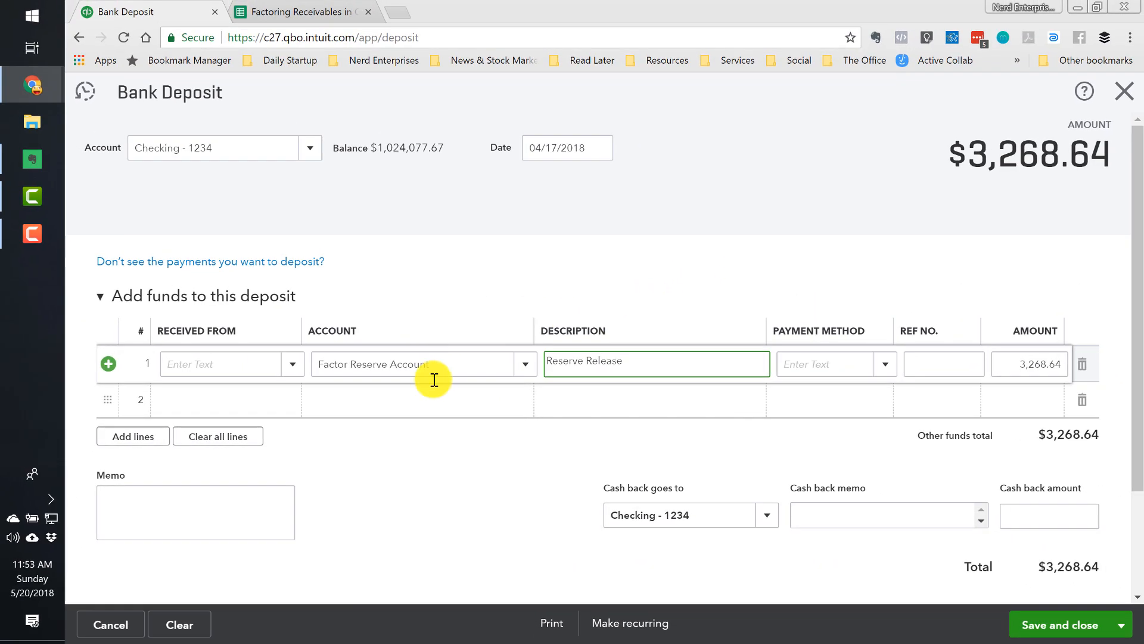
pyautogui.click(1091, 623)
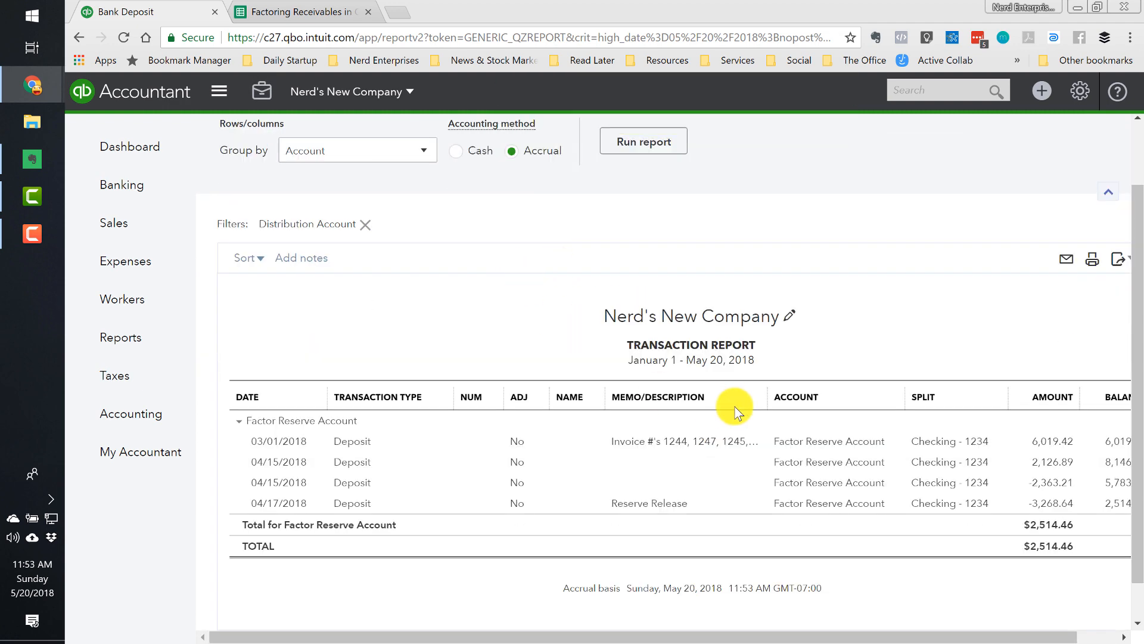
# Step: Compare the Factor Reserve Account transactions and balance with the 20% reserve in cell F14 and the Settlement sheet totals
pyautogui.moveTo(1038, 636); pyautogui.dragTo(1132, 595)
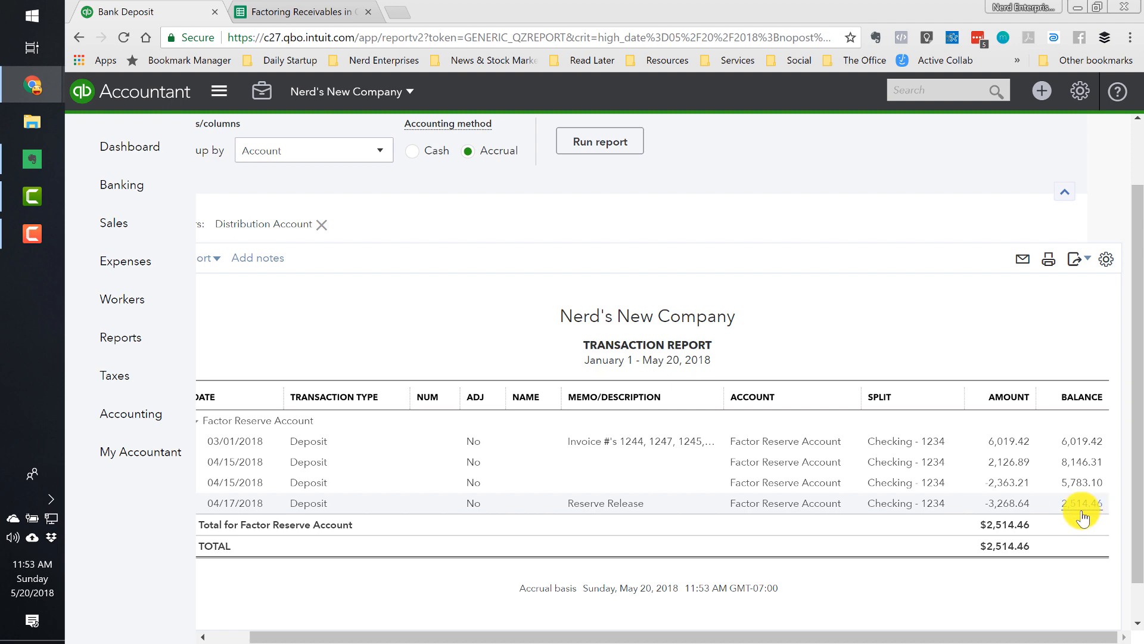
pyautogui.click(307, 18)
pyautogui.click(565, 419)
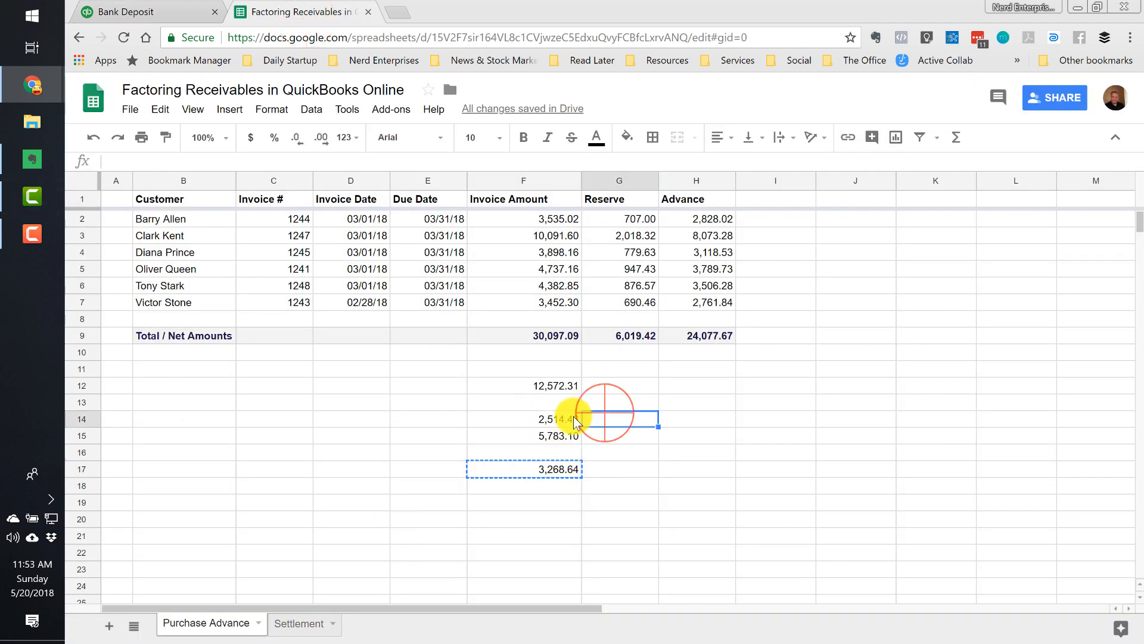
pyautogui.click(158, 11)
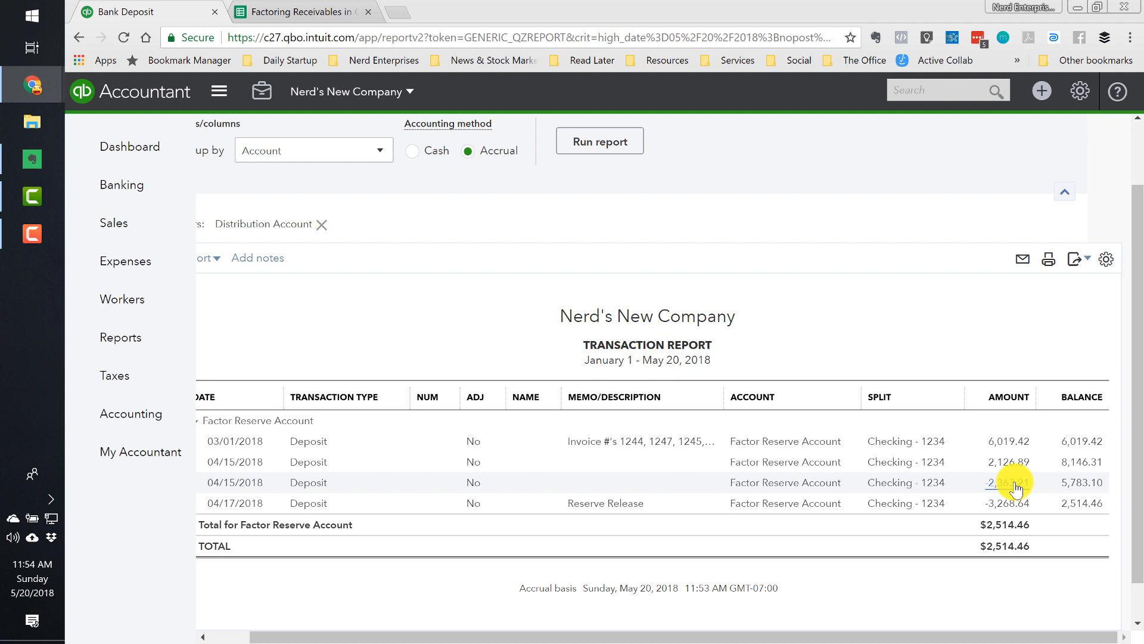
pyautogui.click(288, 15)
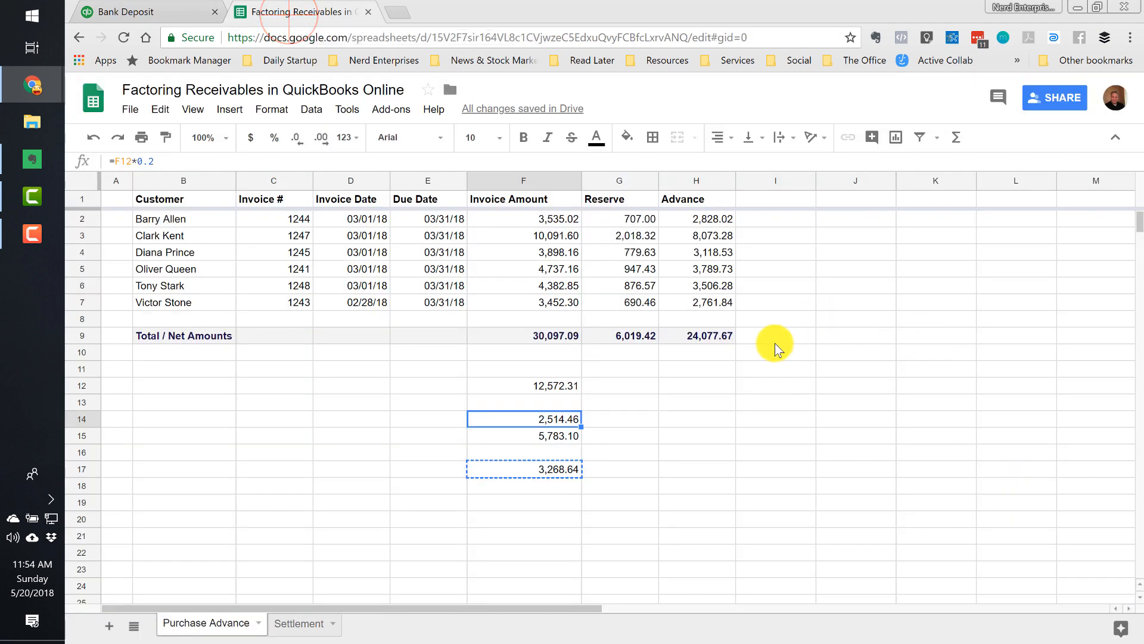
pyautogui.click(299, 623)
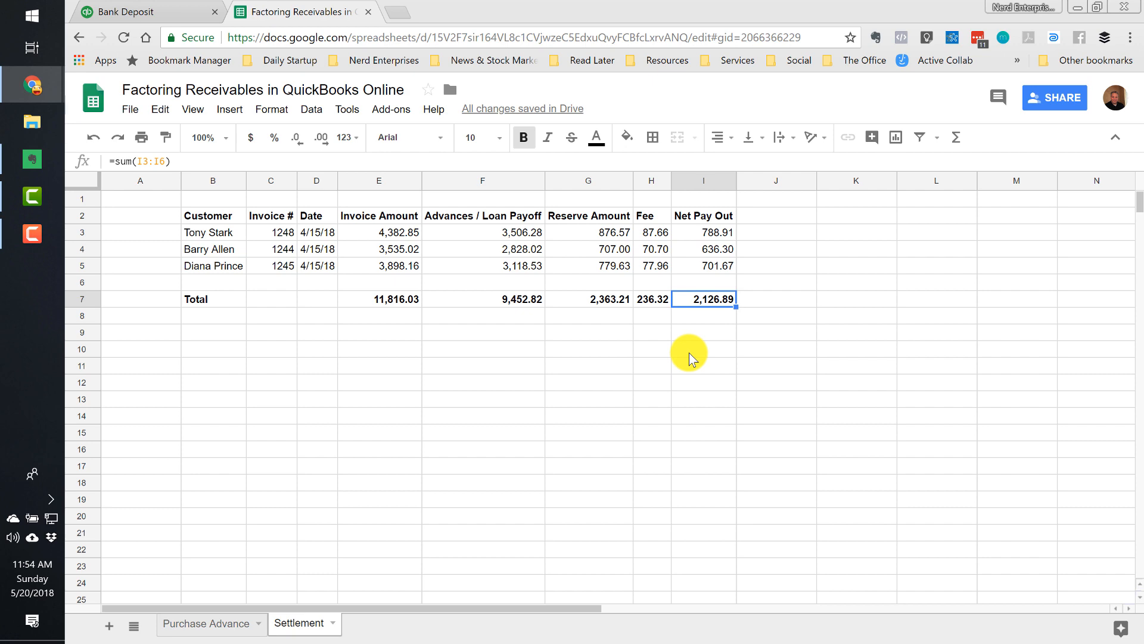
pyautogui.click(172, 13)
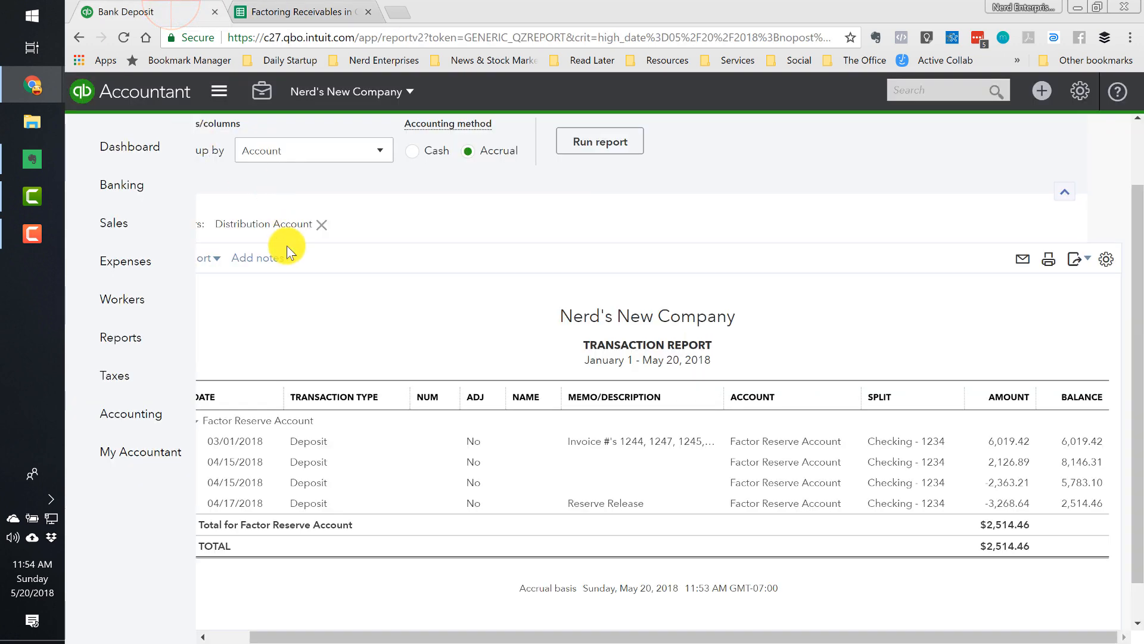
# Step: Return to the balance sheet and open the transaction report behind the Factor Loan Payable balance
pyautogui.scroll(2, 287, 252)
pyautogui.click(256, 129)
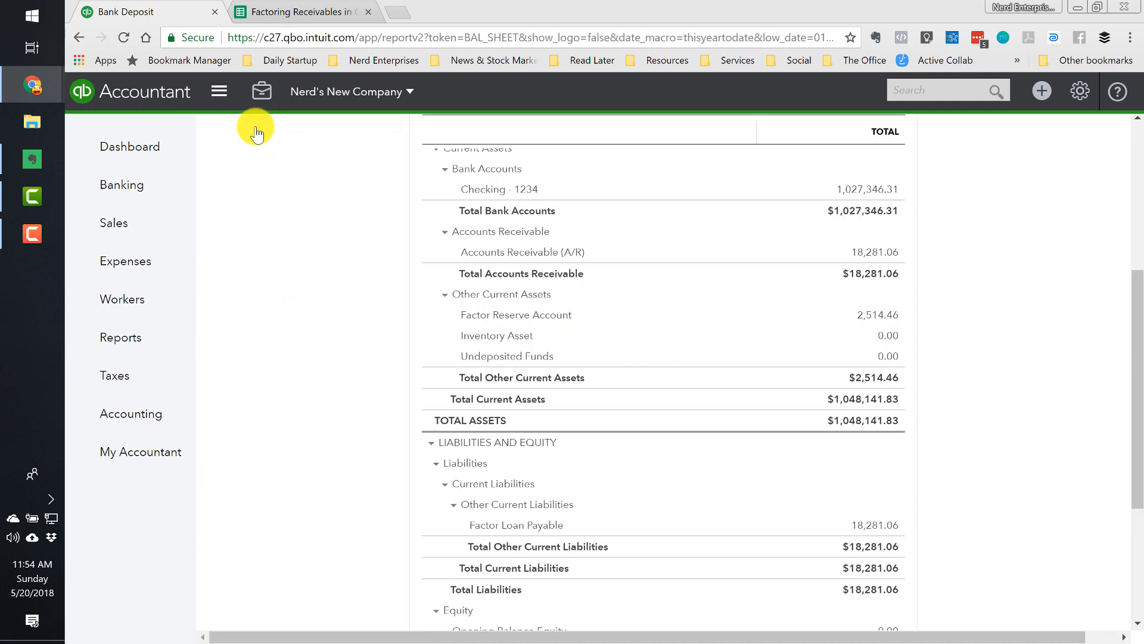
pyautogui.scroll(-3, 685, 391)
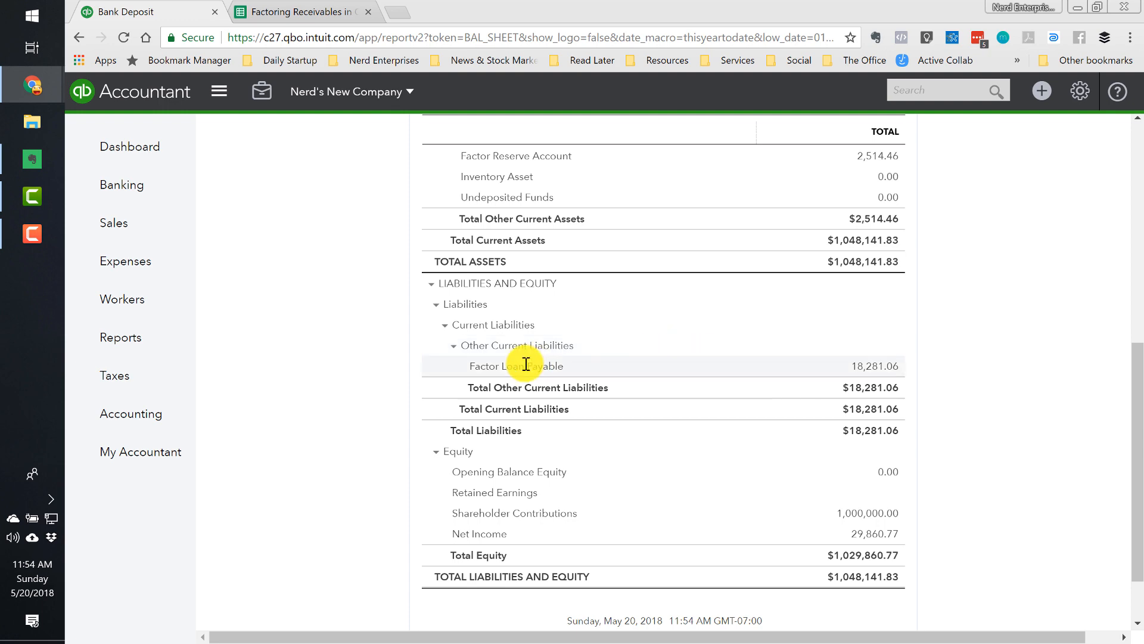
pyautogui.click(874, 368)
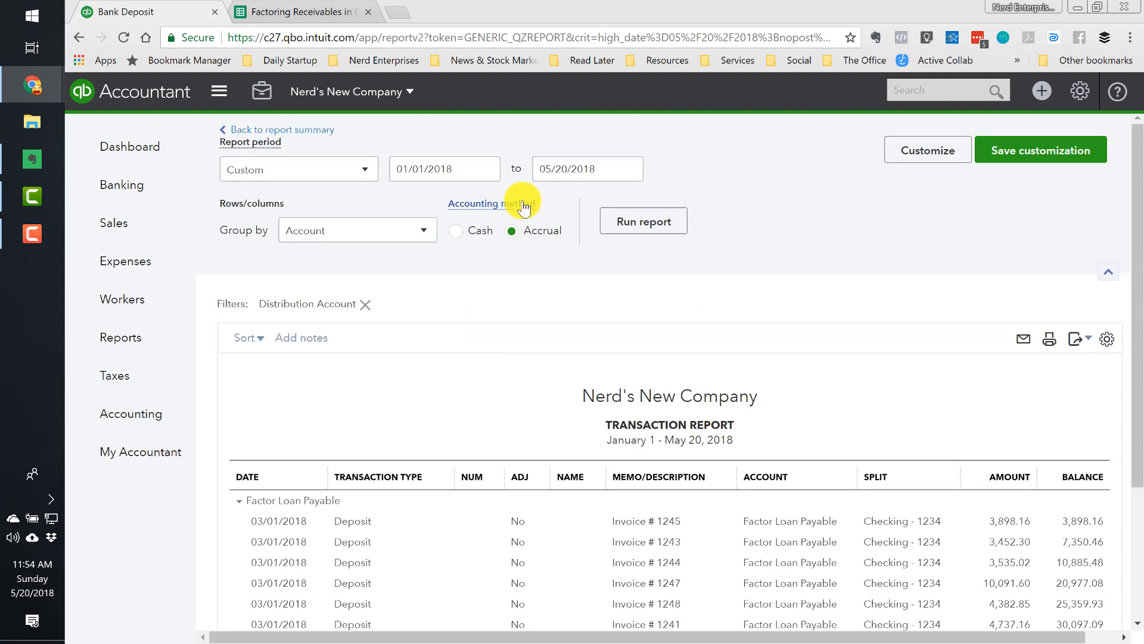
pyautogui.scroll(-3, 828, 307)
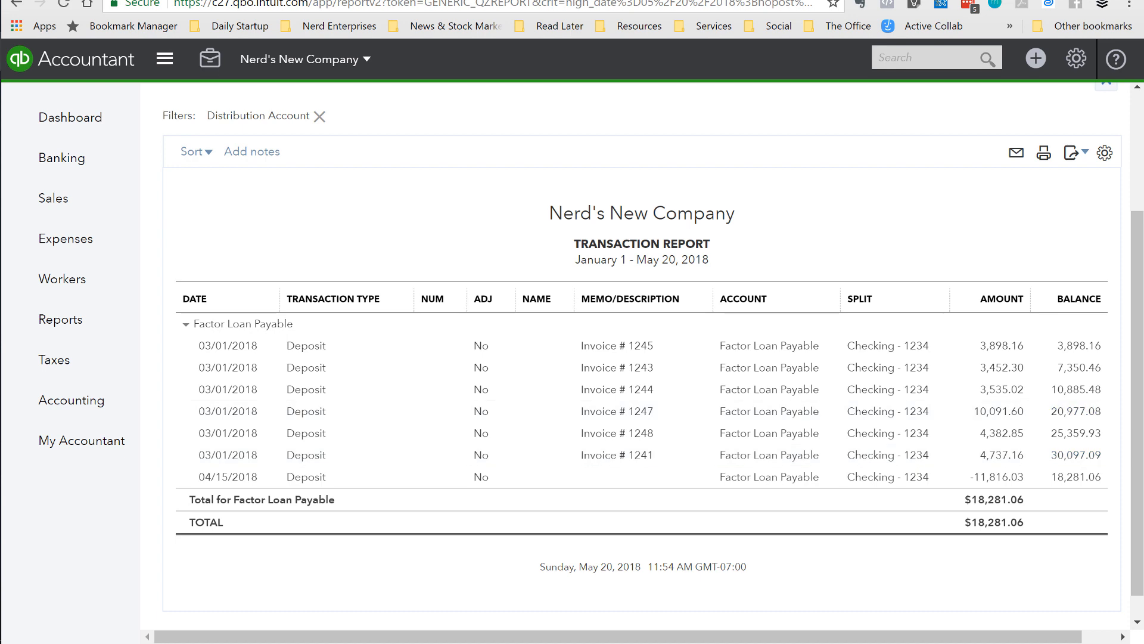
# Step: Compare the invoice and advance totals on the Purchase Advance sheet with the Factor Loan Payable transactions
pyautogui.click(245, 1)
pyautogui.click(146, 621)
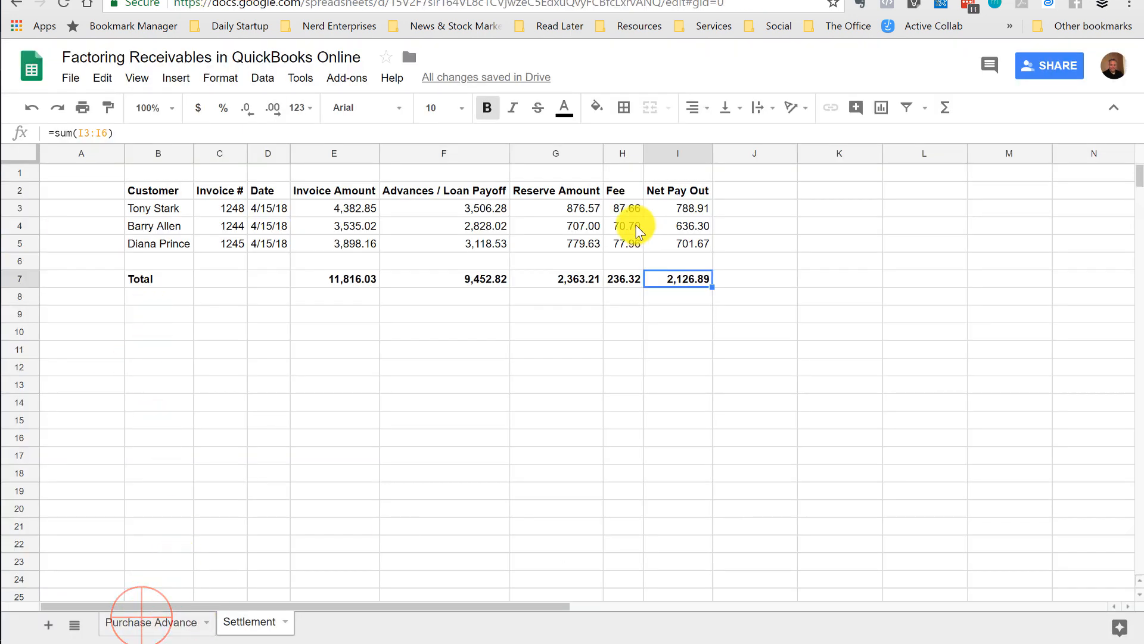
pyautogui.click(539, 317)
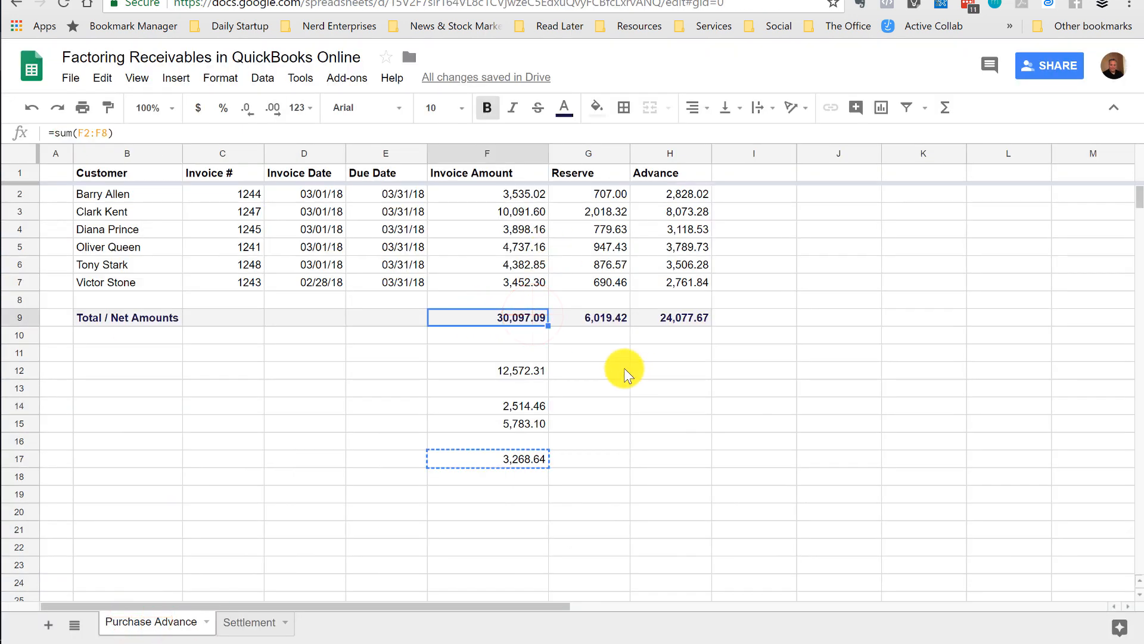
pyautogui.click(678, 317)
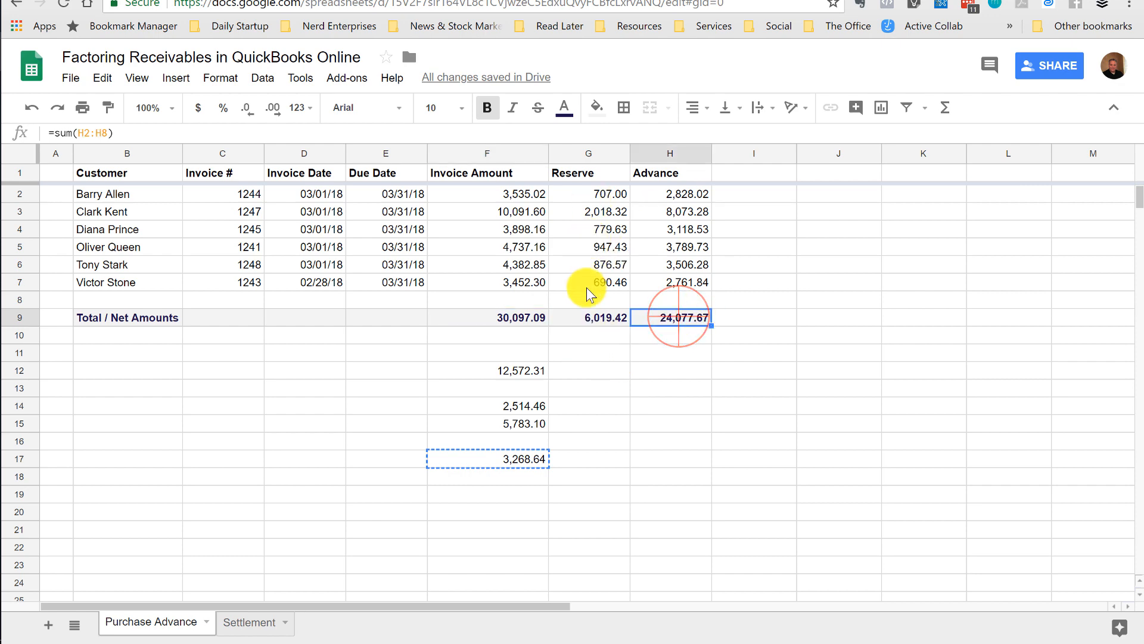
pyautogui.click(128, 0)
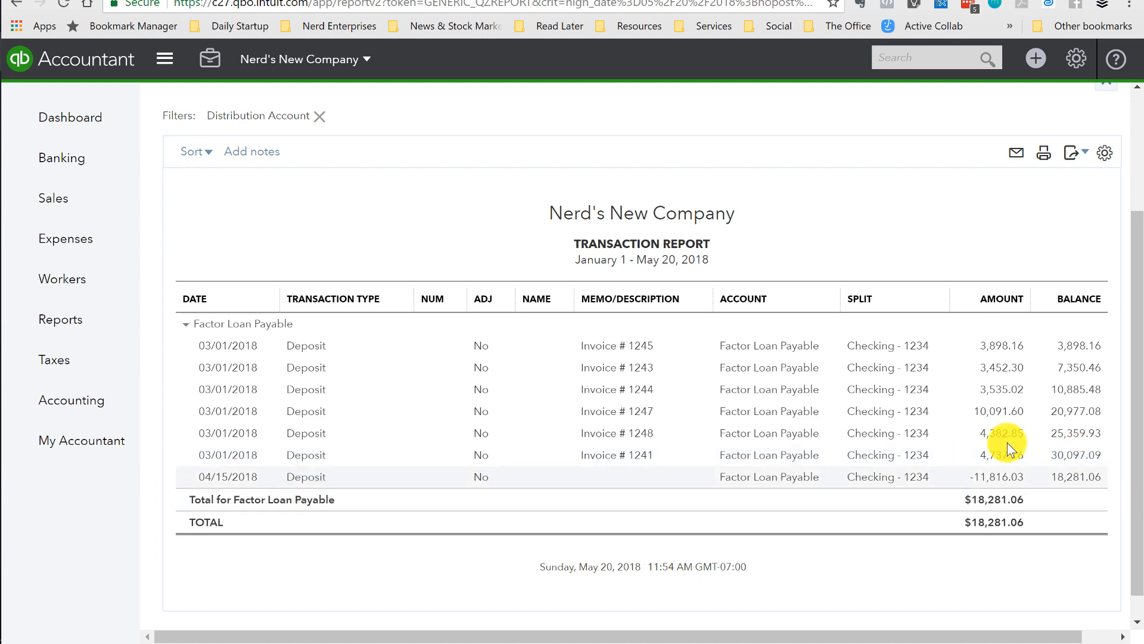
pyautogui.click(997, 477)
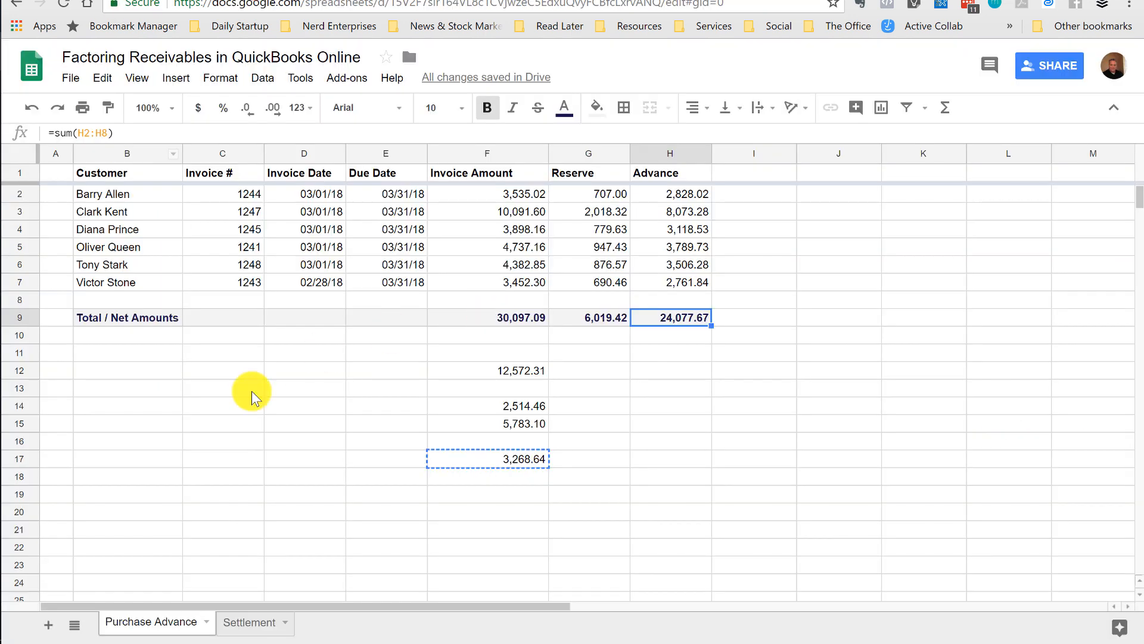
# Step: Check the Settlement sheet's three invoice amounts and their total against the 04/15/2018 Factor Loan Payable reduction
pyautogui.click(244, 622)
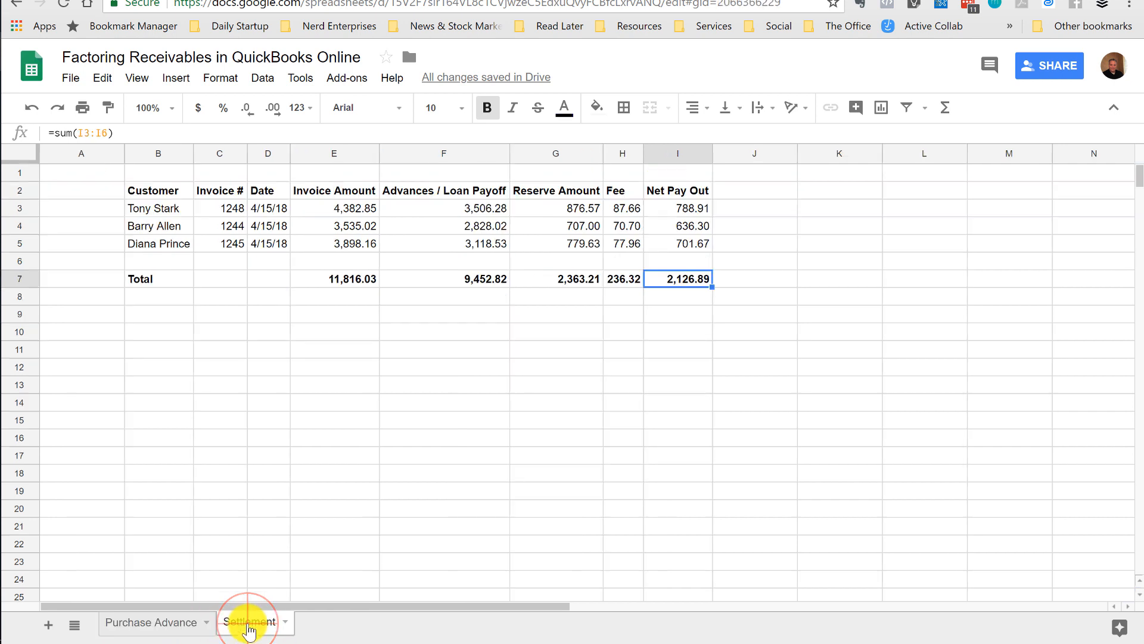
pyautogui.click(347, 280)
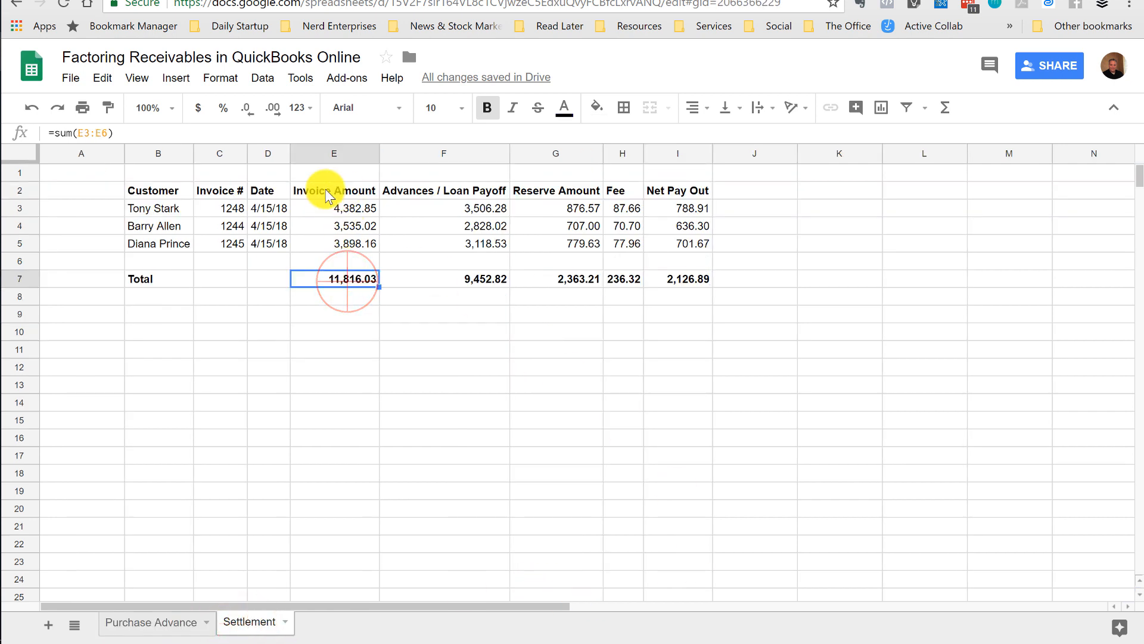
pyautogui.moveTo(335, 206); pyautogui.dragTo(339, 245)
pyautogui.click(340, 280)
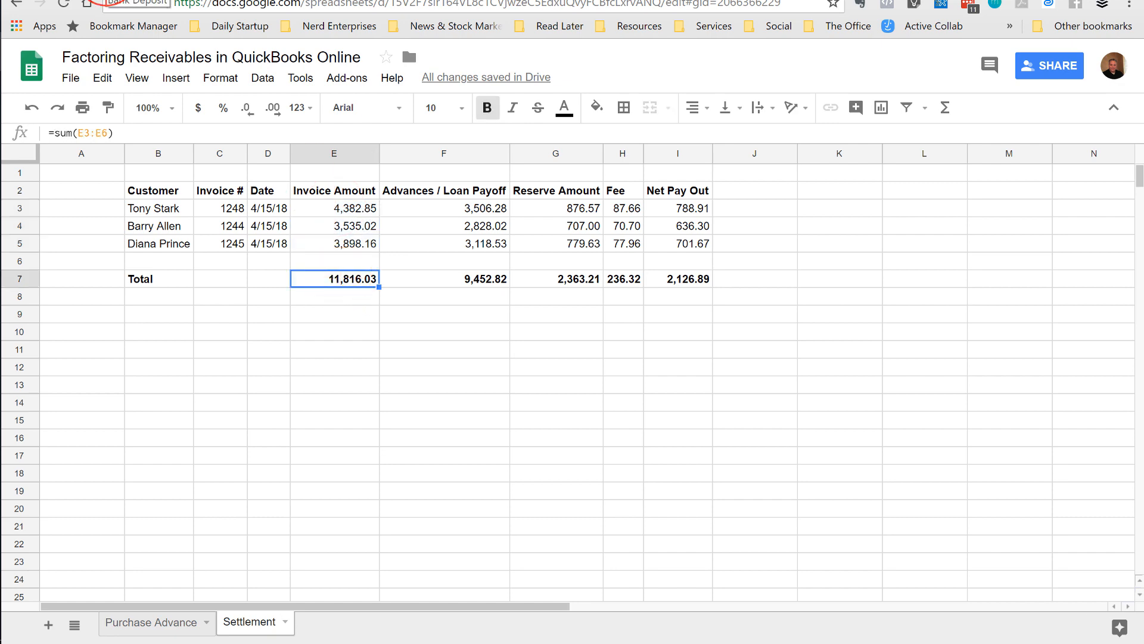
pyautogui.click(114, 1)
pyautogui.scroll(-1, 1053, 408)
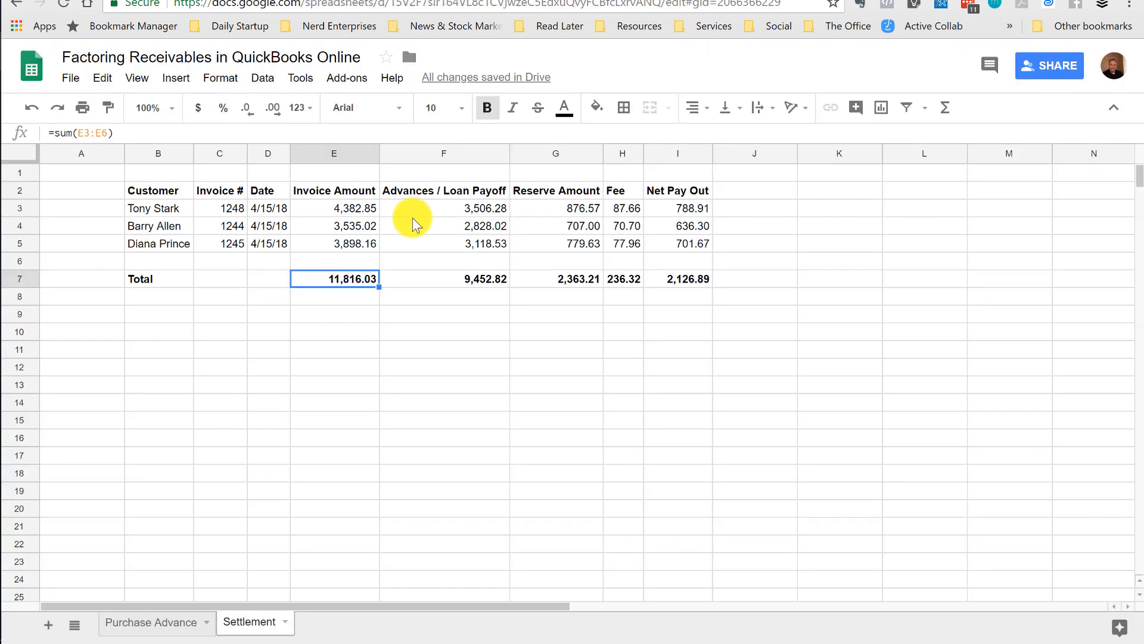
# Step: Examine the advance, reserve and fee amounts on the Settlement sheet against the invoice total and the loan payable report
pyautogui.click(441, 210)
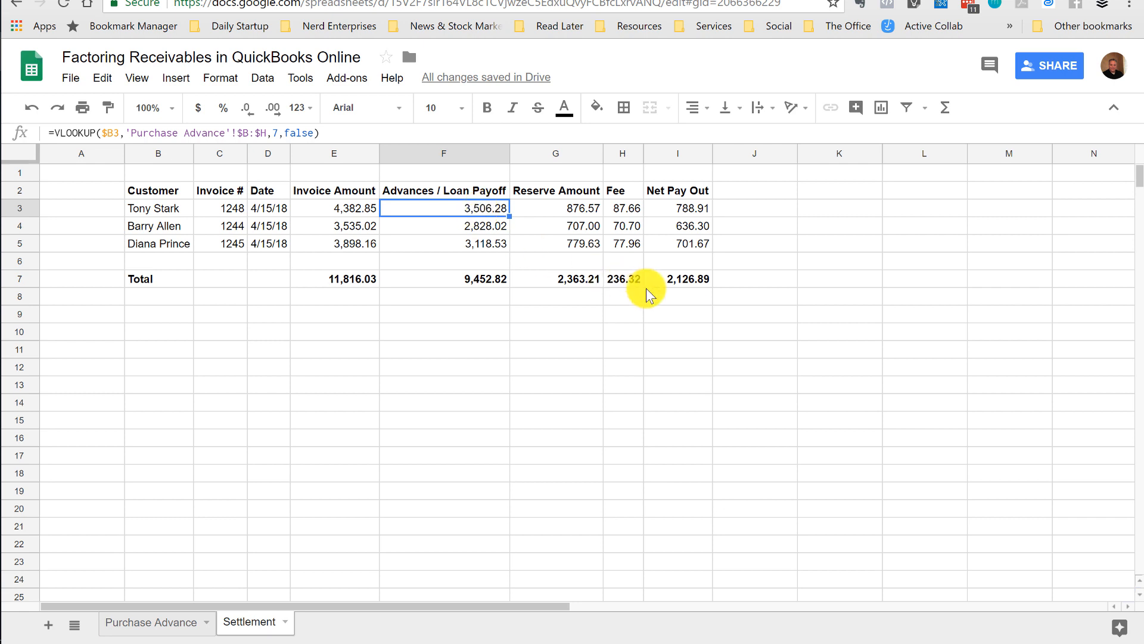
pyautogui.click(332, 321)
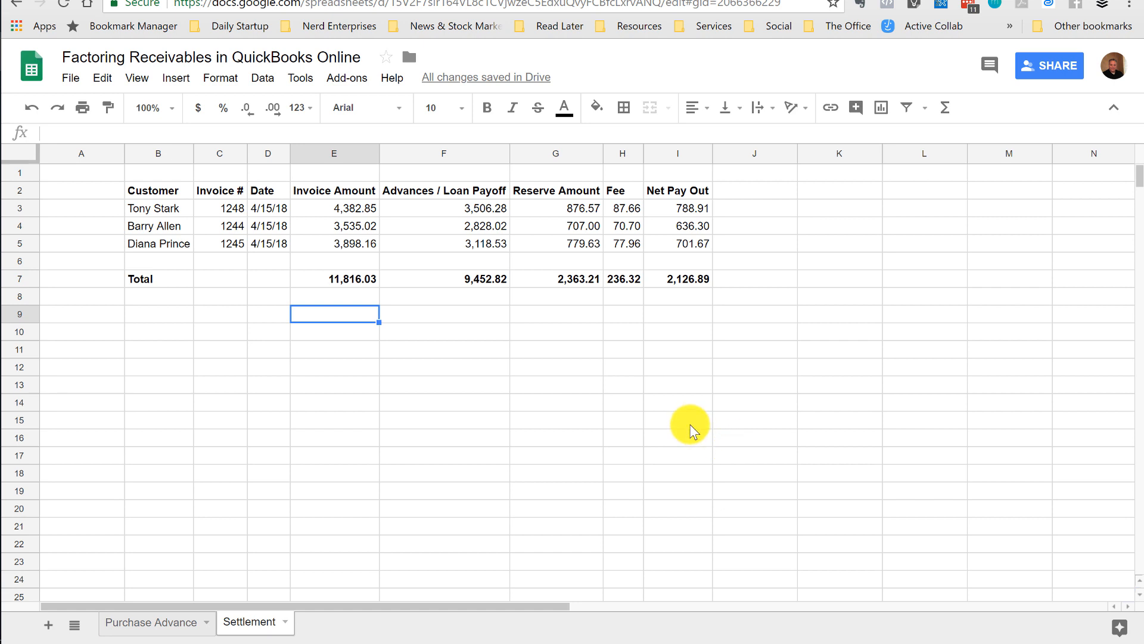
pyautogui.click(624, 279)
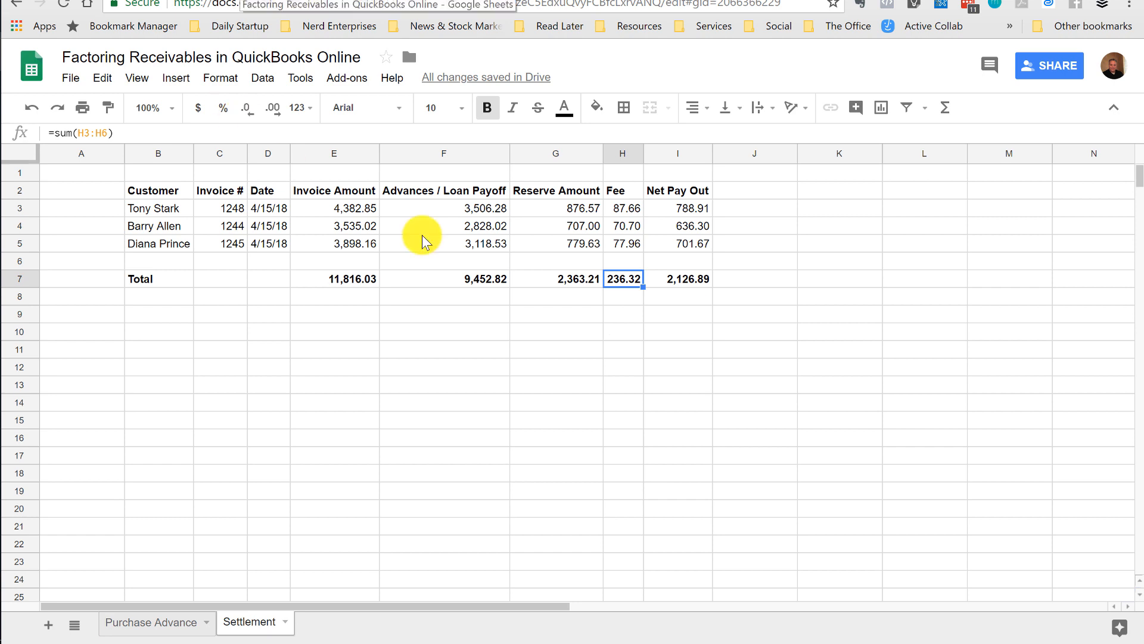
pyautogui.moveTo(424, 215); pyautogui.dragTo(448, 246)
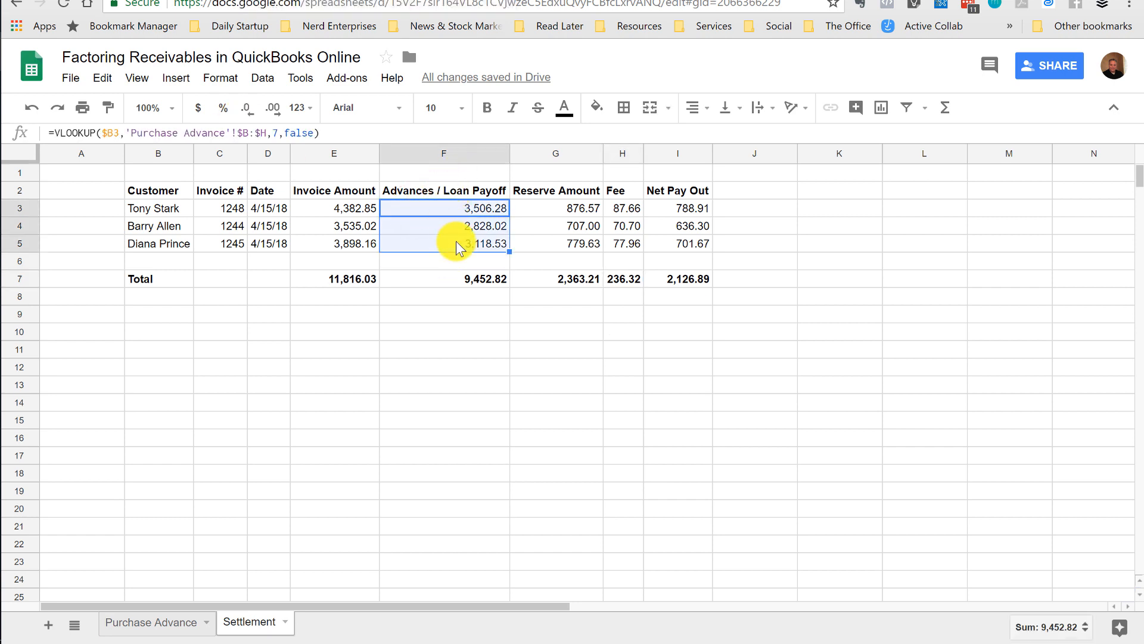
pyautogui.click(451, 278)
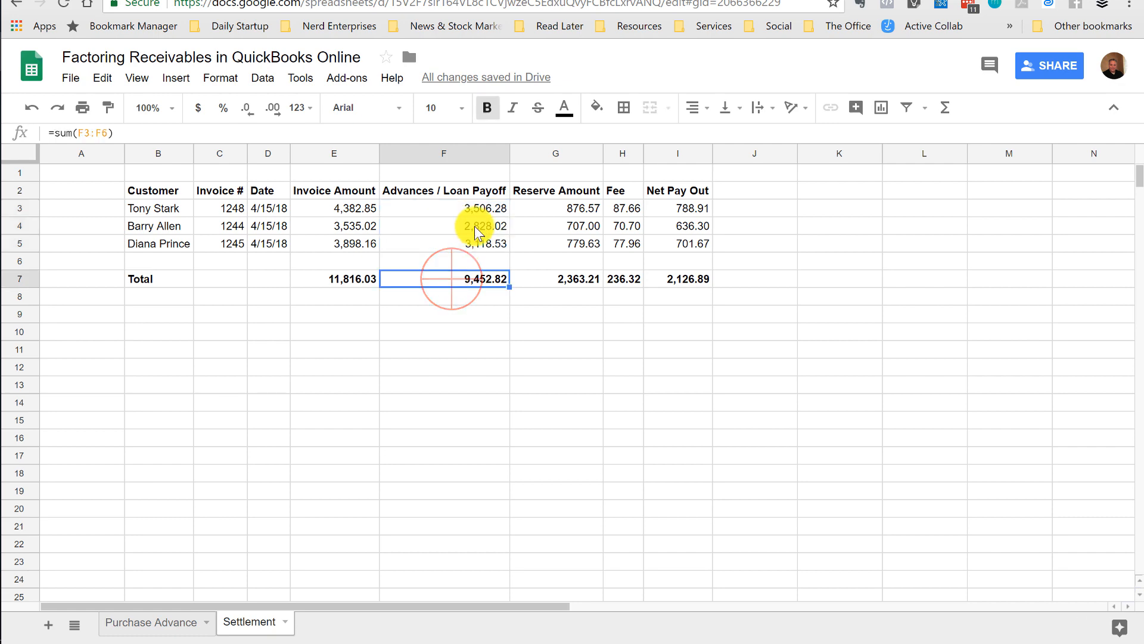
pyautogui.click(551, 208)
pyautogui.moveTo(327, 209); pyautogui.dragTo(584, 287)
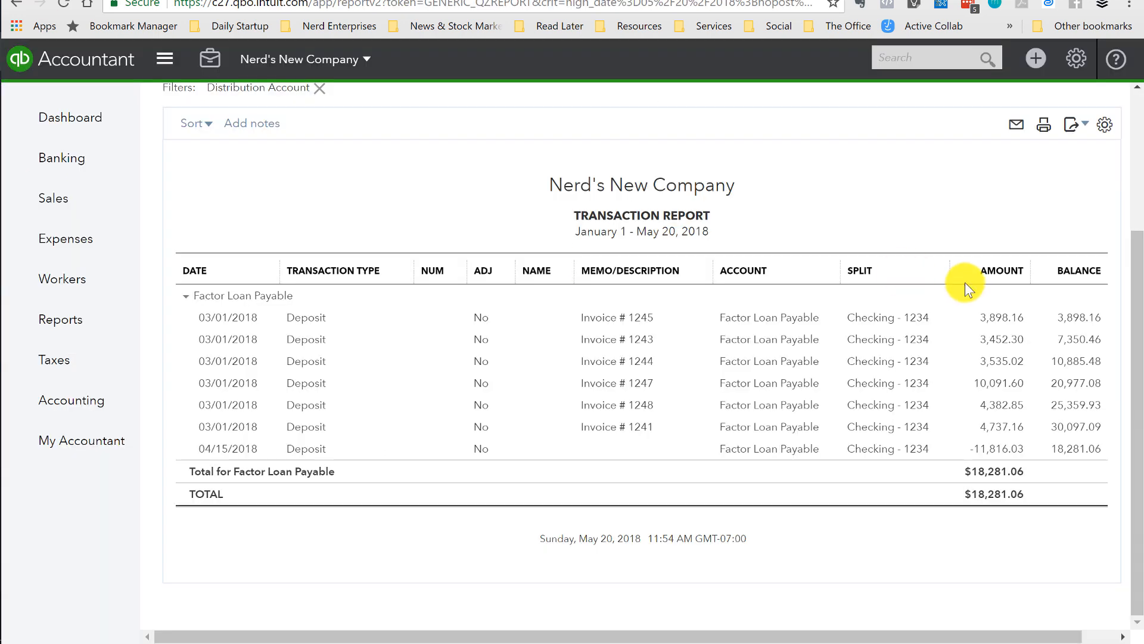